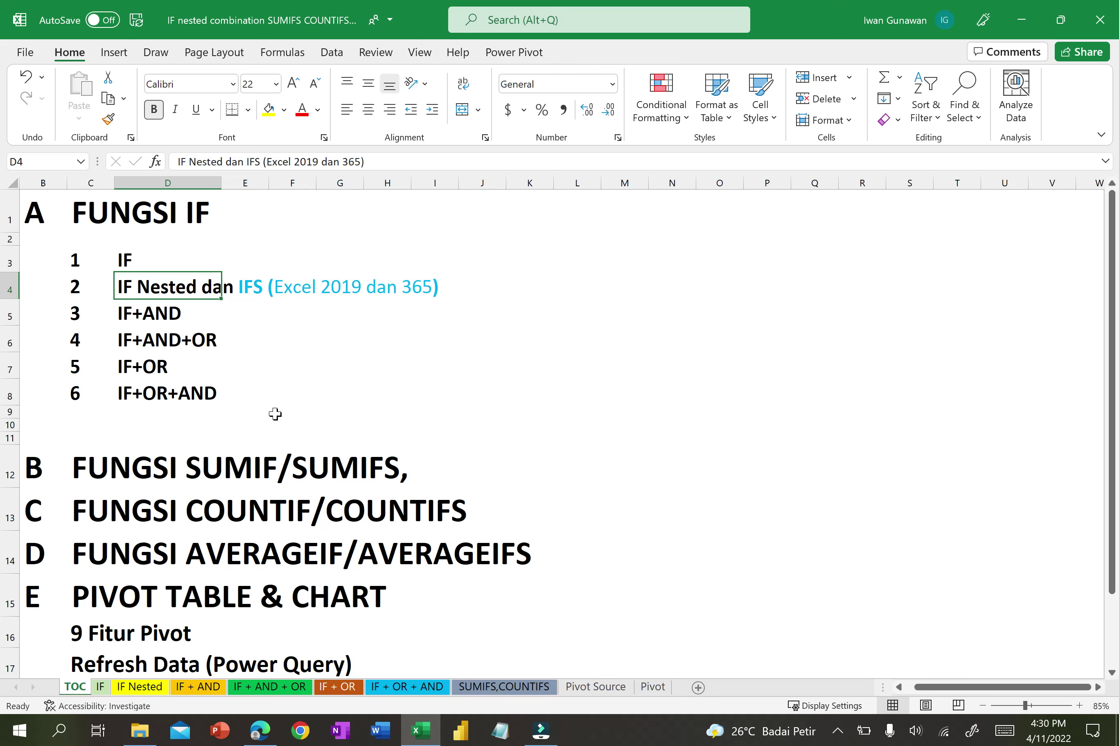
- Open the IF sheet and clear the existing results in the IF column, H18:H27
click(100, 687)
click(672, 371)
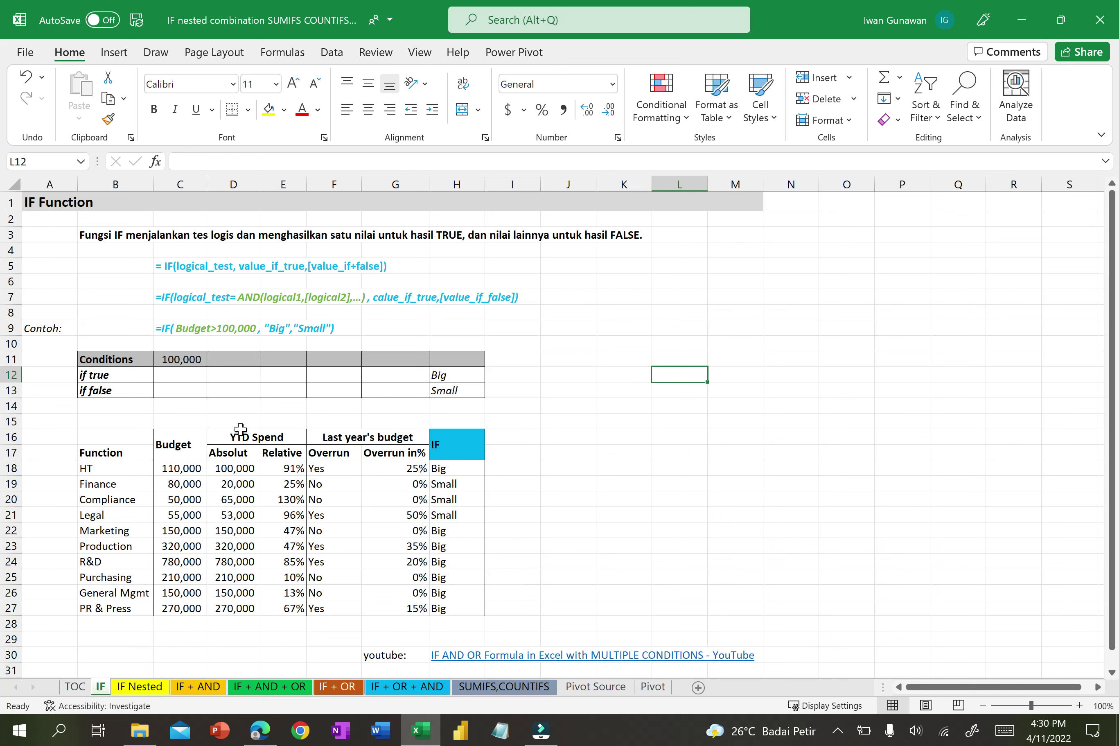
click(187, 359)
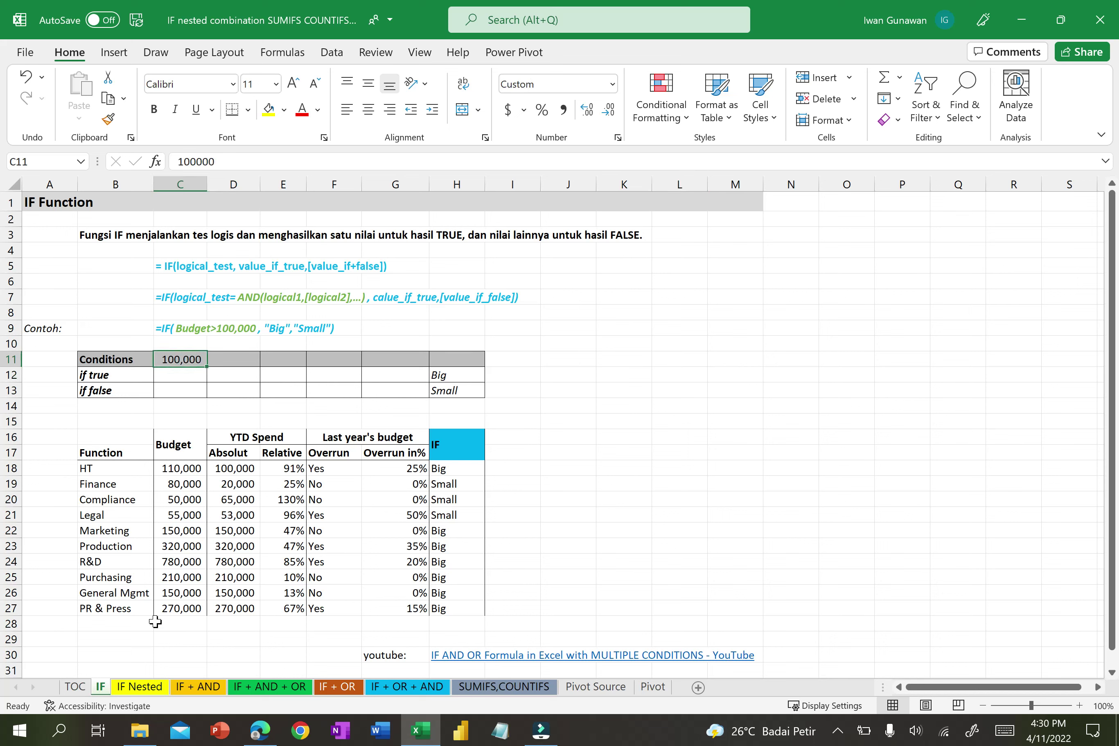
click(186, 468)
drag(110, 437, 415, 562)
drag(458, 468, 458, 614)
key(Delete)
- Examine the Budget column, the condition value in C11, and the true and false labels in H12 and H13
click(115, 497)
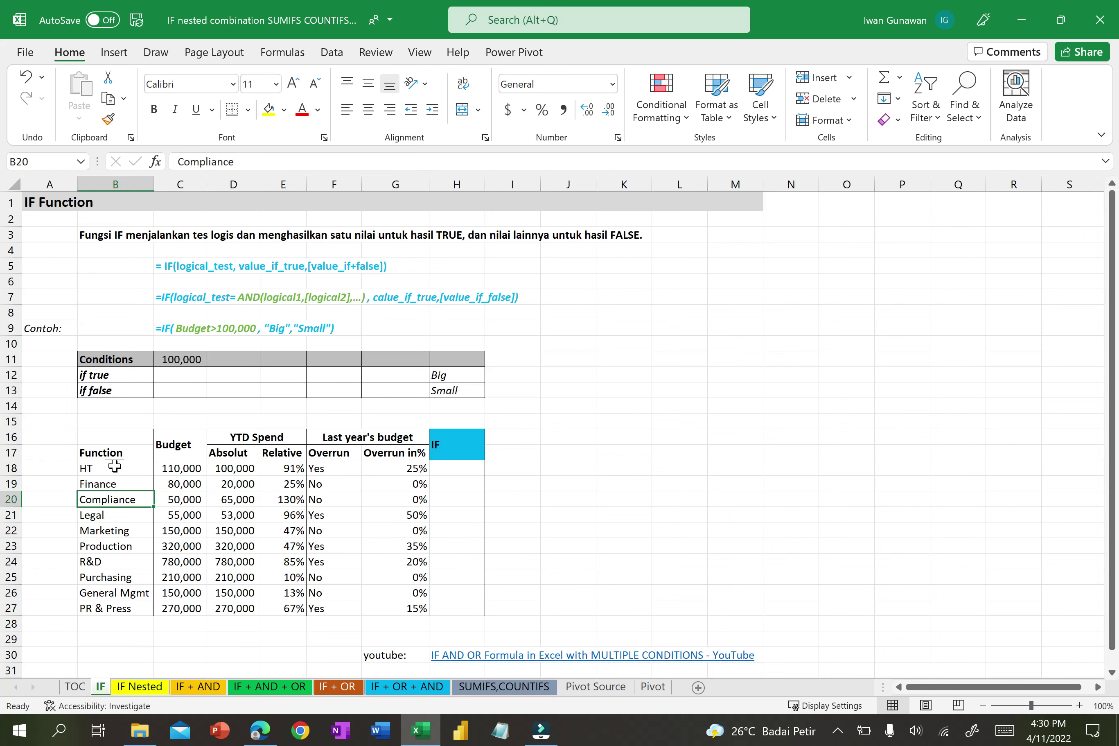
drag(162, 441, 172, 584)
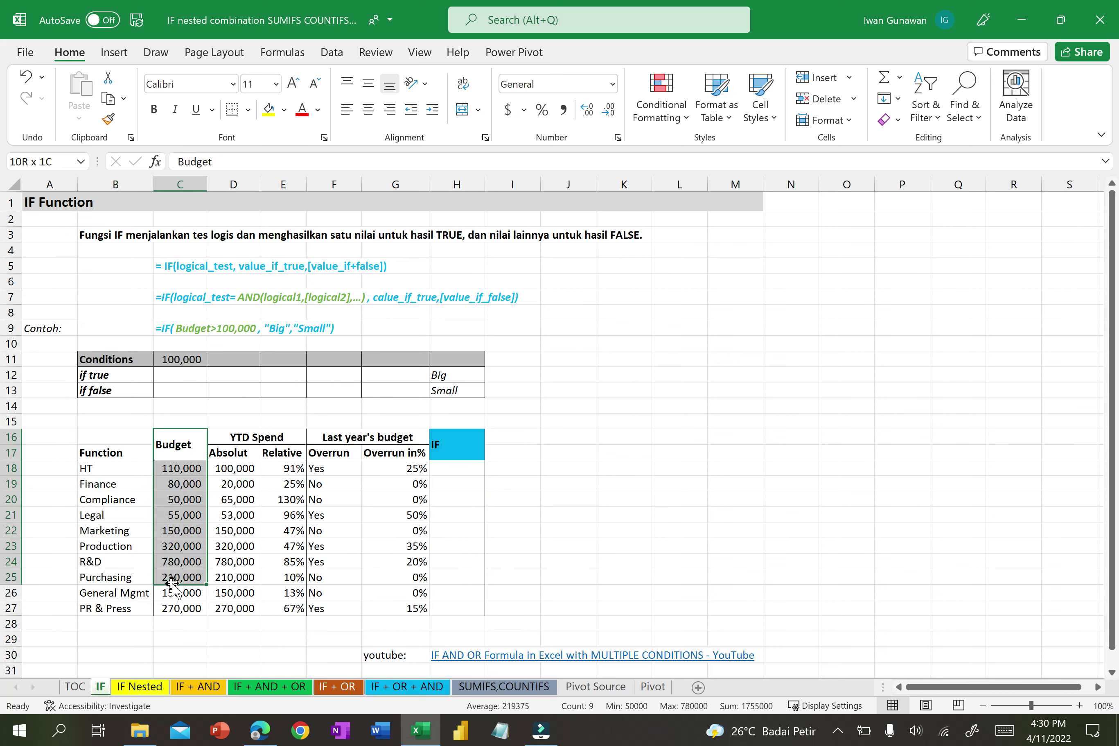
click(185, 608)
click(182, 359)
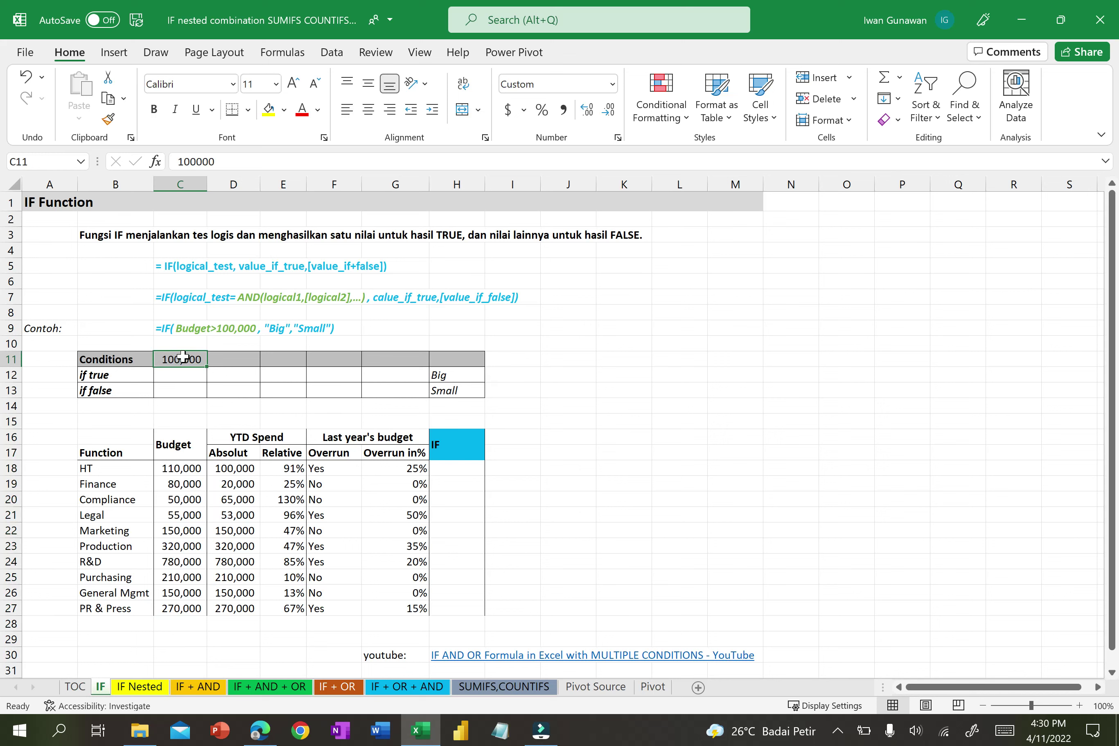
click(193, 472)
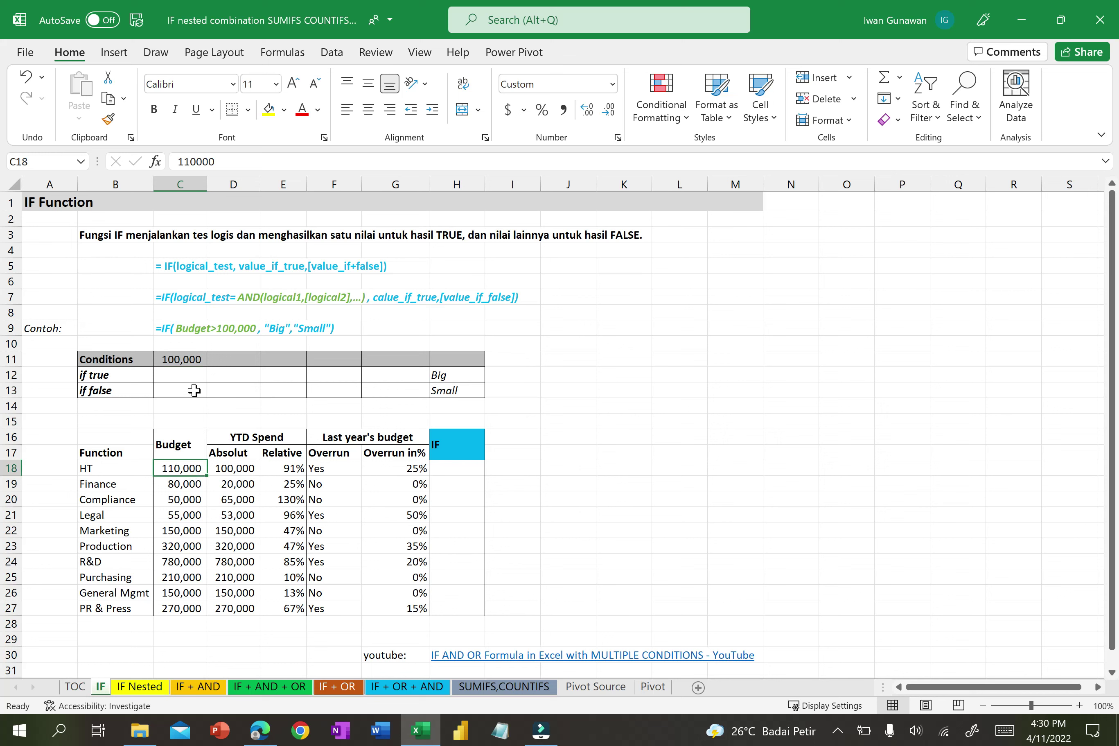
click(172, 365)
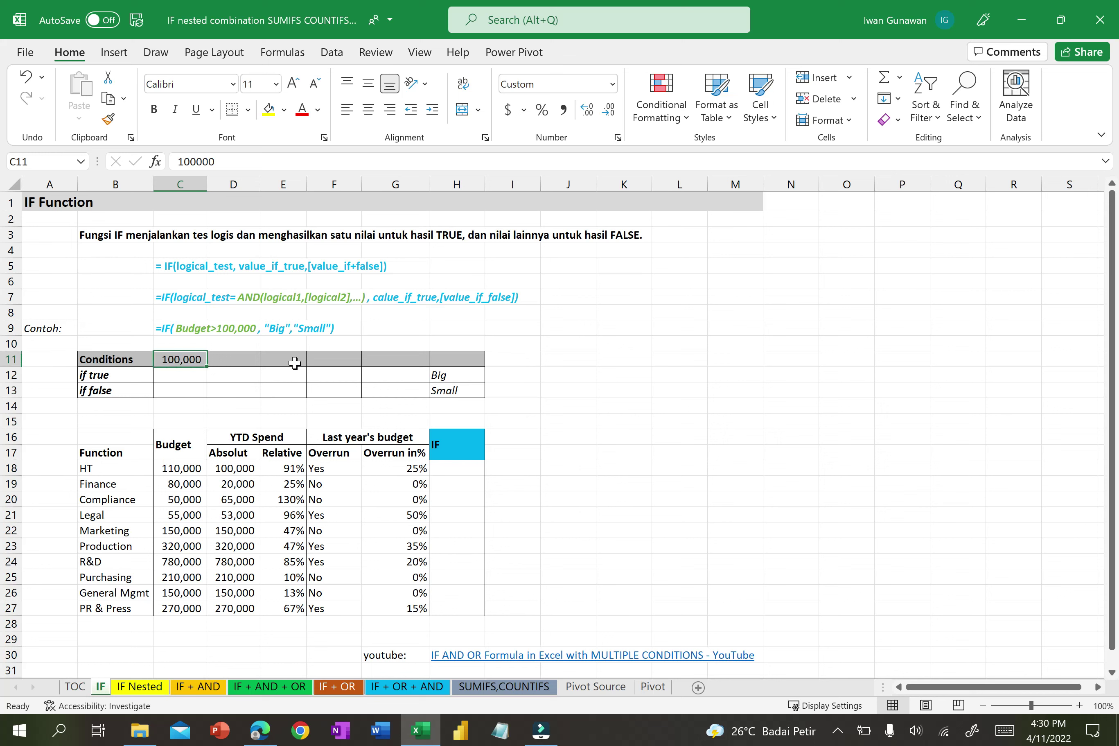
click(462, 376)
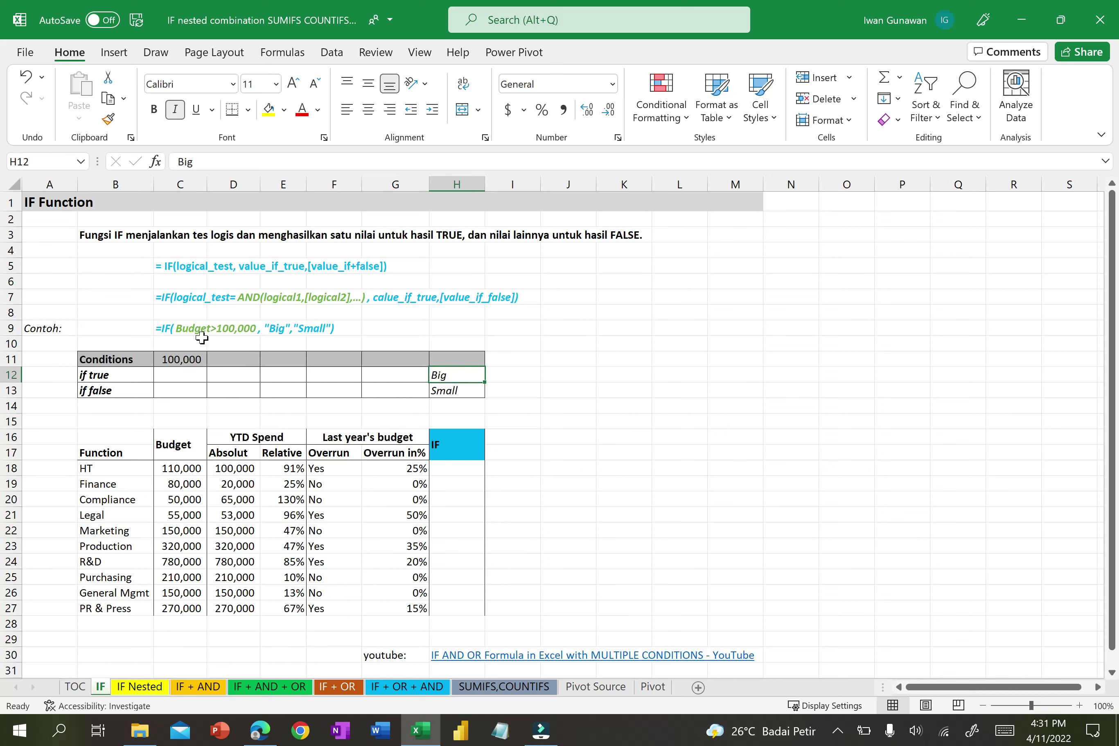
click(472, 392)
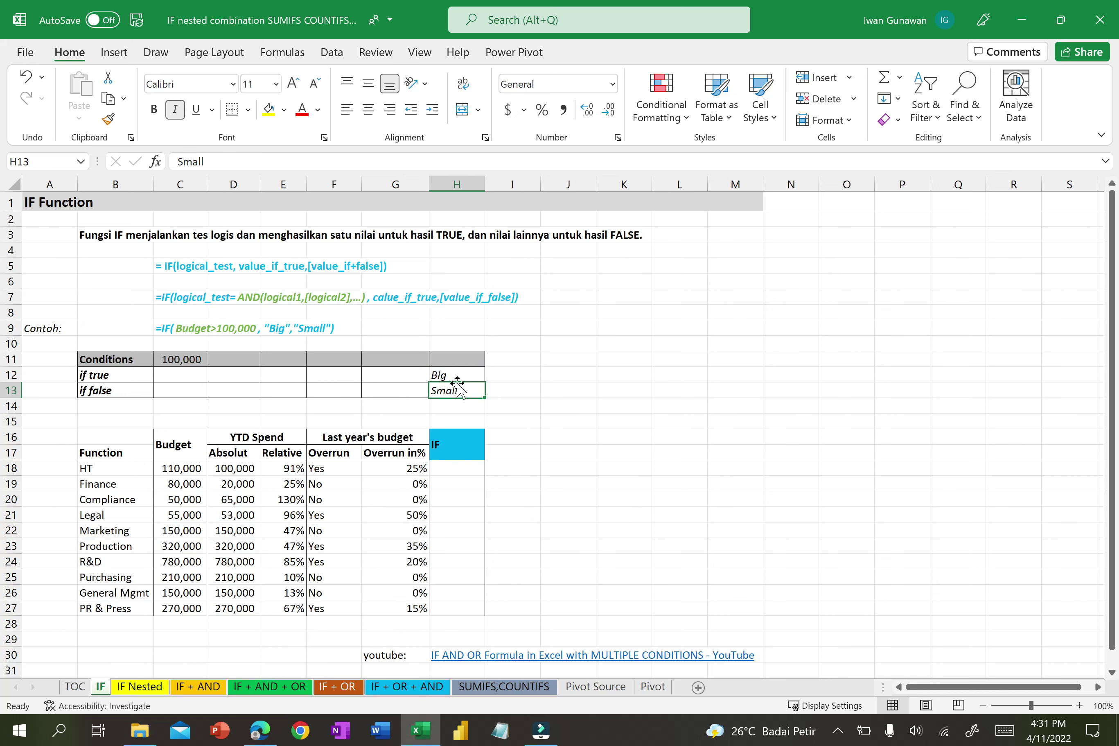
click(180, 357)
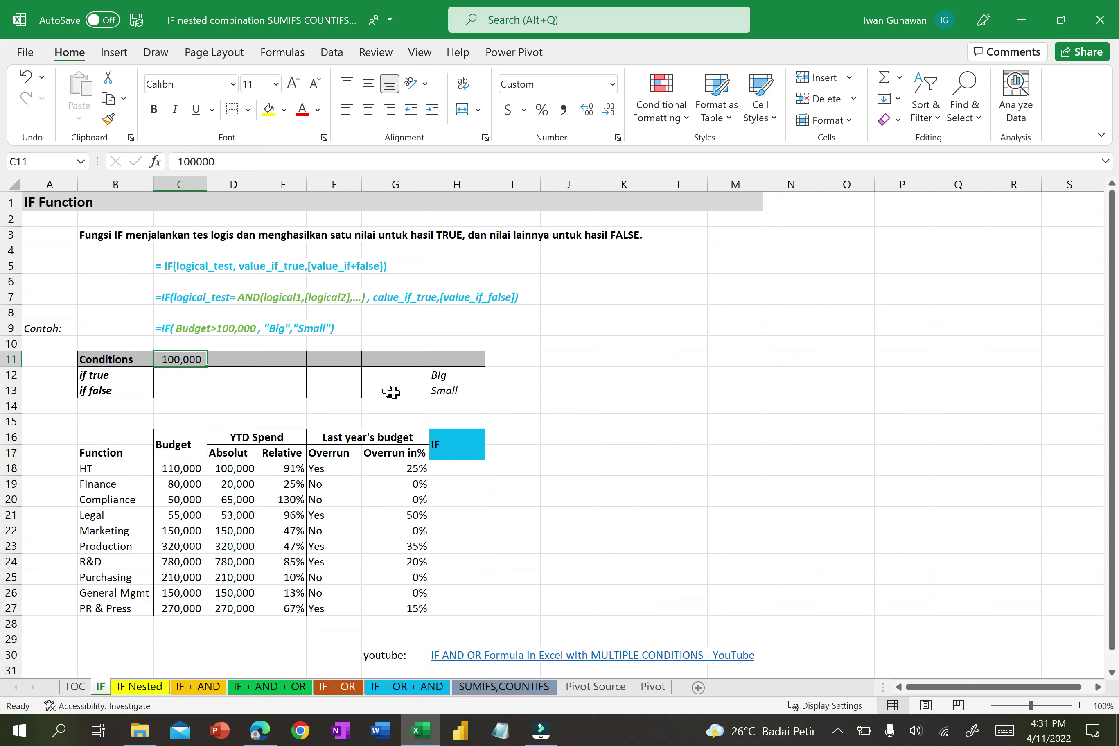
click(456, 392)
click(173, 465)
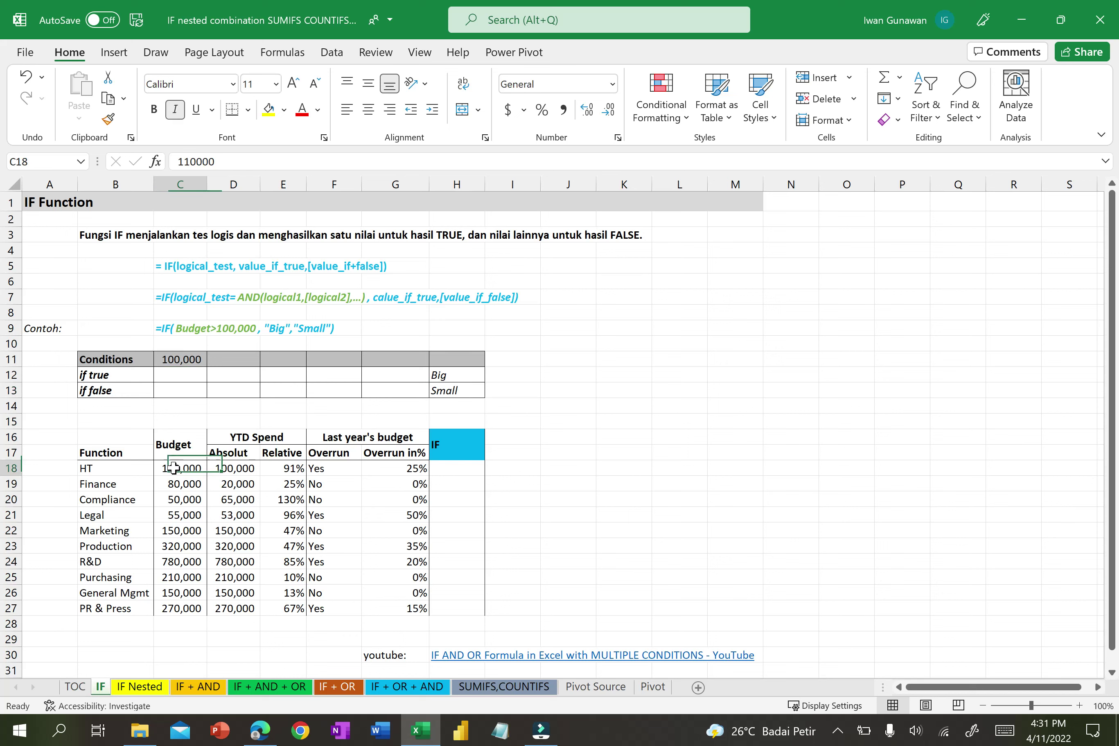
- Start an IF formula in H18 with the HT budget in C18 as the value to test
click(459, 468)
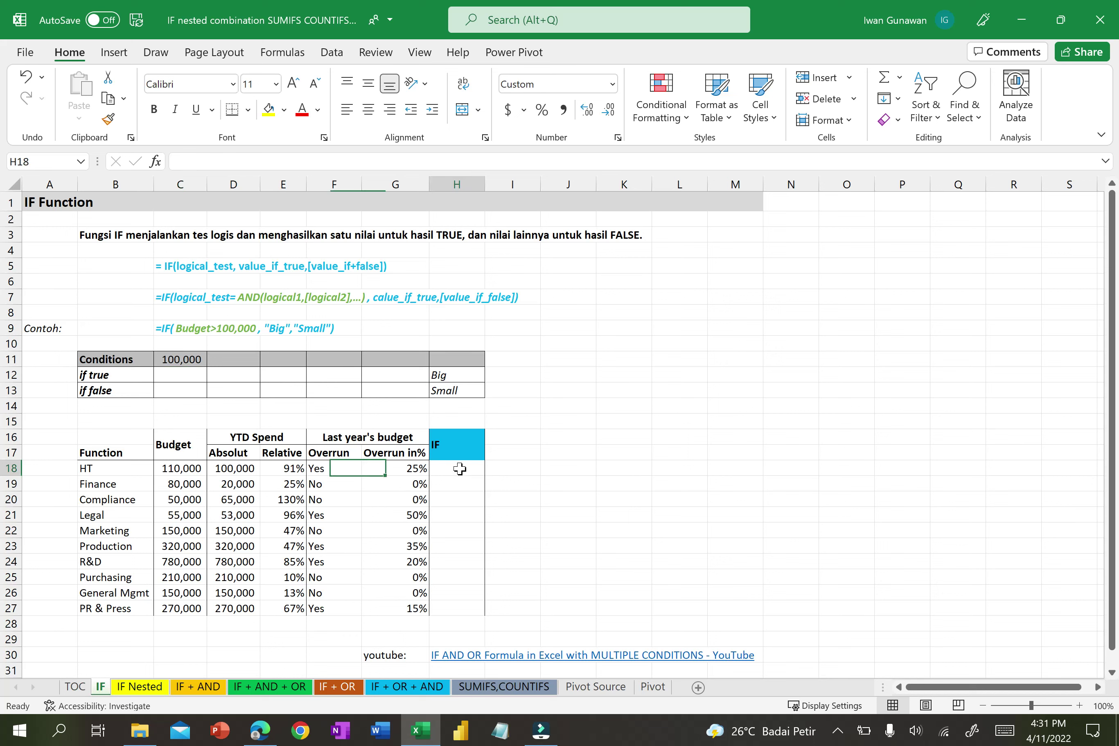
text(=)
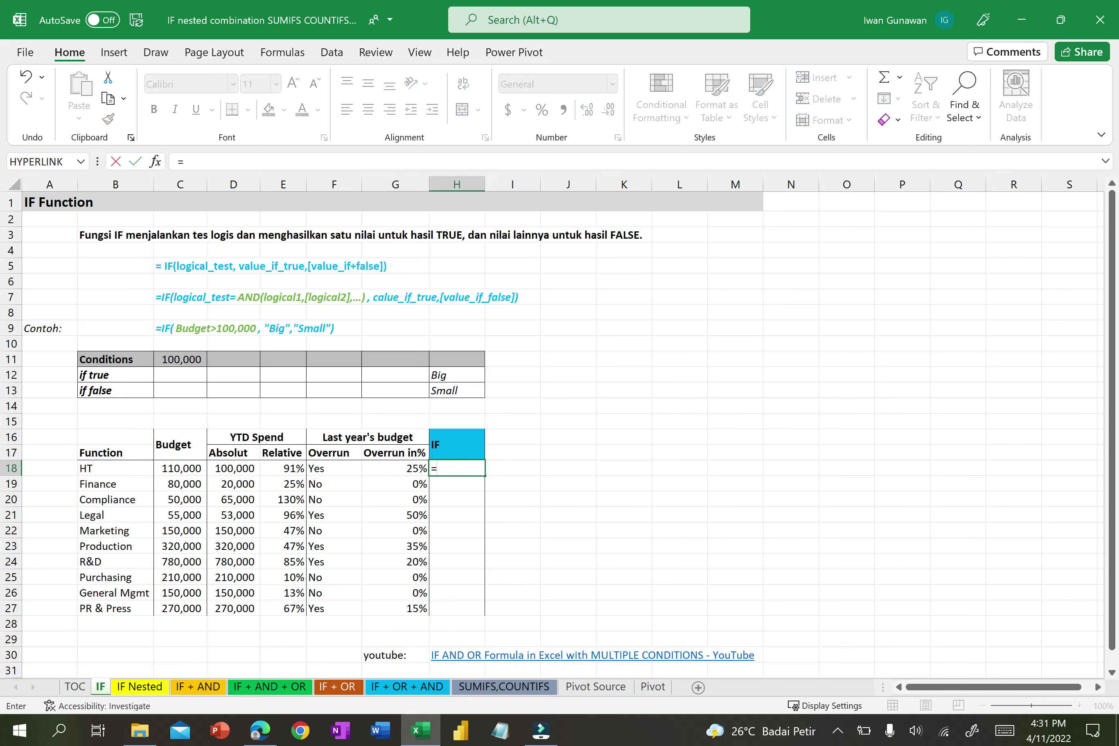
text(IF)
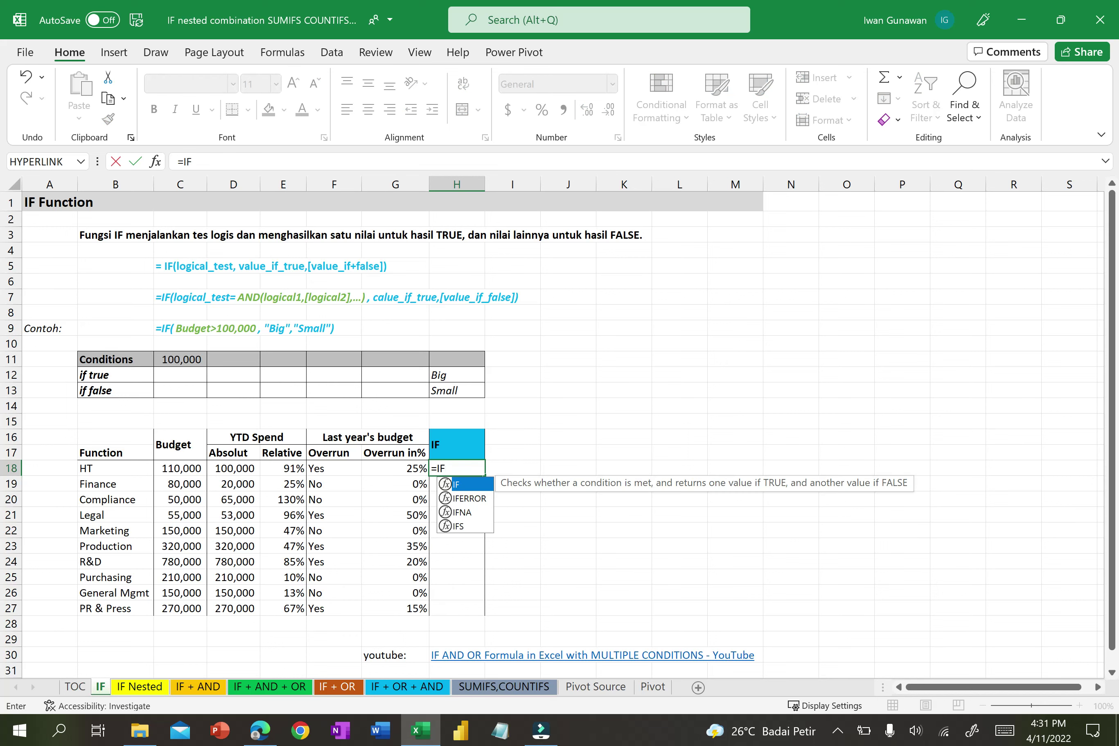
text(()
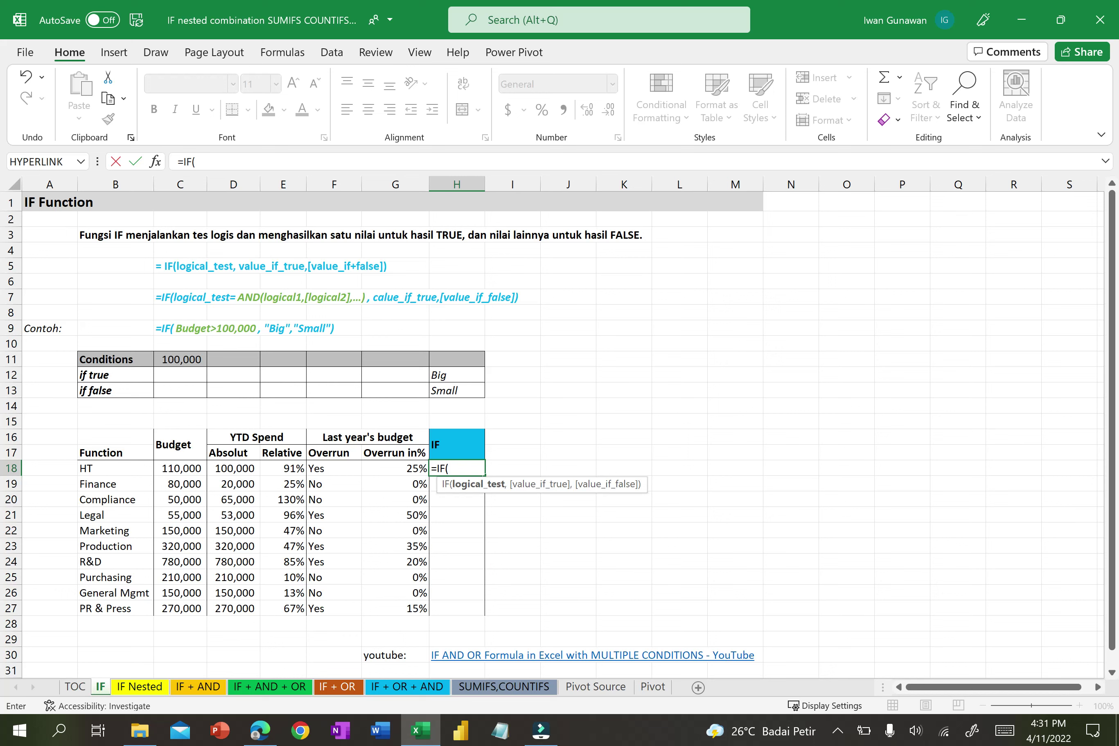
key(Left)
key(Left)
key(Left)
key(Left)
key(Left)
key(Left)
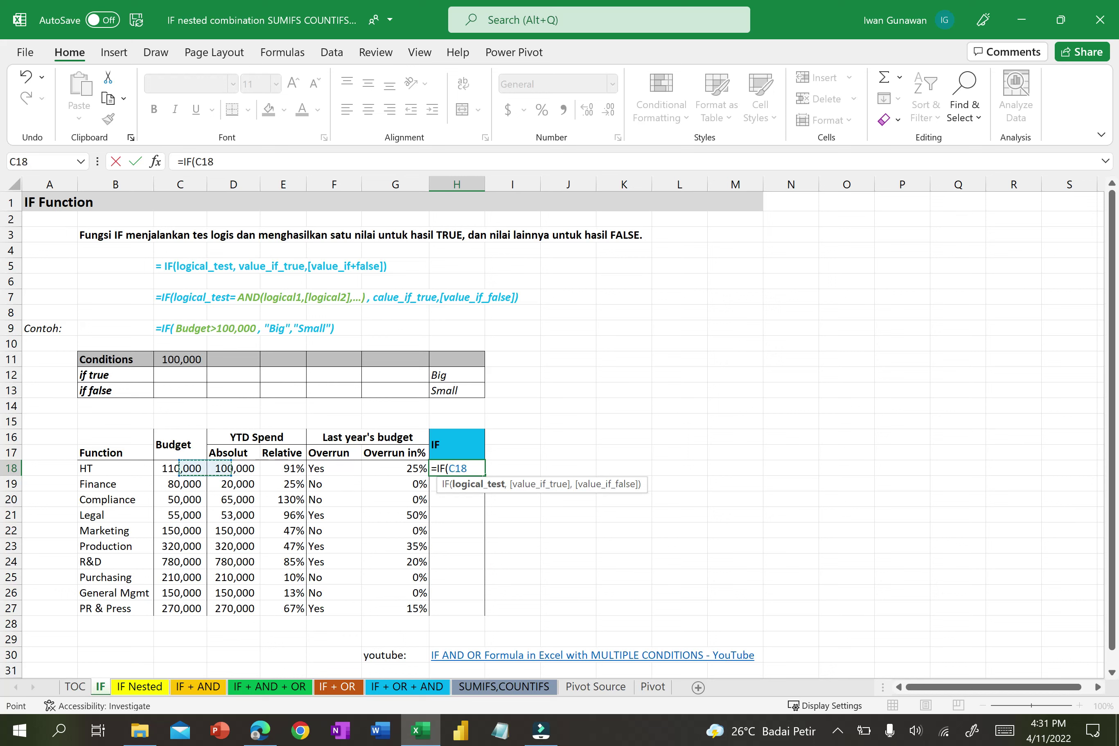
key(Right)
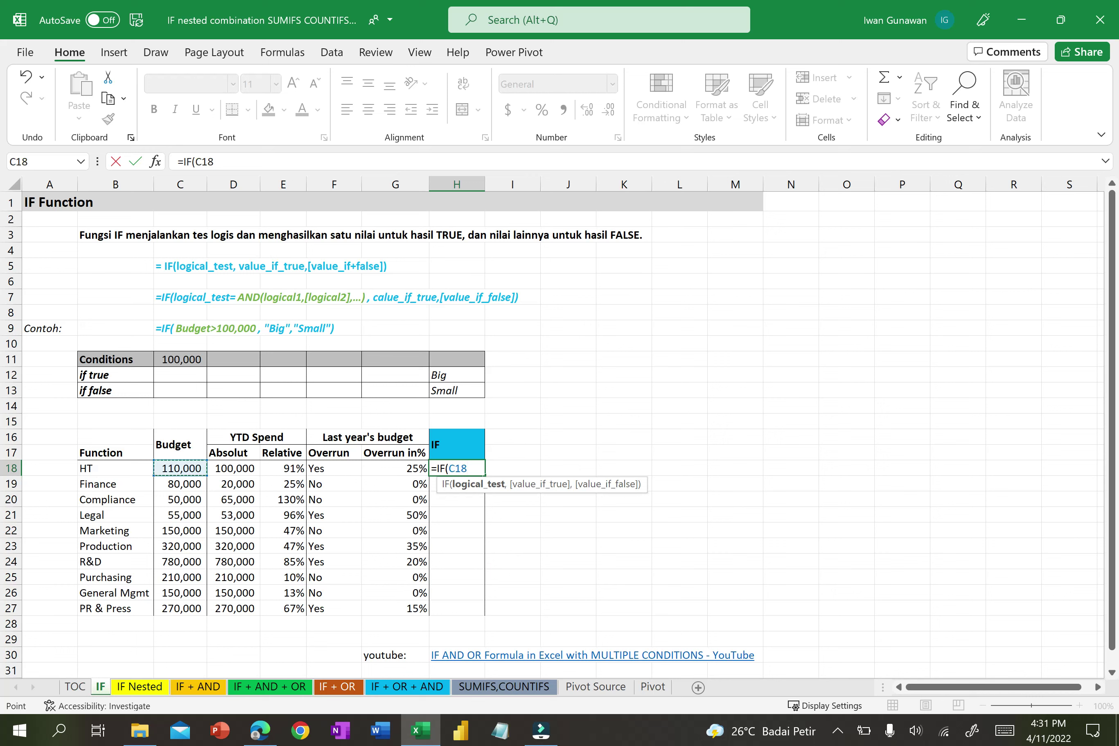
- Complete the logical test as C18 greater than the condition cell, using the absolute reference $C$11
text(>)
key(Left)
key(Left)
key(Left)
key(Left)
key(Left)
key(Up)
key(Up)
key(Up)
key(Up)
key(Up)
key(Up)
key(Up)
key(Up)
key(Down)
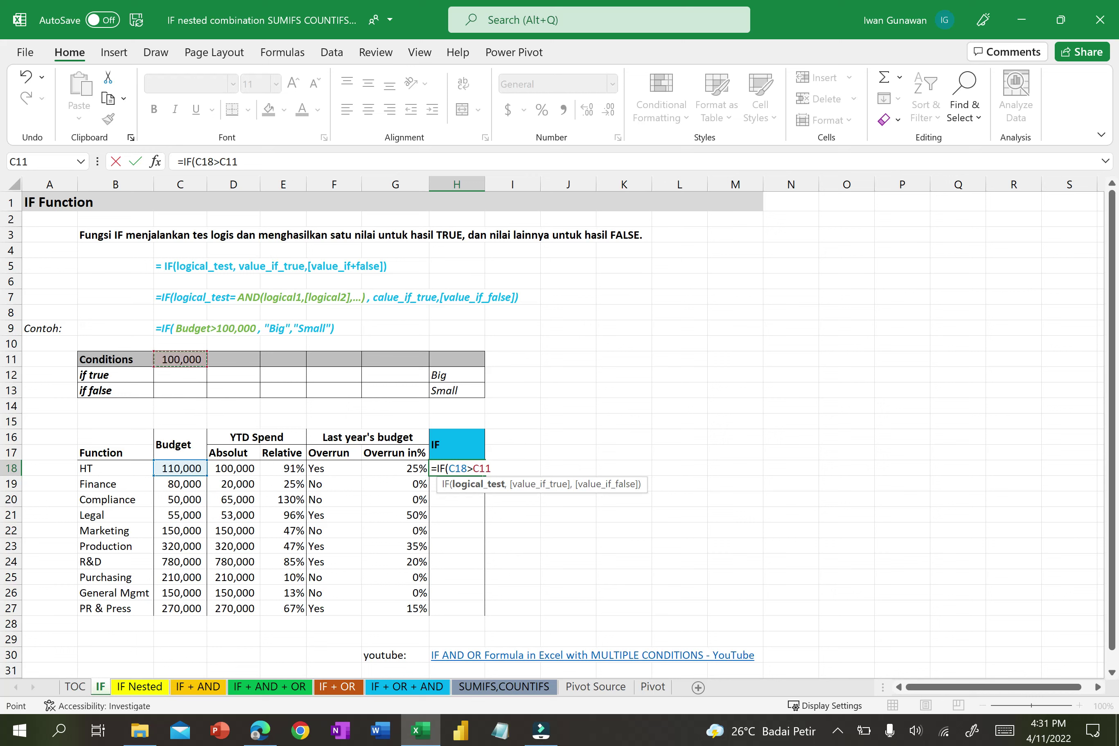
key(F4)
text(,)
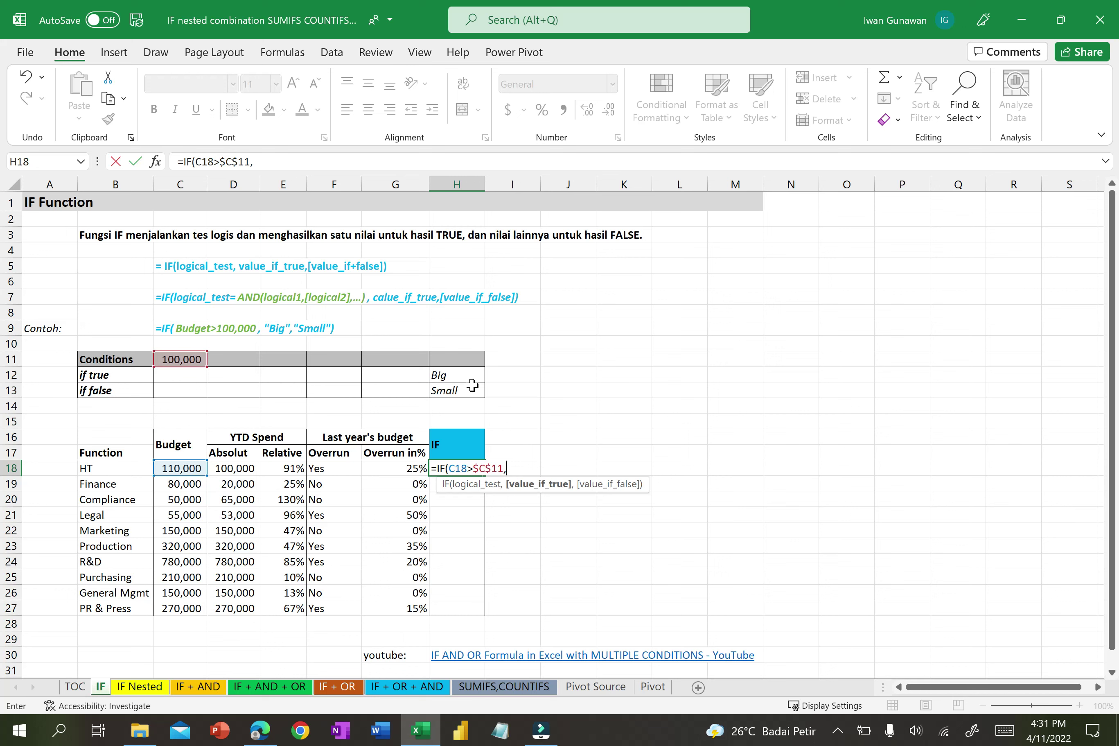
- Finish the H18 formula with $H$12 as the true value and $H$13 as the false value
click(453, 374)
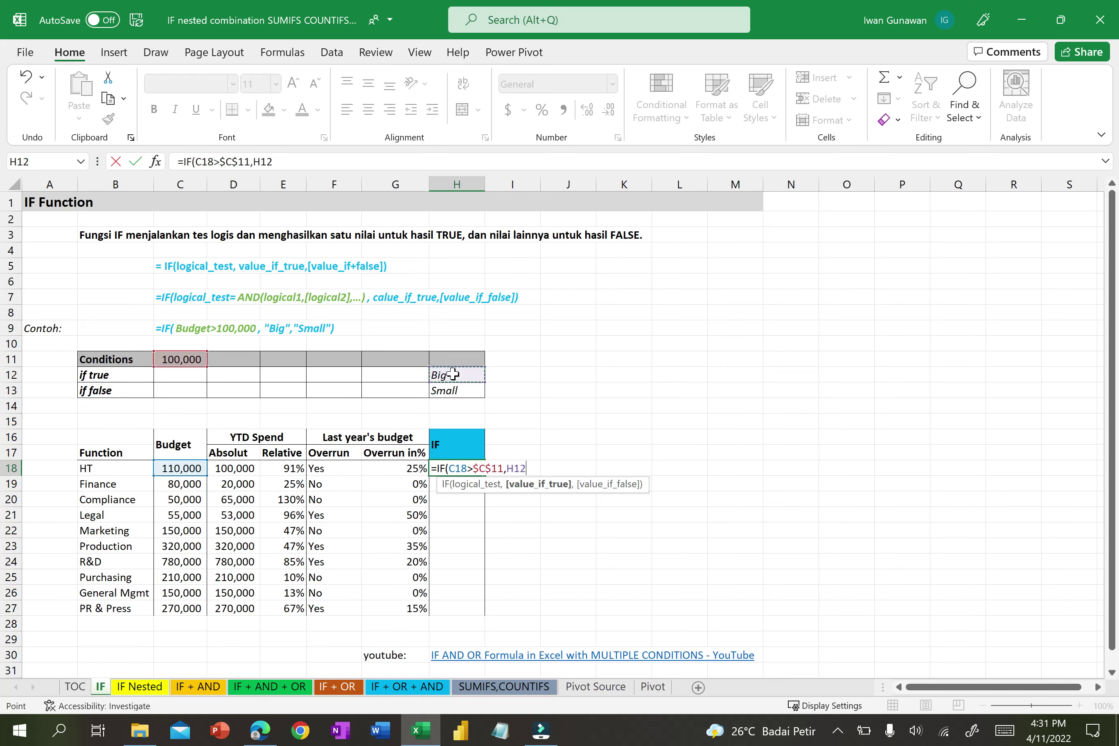
key(F4)
text(,)
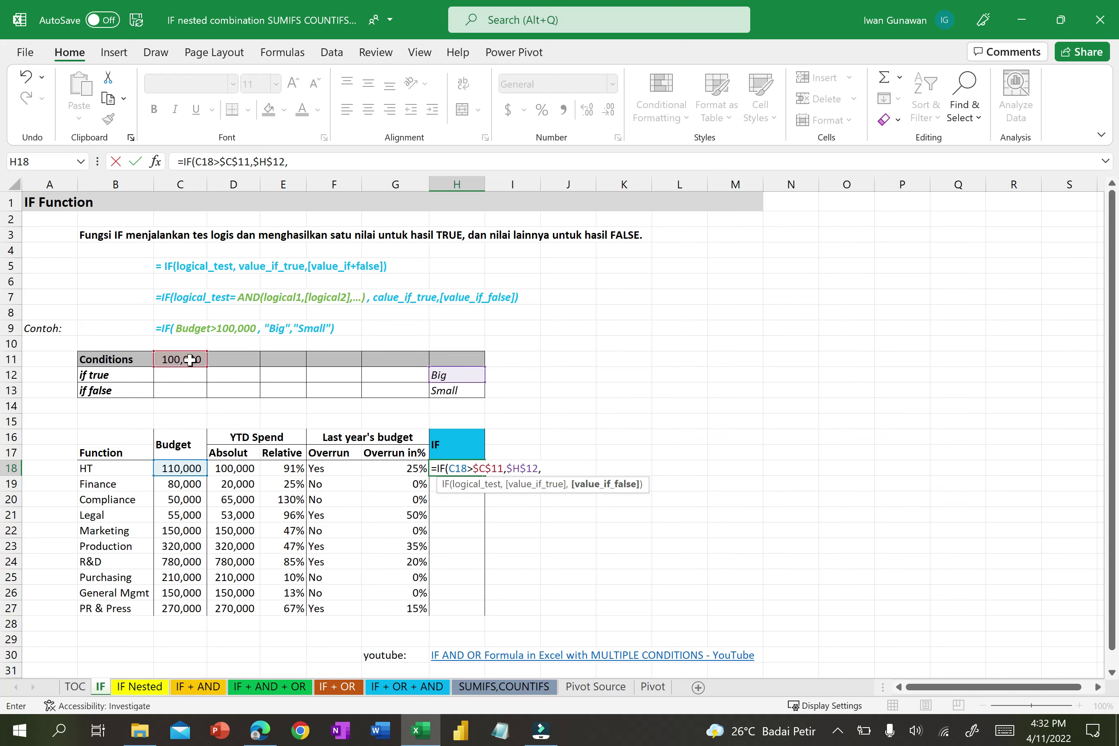
click(466, 392)
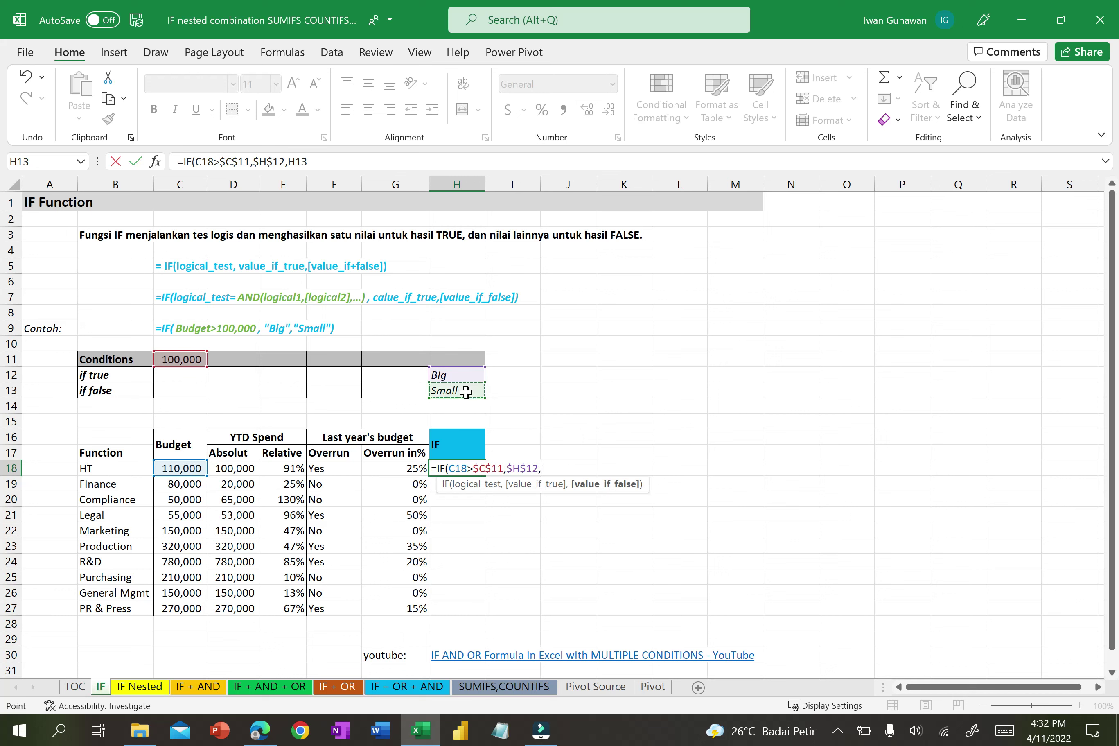
key(F4)
text())
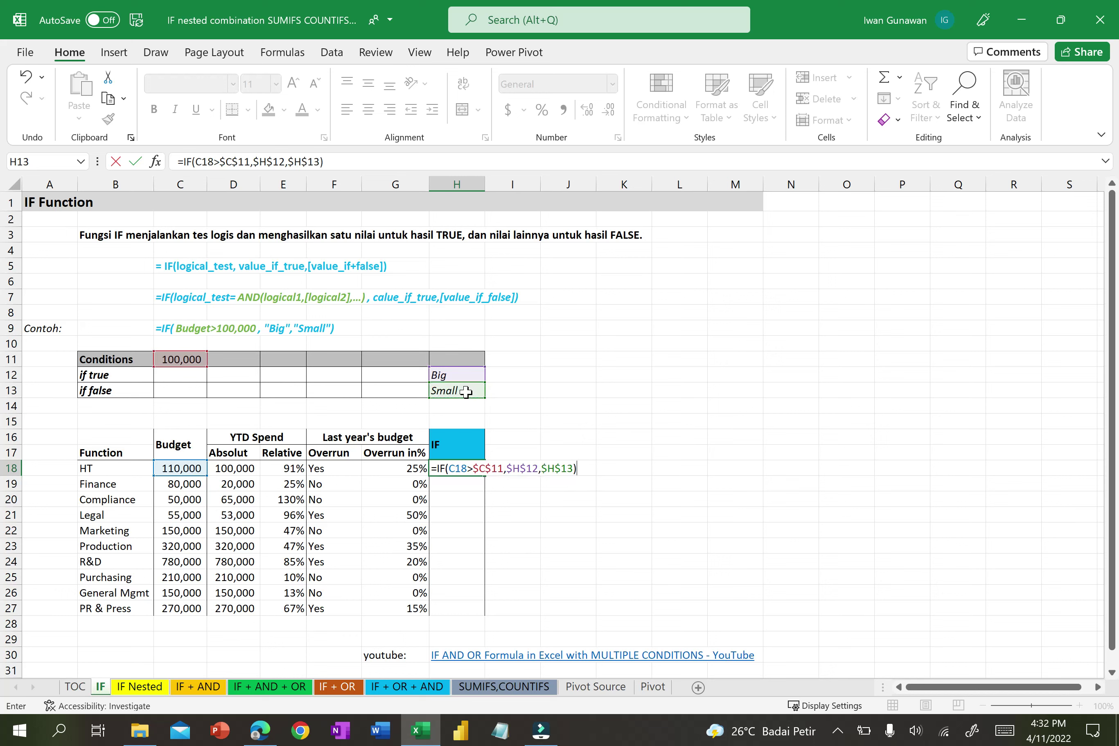
key(Return)
- Fill the IF formula from H18 down through H27
click(463, 467)
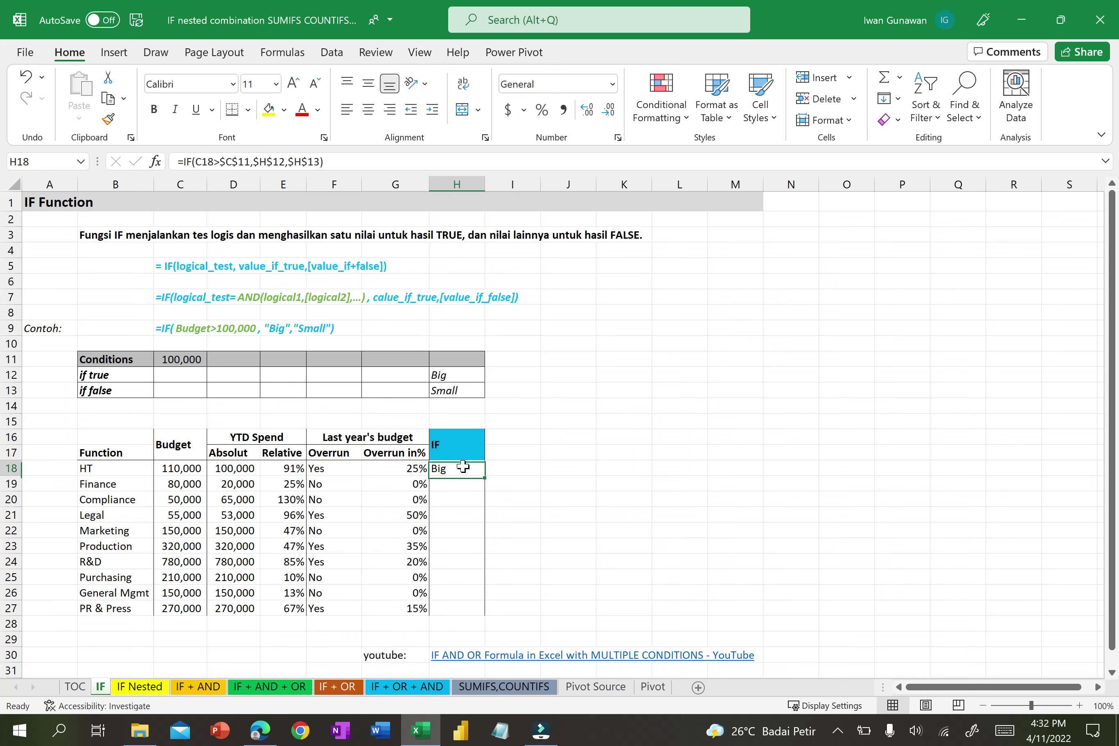
double_click(486, 477)
click(489, 516)
- Check the IF results for HT, Finance and Marketing against their budgets and the condition in C11
click(455, 466)
click(457, 482)
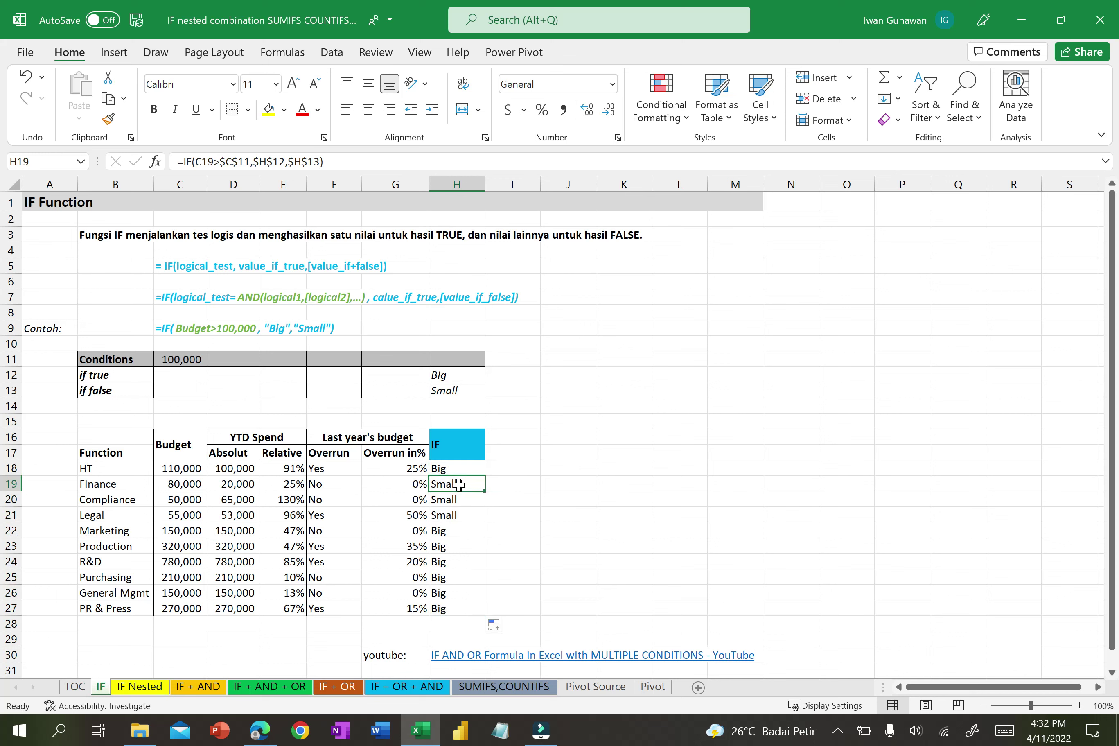
click(192, 484)
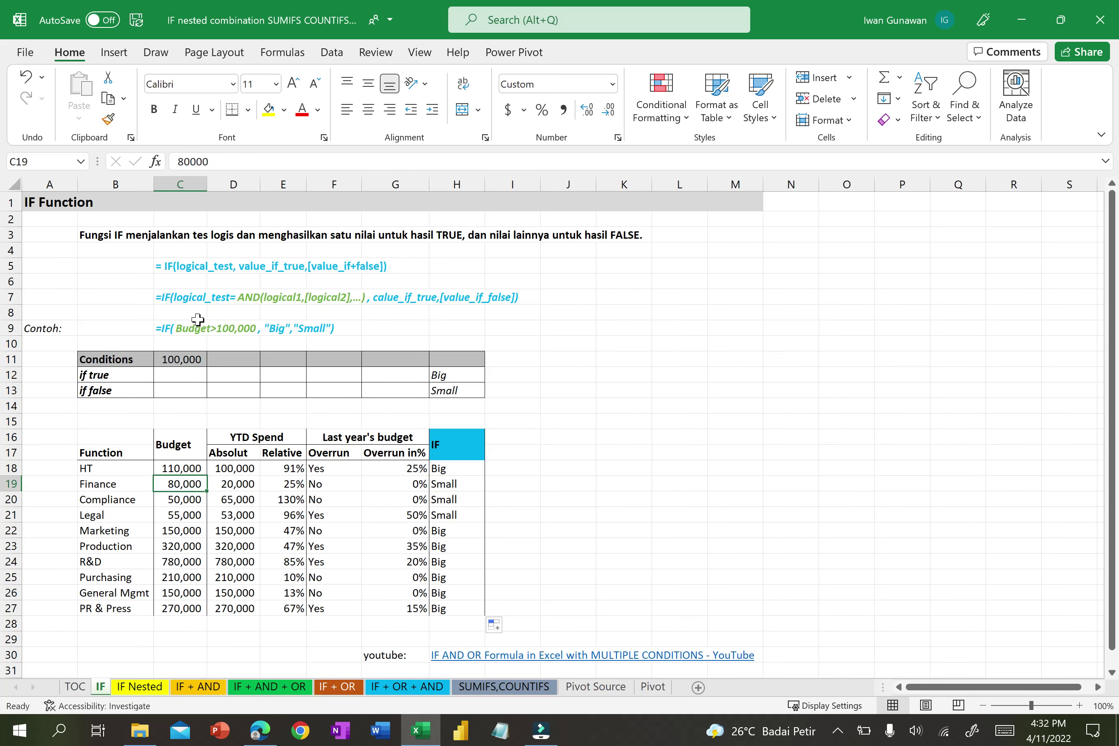
click(186, 359)
click(172, 486)
click(444, 532)
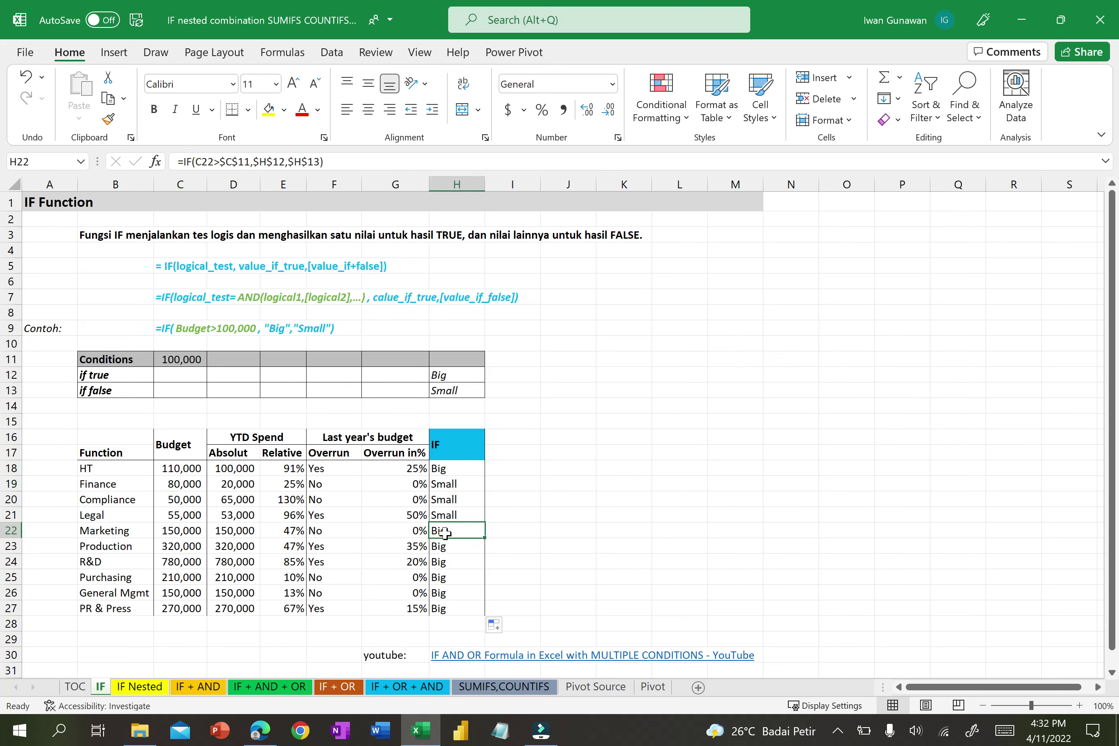
click(165, 530)
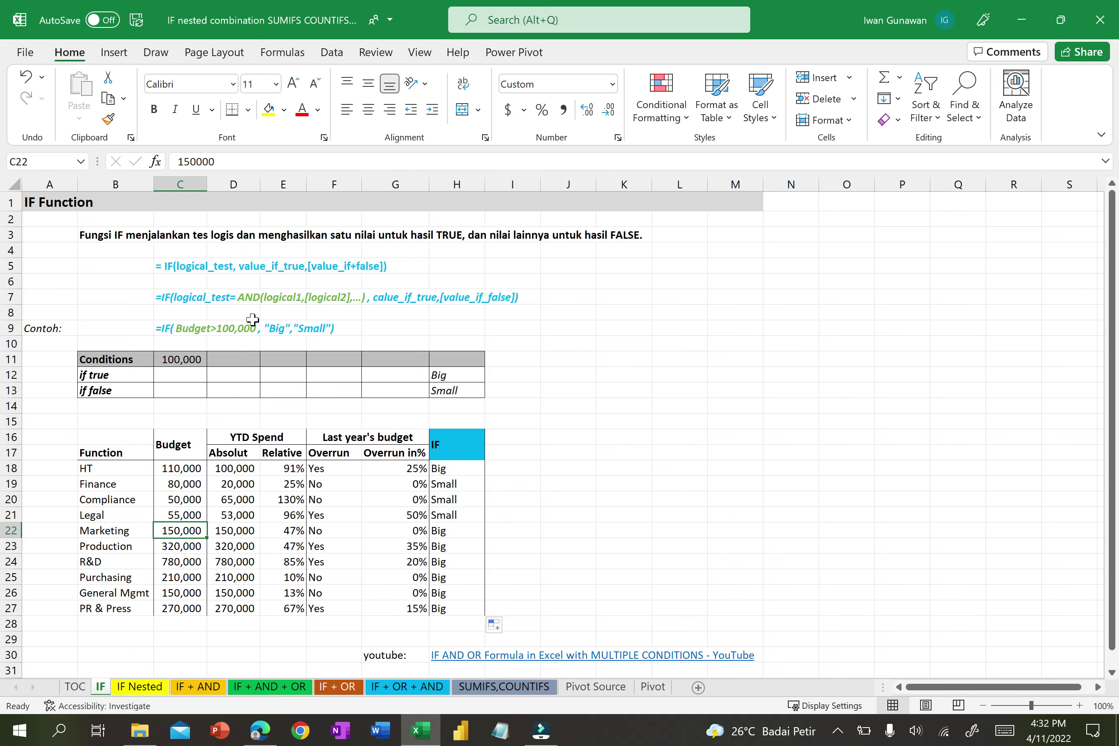
click(443, 531)
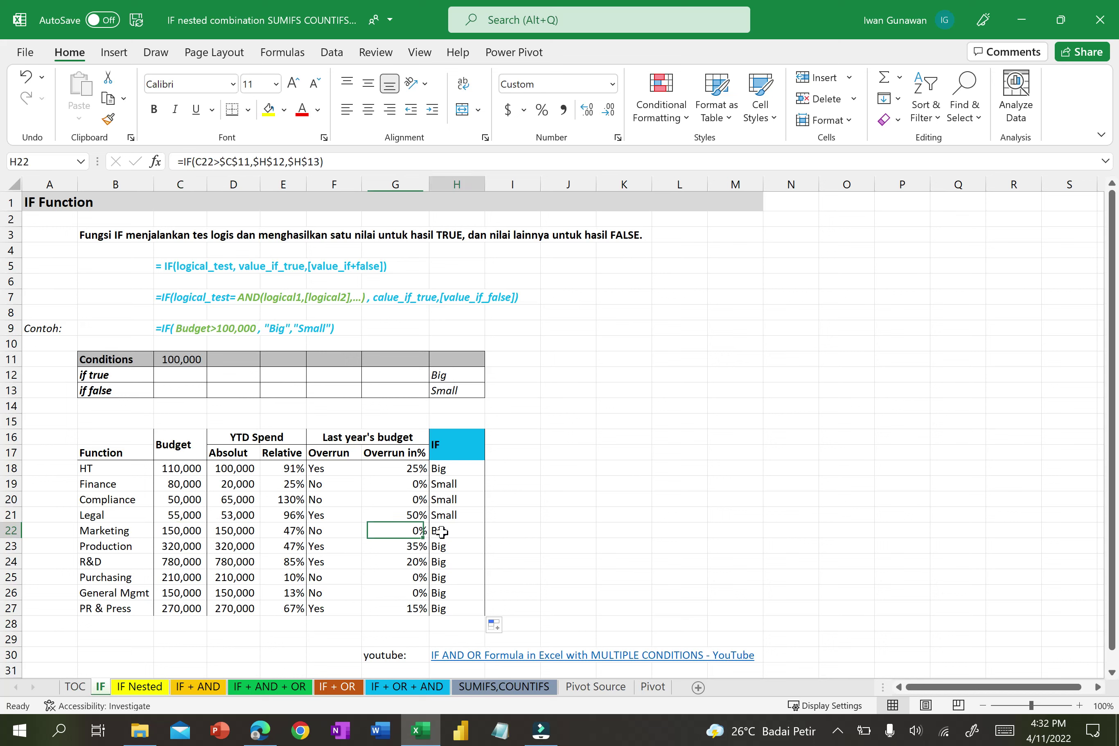
click(175, 532)
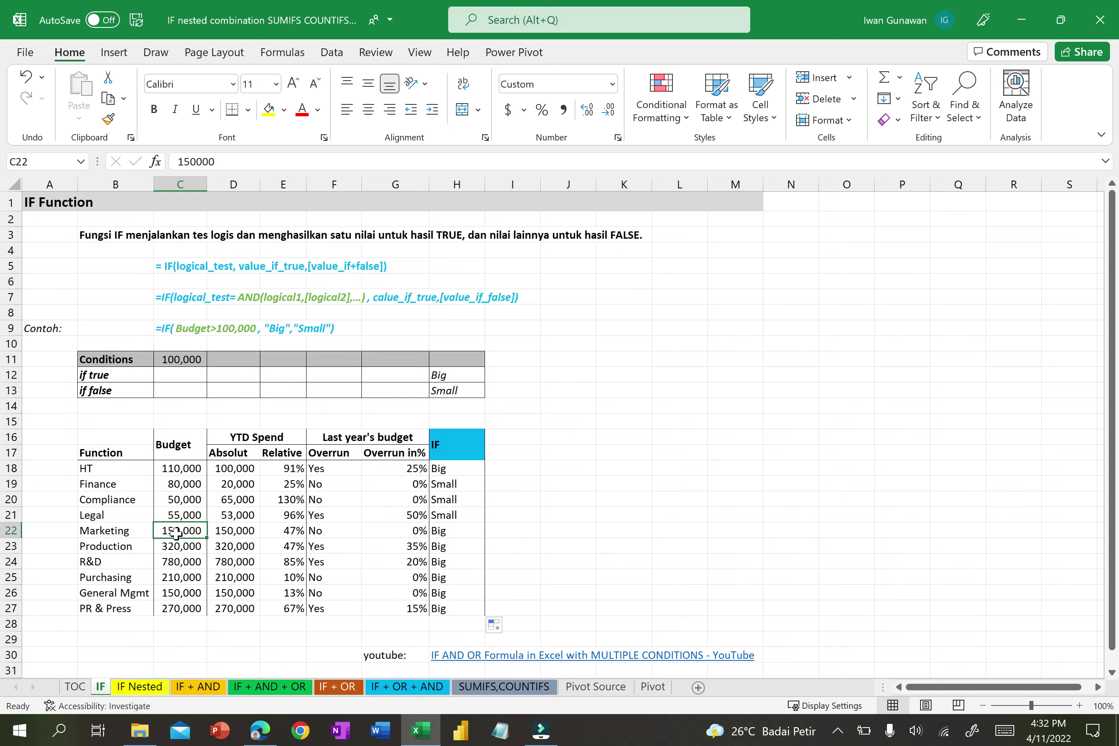
click(471, 534)
scroll(578, 540, down, 3)
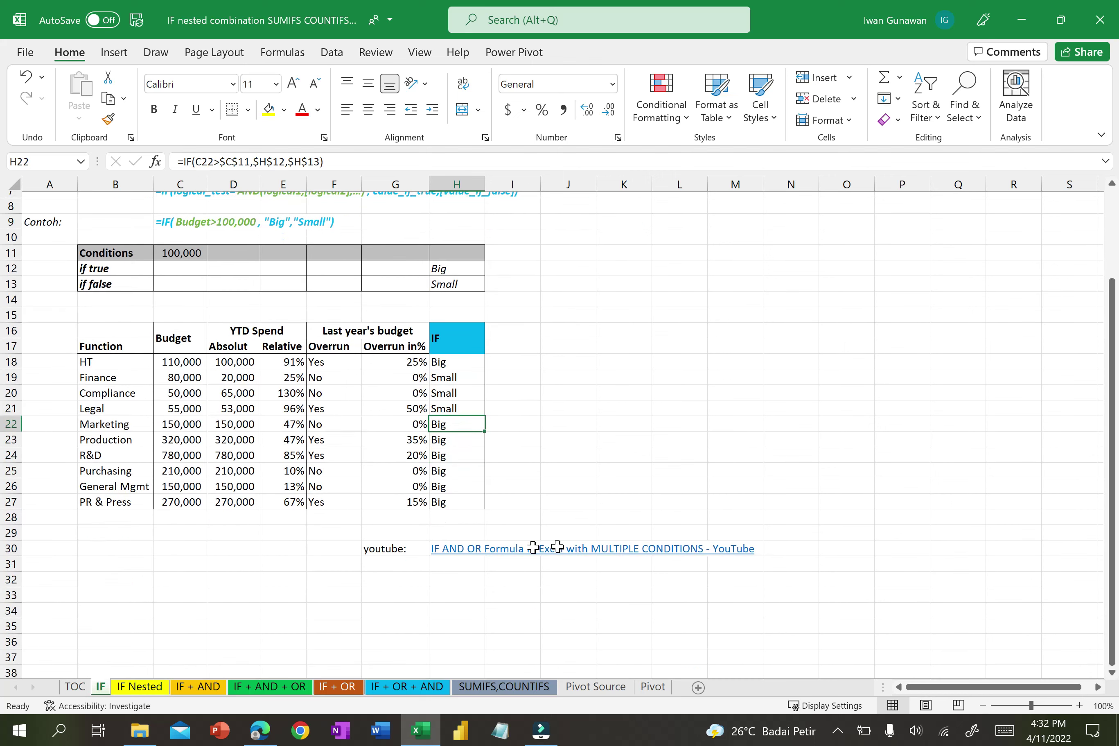
- Open the IF Nested sheet and examine the score ranges in E6:E9 with their final grades in F6:F9
click(139, 686)
click(505, 447)
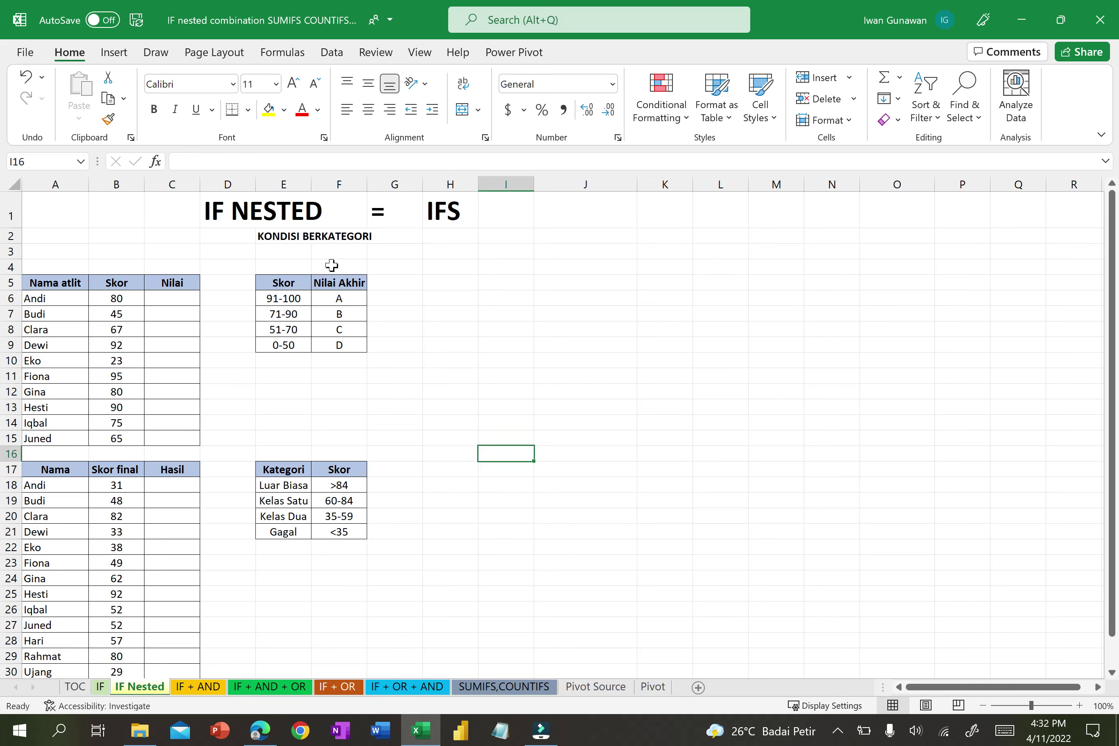
drag(289, 299, 296, 345)
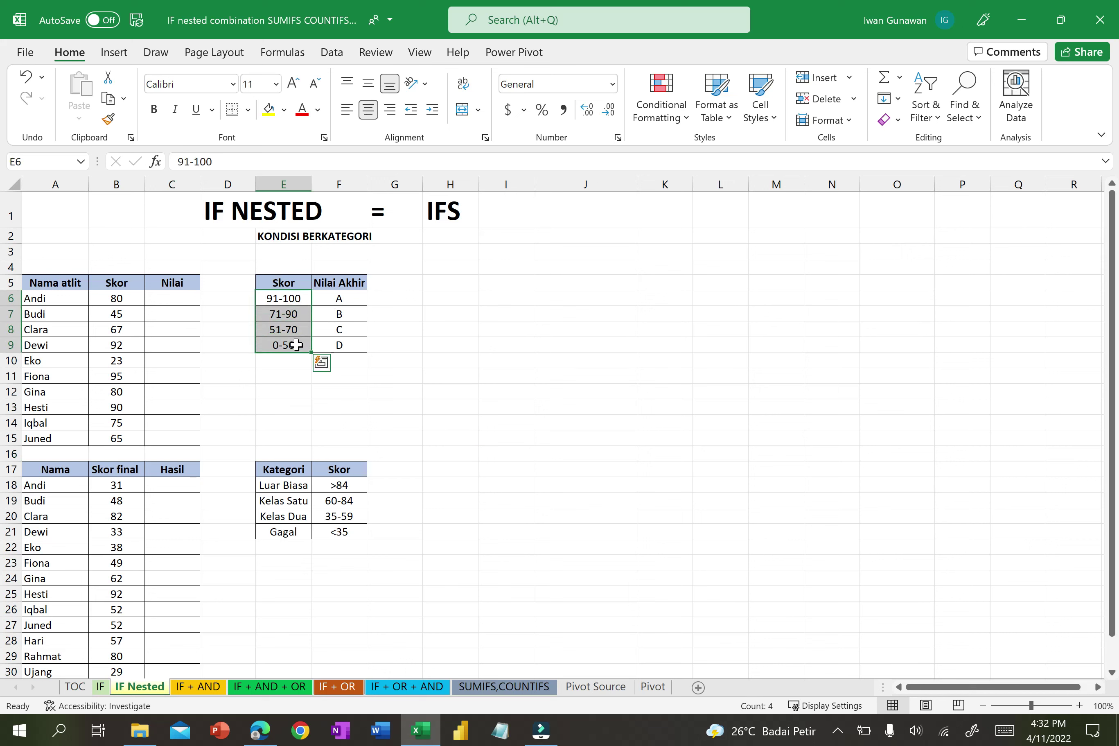
click(290, 298)
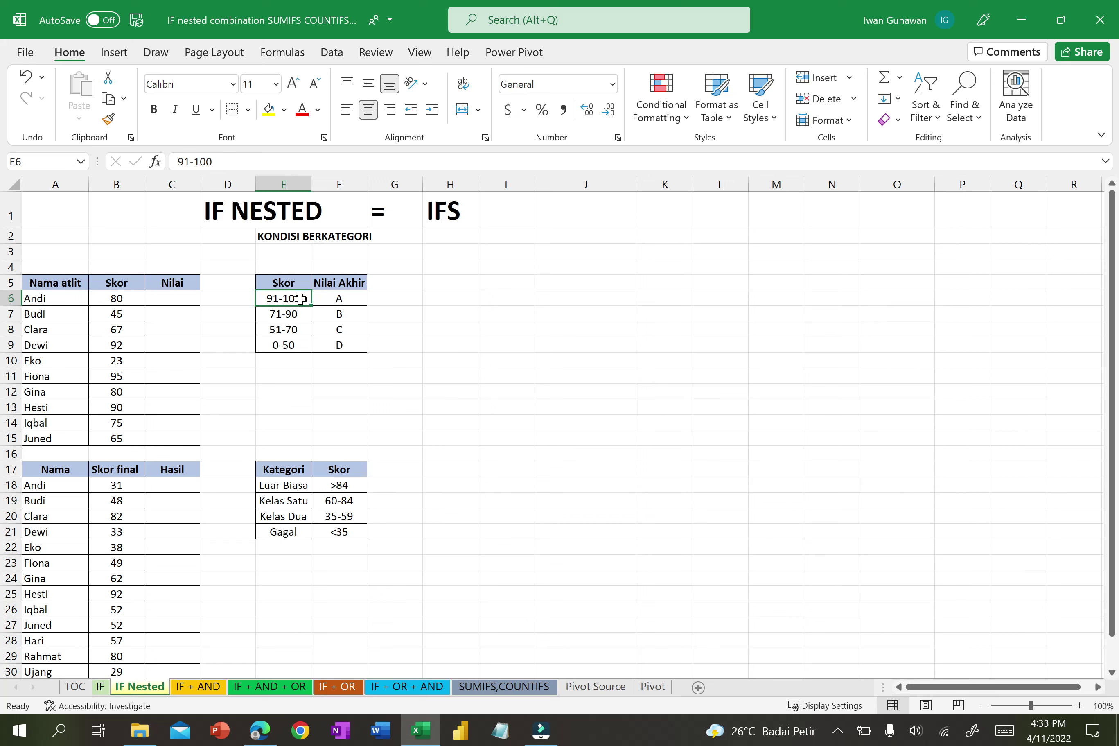
click(355, 299)
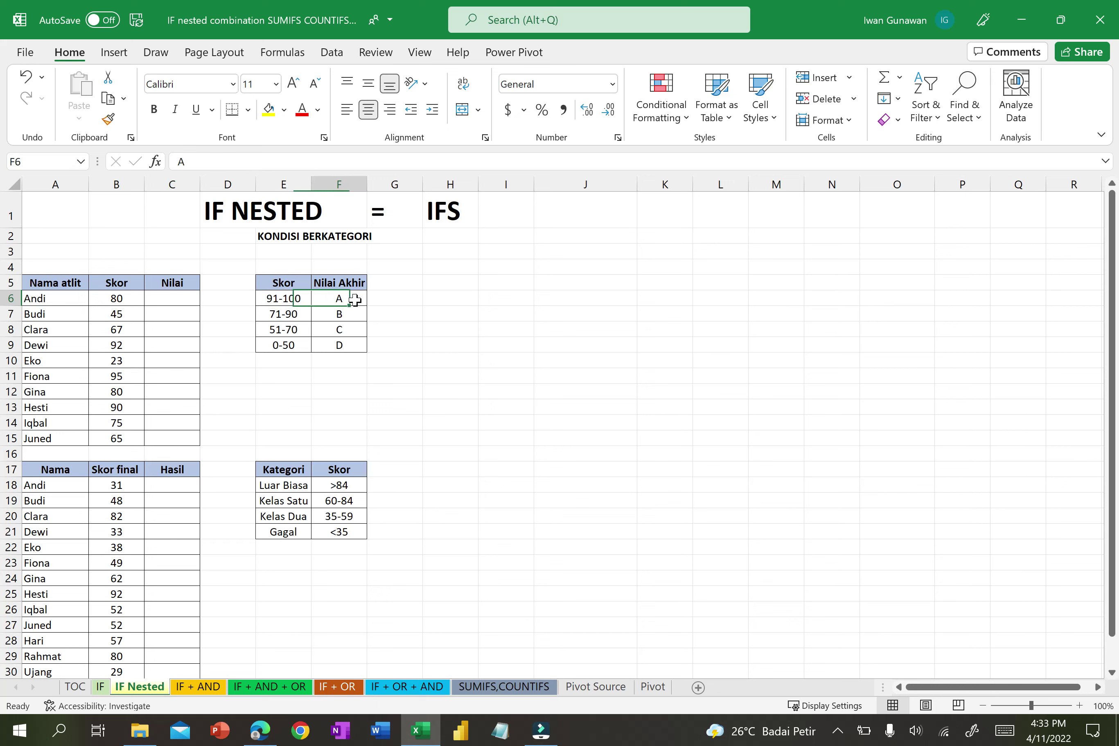
click(272, 316)
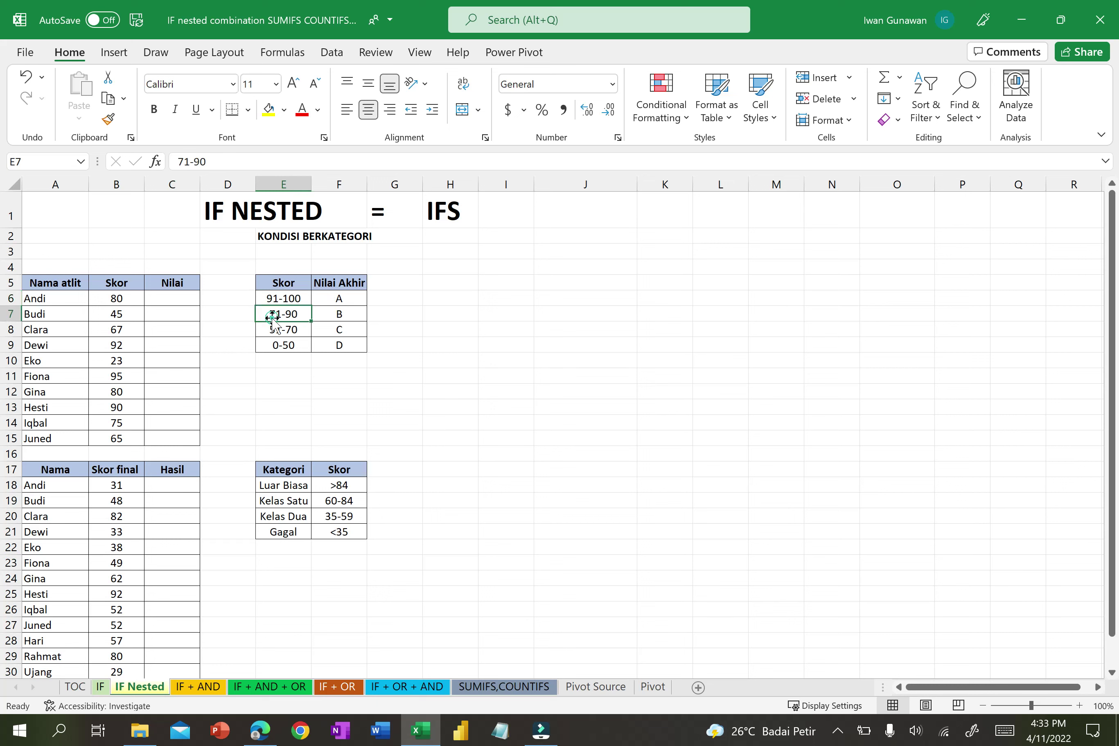
click(345, 312)
click(298, 301)
click(295, 313)
click(285, 331)
click(285, 345)
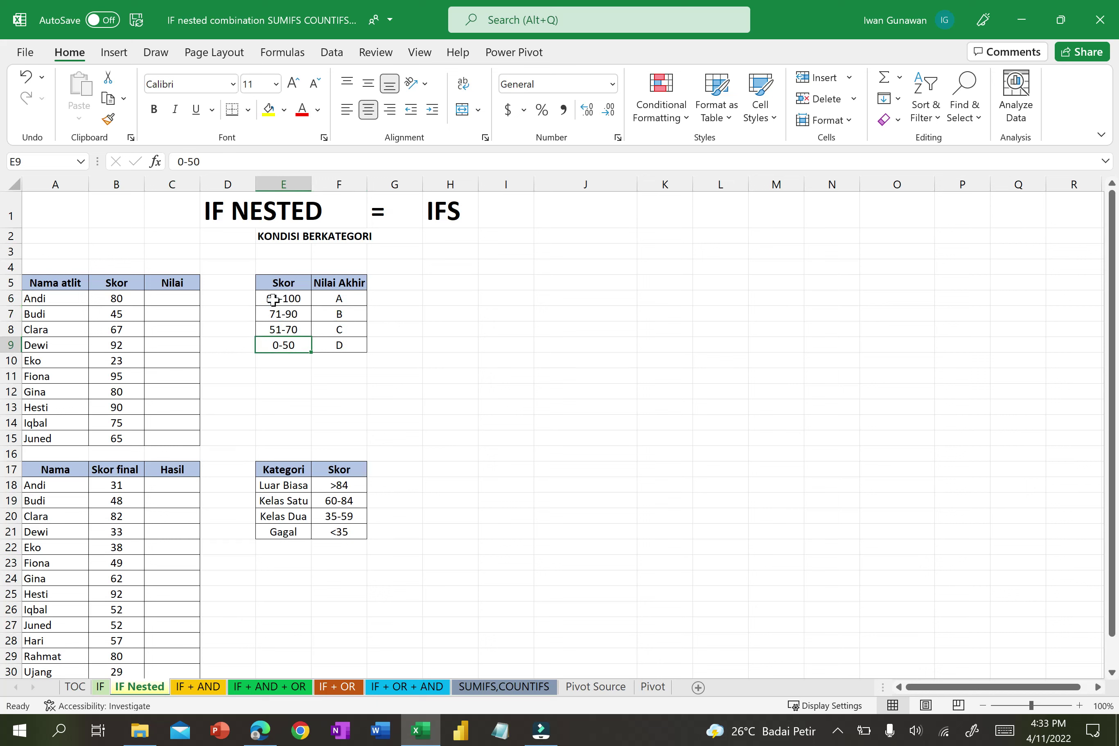
click(350, 299)
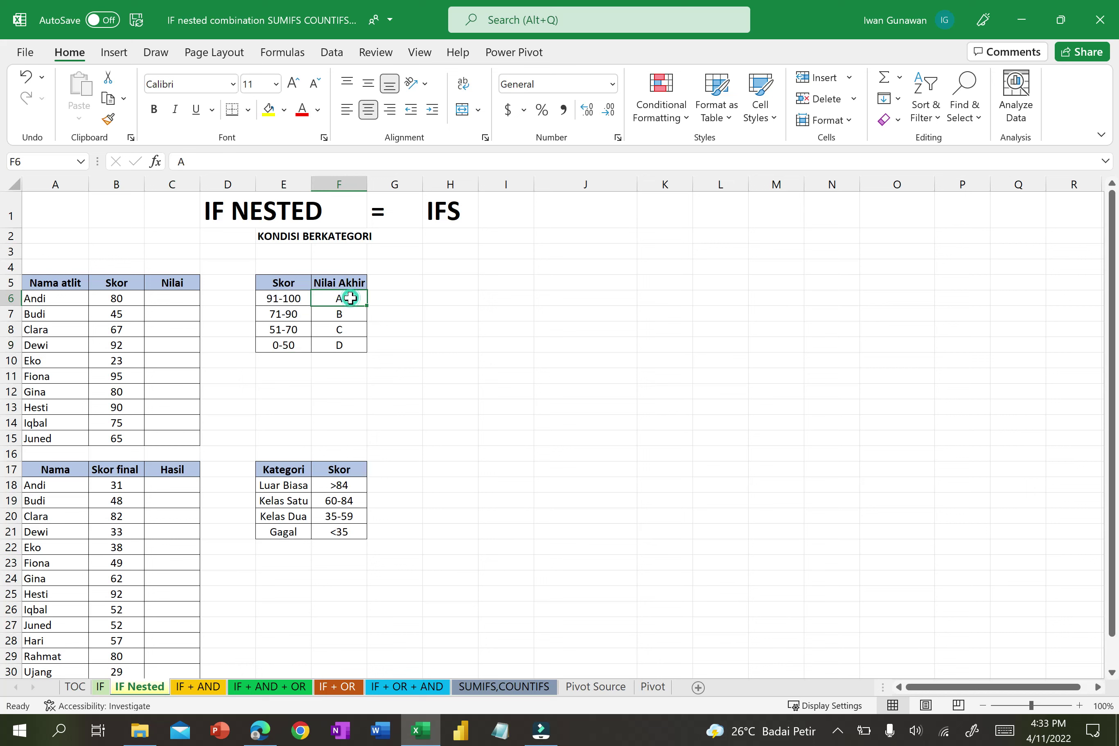
- Review the athlete table's name, Skor and Nilai columns in rows 5 to 15
click(158, 302)
click(40, 285)
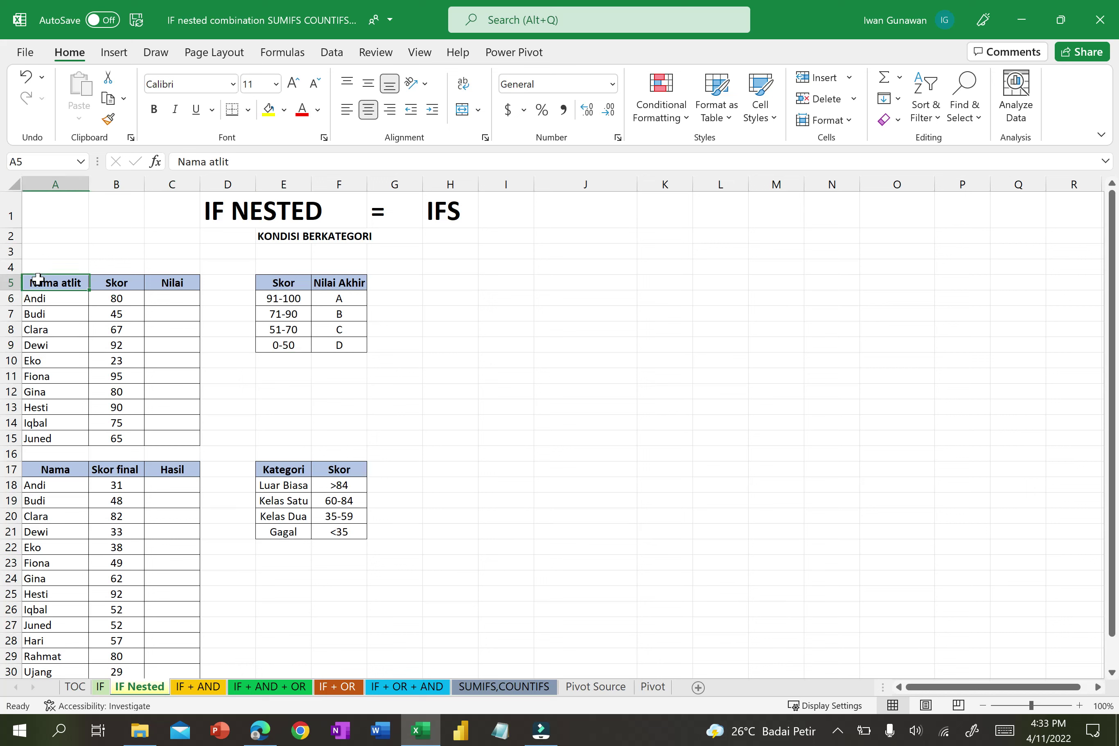
drag(40, 288, 45, 438)
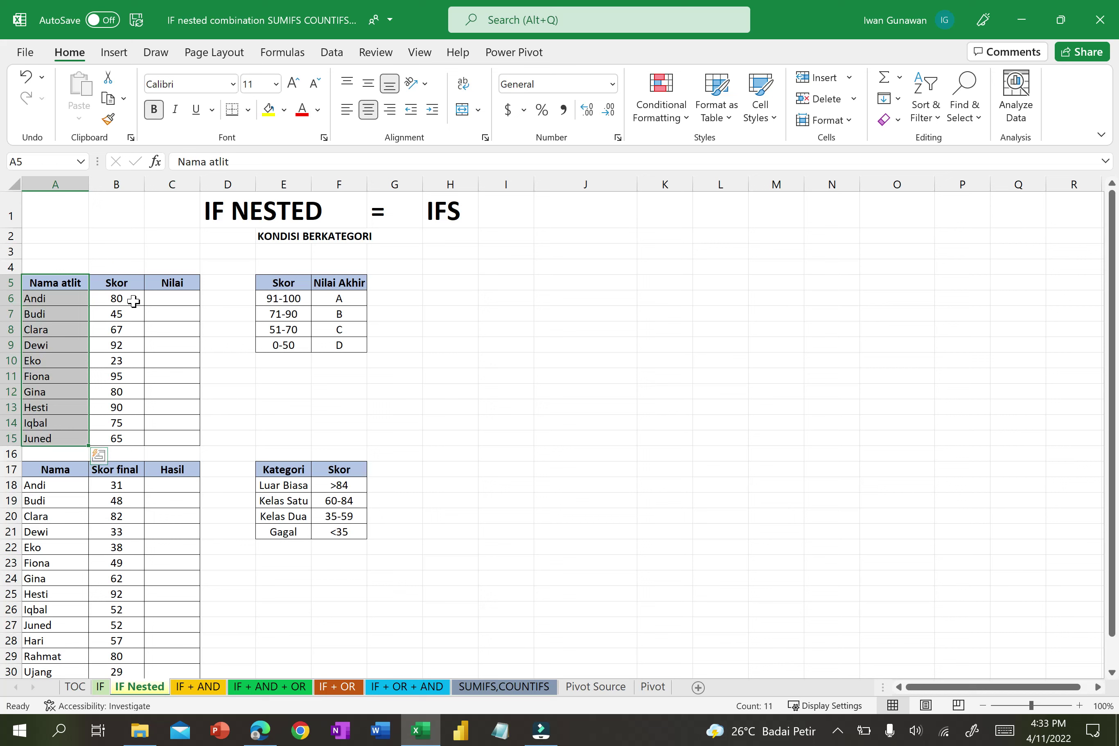
click(114, 282)
drag(114, 295, 116, 436)
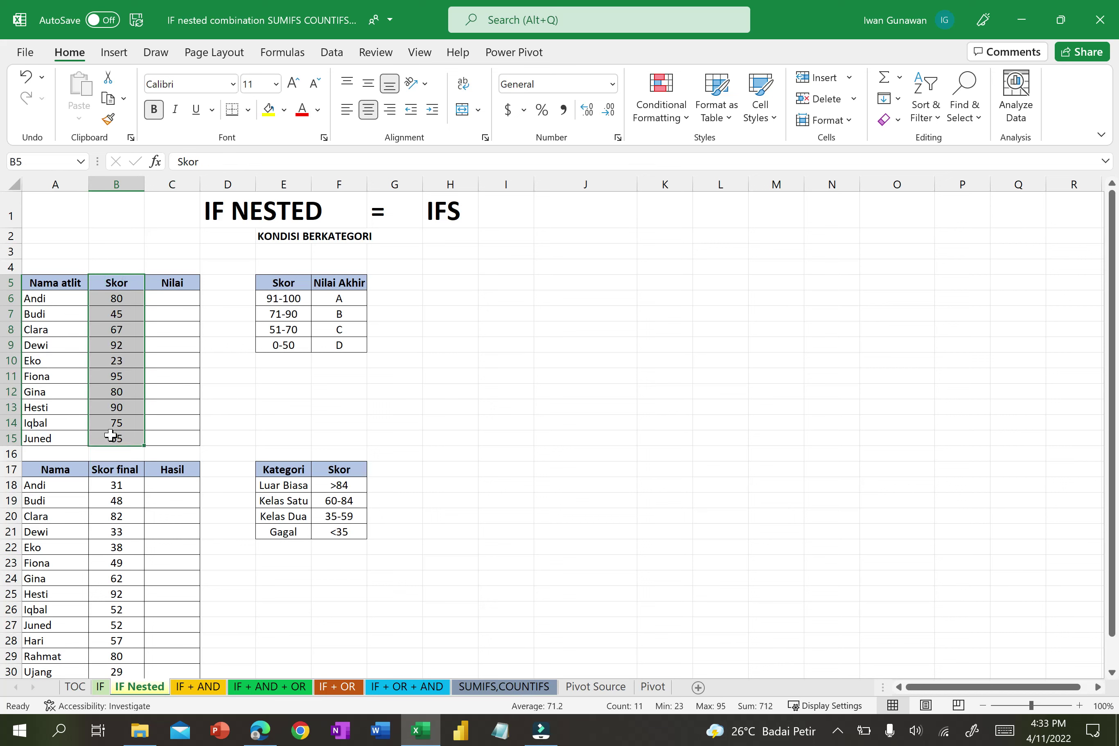
click(171, 283)
click(120, 301)
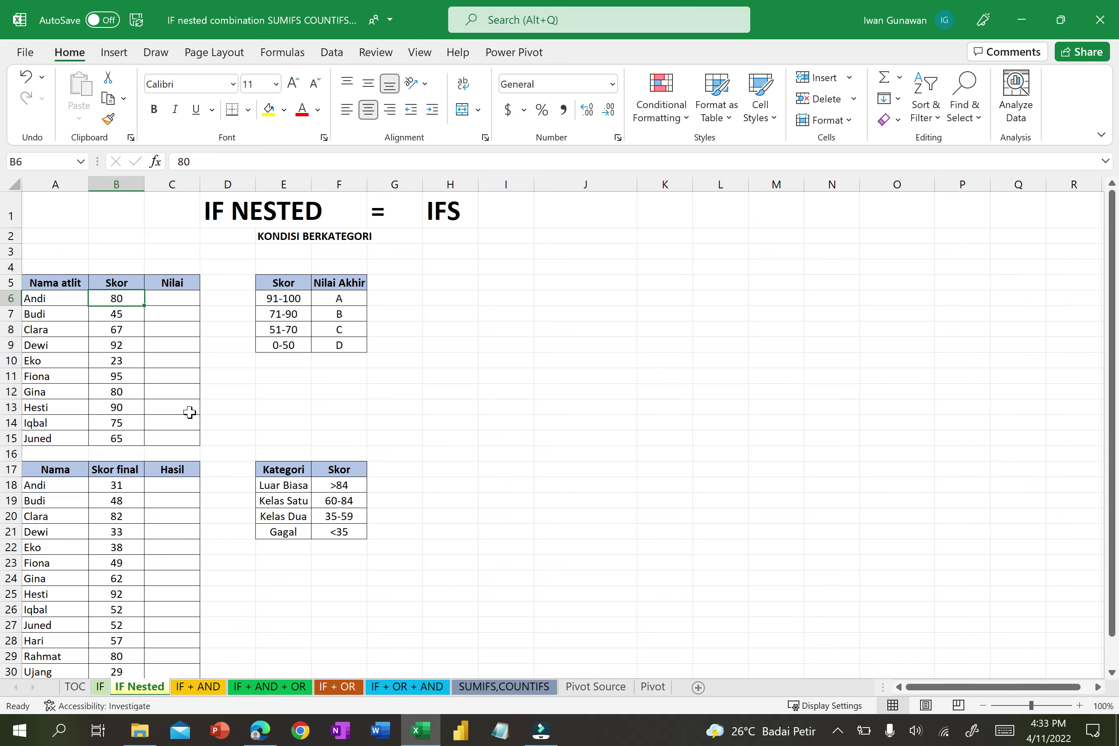
- Begin an IF formula in C6 that returns "A" when B6 is greater than 90
click(173, 296)
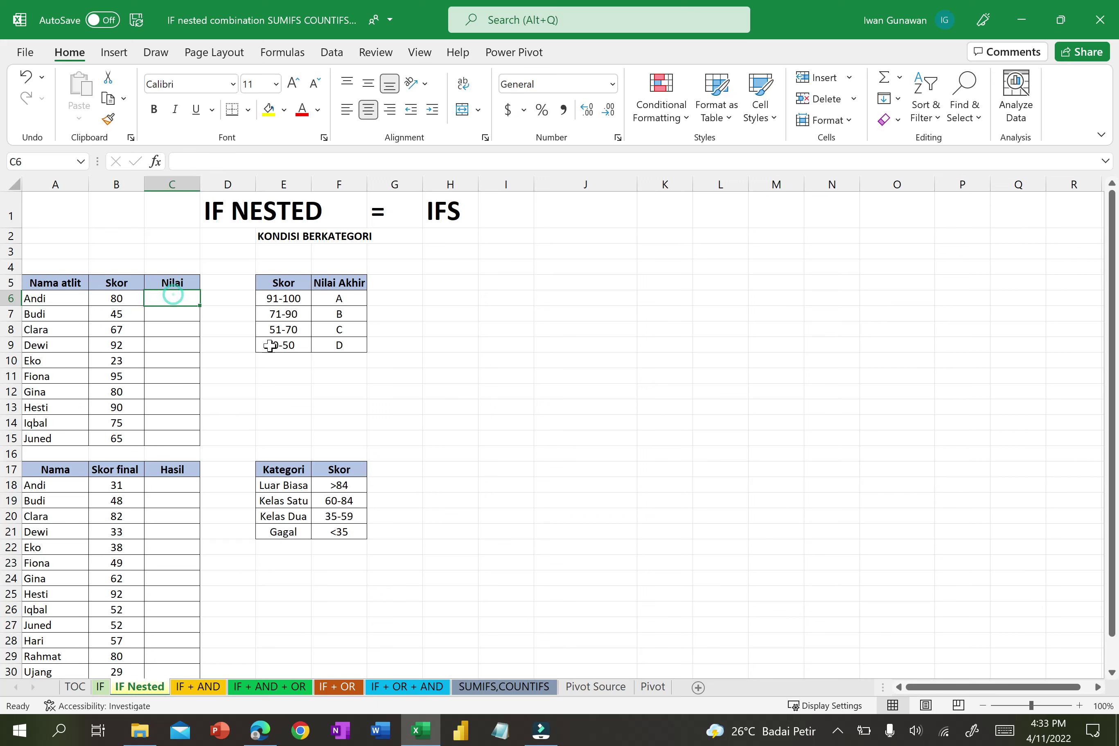
text(=I)
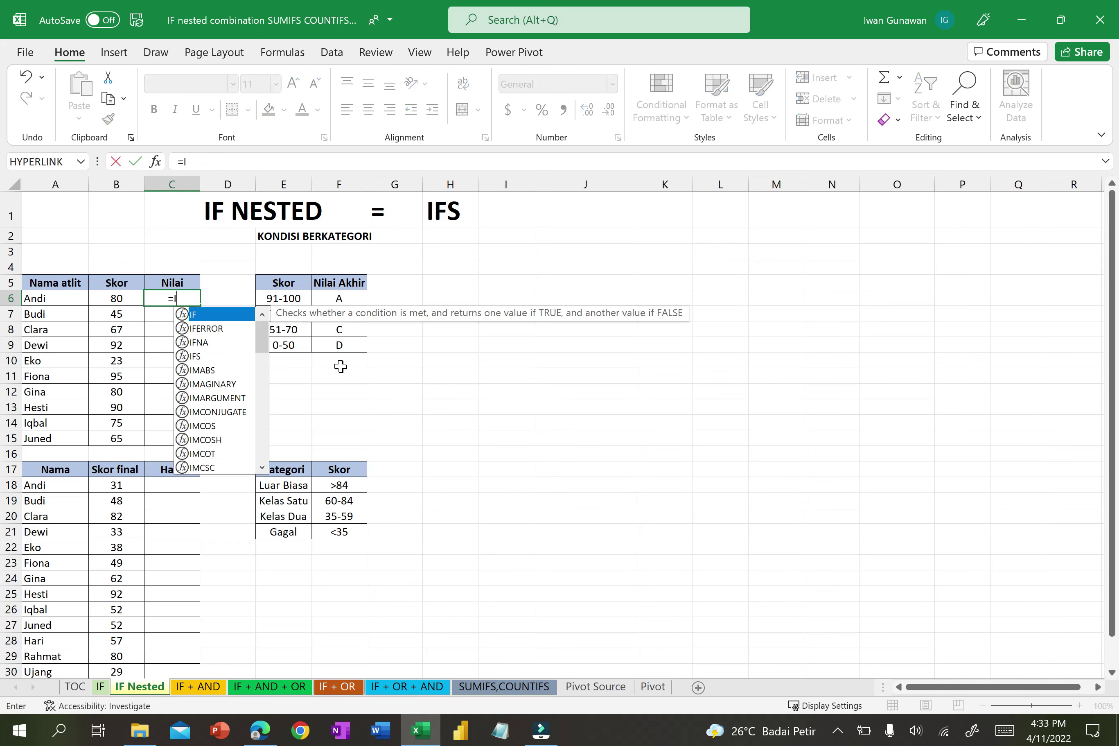
text(F()
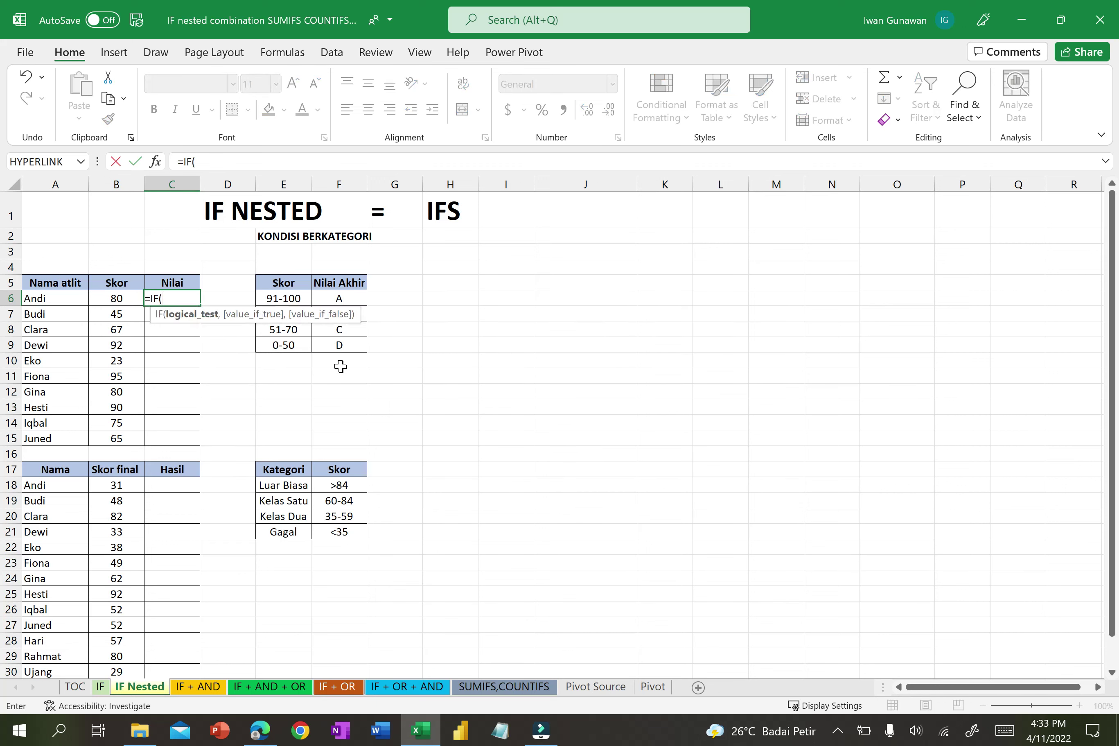
click(120, 299)
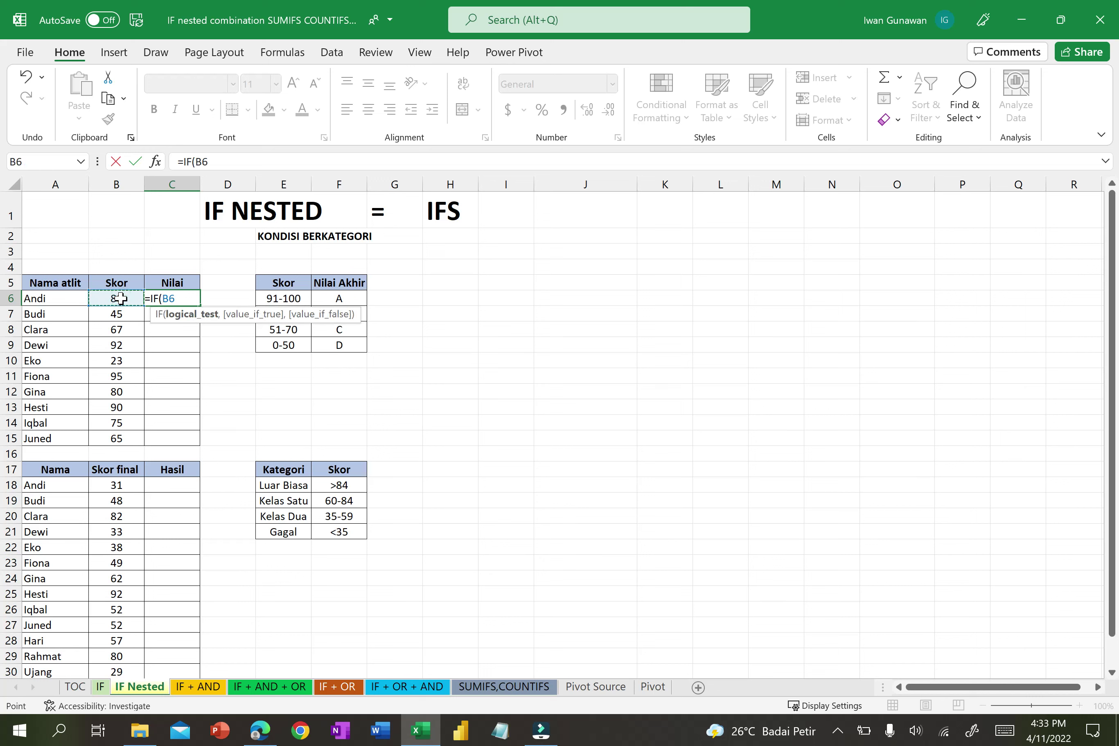
text(>90)
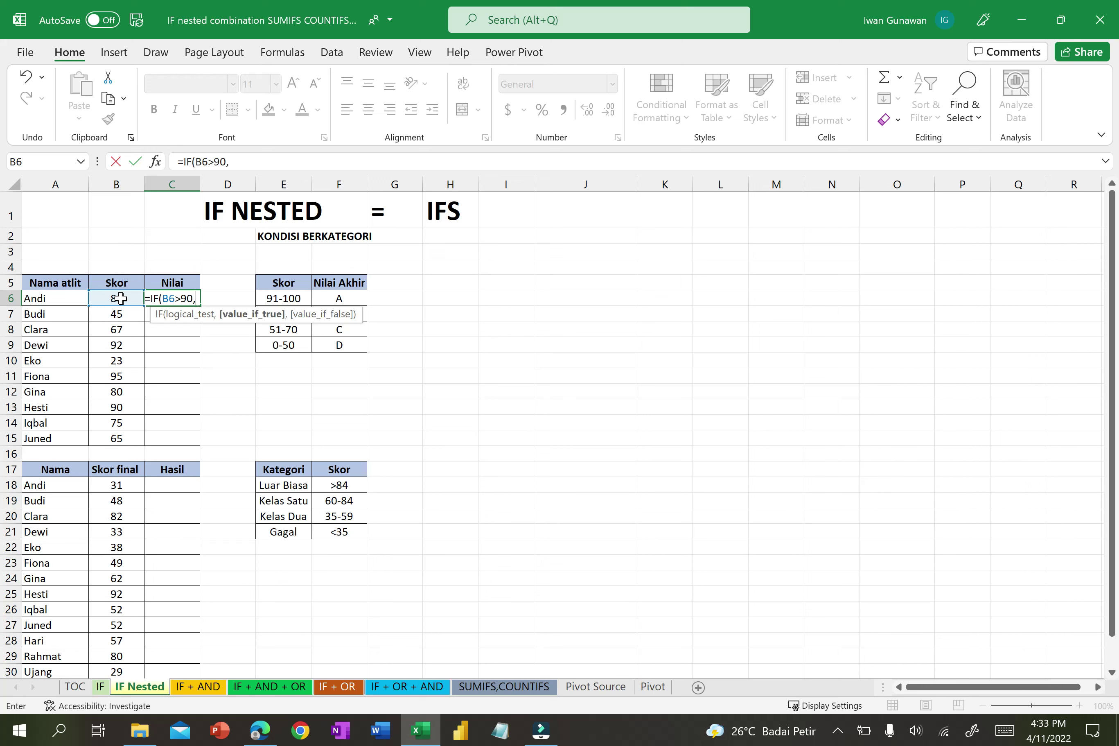
text(,")
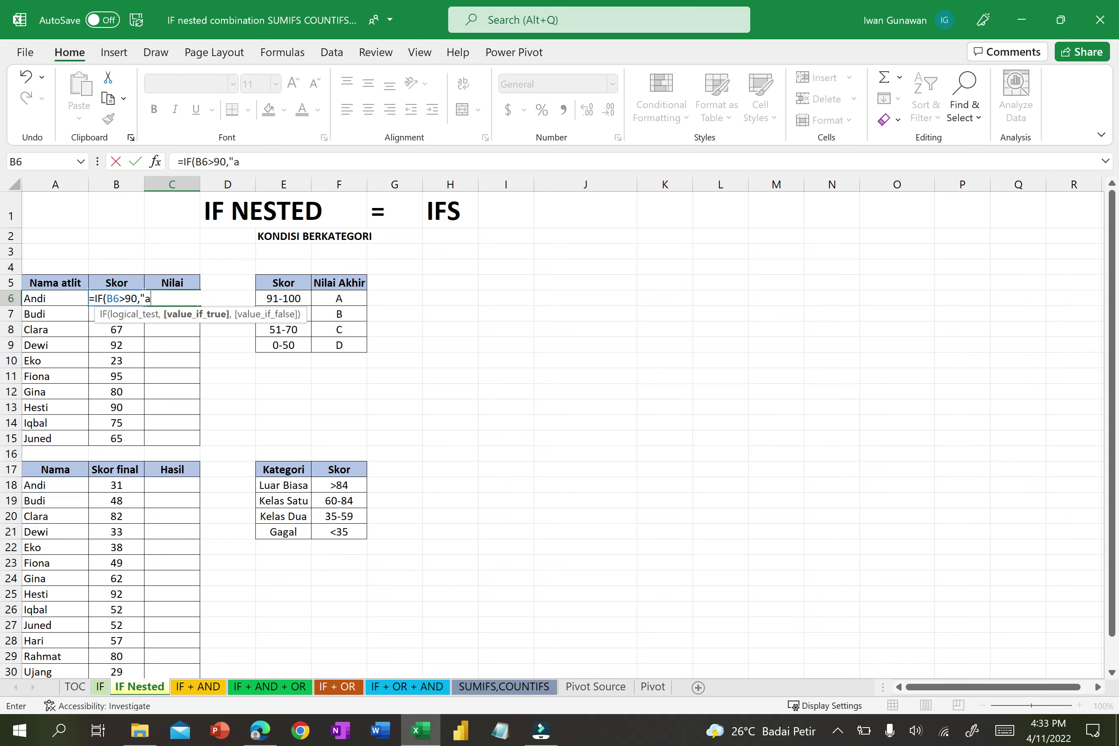
text(A",)
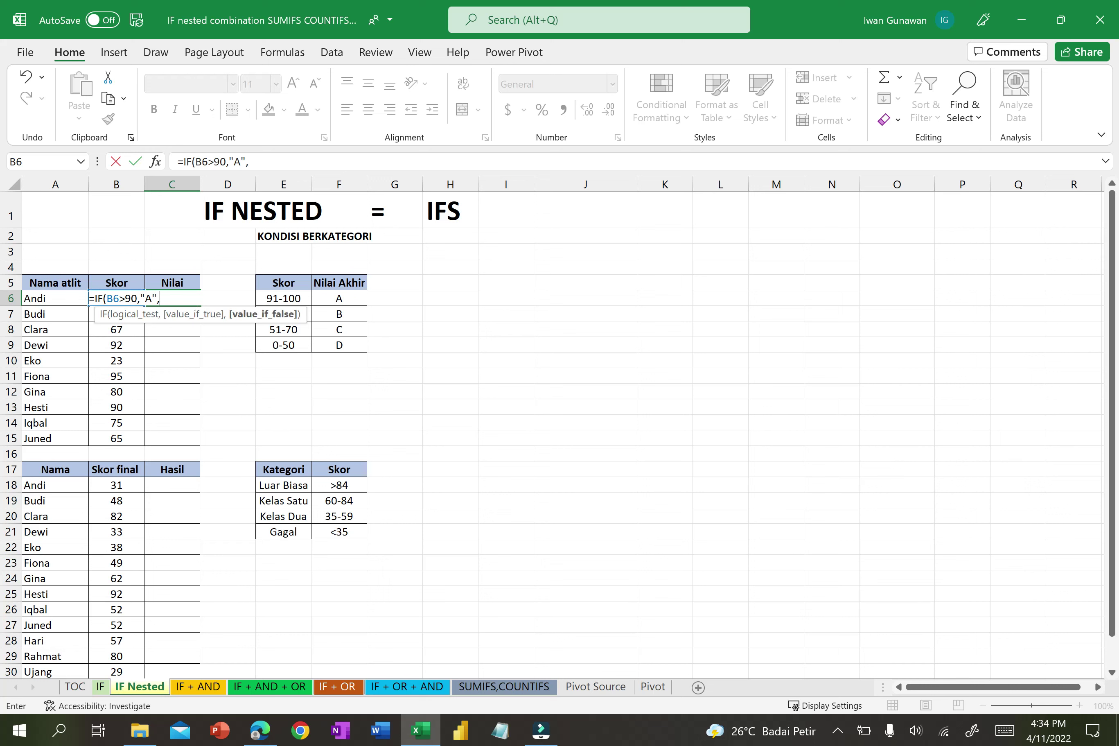
- Nest a second IF as the false value, returning "B" when B6 is greater than 70
text(IF)
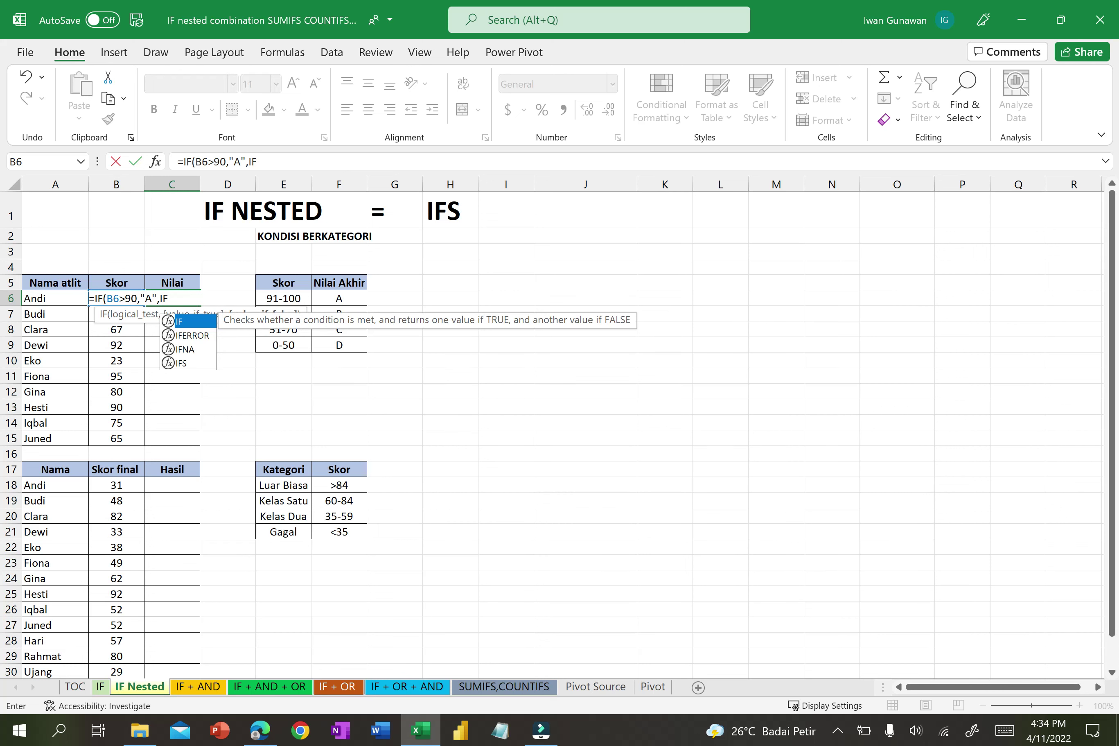
text(()
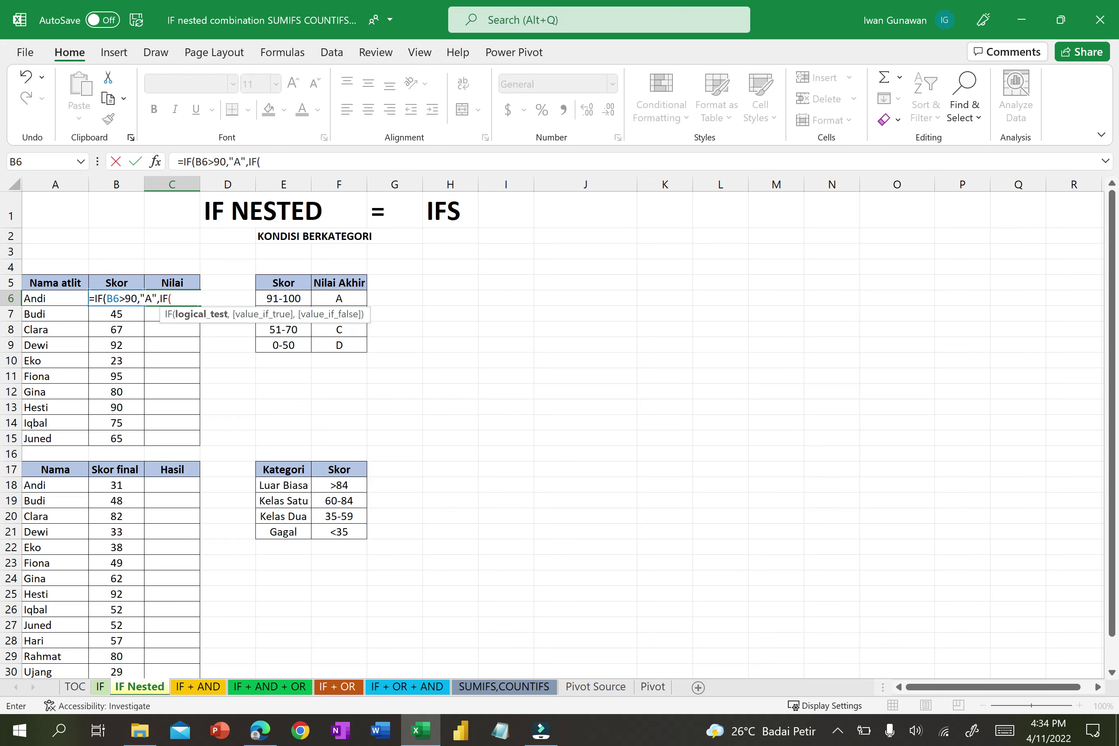
text(B6>70,"b)
key(BackSpace)
text(B)
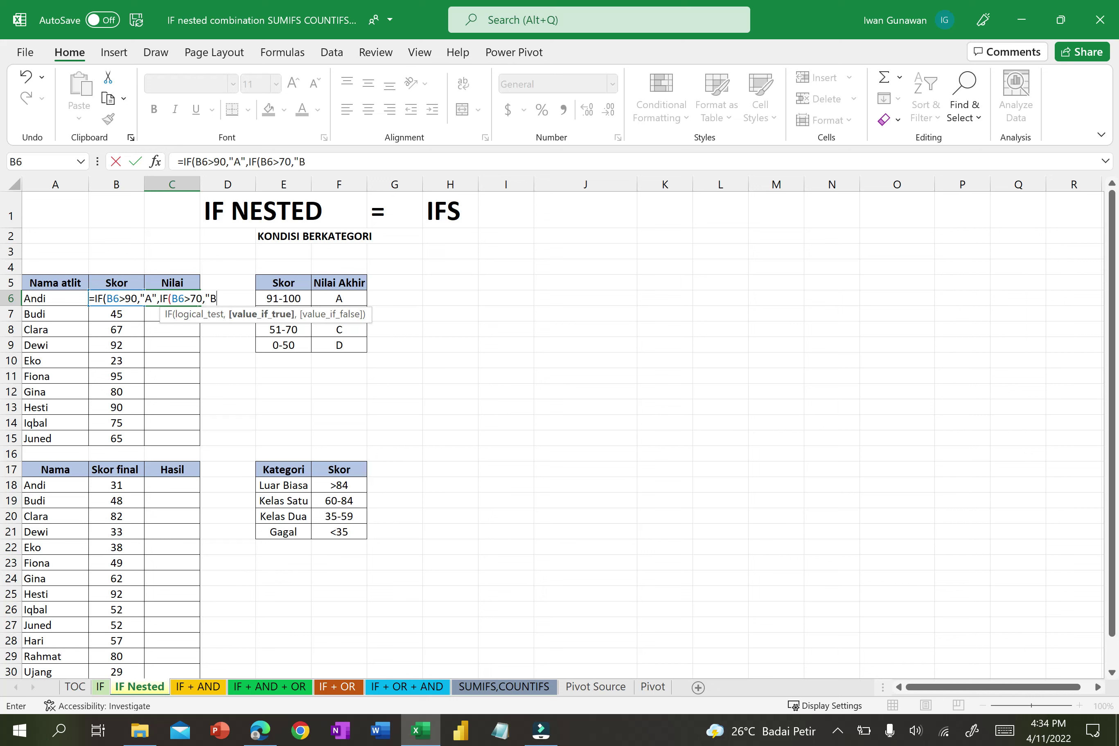
text(",)
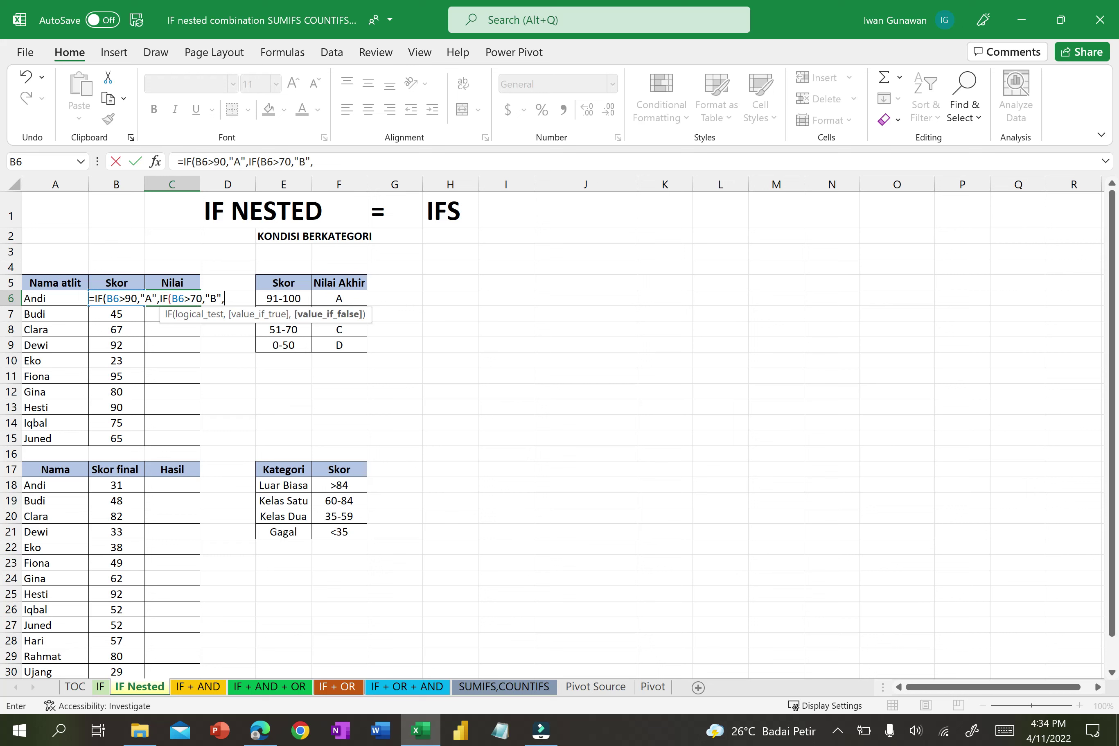
- Nest a third IF returning "C" when B6 is greater than 50 and otherwise "D", and complete the C6 formula
text(IF()
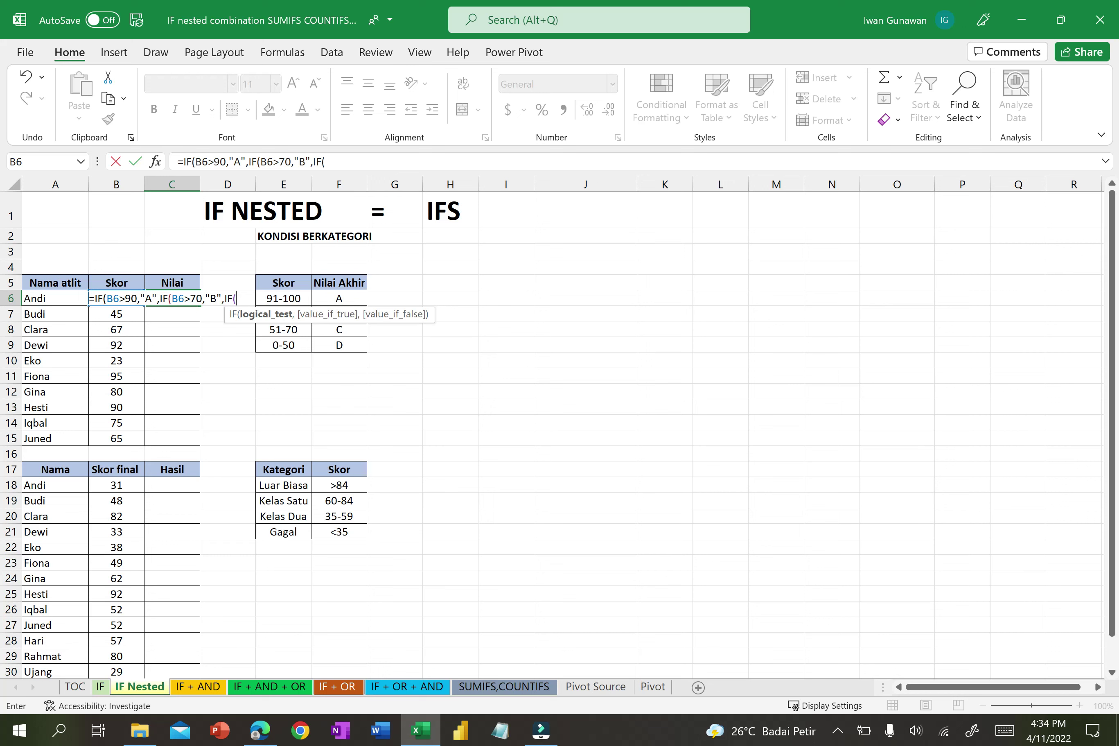
text(B6>5)
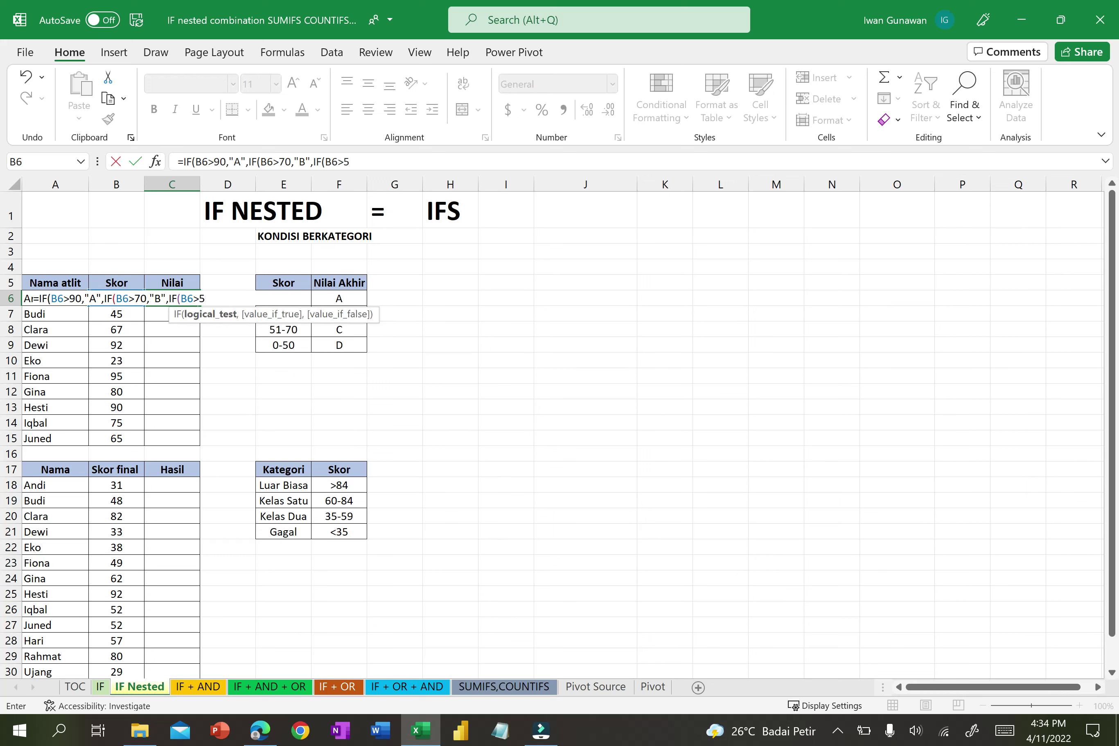
text(0,"C)
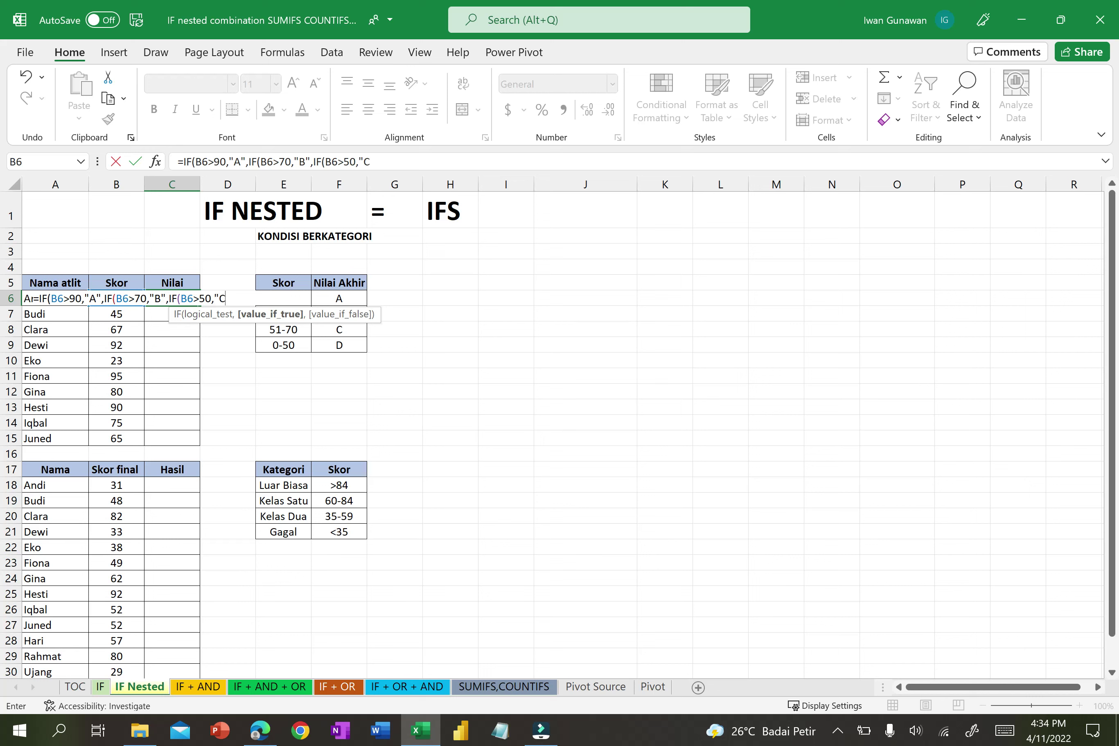
text(")
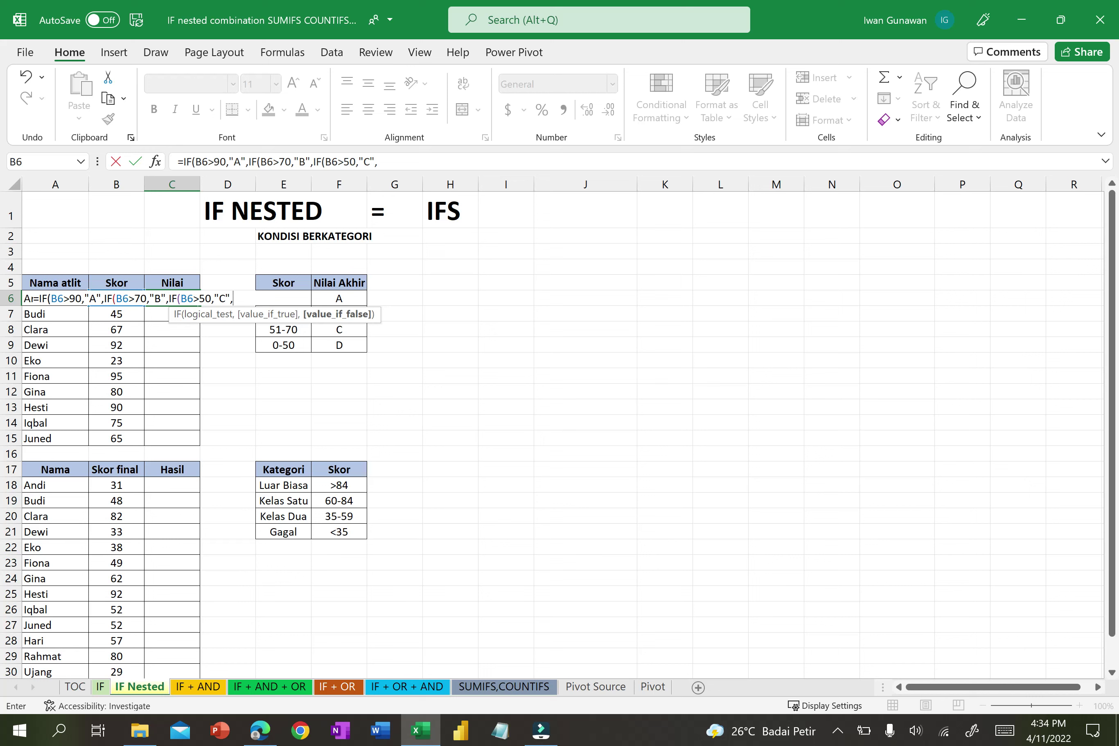
text(,"D")
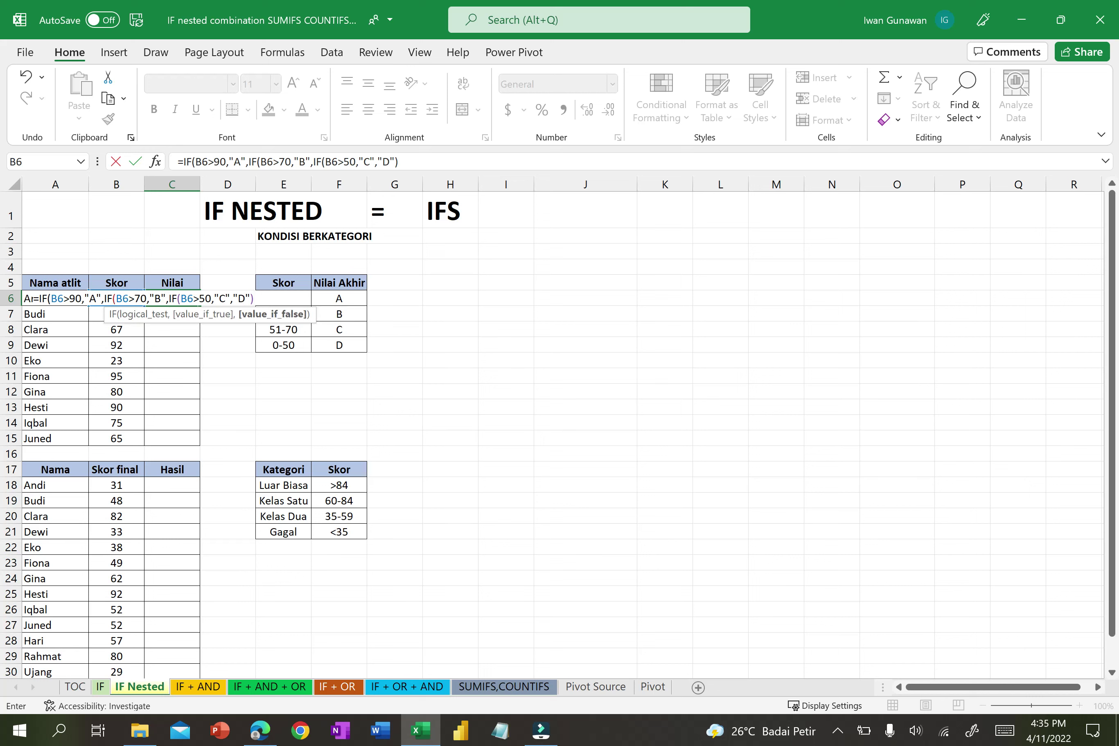
text()))
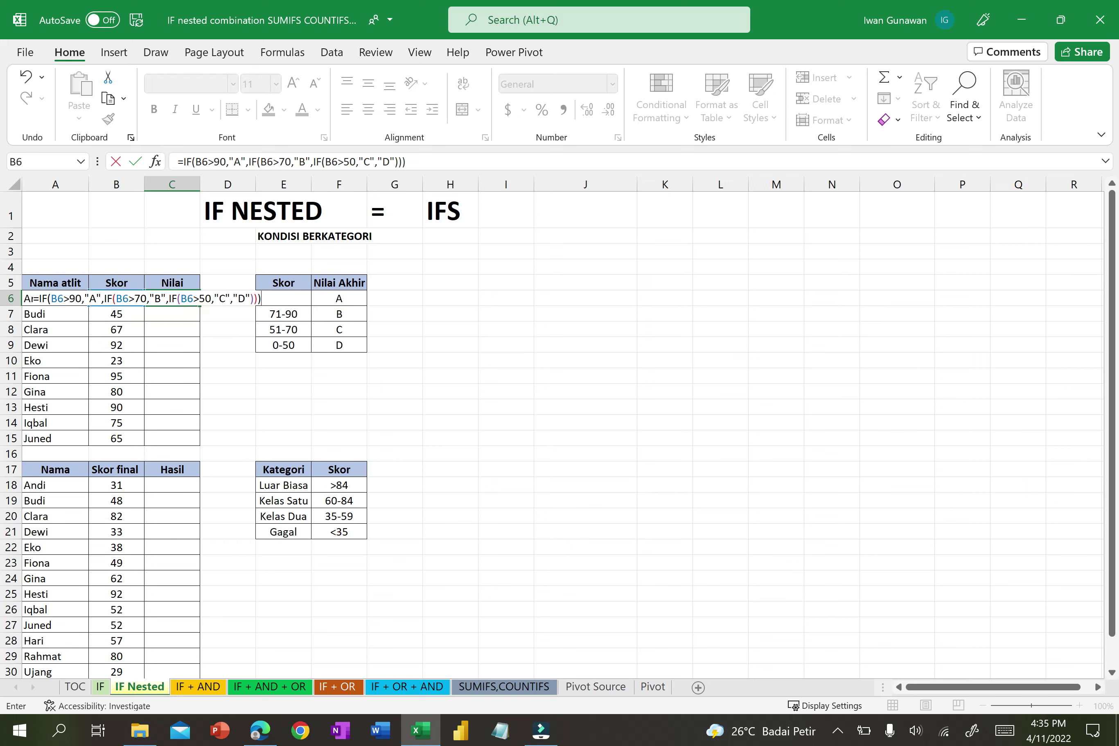
key(Return)
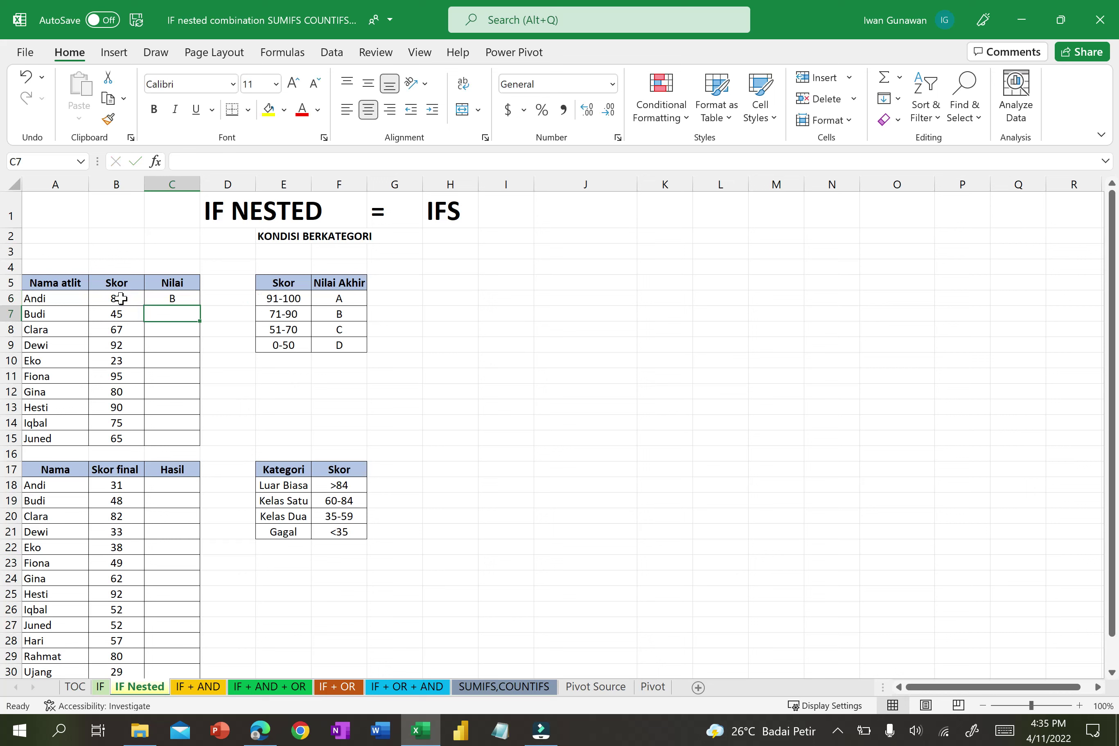
- Check the score in B6 against the grade in C6, and fill the nested IF formula down through C15
click(118, 297)
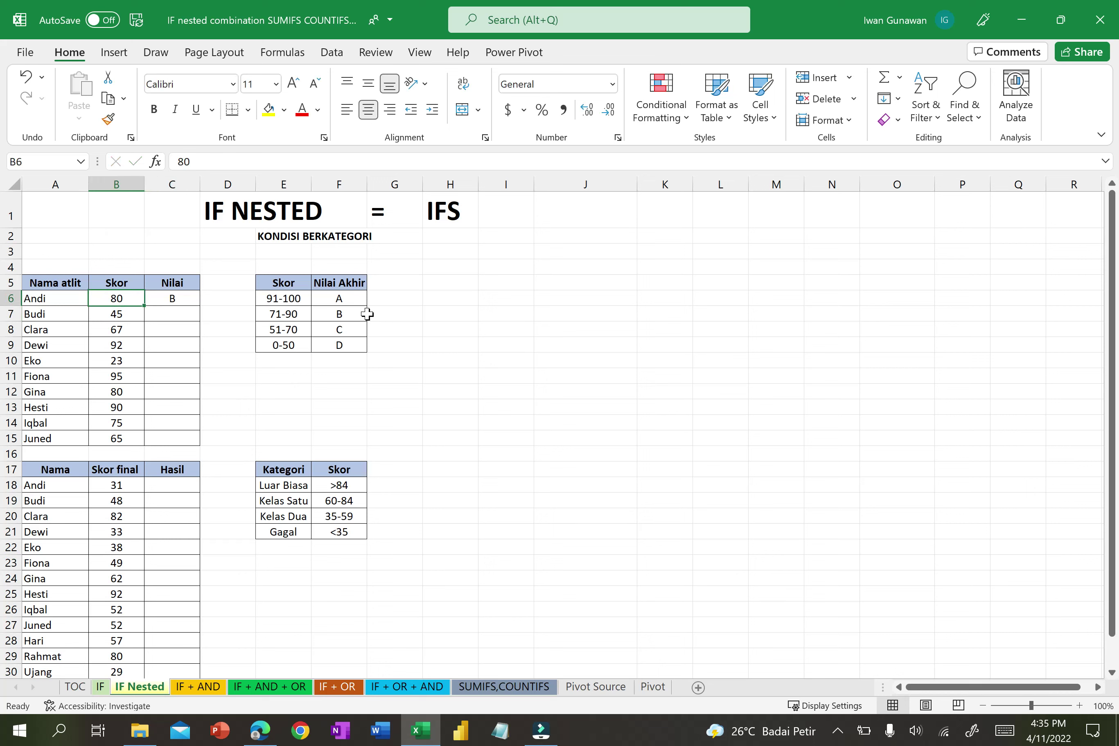
click(171, 297)
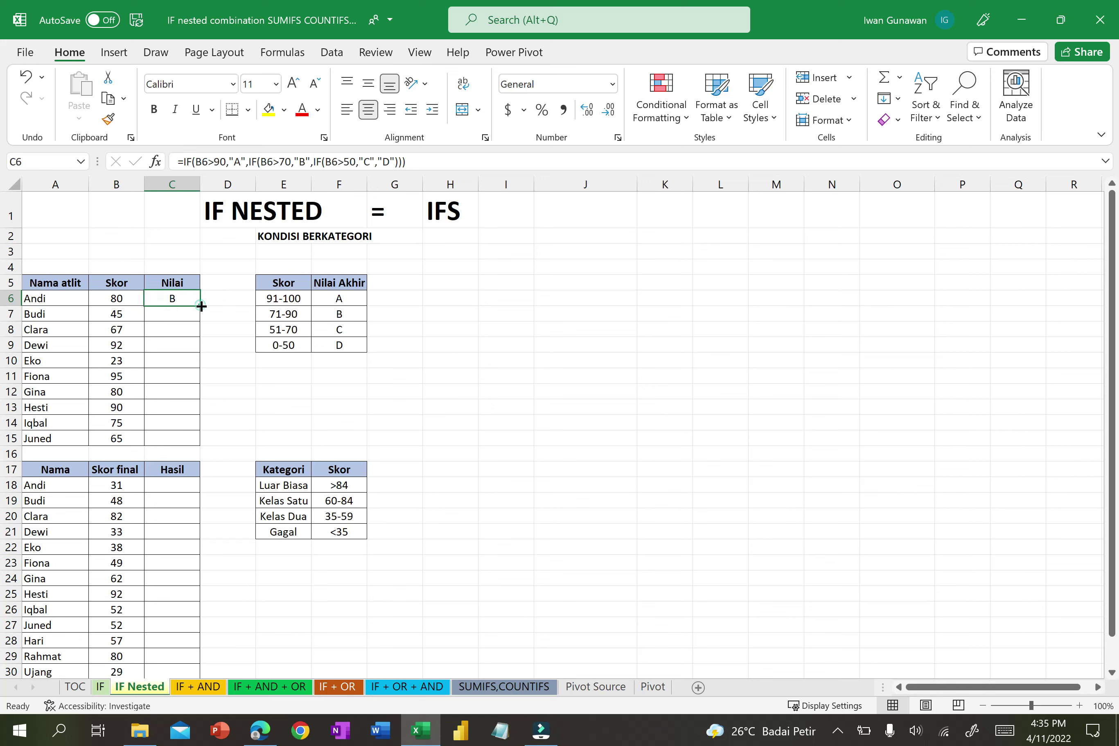
double_click(201, 305)
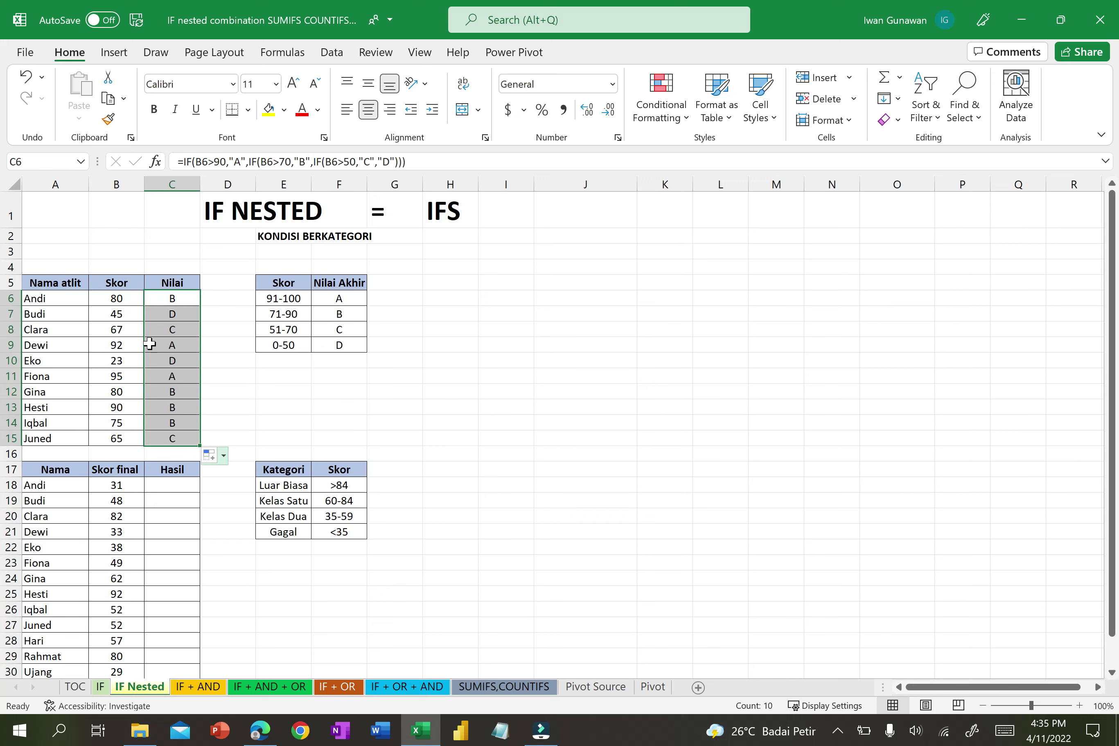
- Check the grade in C7 against the score in B7, and select C18, the first Hasil cell of the second table
click(104, 314)
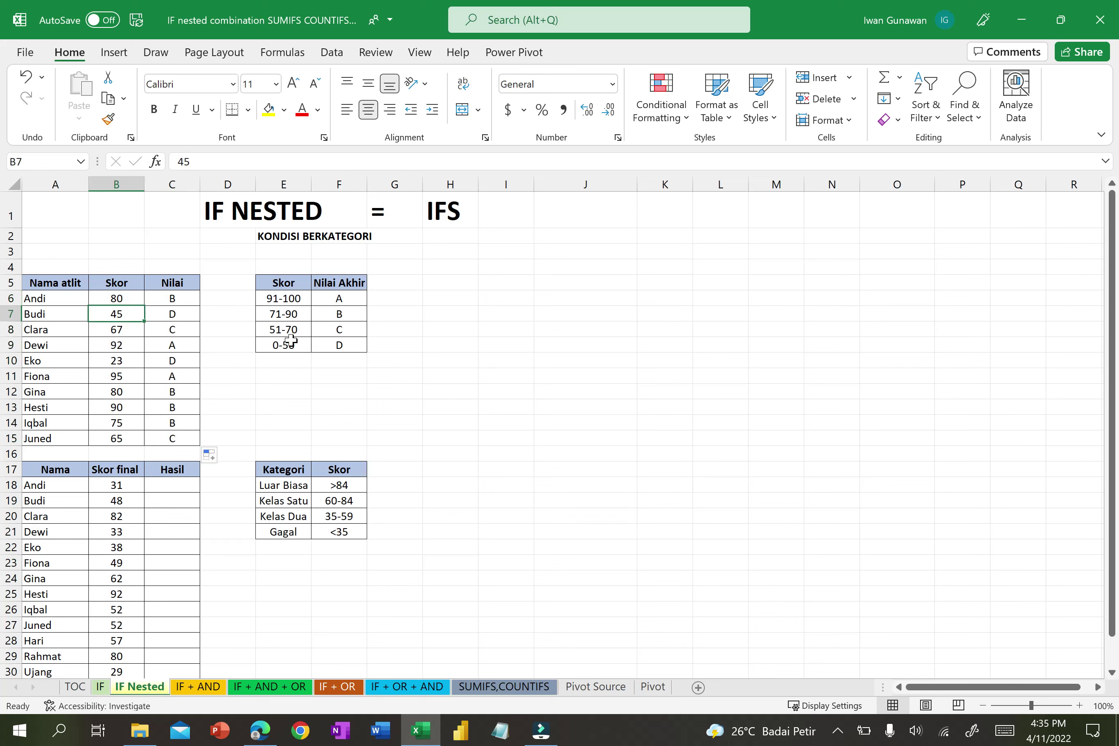
click(174, 315)
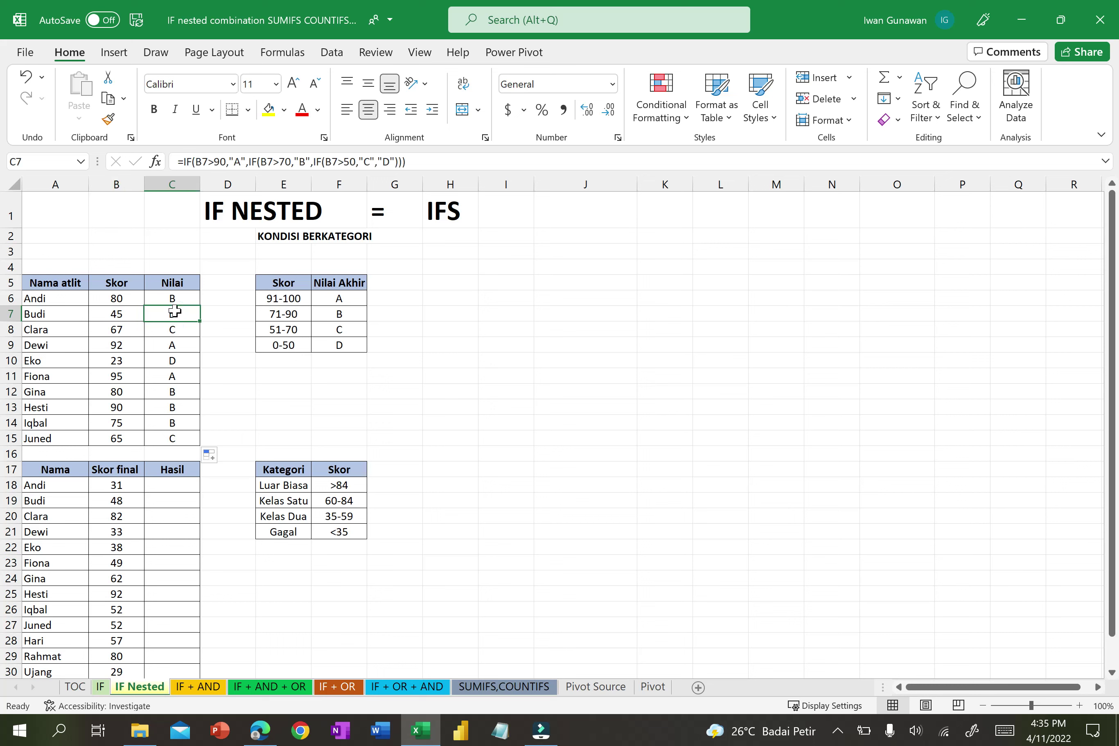
click(166, 484)
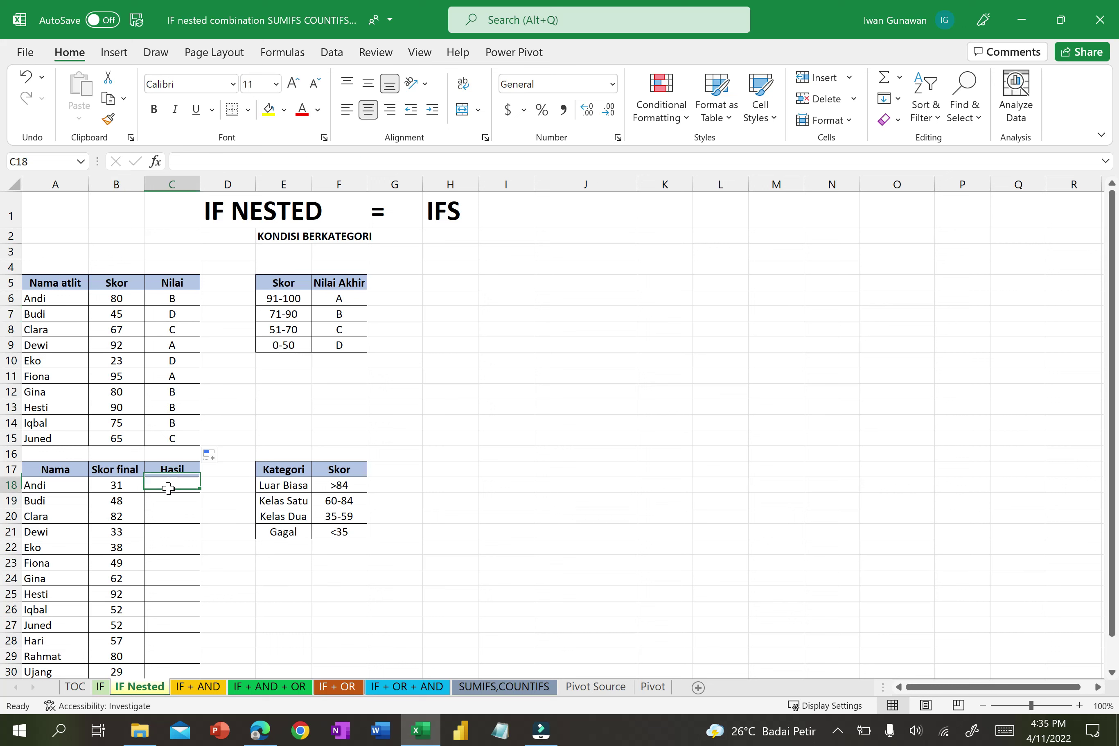
- Label the grade columns "IF" in C4 and "IFS" in D4
click(166, 267)
text(IF)
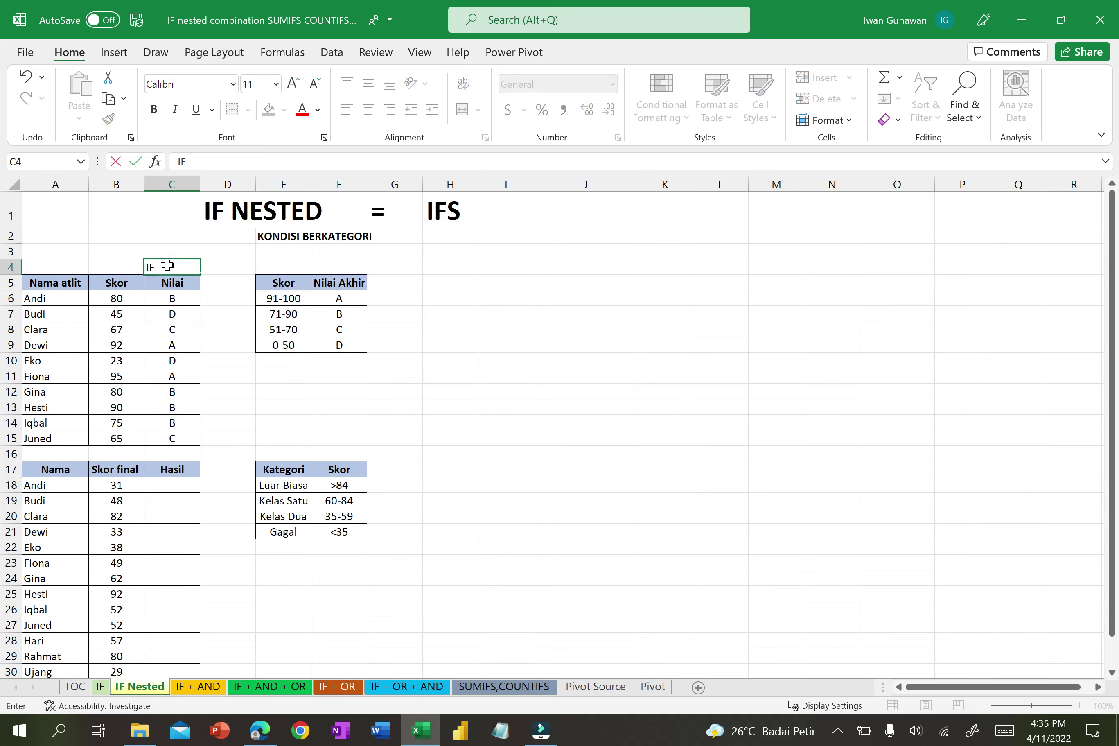
key(Tab)
text(IFS)
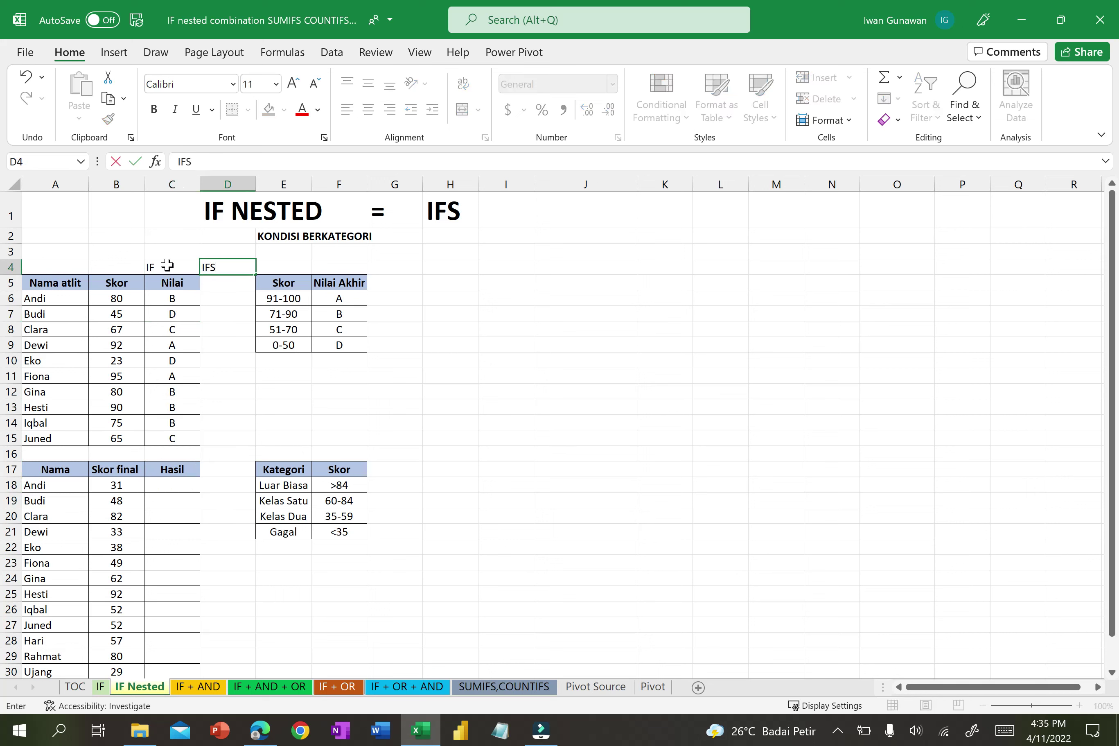
key(Return)
- Start an IFS formula in D6 that returns "A" when B6 is greater than 90
key(Down)
key(Right)
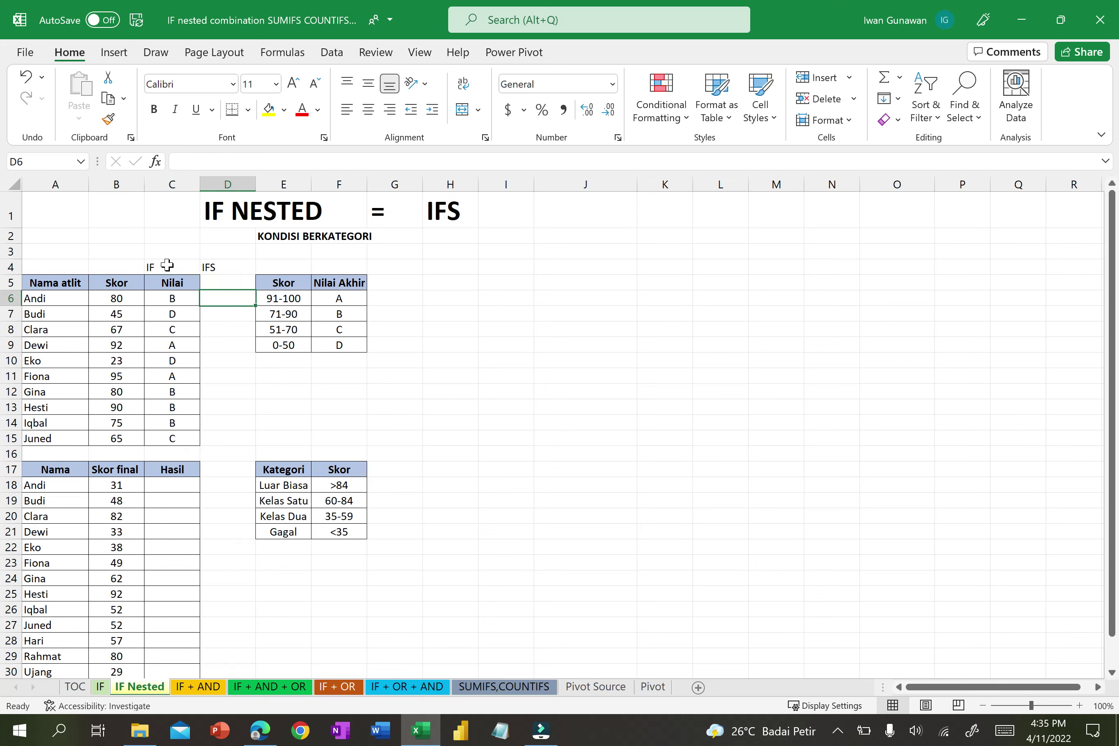
text(=IFS()
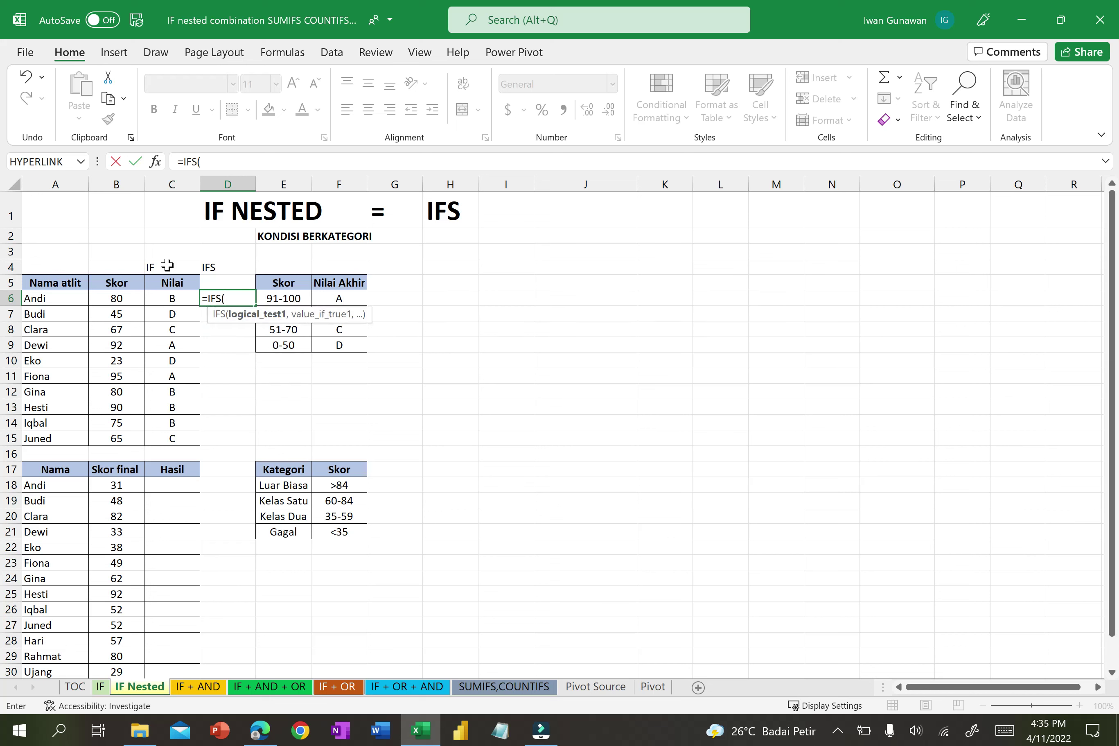
key(Left)
key(Left)
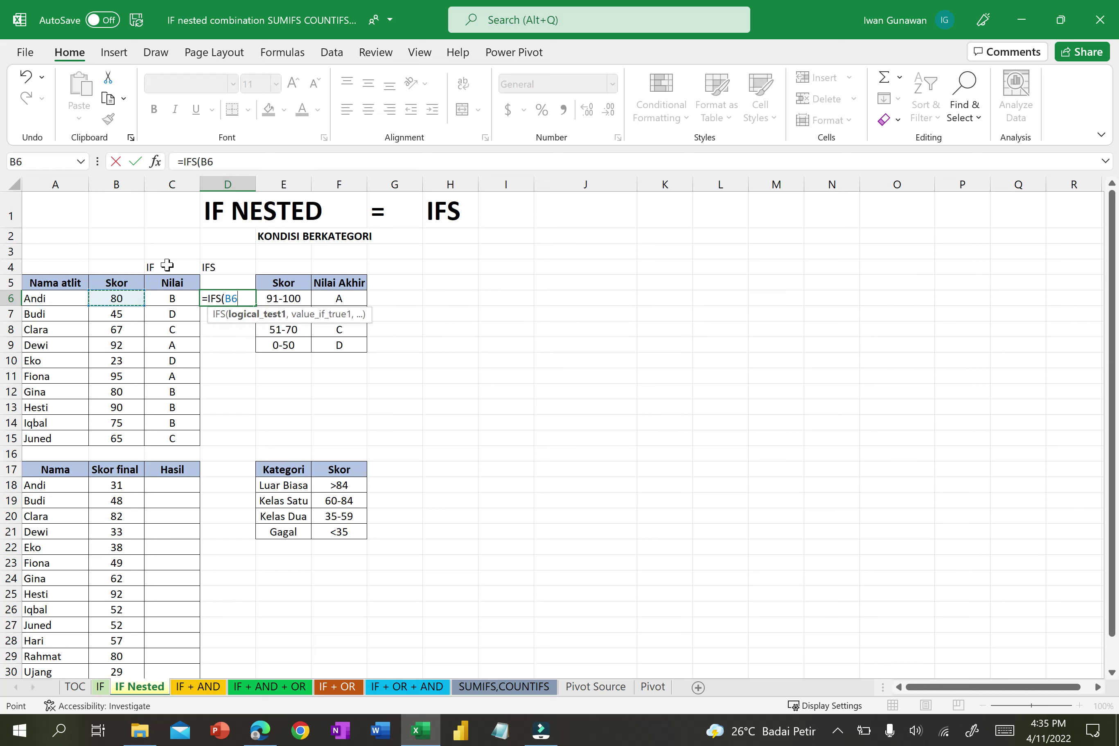
text(>90,)
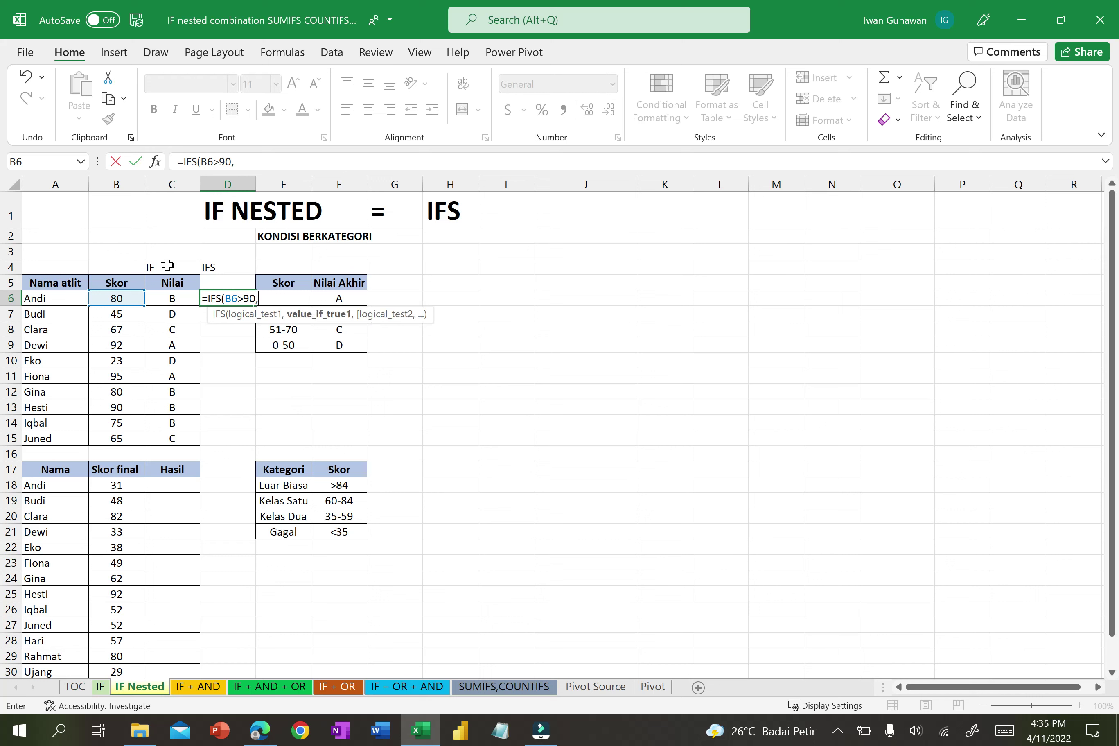
text("A",)
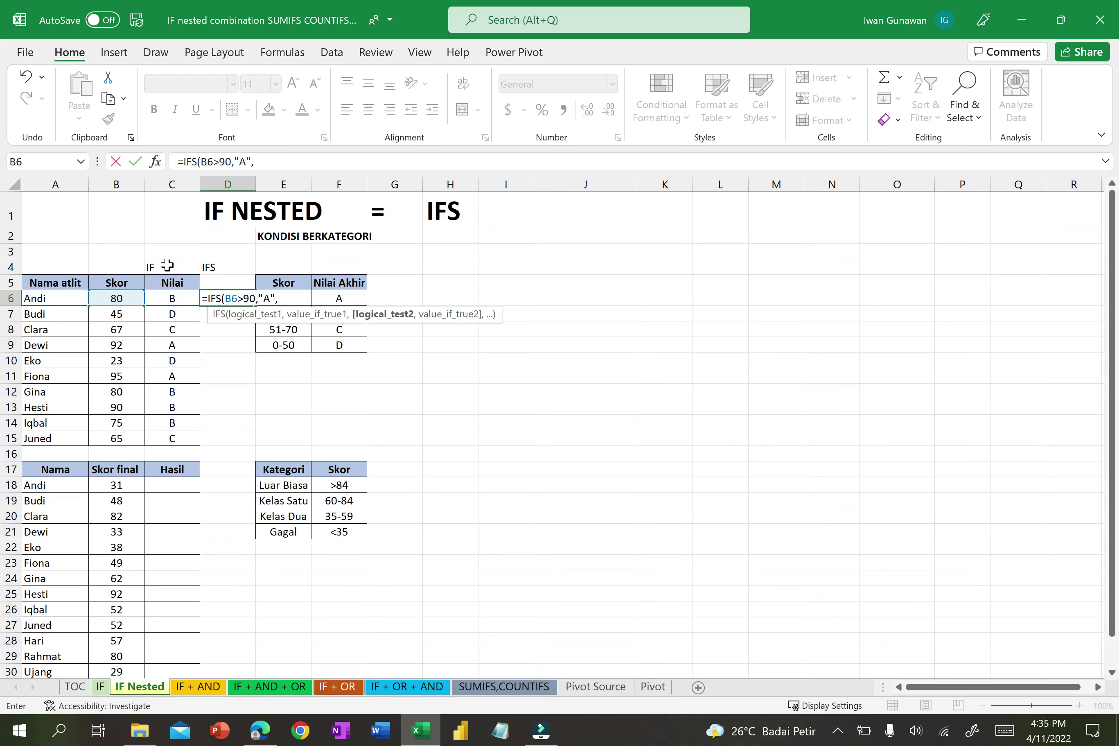
- Add IFS conditions returning "B" when B6 is greater than 70 and "C" when B6 is greater than 50
text(B6>8)
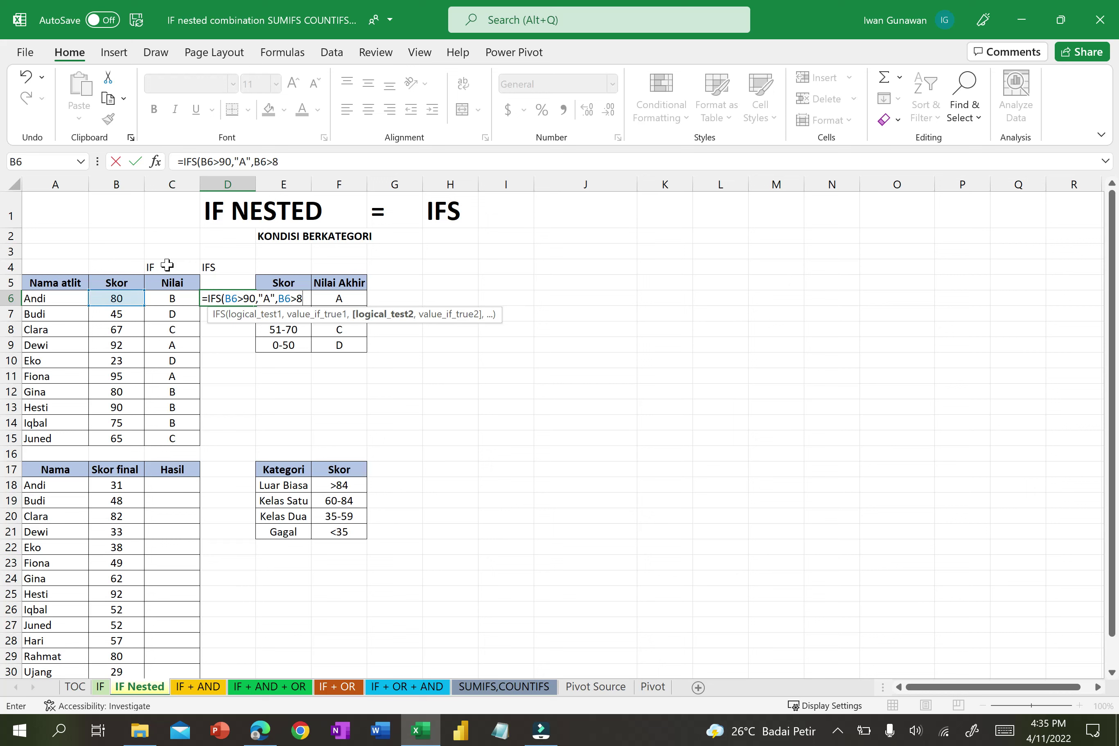
key(BackSpace)
text(70,")
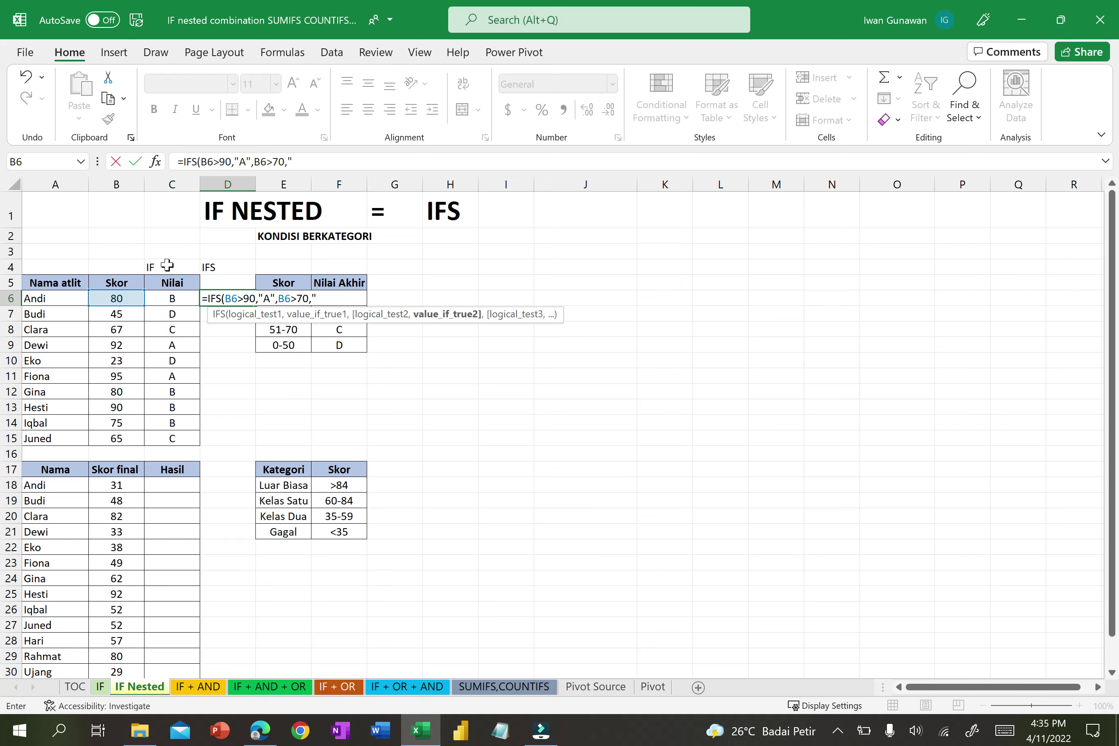
text(B",B6)
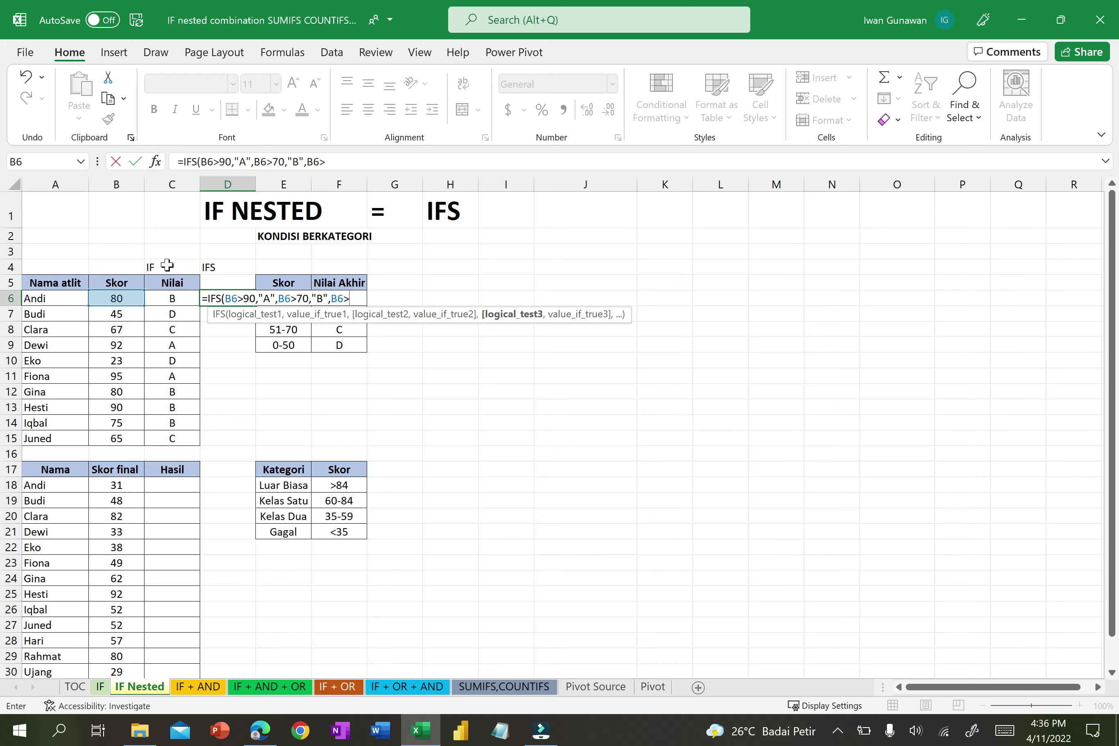
text(>50,"C)
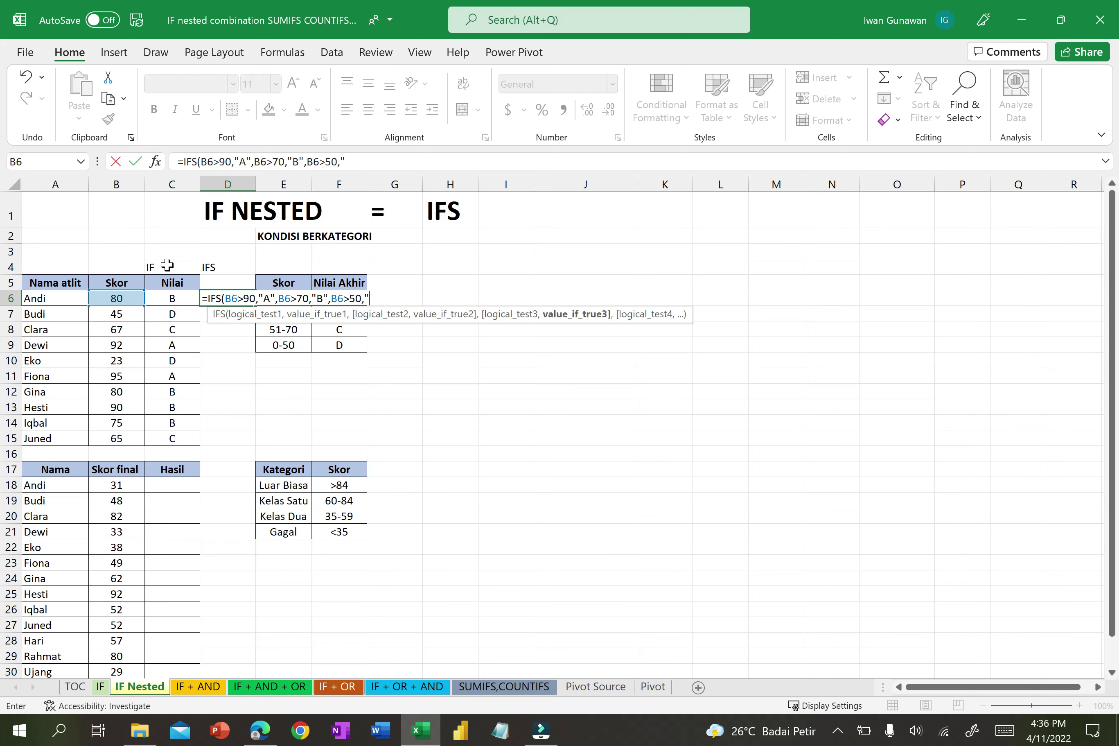
text(",)
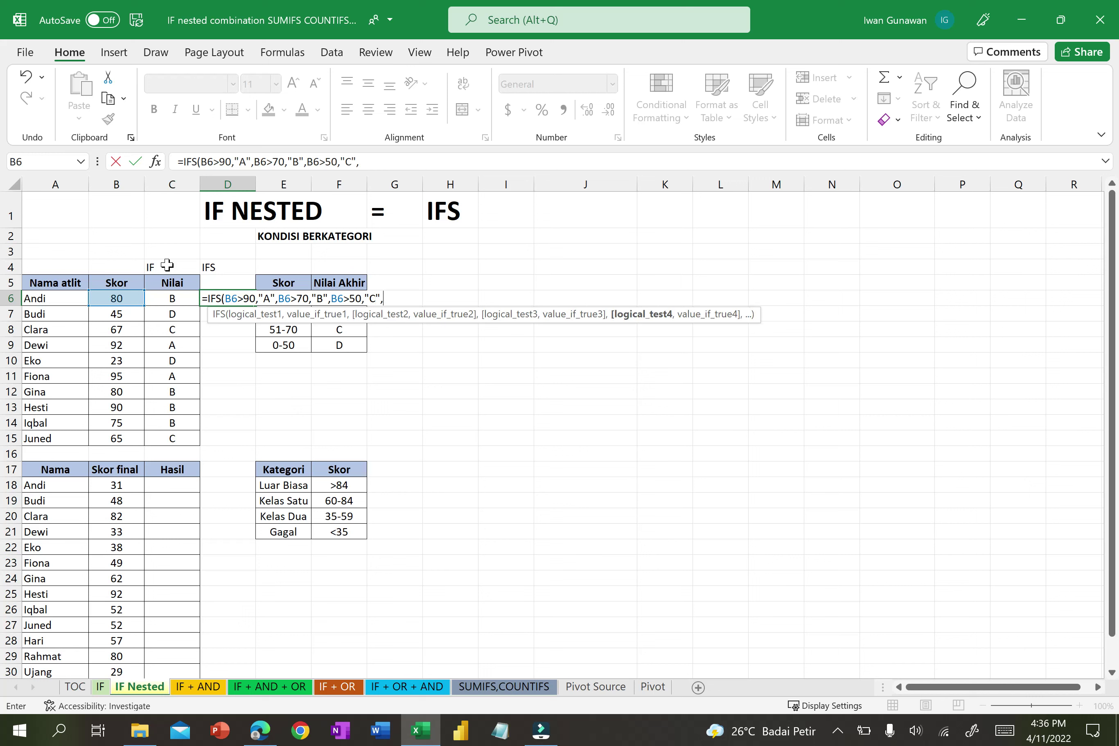
- Add a last IFS condition returning "D" when B6 is at least 0, and complete the D6 formula
text(B6)
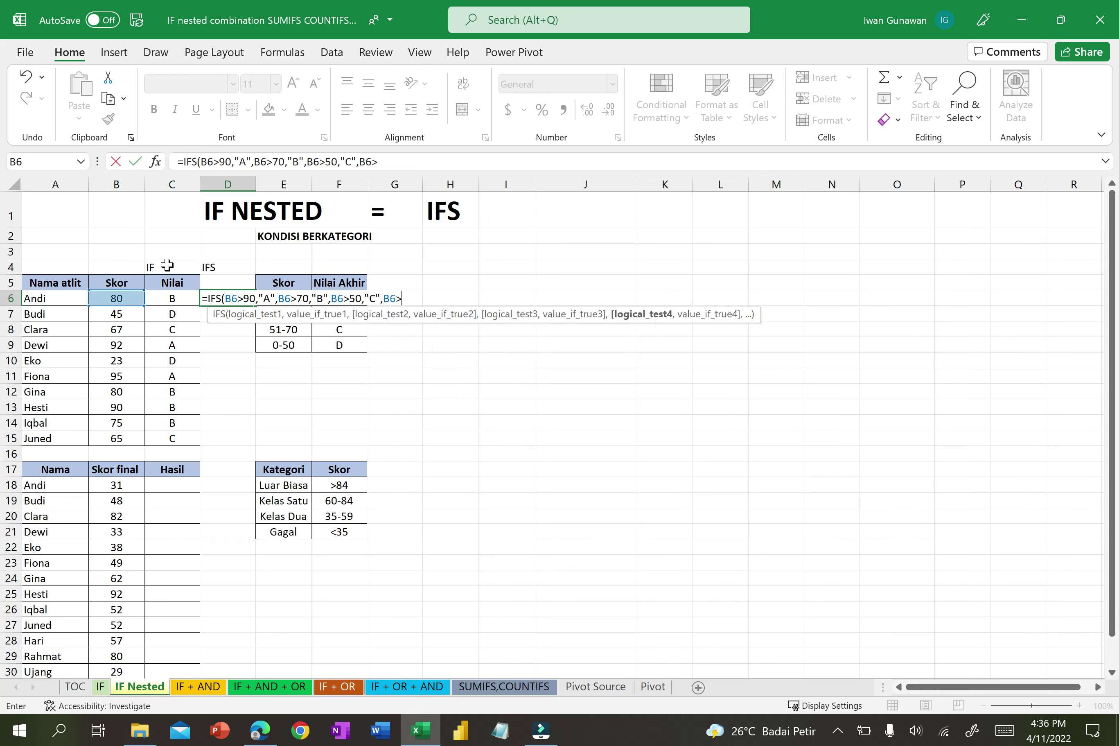
text(>0=)
key(BackSpace)
key(BackSpace)
text(=0,"D"))
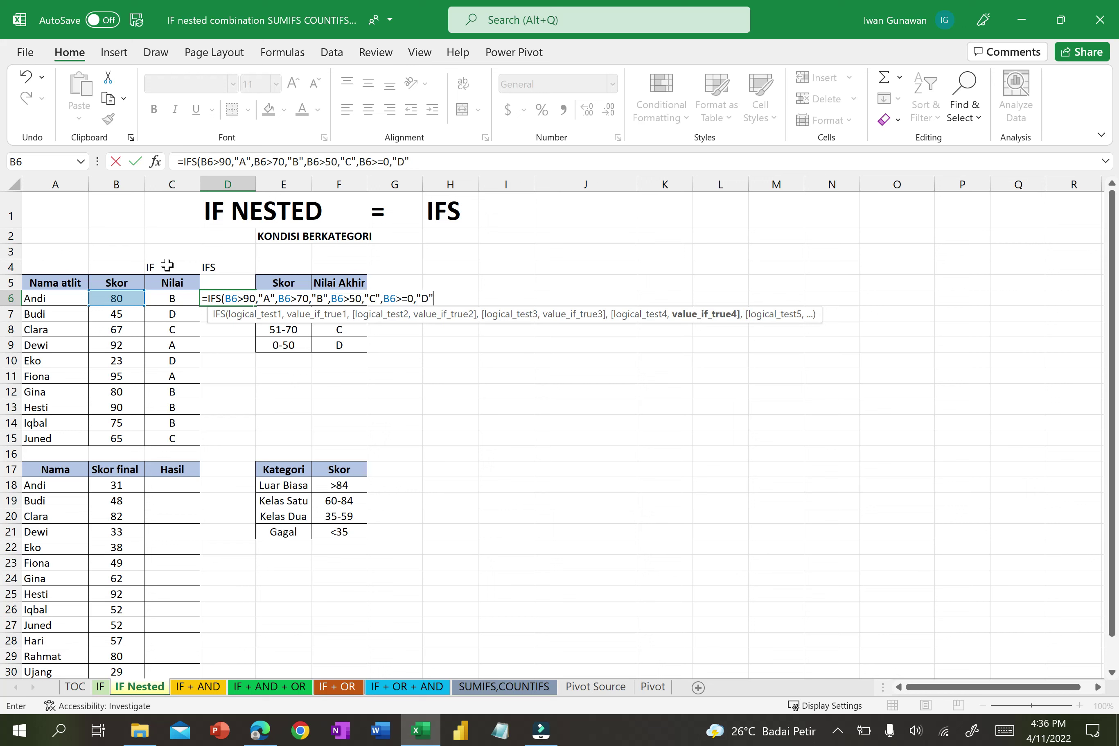
key(Return)
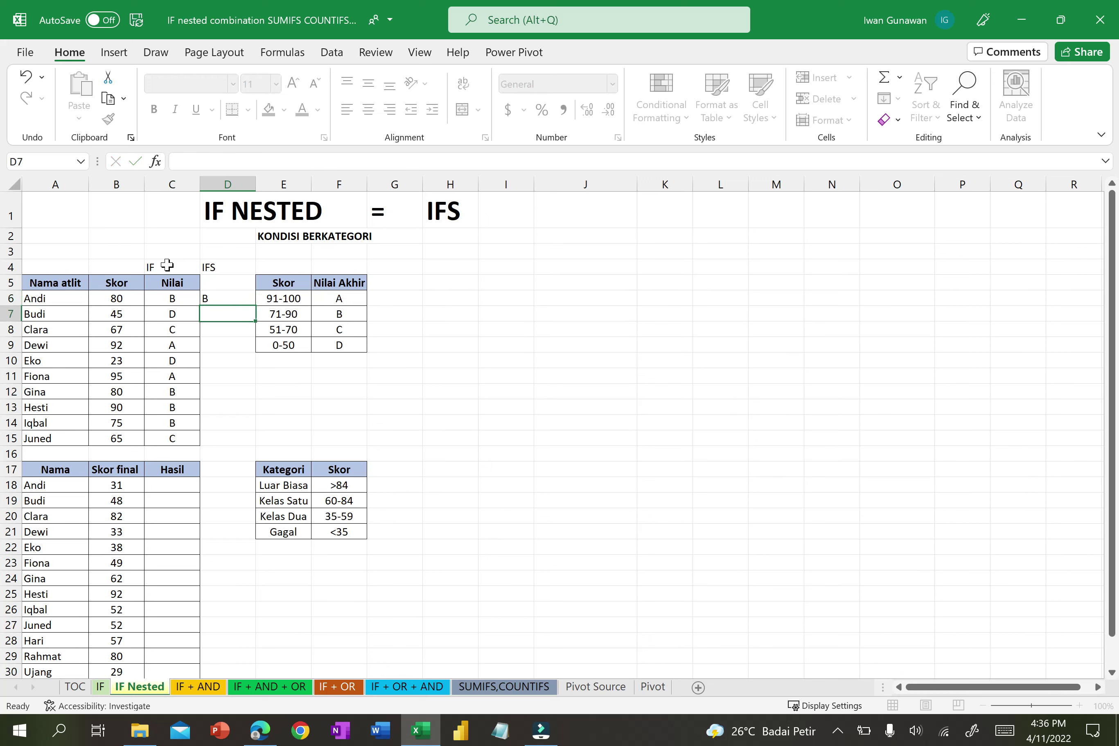
- Fill the IFS formula in D6 down through D15
click(228, 298)
double_click(255, 305)
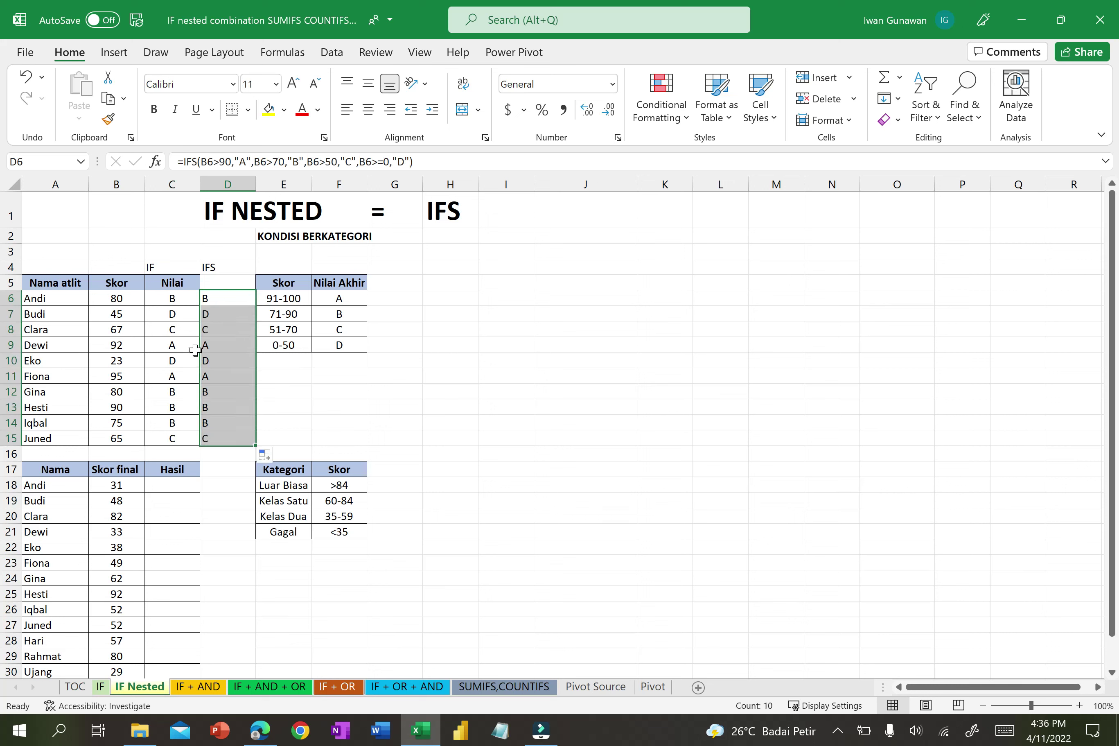
click(234, 423)
click(440, 390)
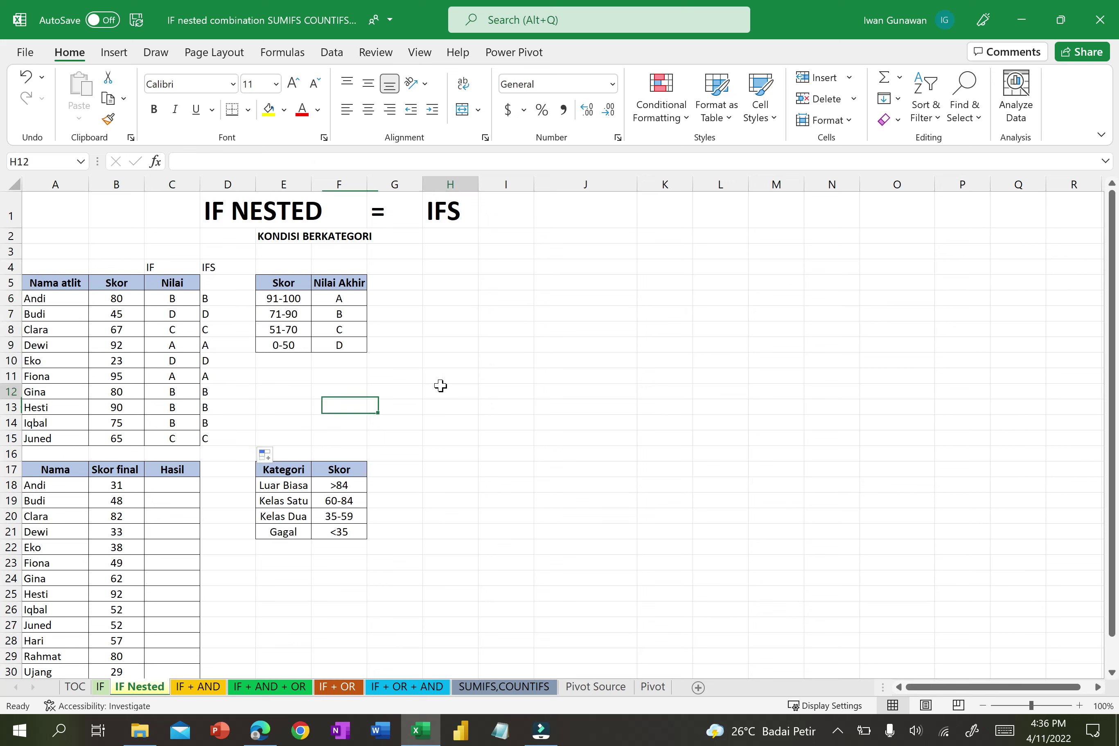
click(172, 484)
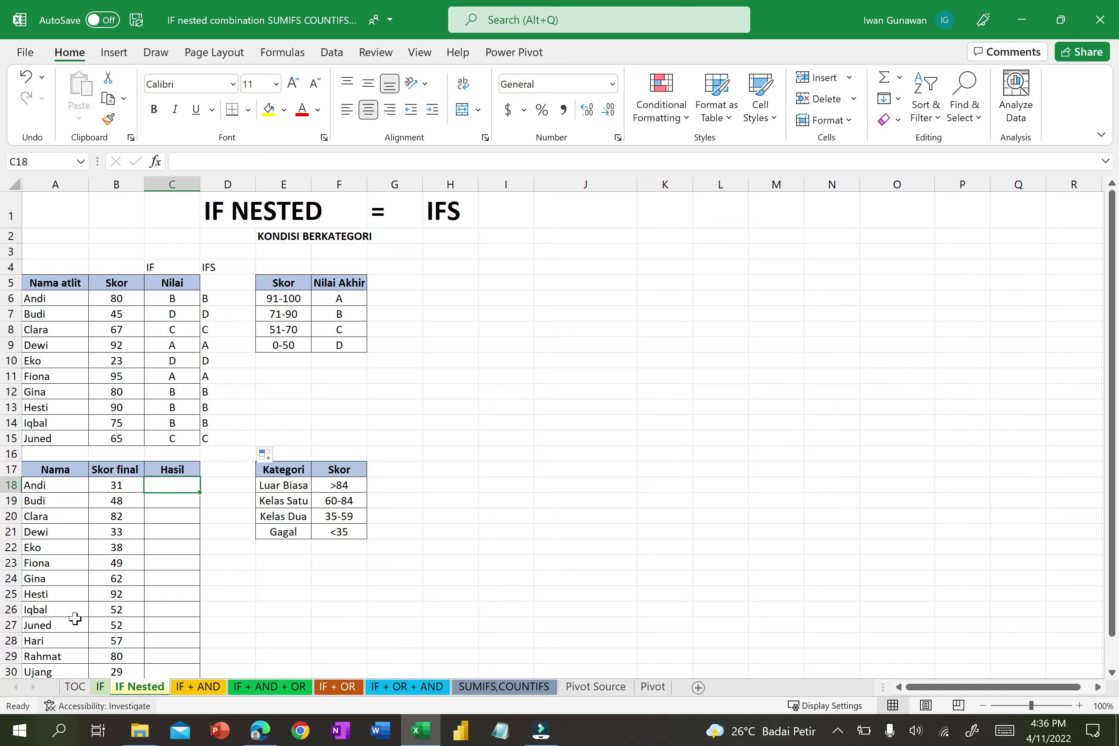
click(451, 406)
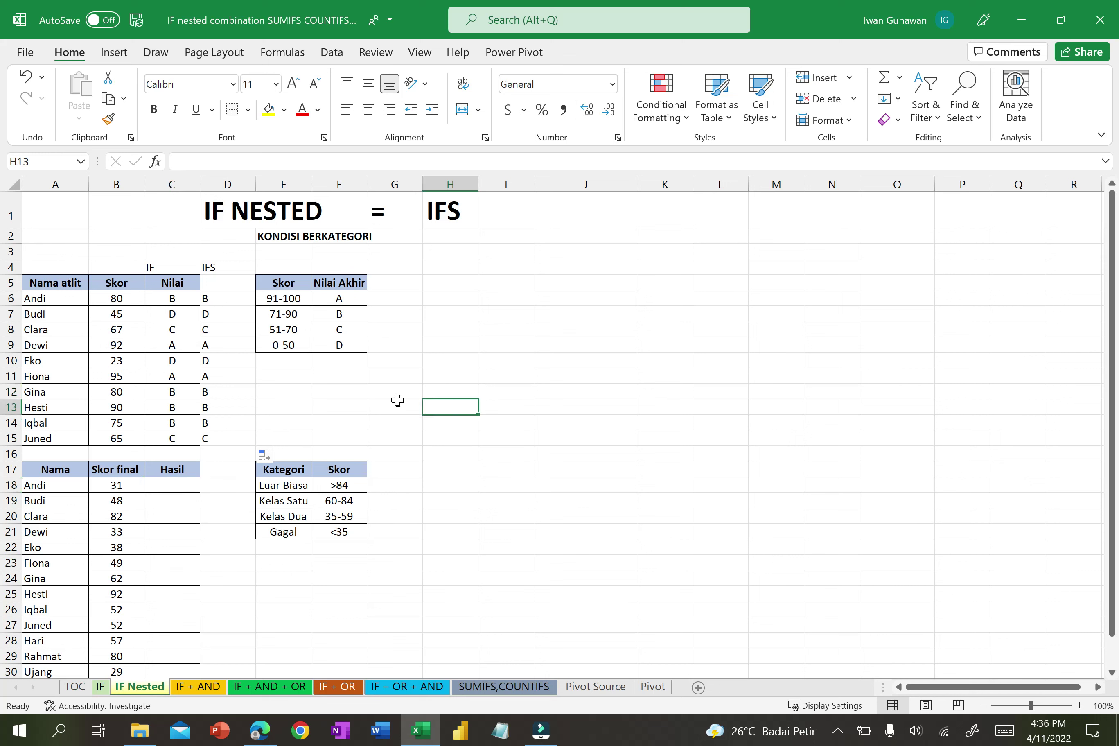
- Open the IF + AND sheet and examine the condition thresholds in C11 and D11 and the true result in H12
click(198, 687)
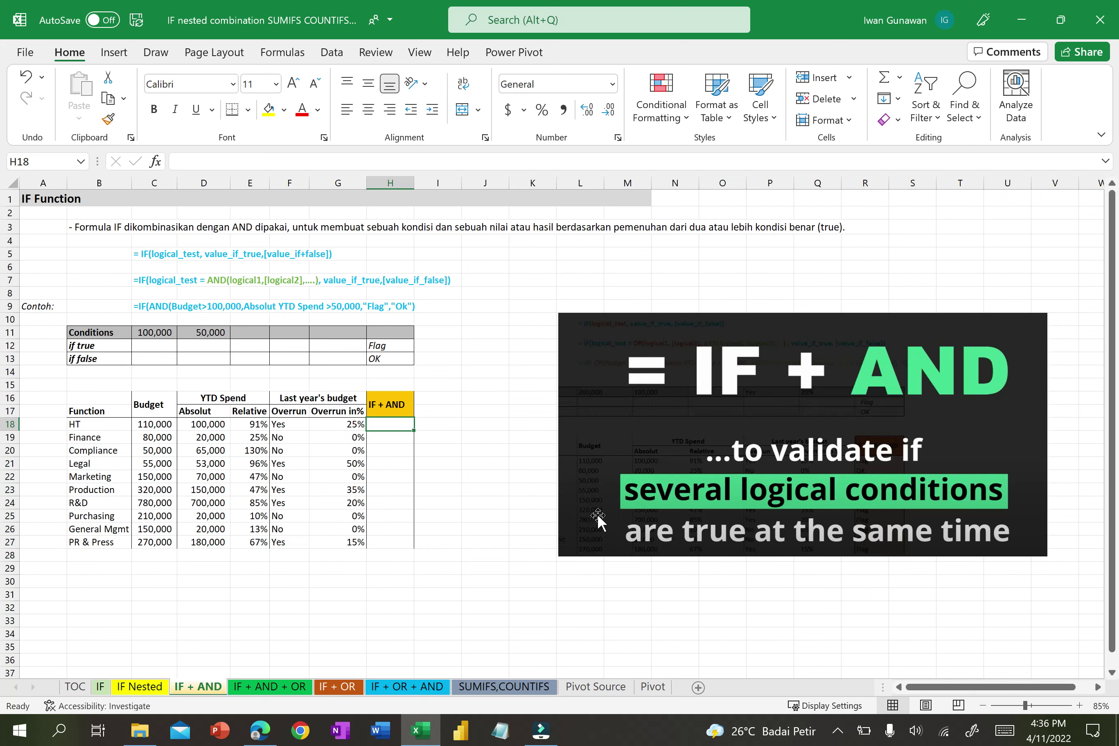
click(154, 332)
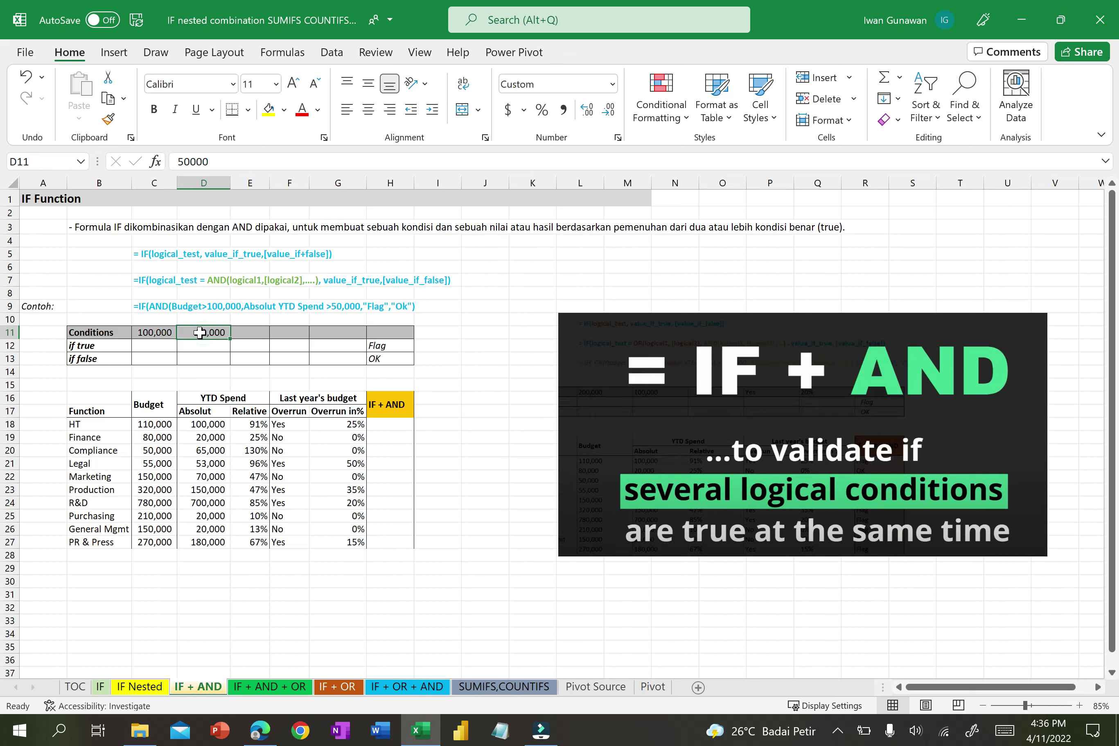
click(162, 331)
click(194, 330)
click(377, 346)
click(140, 338)
click(199, 332)
click(156, 333)
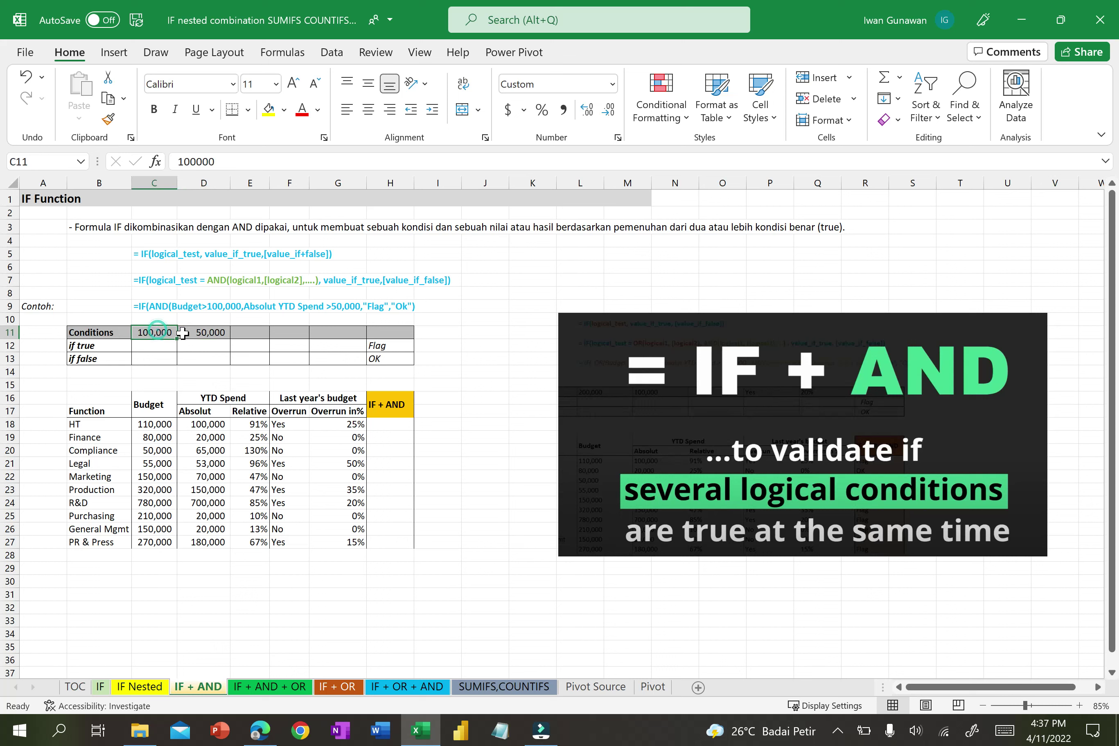
click(195, 332)
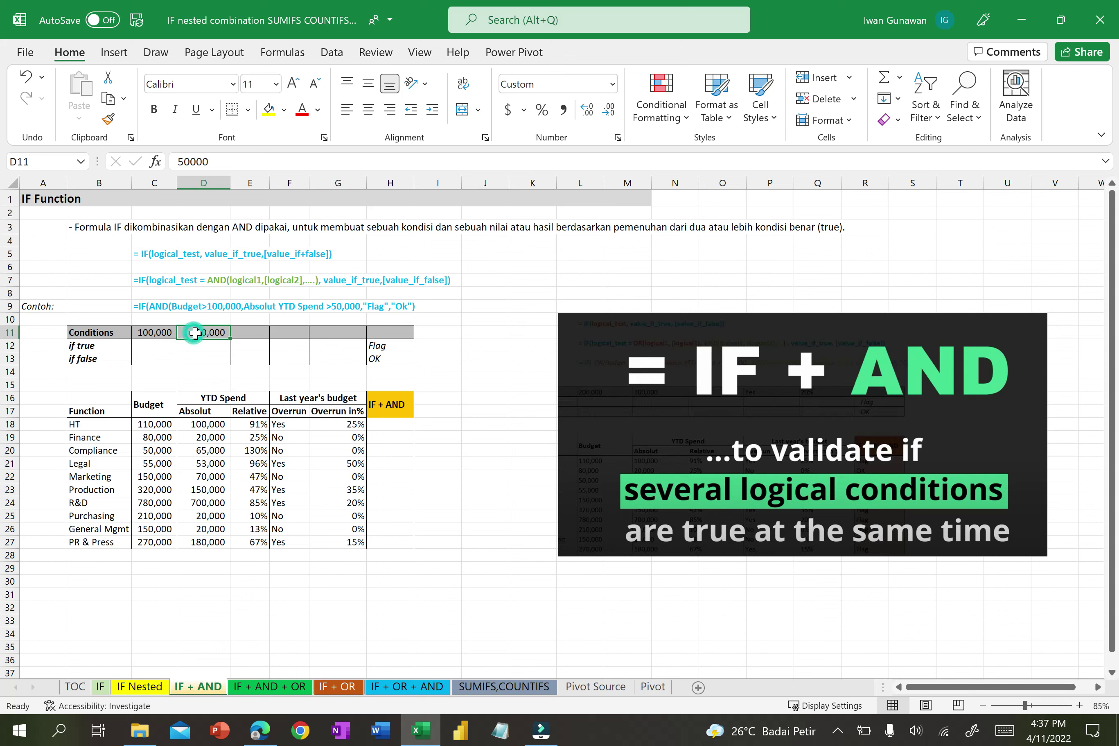
click(157, 332)
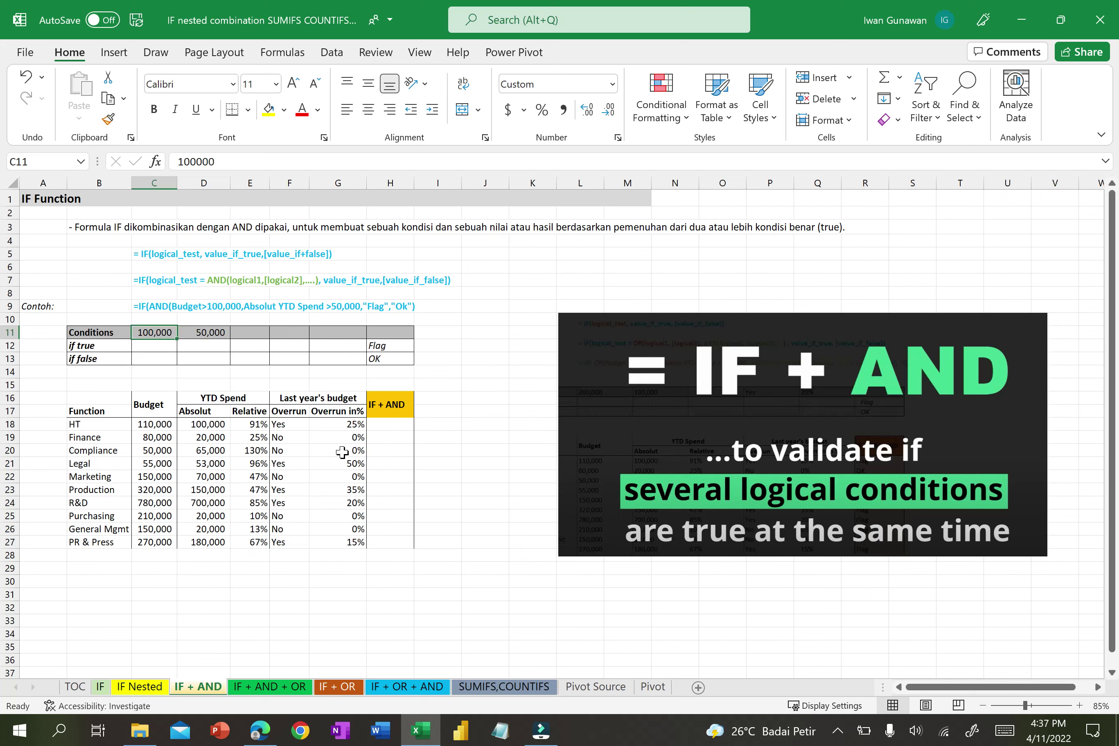
- Start an IF formula in H18 with a nested AND function as its logical test
click(398, 426)
text(=IF)
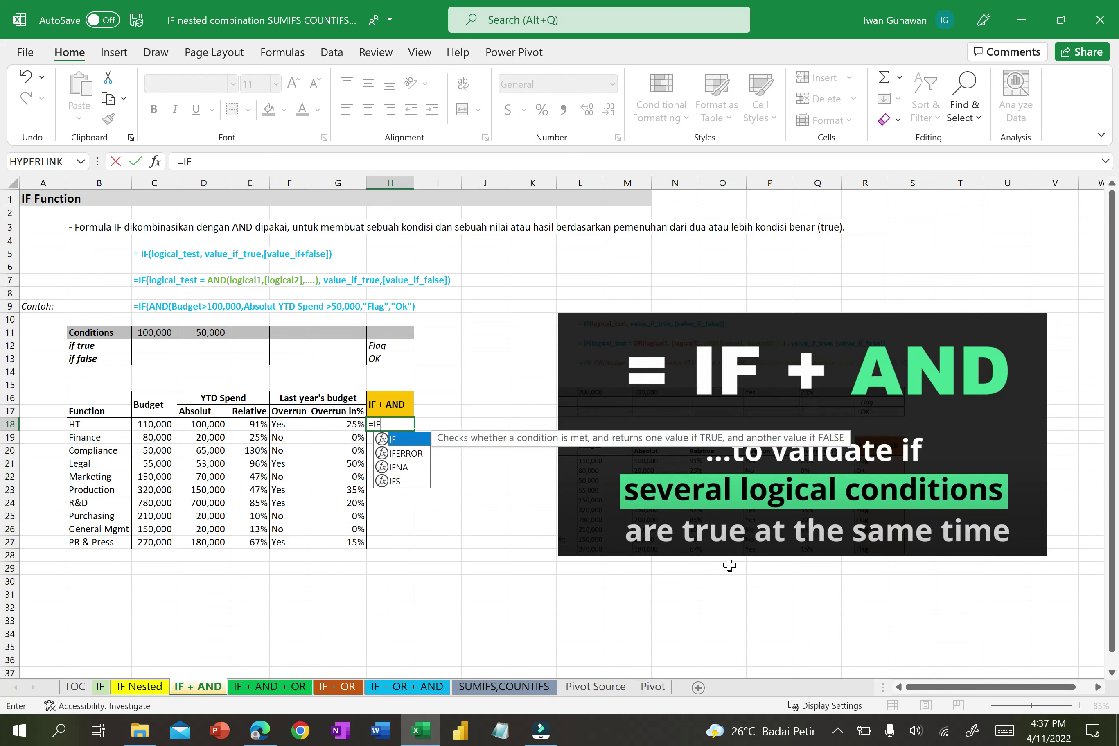
text(()
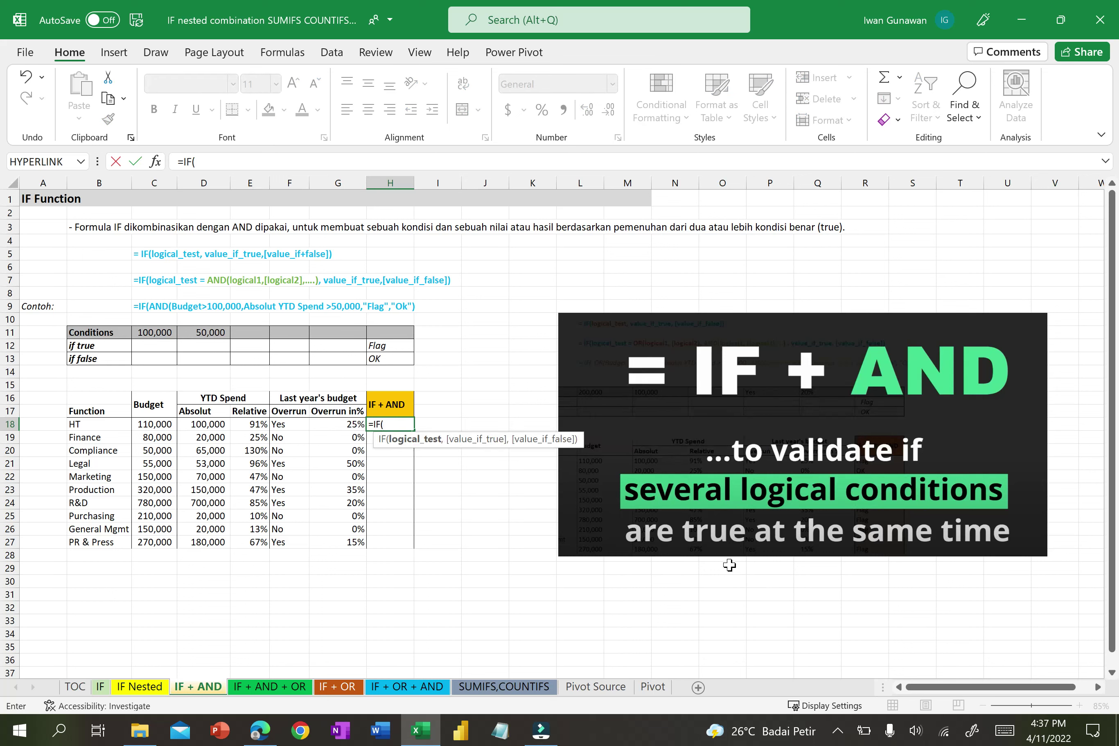
text(A)
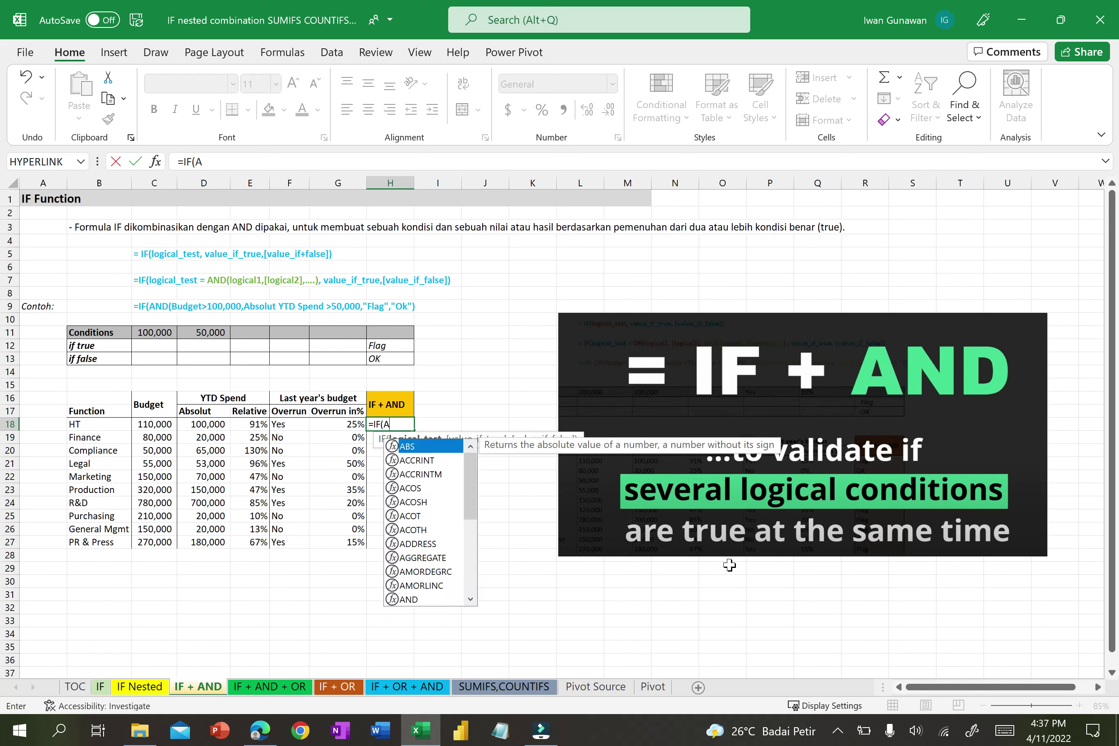
text(ND()
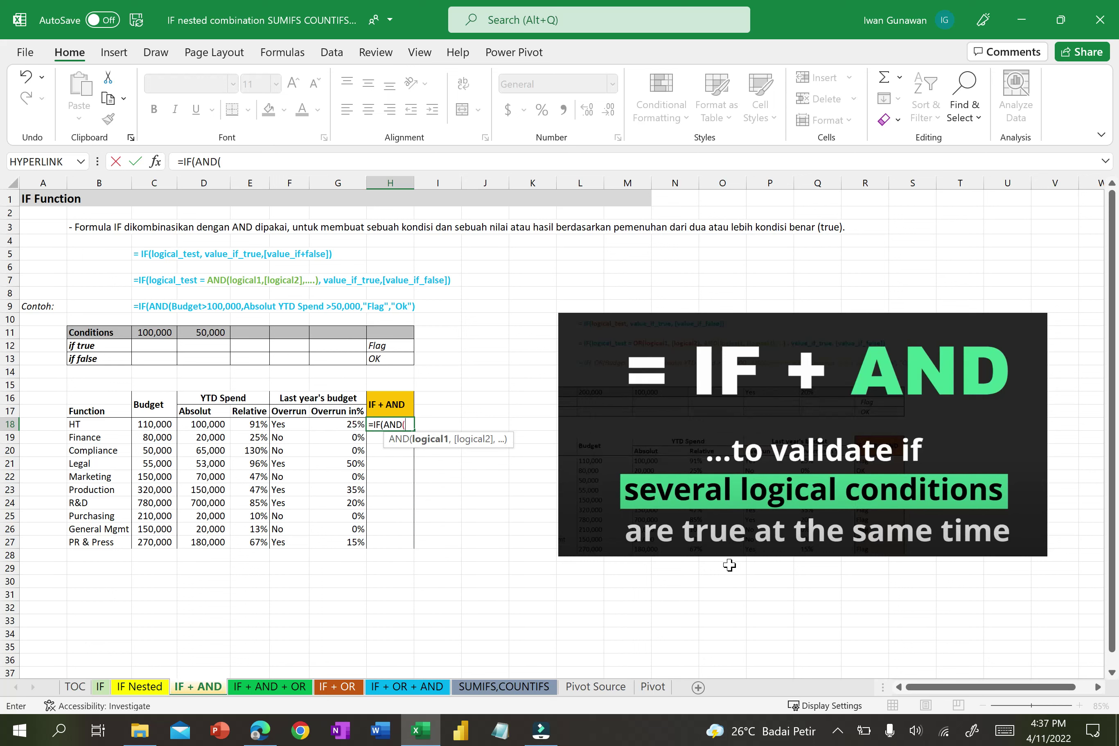
- Set the first AND condition to test whether the budget in C18 is greater than C11
key(Left)
key(Left)
key(Left)
key(Left)
key(Left)
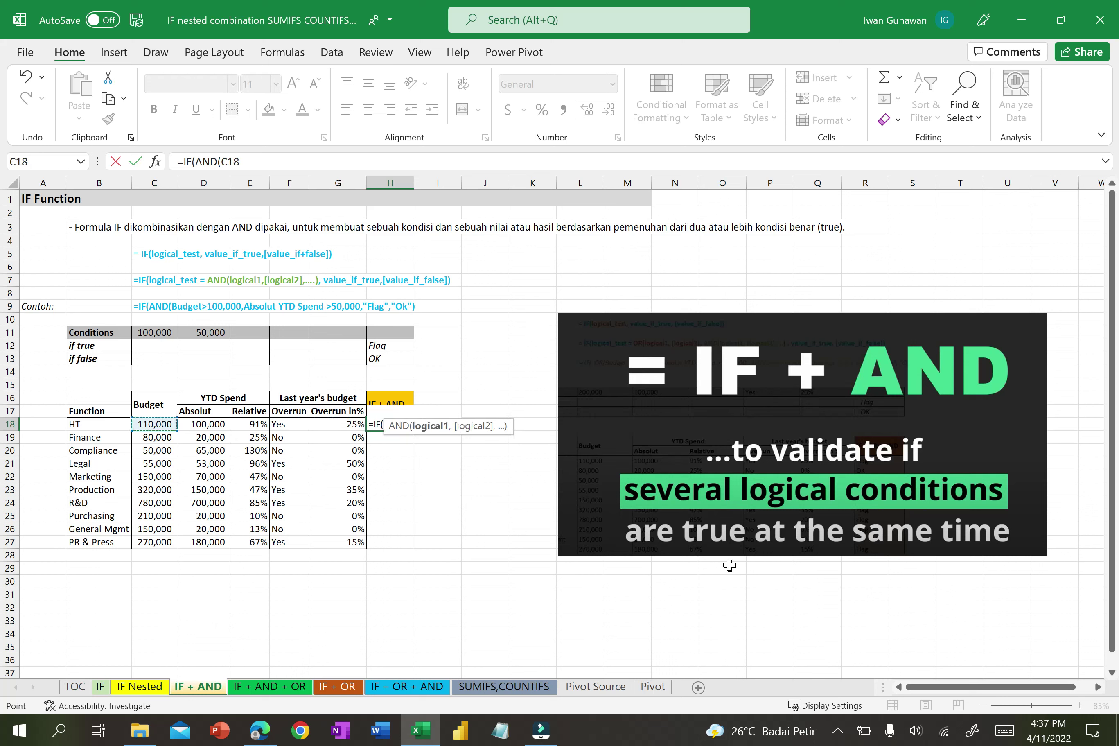
text(>)
key(Left)
key(Left)
key(Left)
key(Left)
key(Left)
key(Up)
key(Up)
key(Up)
key(Up)
key(Up)
key(Up)
key(Up)
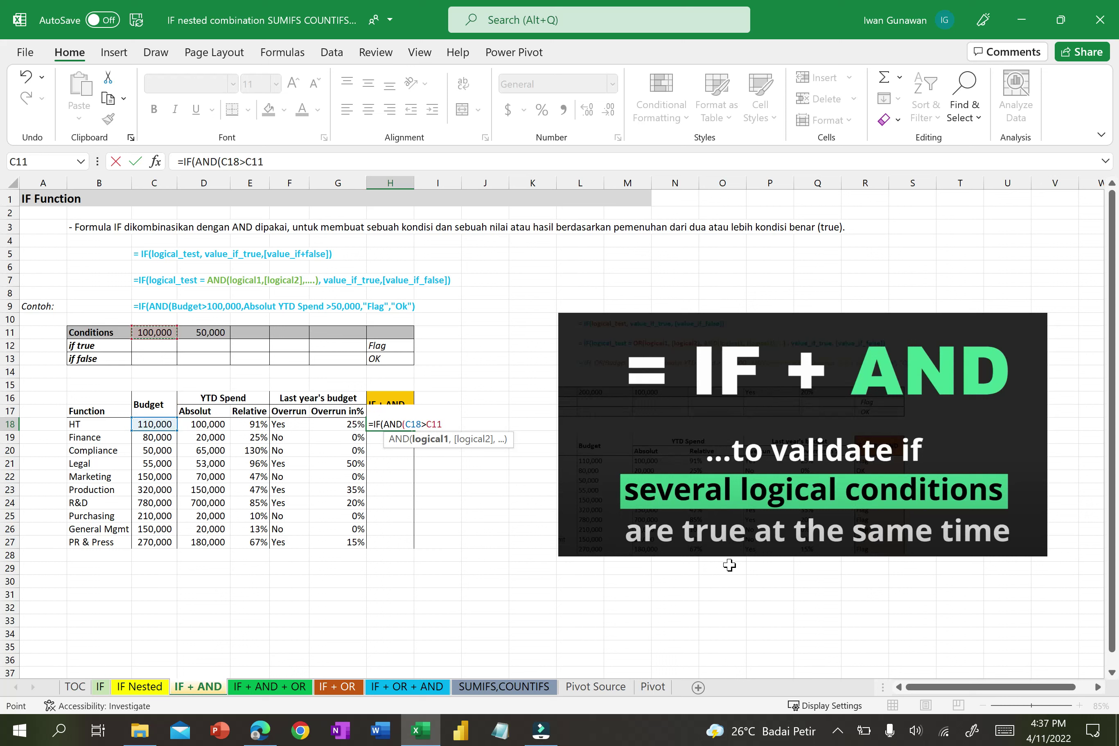
- Add the second AND condition, D18 greater than D11, and close the AND function
text(,)
key(Left)
key(Left)
key(Left)
key(Left)
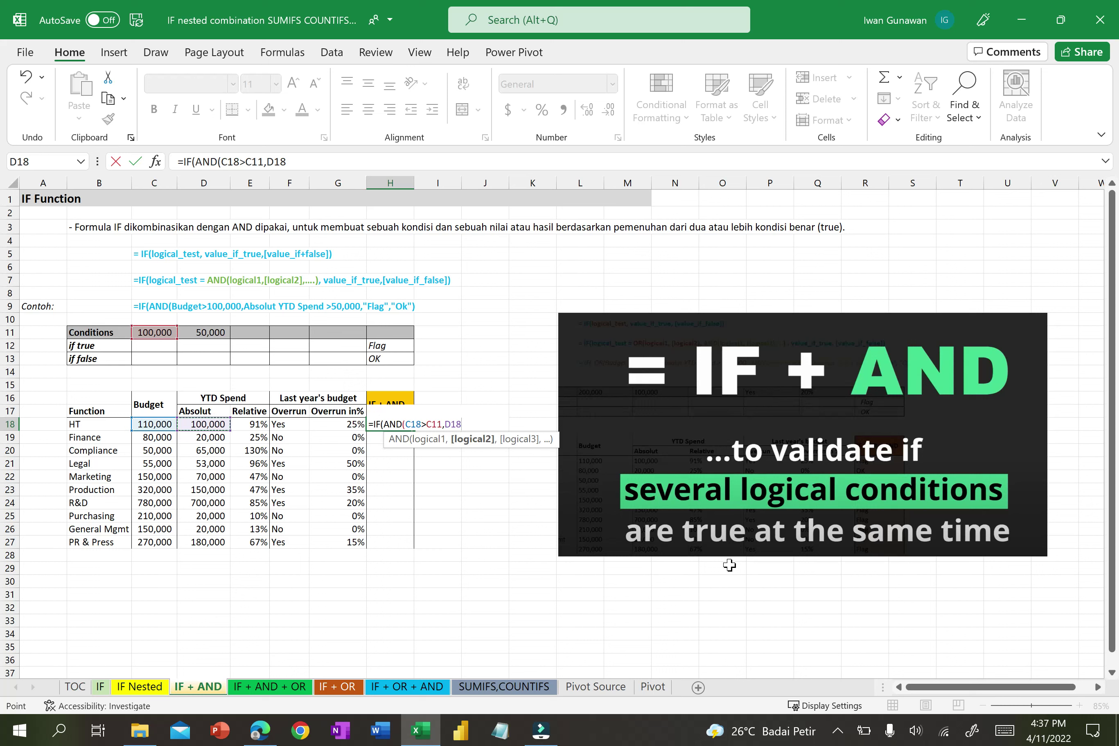
text(>)
key(Left)
key(Left)
key(Left)
key(Left)
key(Up)
key(Up)
key(Up)
key(Up)
key(Up)
key(Up)
key(Up)
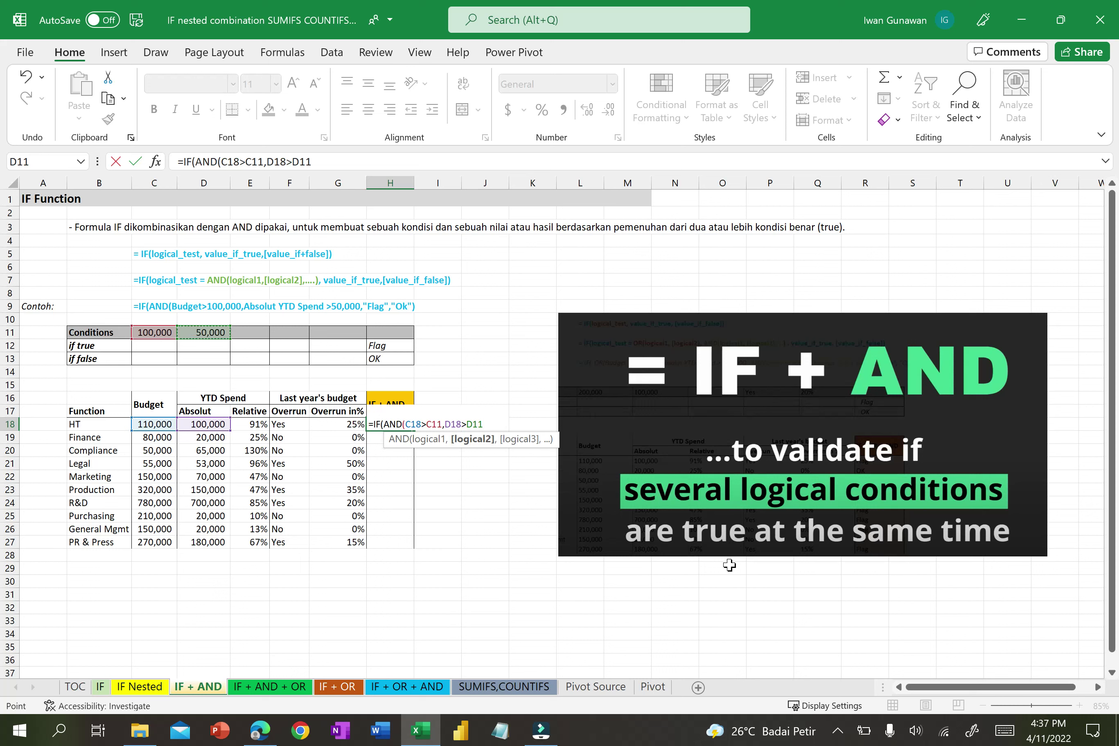
text(,)
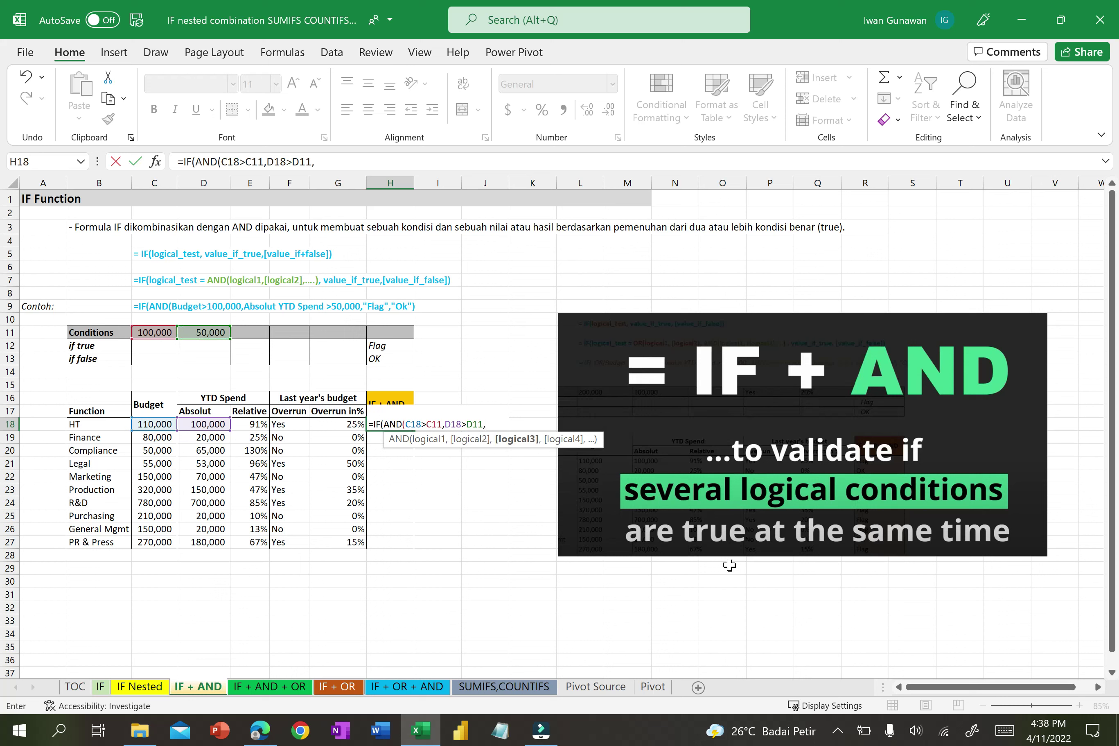
key(BackSpace)
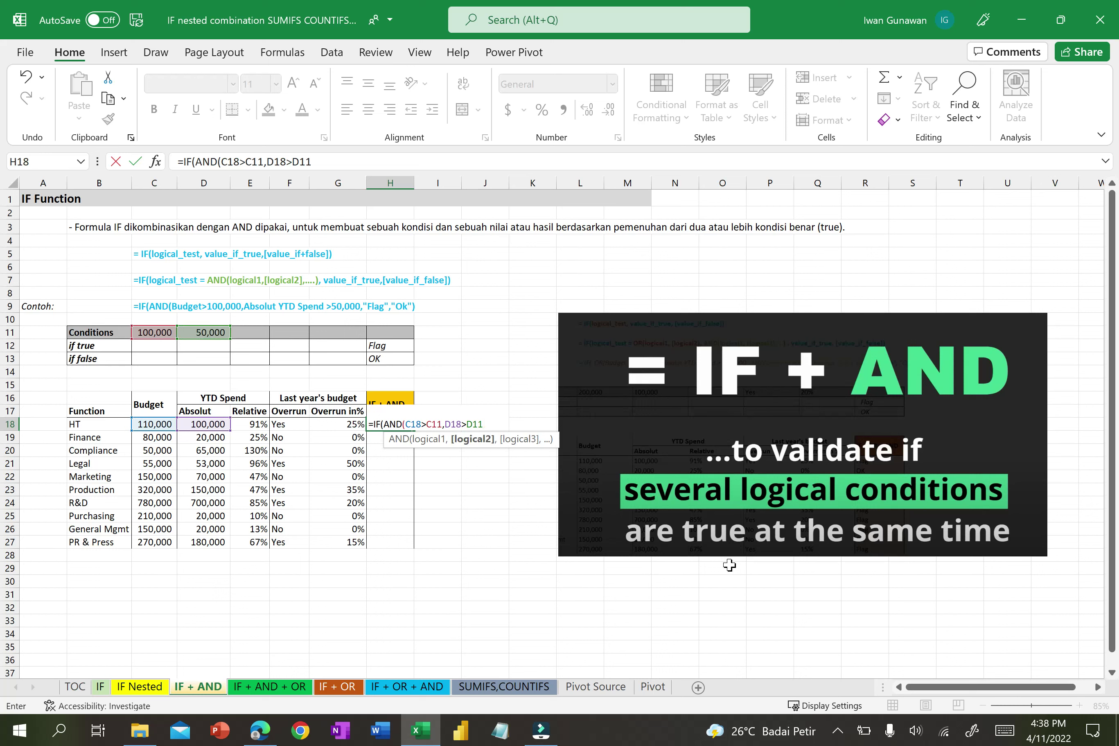
text())
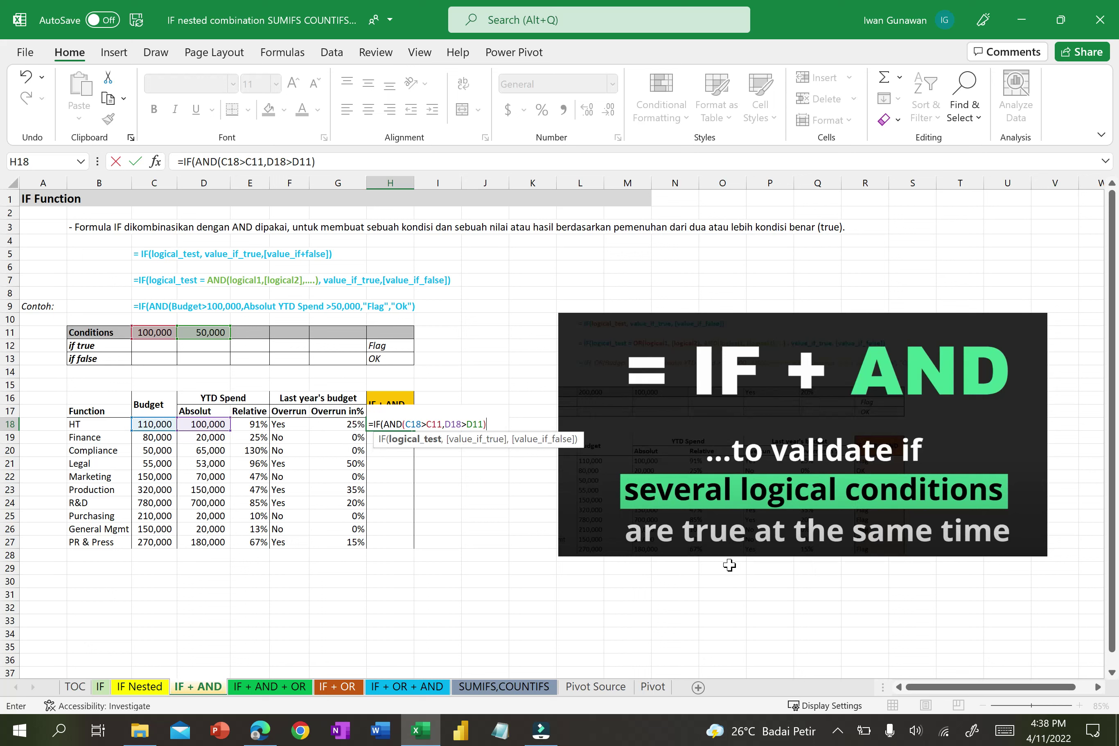
- Complete the H18 formula with absolute references $H$12 for the true result and $H$13 for the false result, and commit it
text(,)
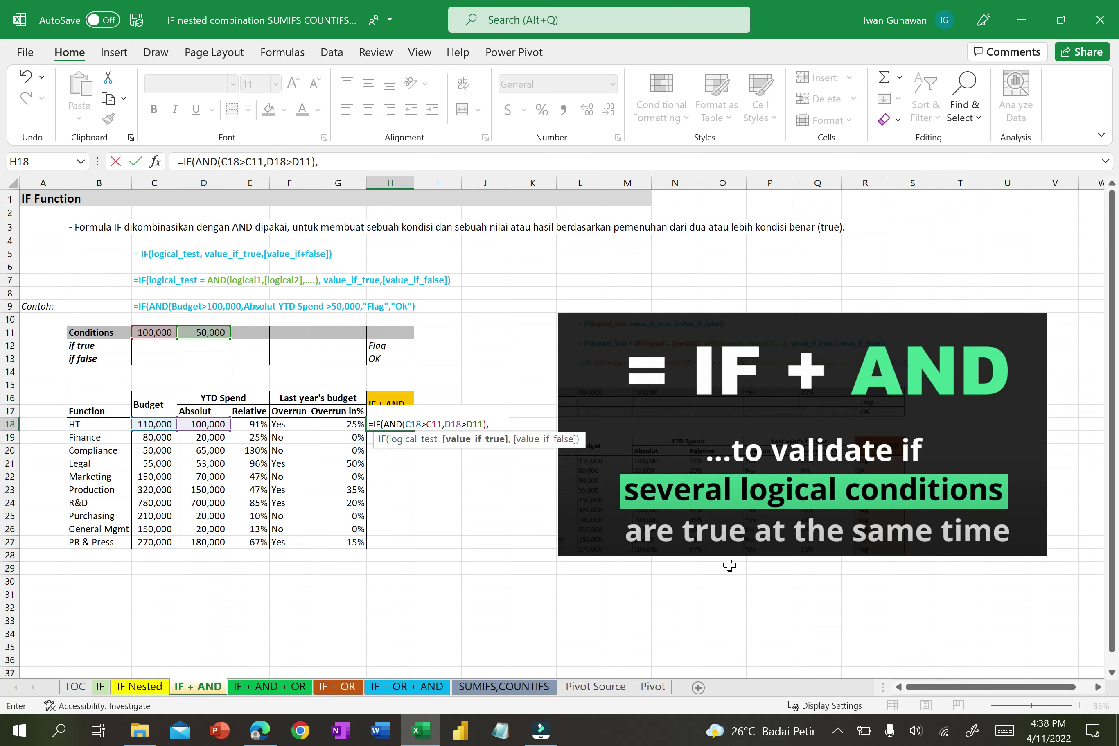
click(393, 347)
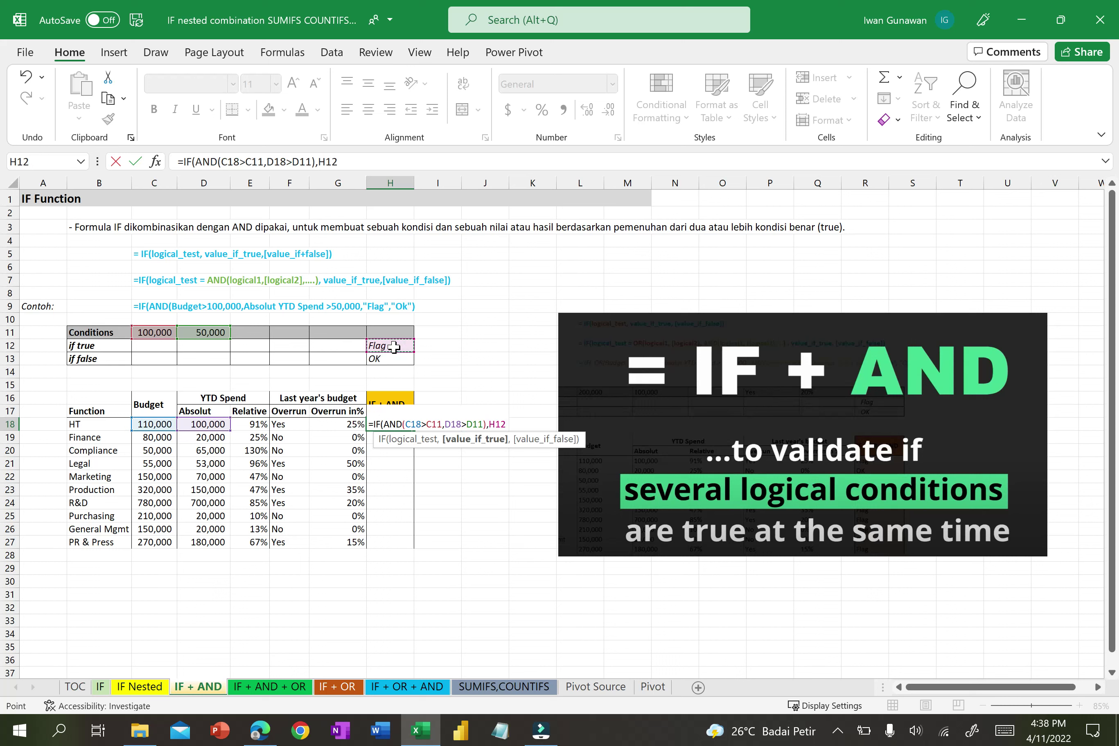
key(F4)
text(,)
click(382, 359)
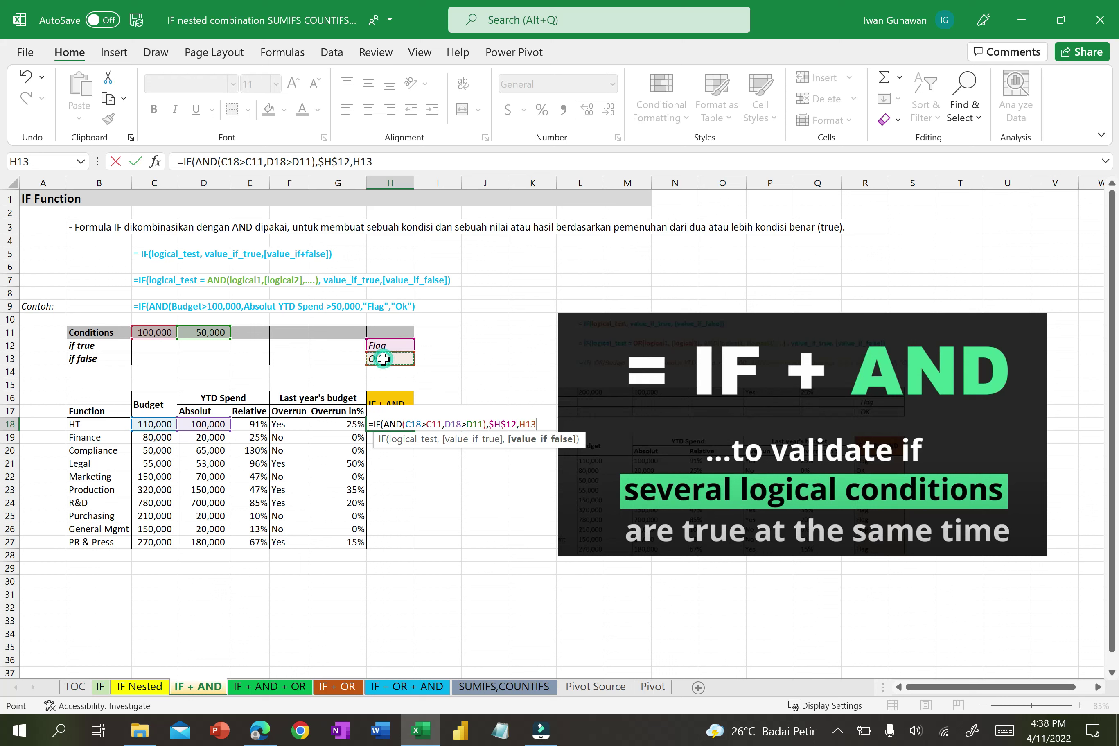
key(F4)
text())
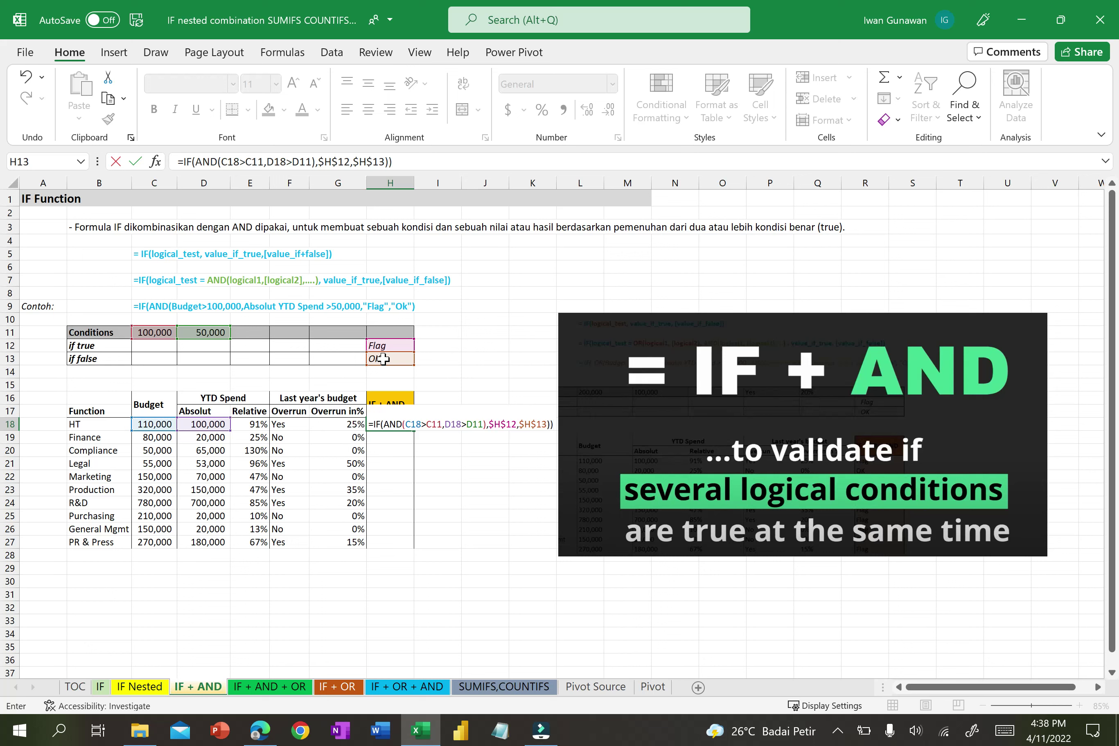
key(Return)
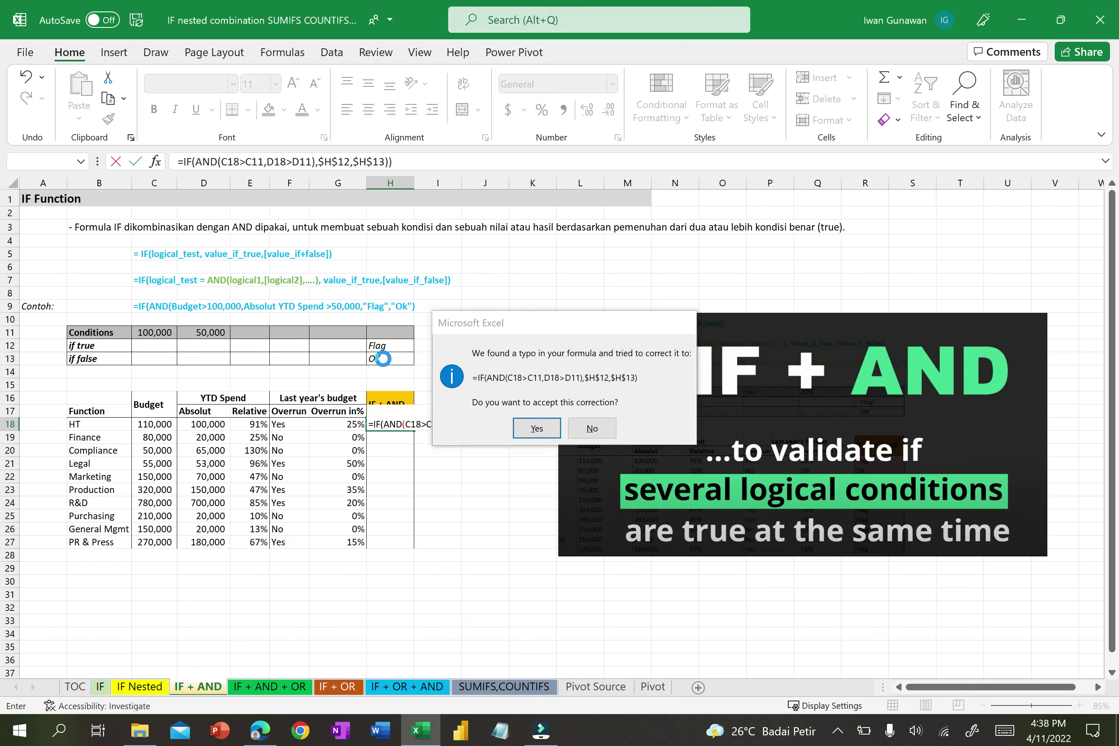
key(Return)
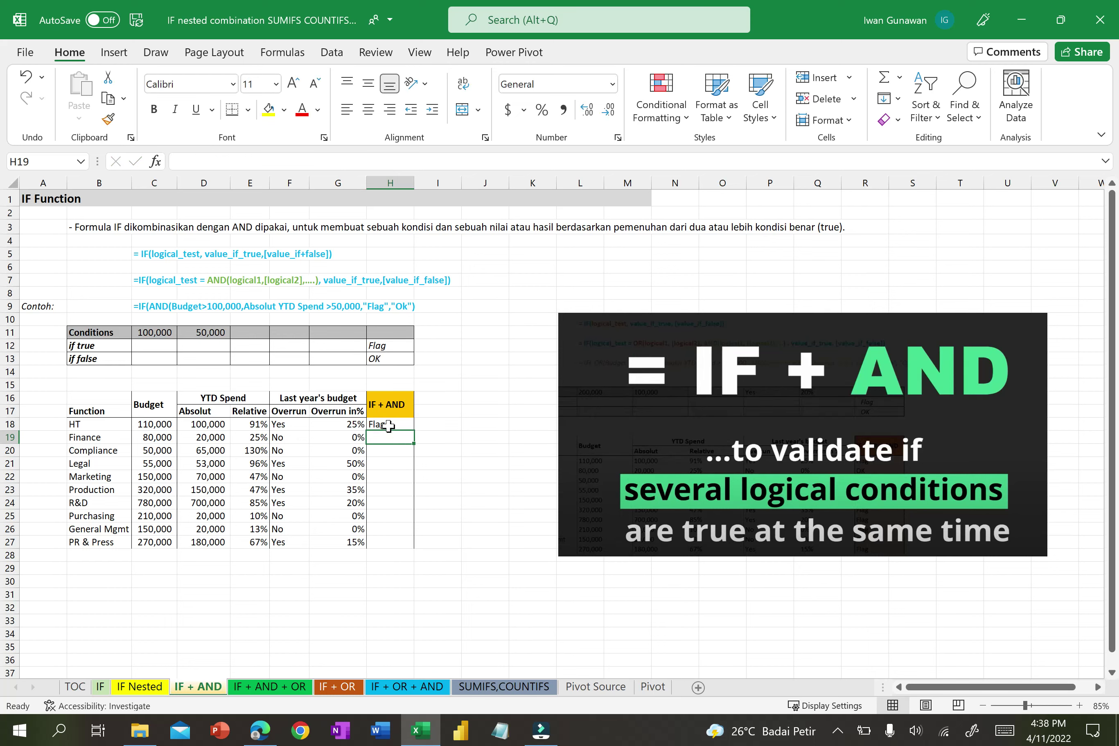
- Make the threshold references in the H18 formula absolute as $C$11 and $D$11
click(383, 425)
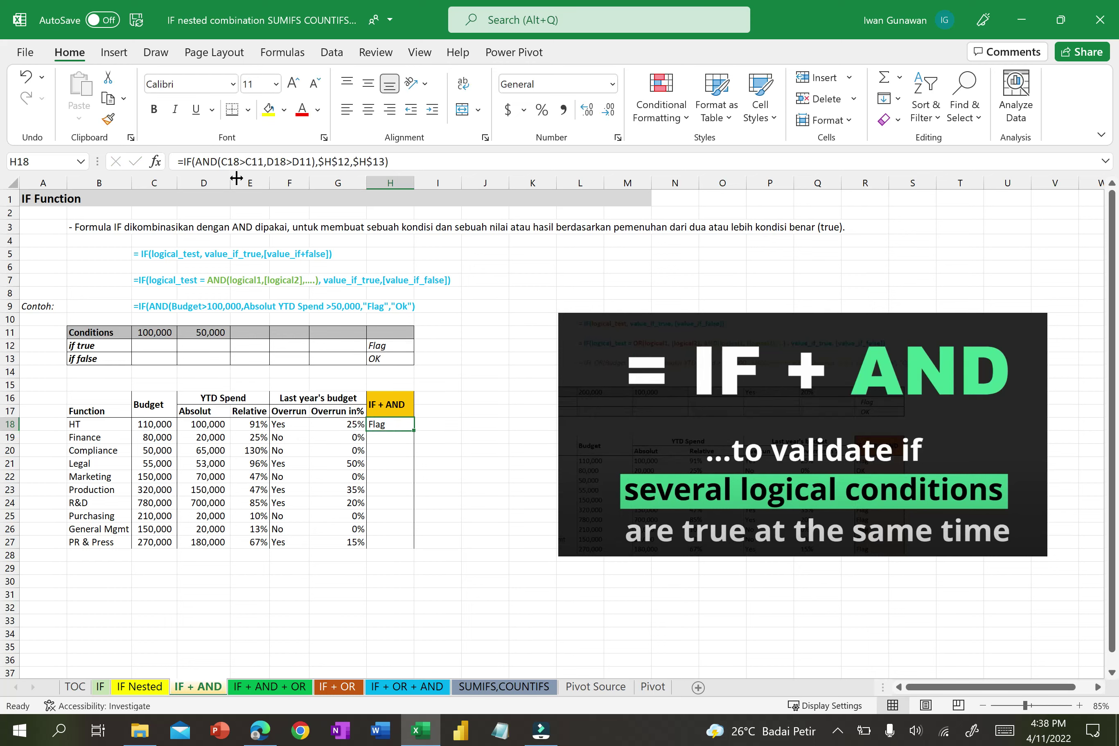
click(246, 161)
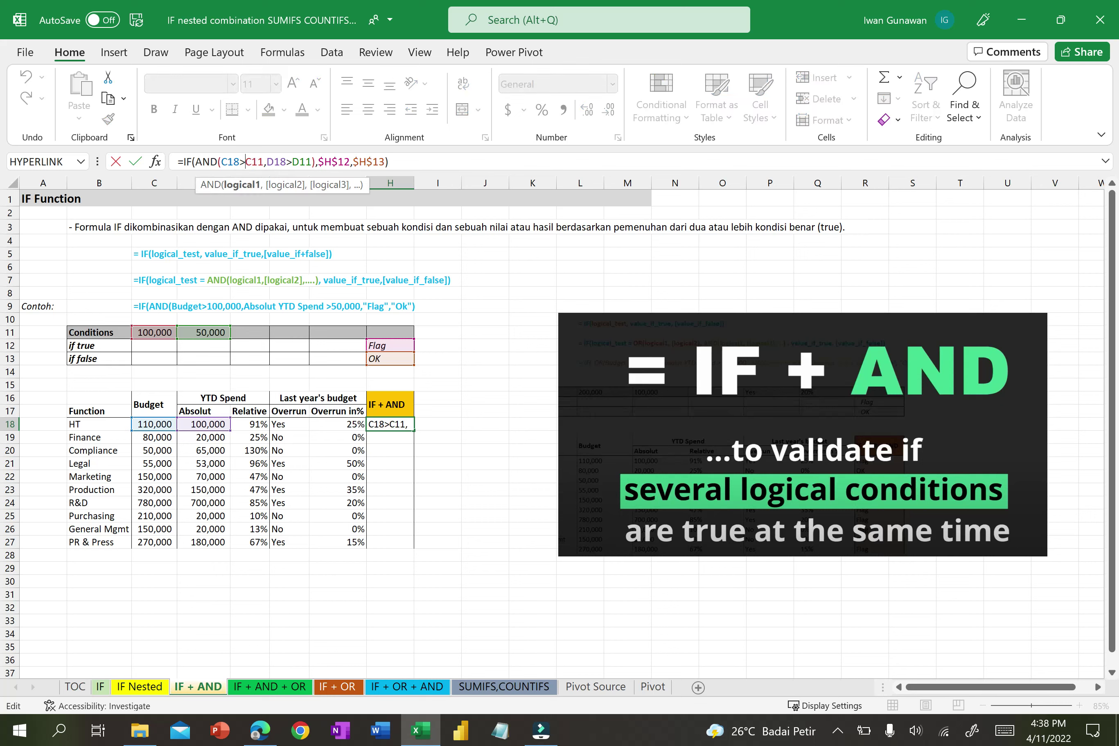
key(F4)
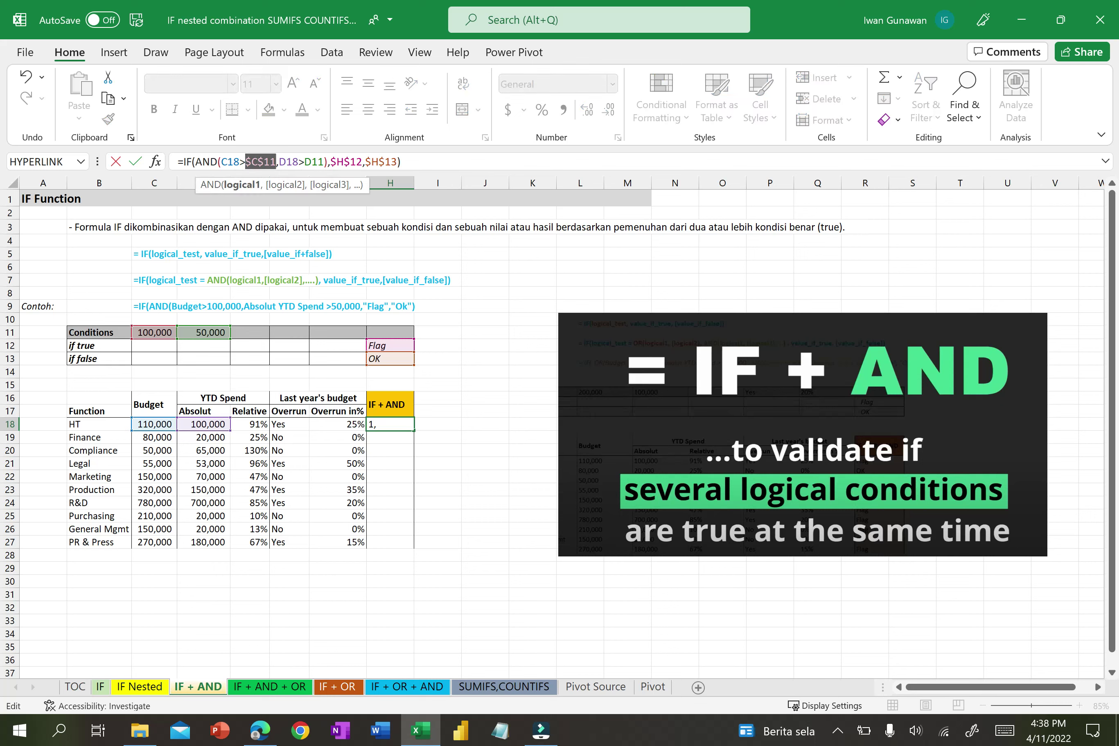
click(304, 163)
key(F4)
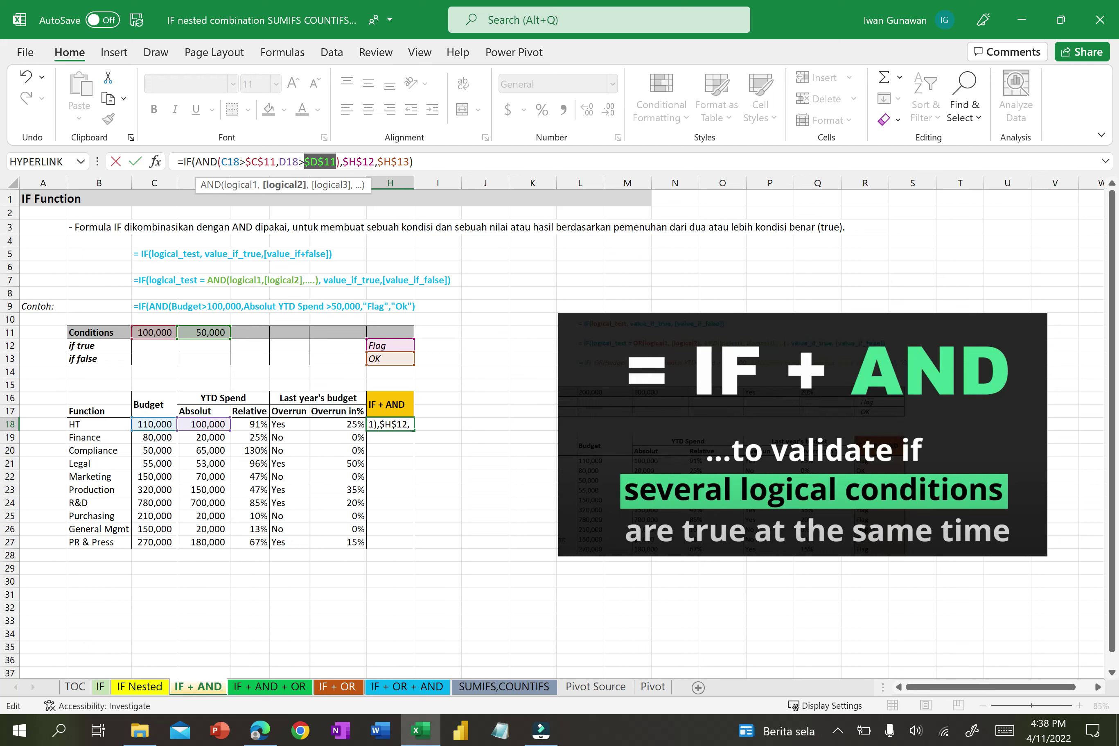
key(Return)
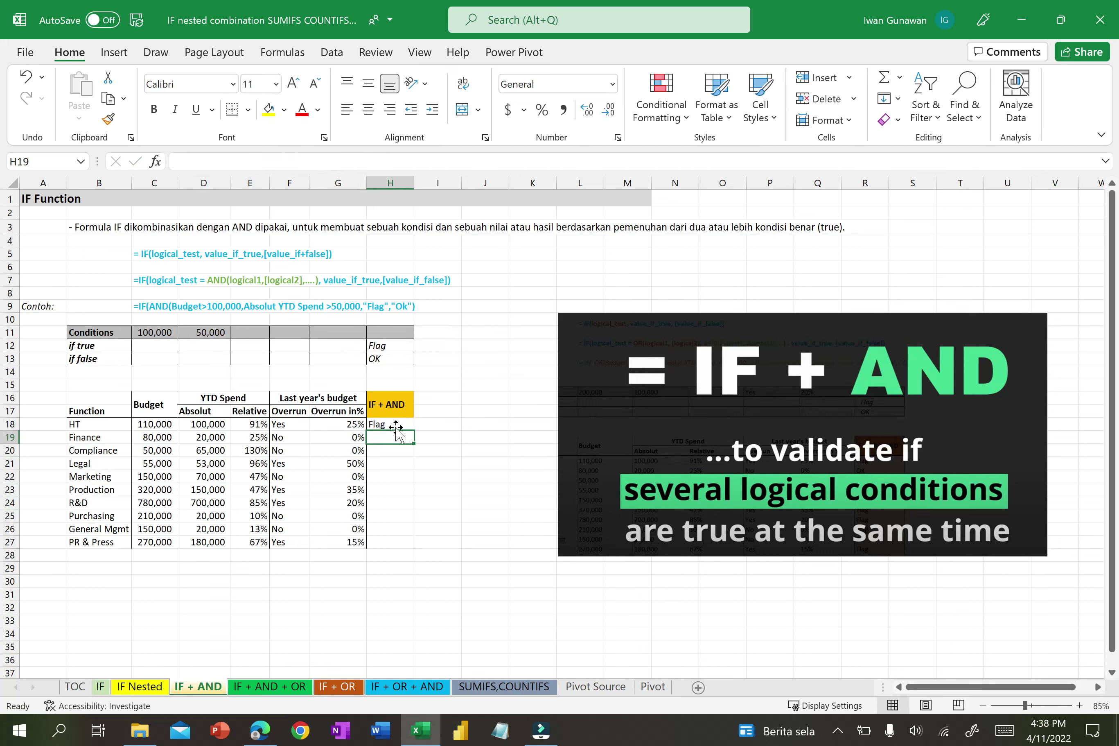
- Fill the H18 formula down the IF + AND column through H27
click(404, 423)
double_click(413, 430)
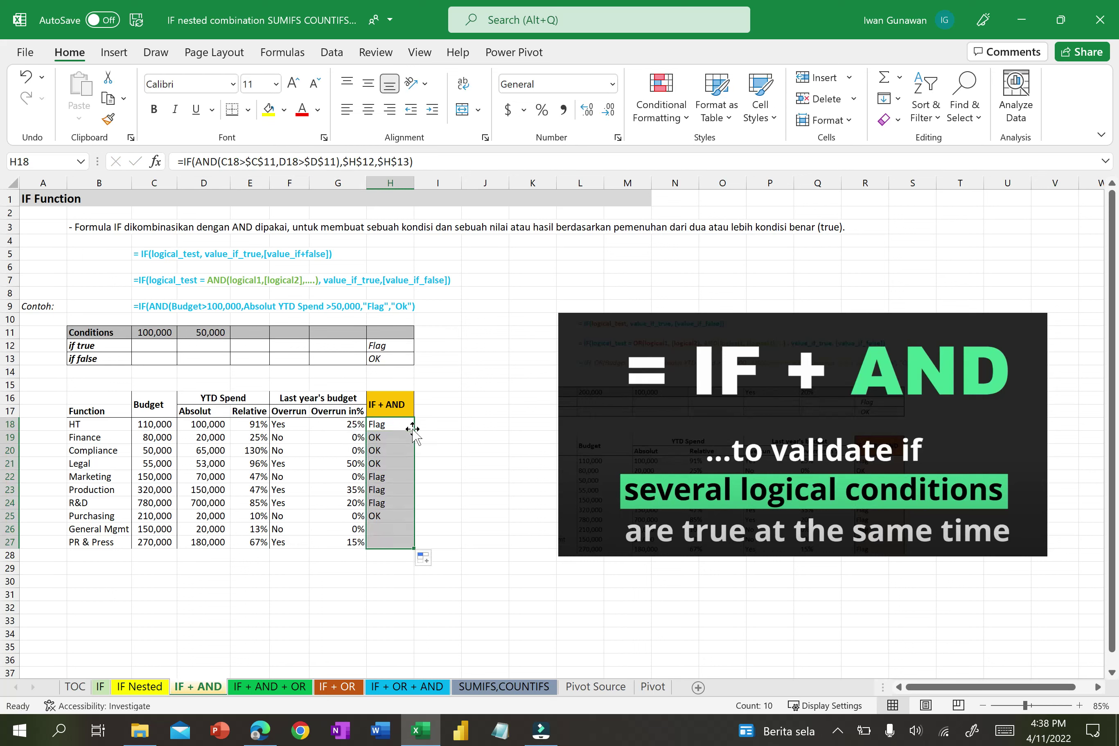
click(400, 448)
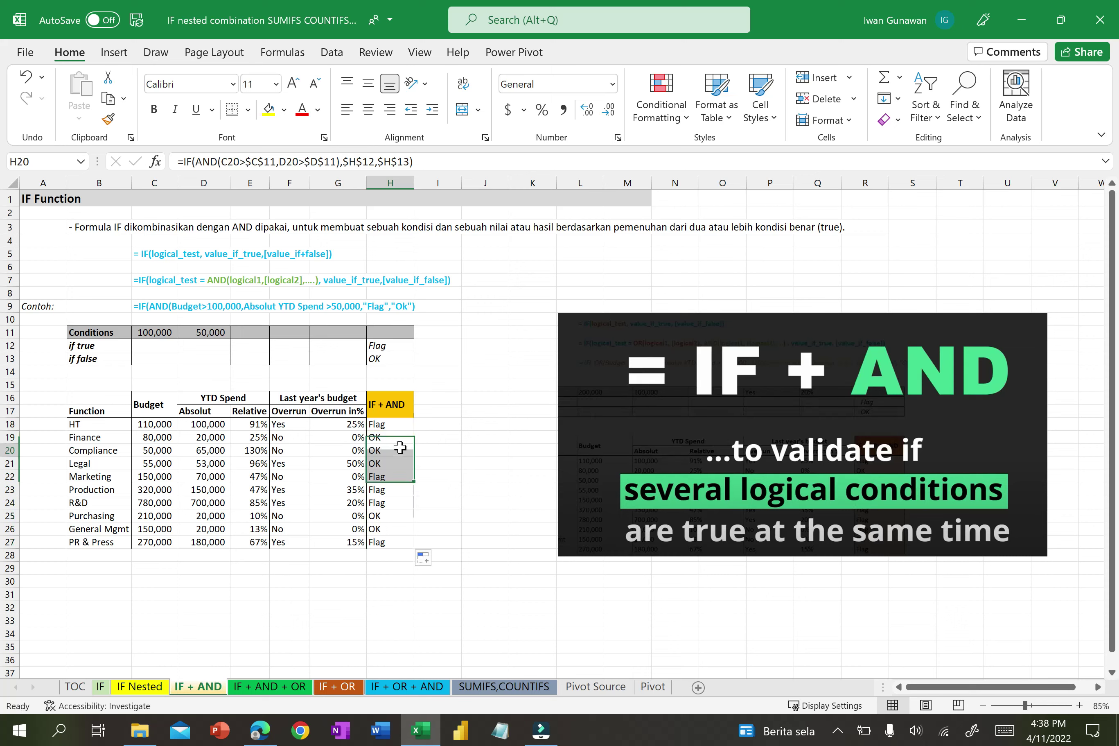
- Check the HT row's budget and absolute spend against the thresholds, and its H18 result against the true value in H12
click(145, 423)
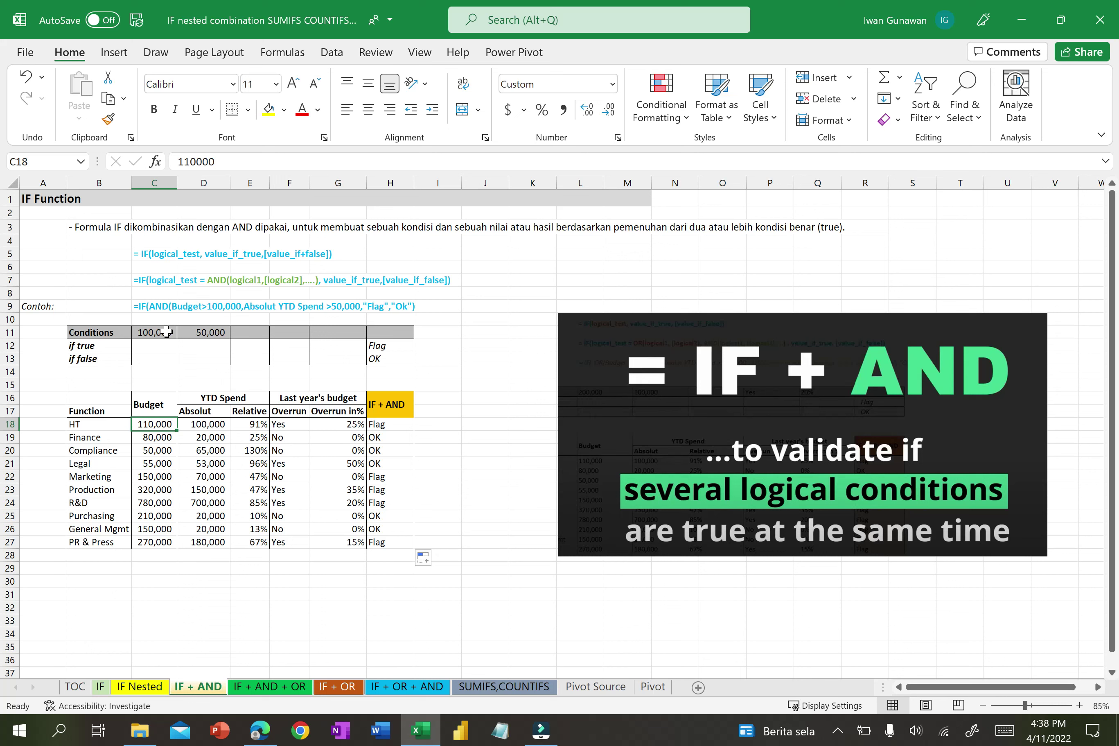
click(194, 425)
click(214, 329)
click(150, 427)
click(208, 426)
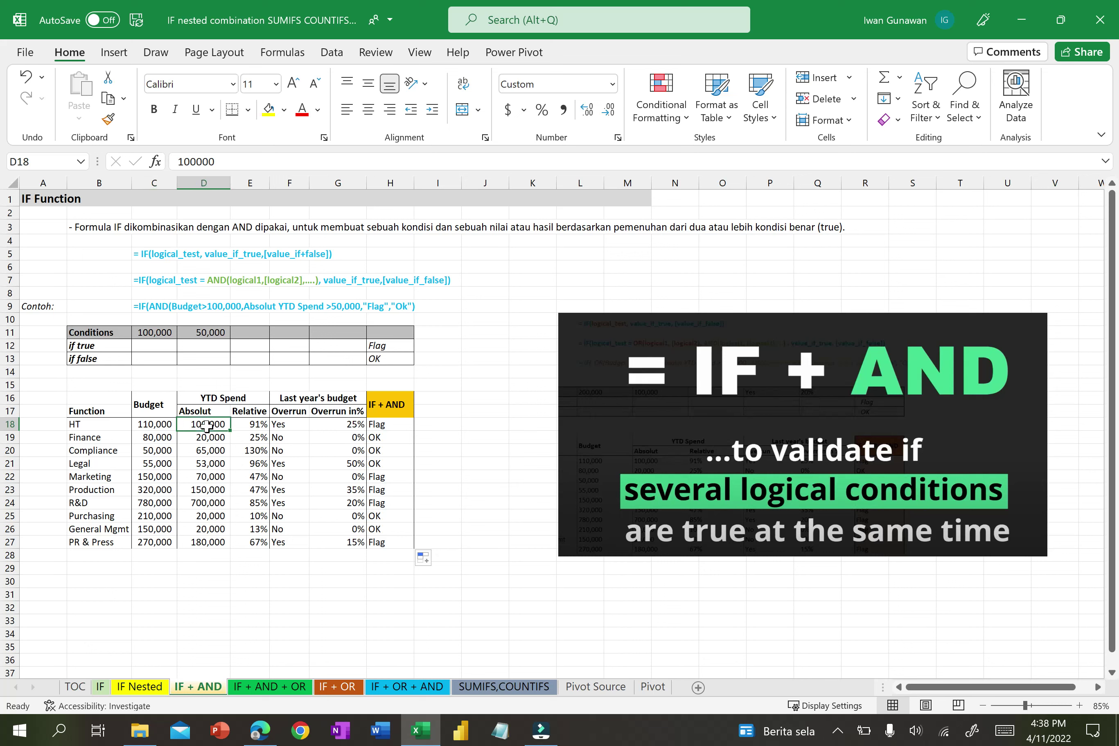
click(391, 423)
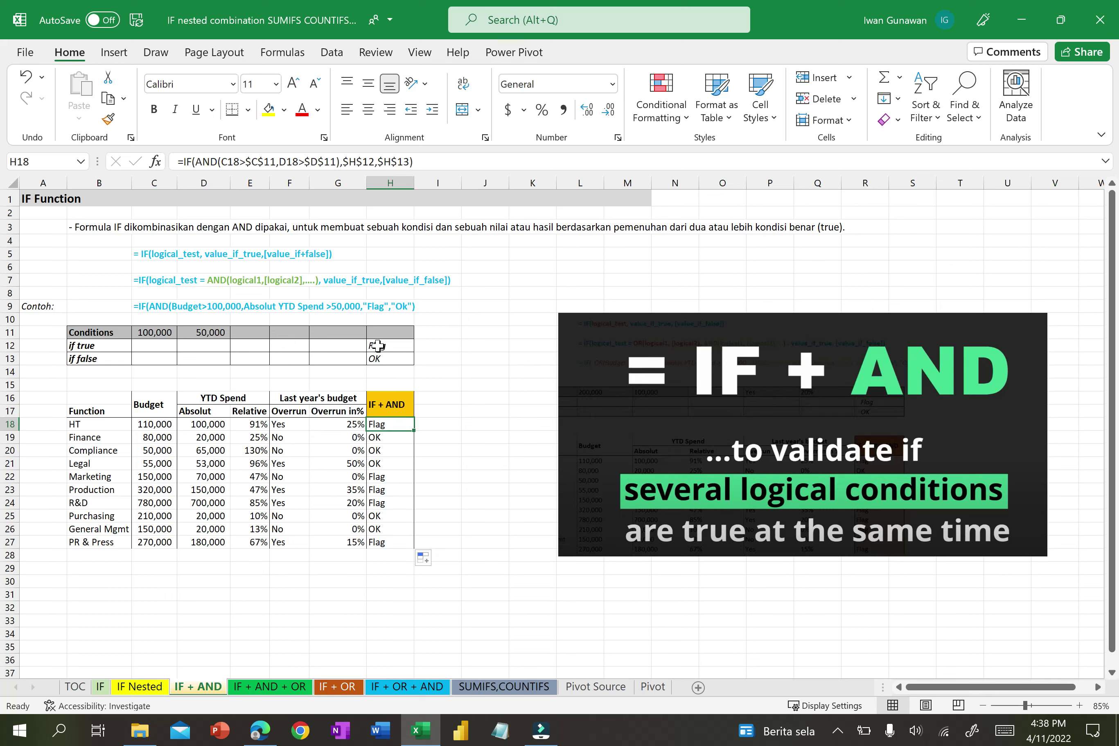
click(79, 345)
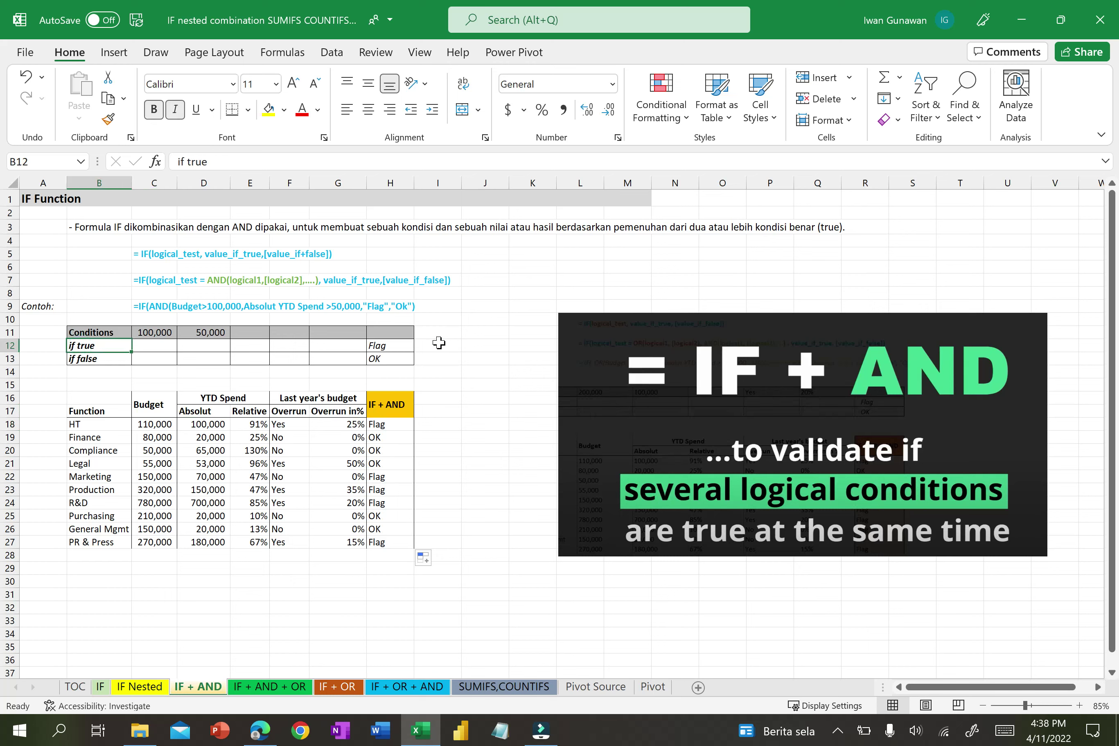
click(398, 344)
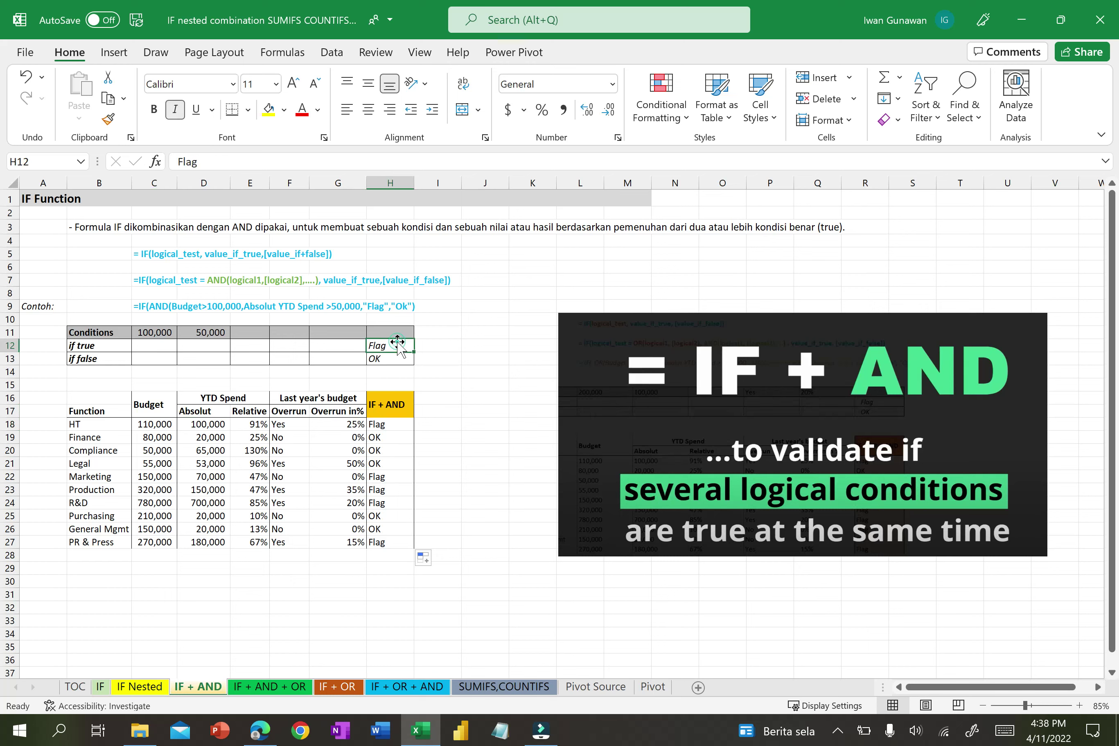
- Check the Finance and Marketing rows' budget, absolute spend and IF + AND results against the conditions
click(150, 438)
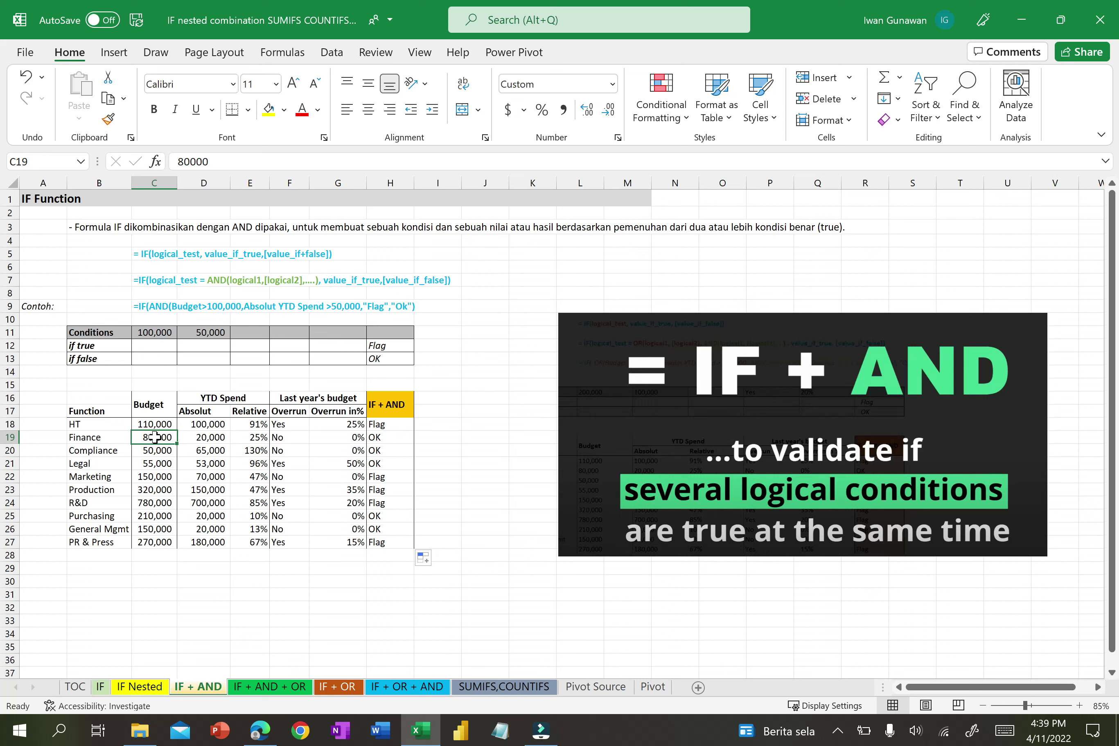
click(219, 439)
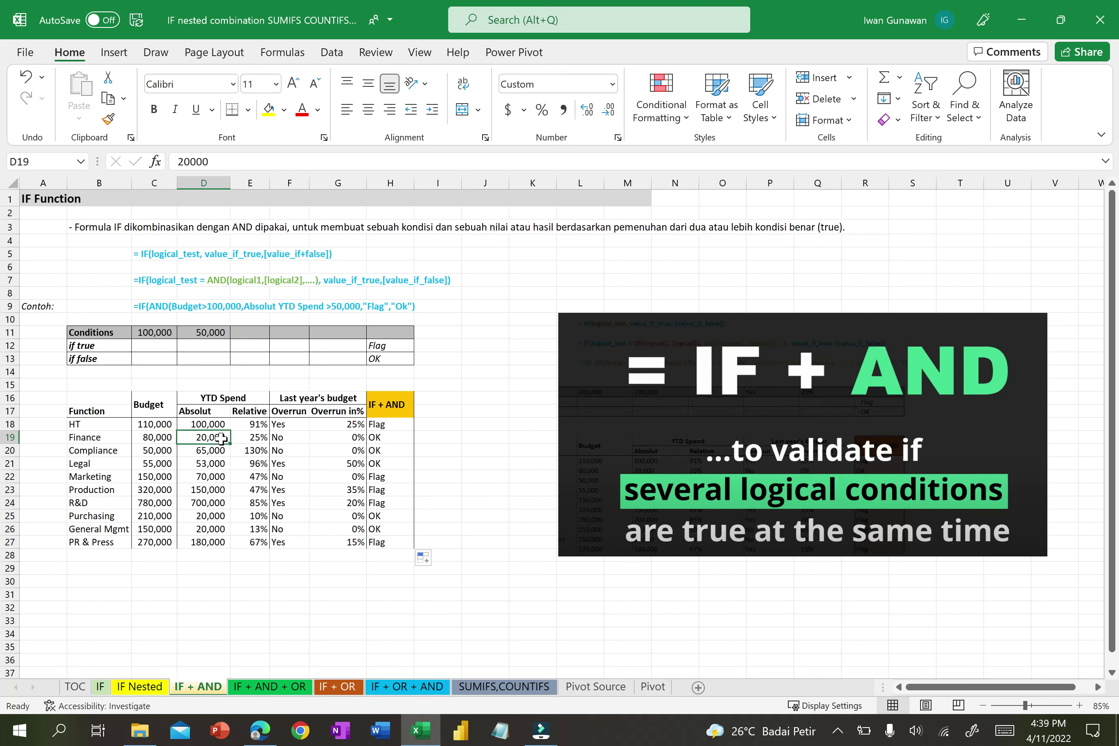
click(397, 441)
click(380, 354)
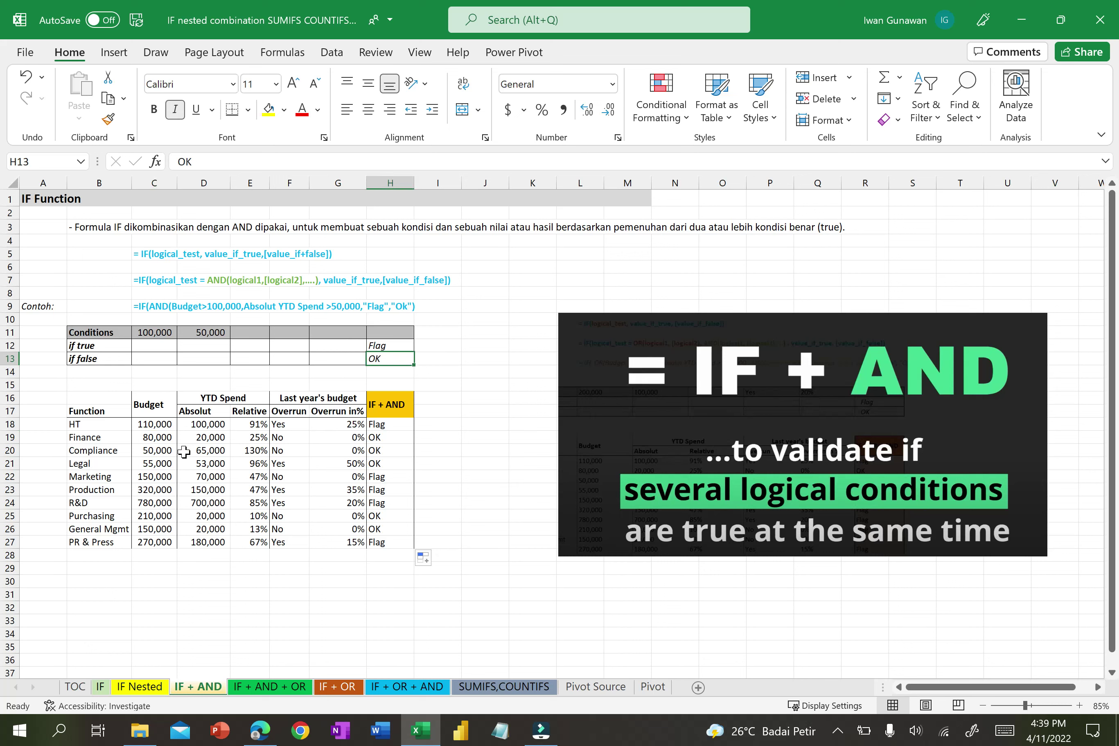
click(153, 477)
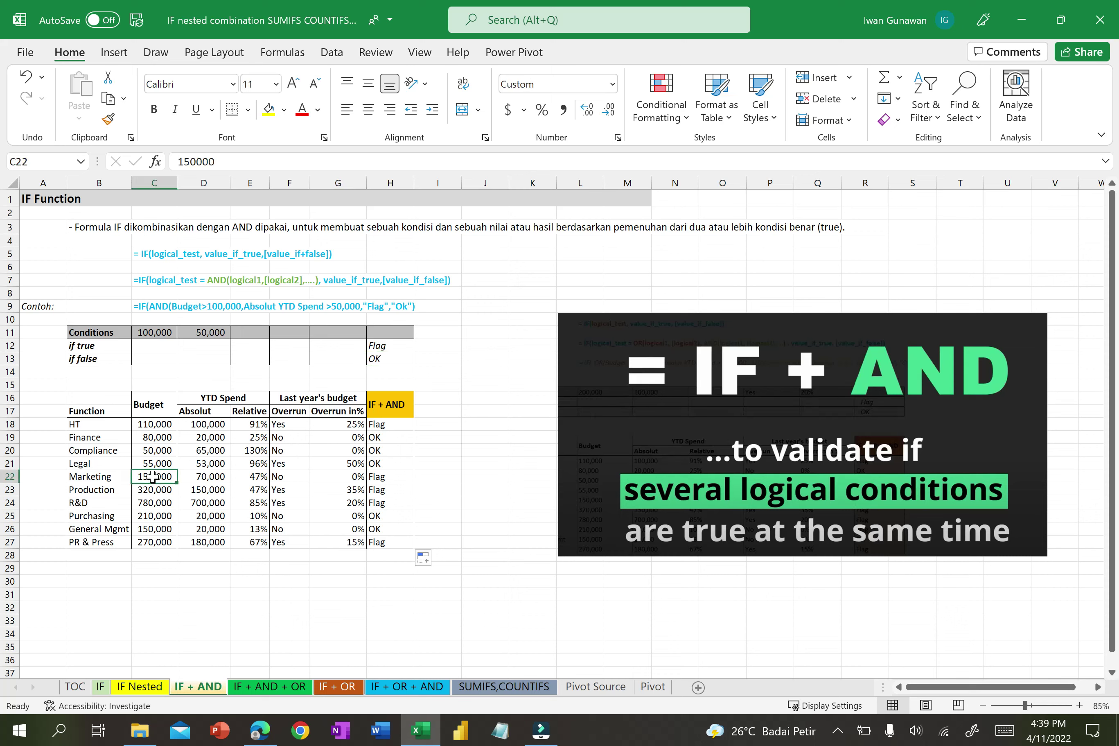
click(202, 477)
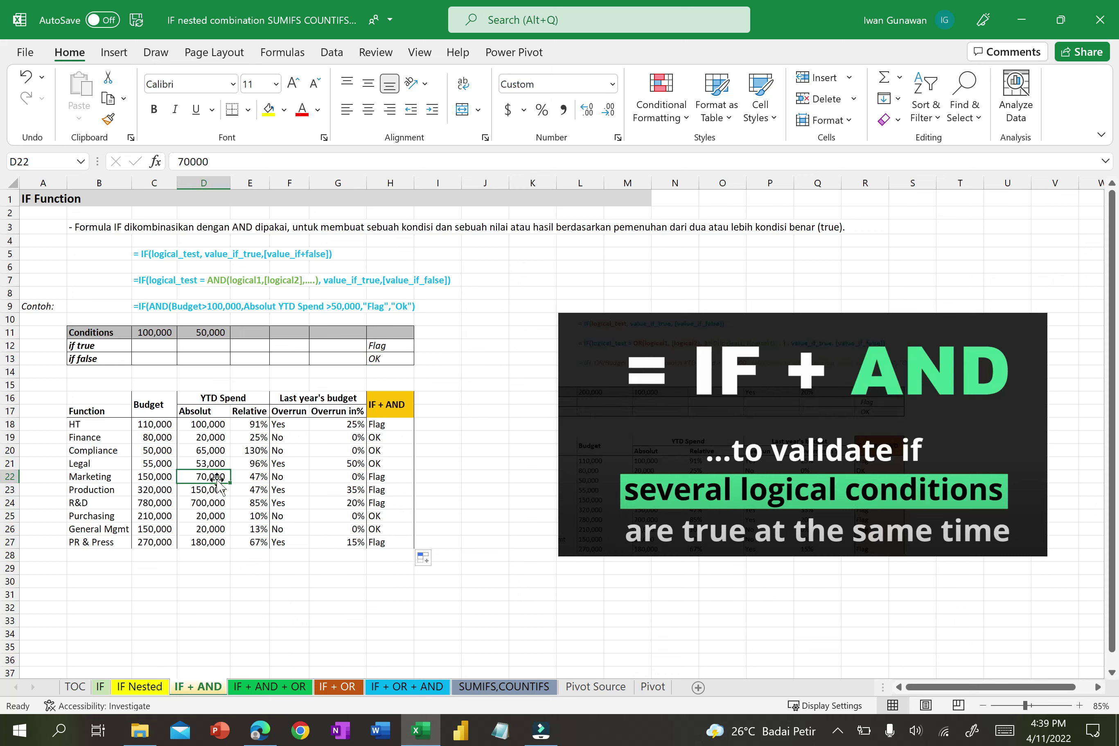
click(395, 482)
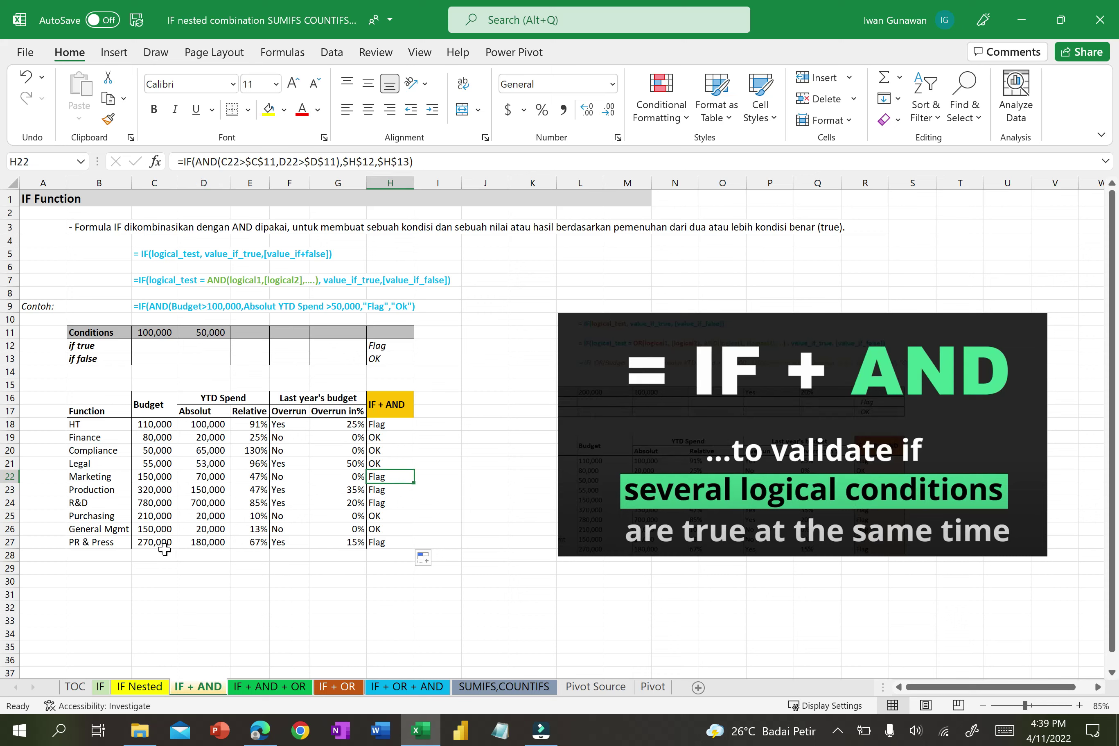
- Check the General Mgmt row's budget, absolute spend and result against the false value in H13, and view the PR & Press result
click(154, 529)
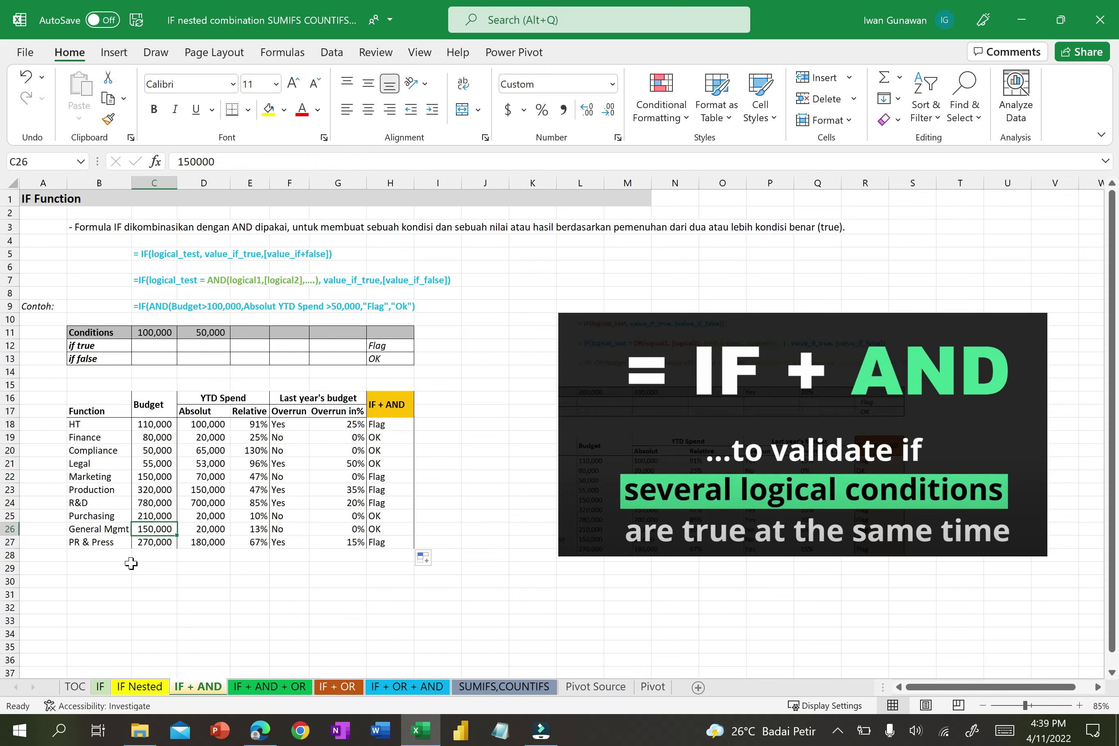
click(216, 528)
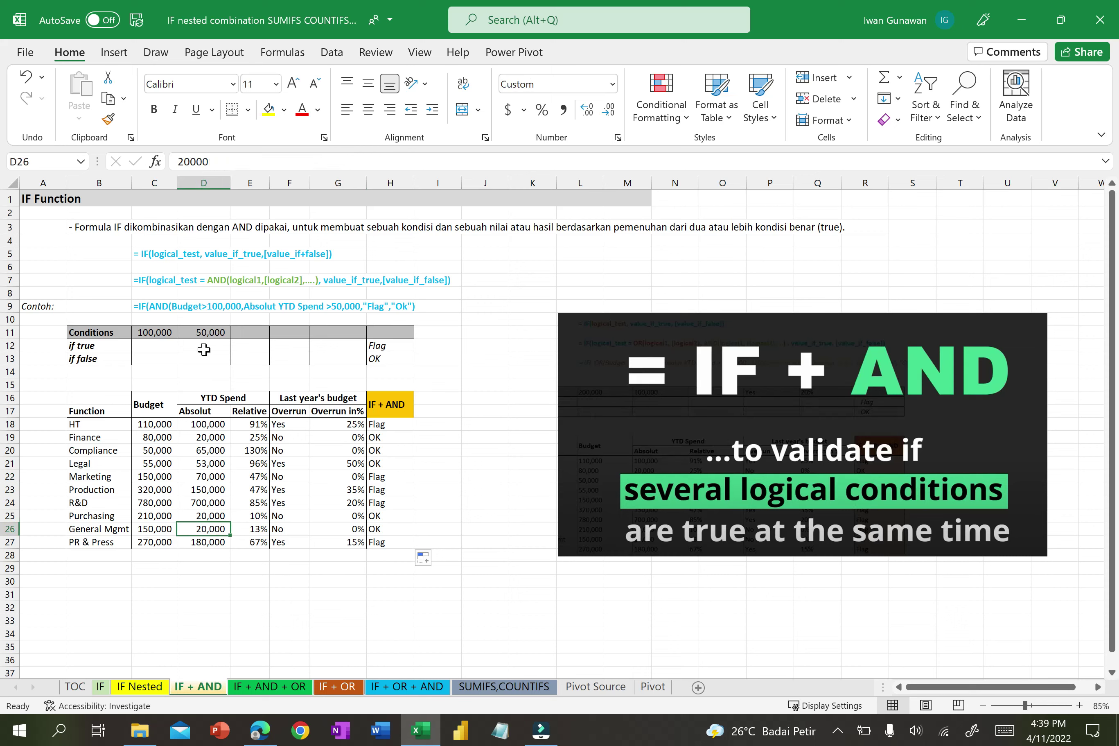
click(154, 530)
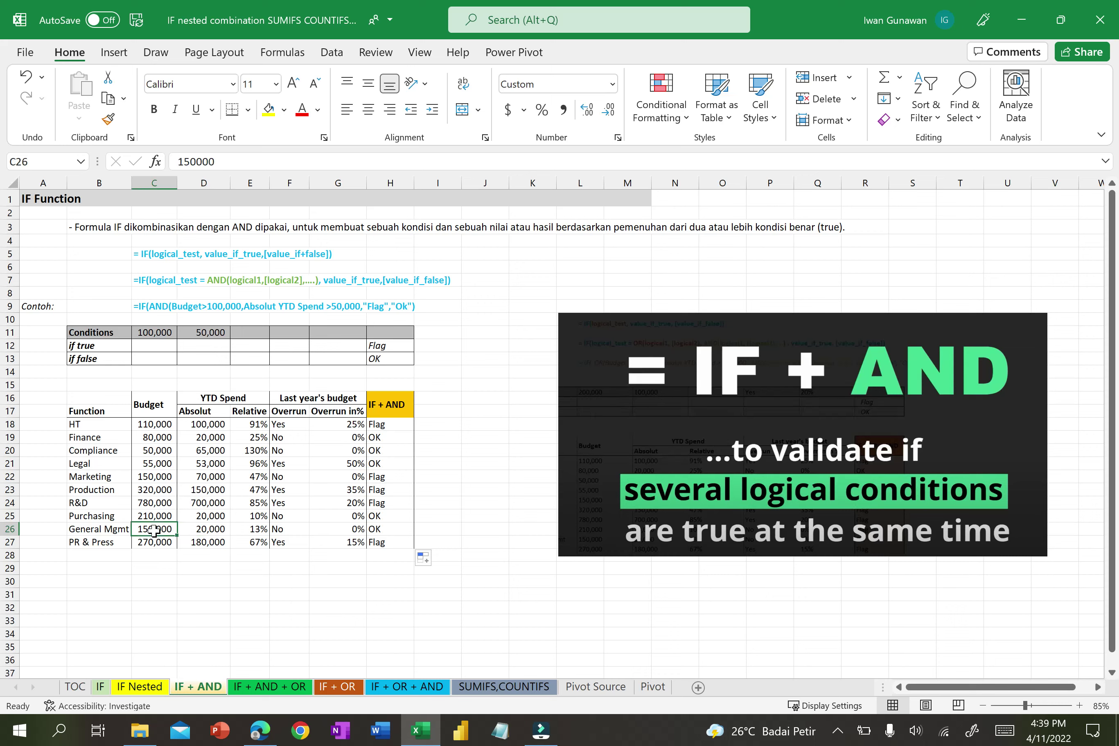
click(200, 528)
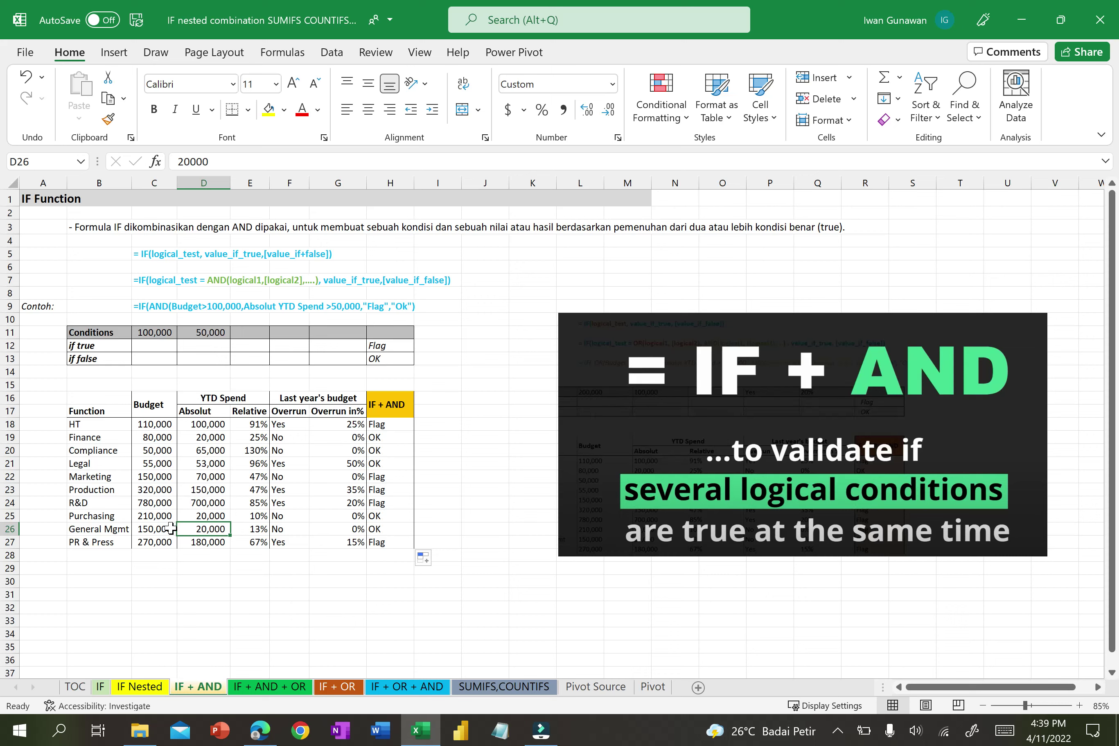
click(148, 525)
click(213, 525)
click(164, 529)
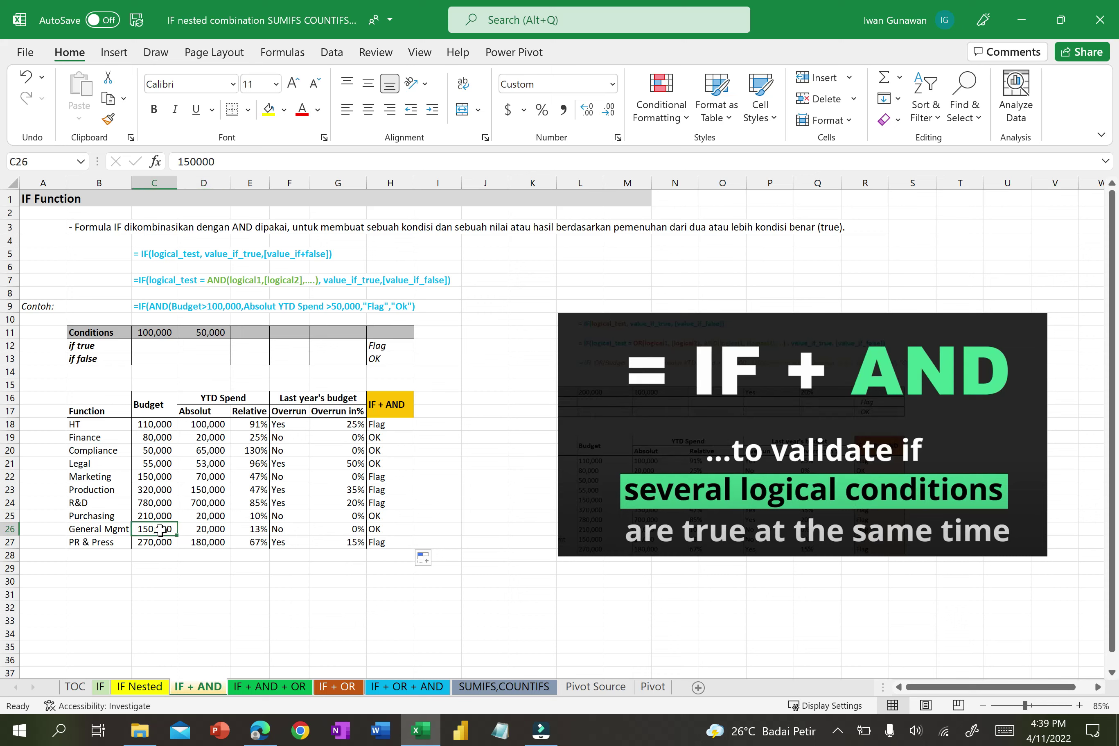
click(205, 530)
click(391, 532)
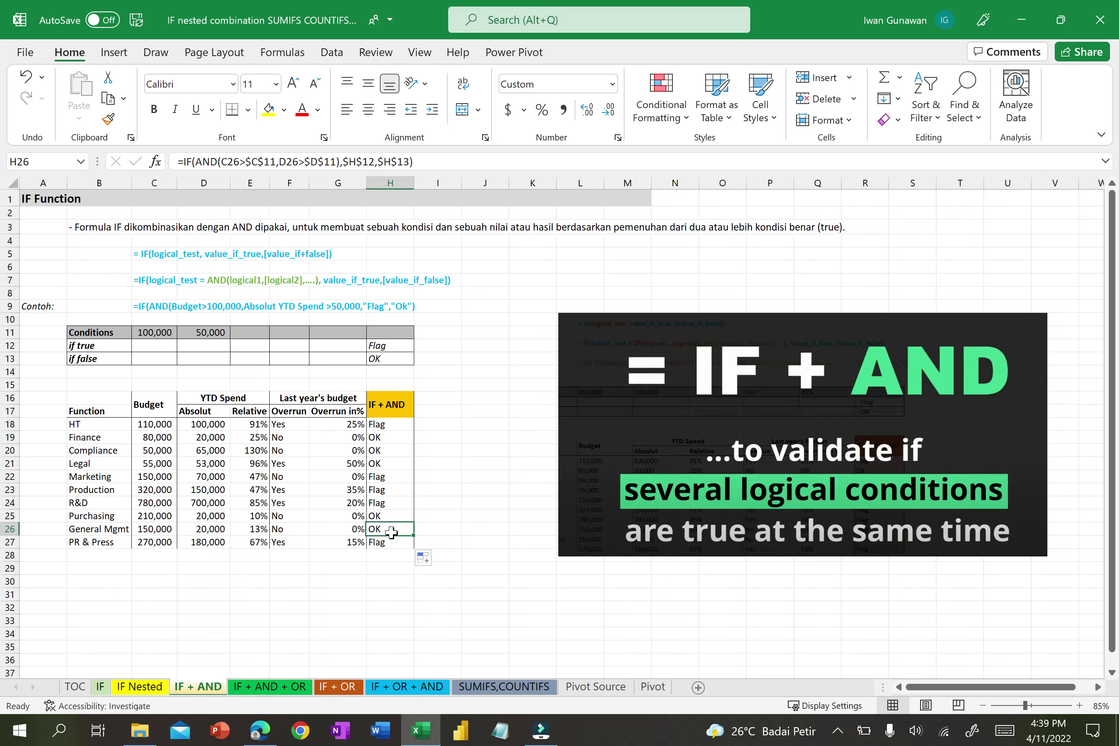
click(387, 357)
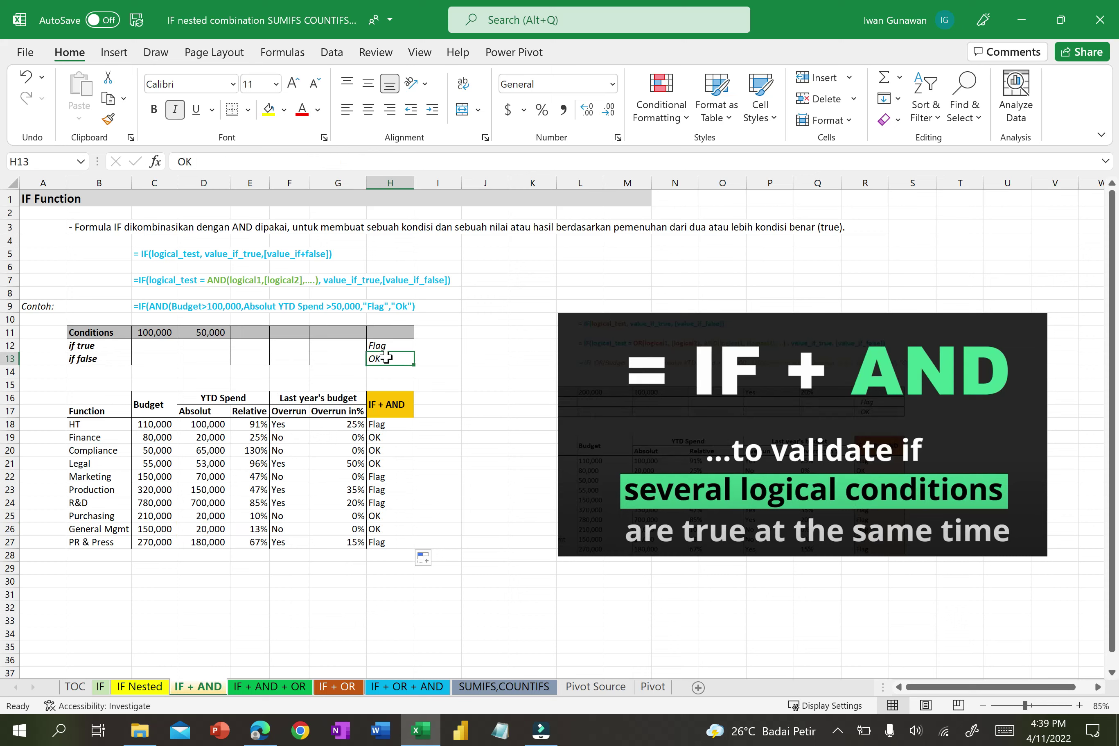
click(385, 528)
click(387, 543)
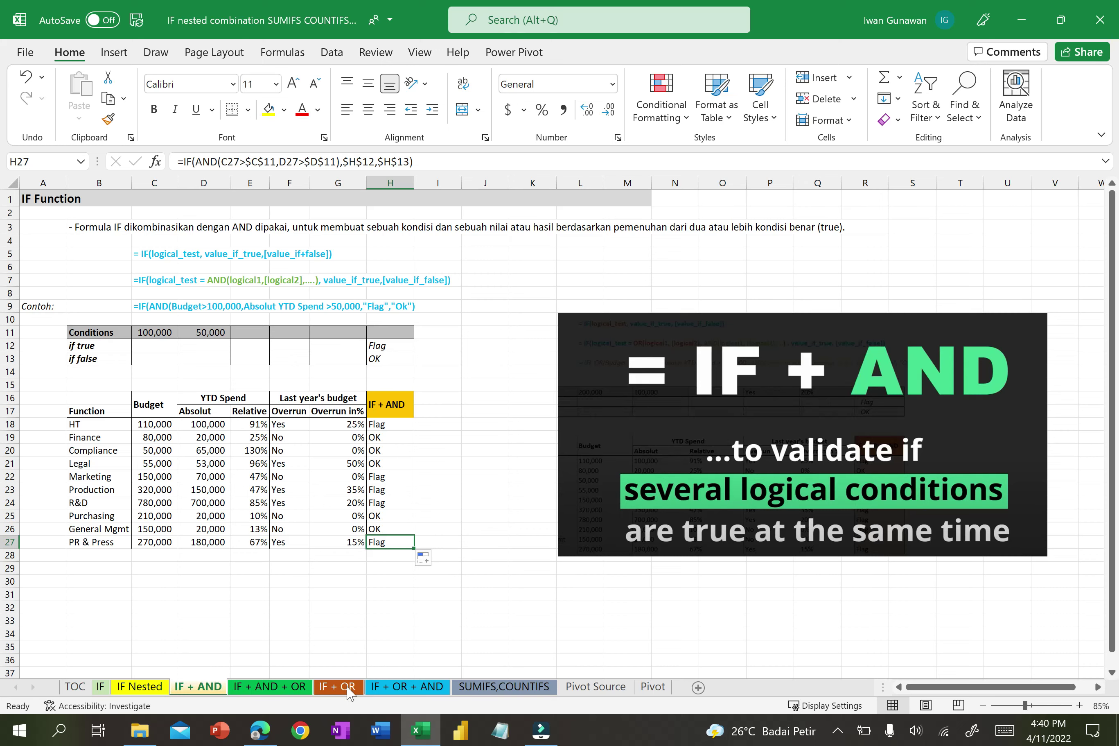
- Move the IF + OR sheet directly after IF + AND and examine the HT row's budget and absolute spend in C18 and D18
drag(333, 686, 238, 684)
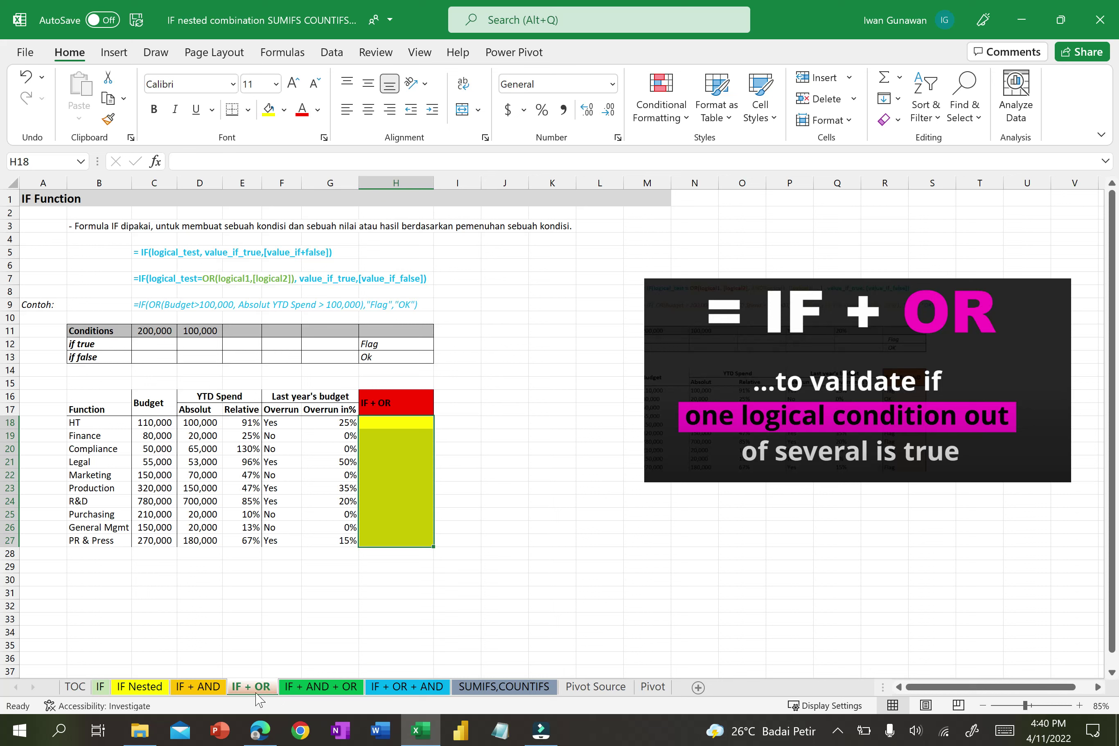
click(253, 604)
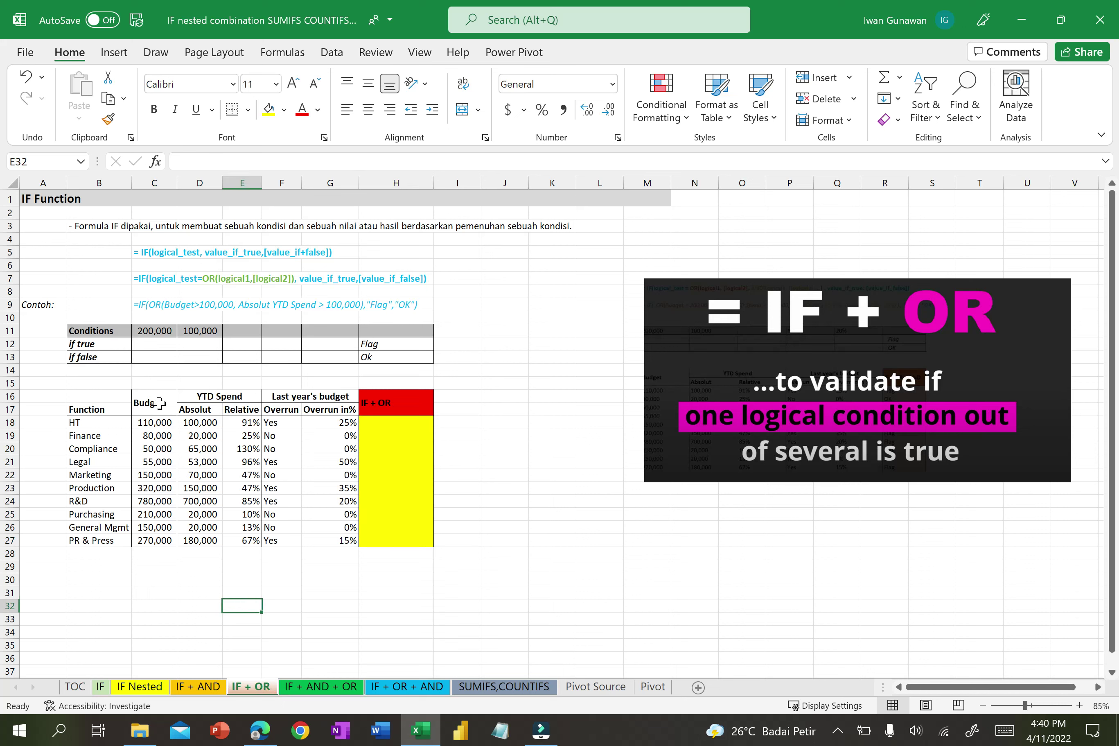
click(149, 423)
key(Right)
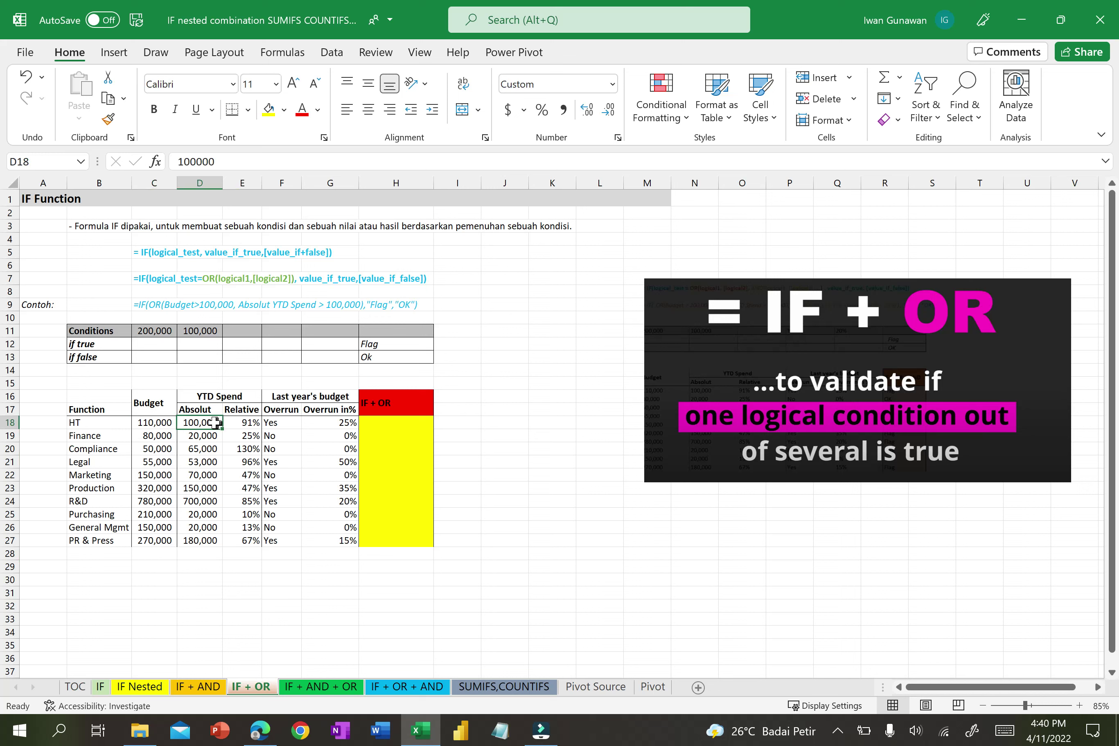
- Review the Budget and Absolut column headings and the HT row's values in C18 and D18
click(162, 427)
key(Right)
click(151, 403)
click(186, 411)
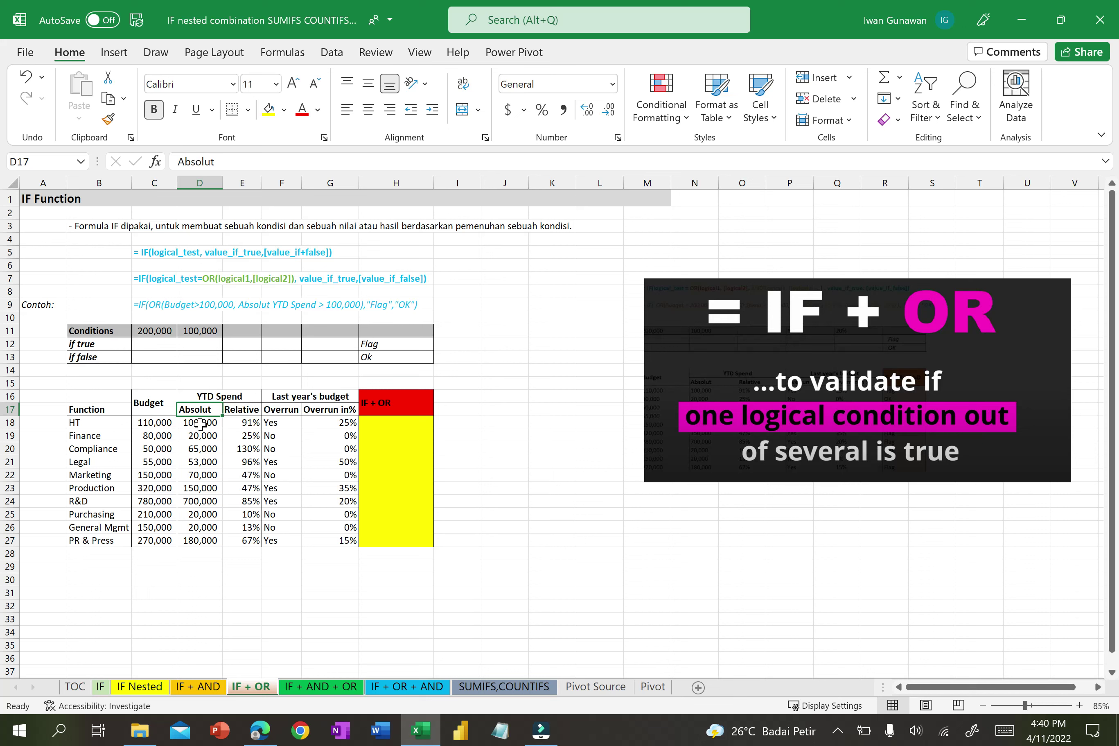
click(155, 421)
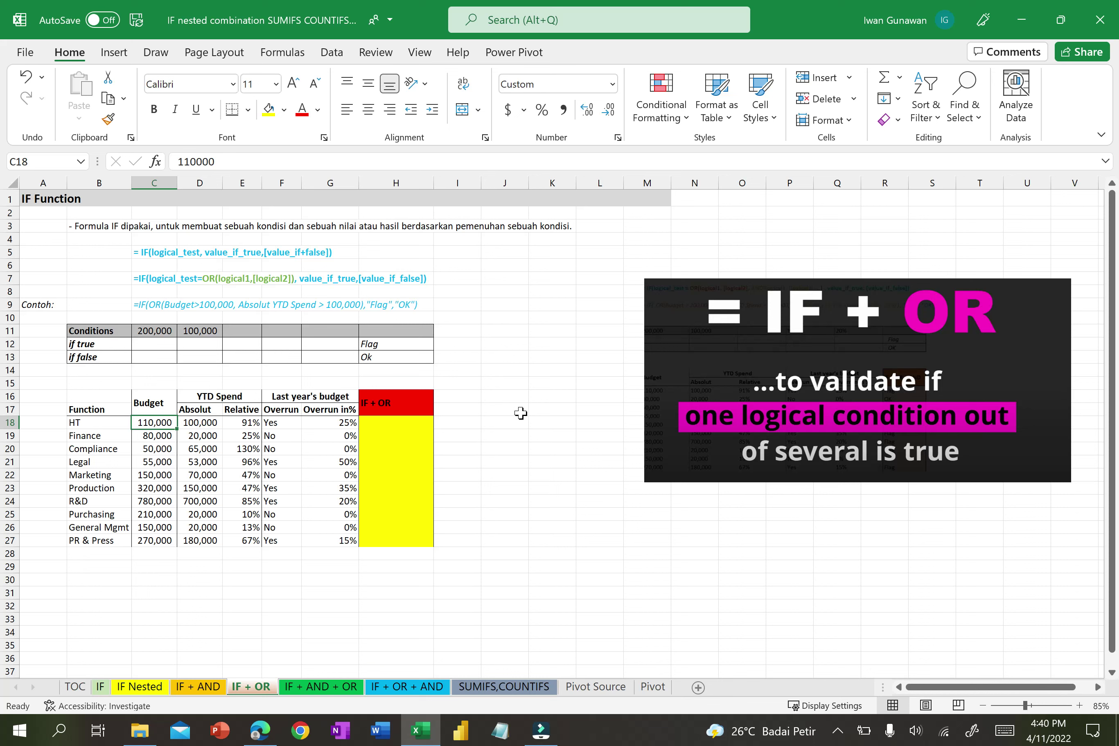
- Start an IF formula in H18 with an OR test whose first condition is C18>$C$11
click(419, 424)
text(=IF)
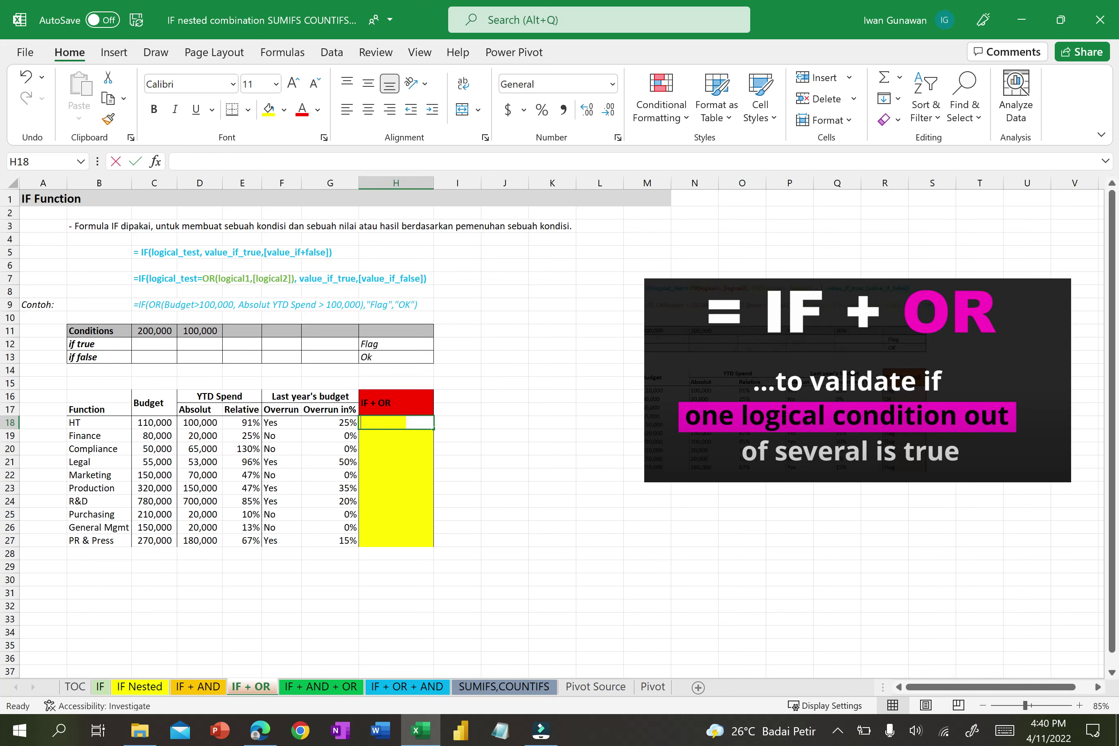
text(()
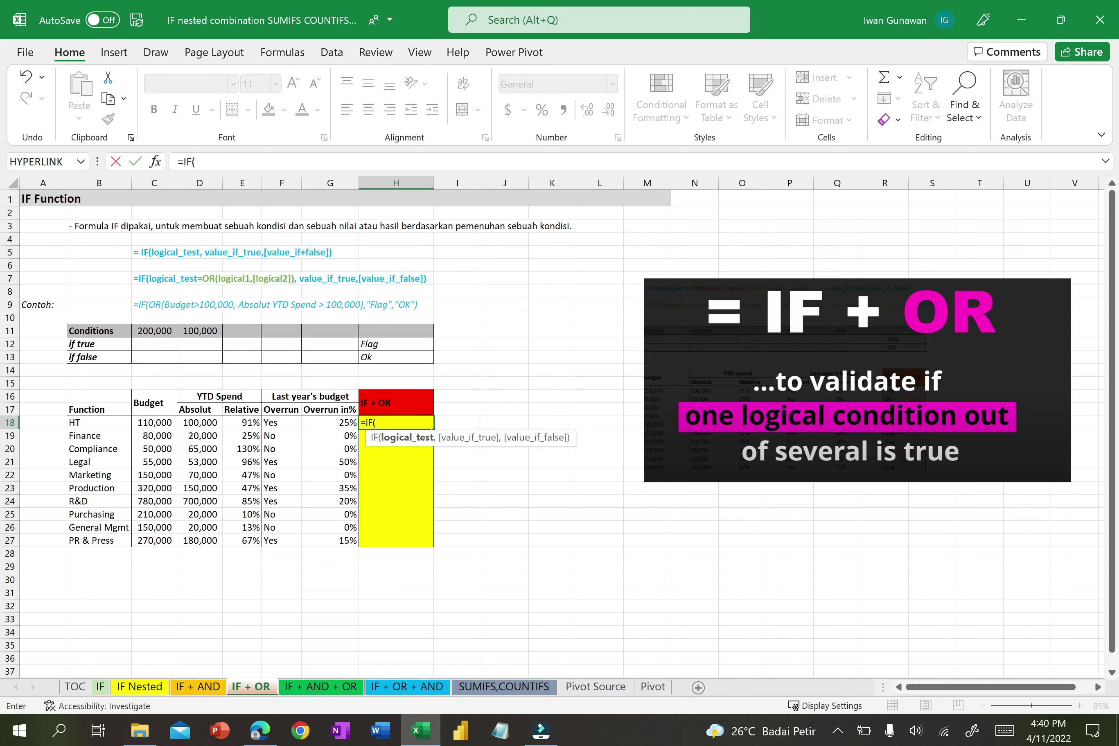
text(OR)
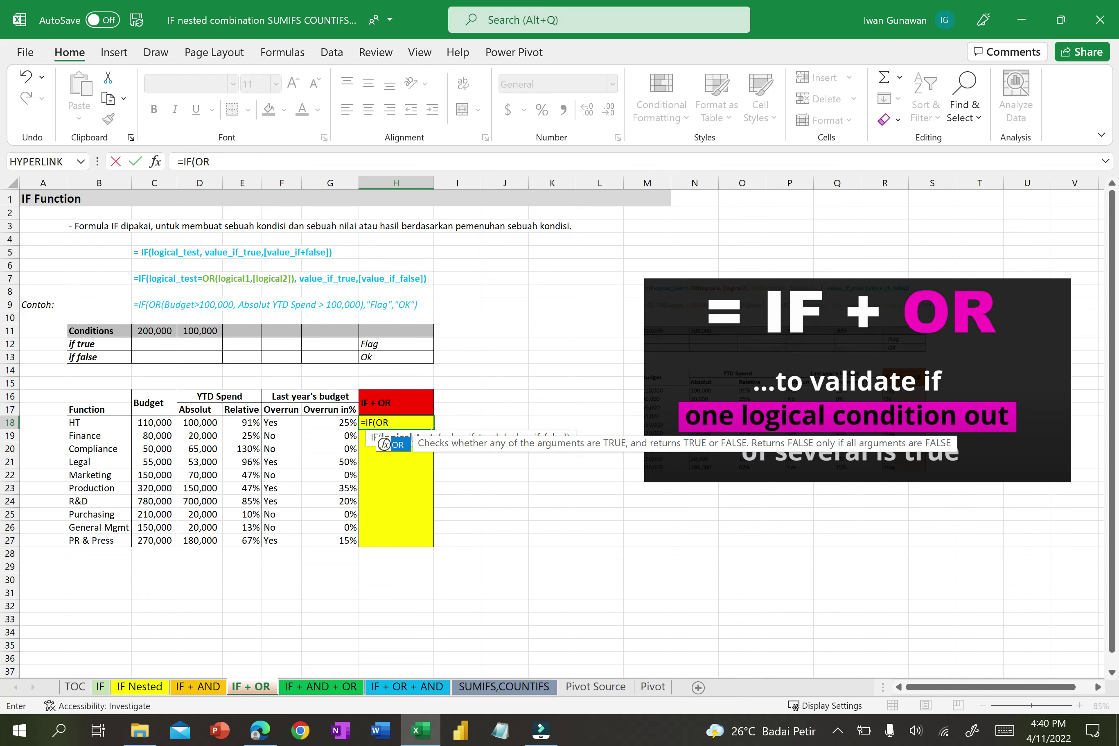
text(()
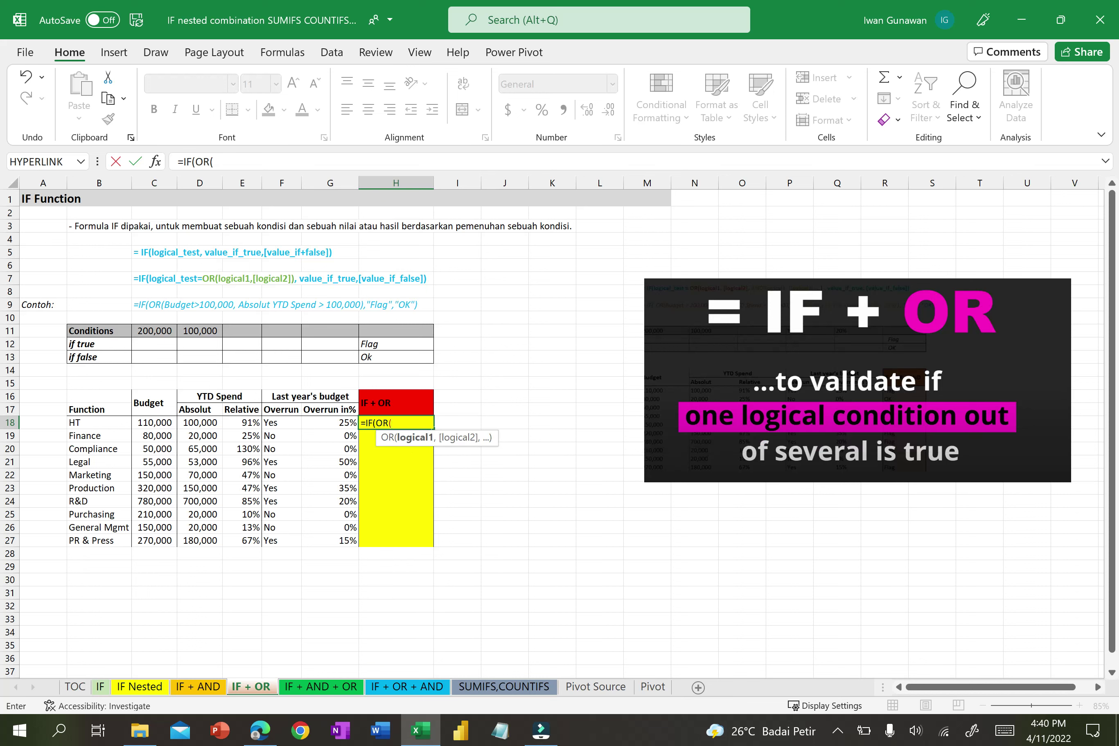
click(157, 424)
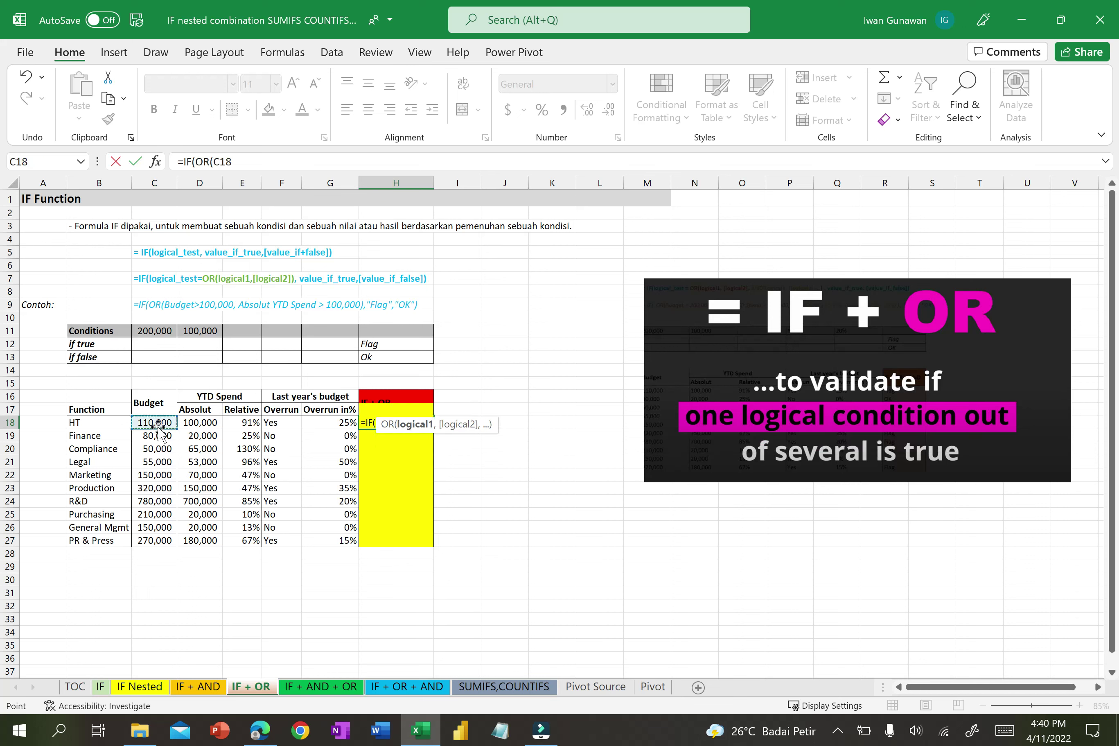
text(>)
click(161, 328)
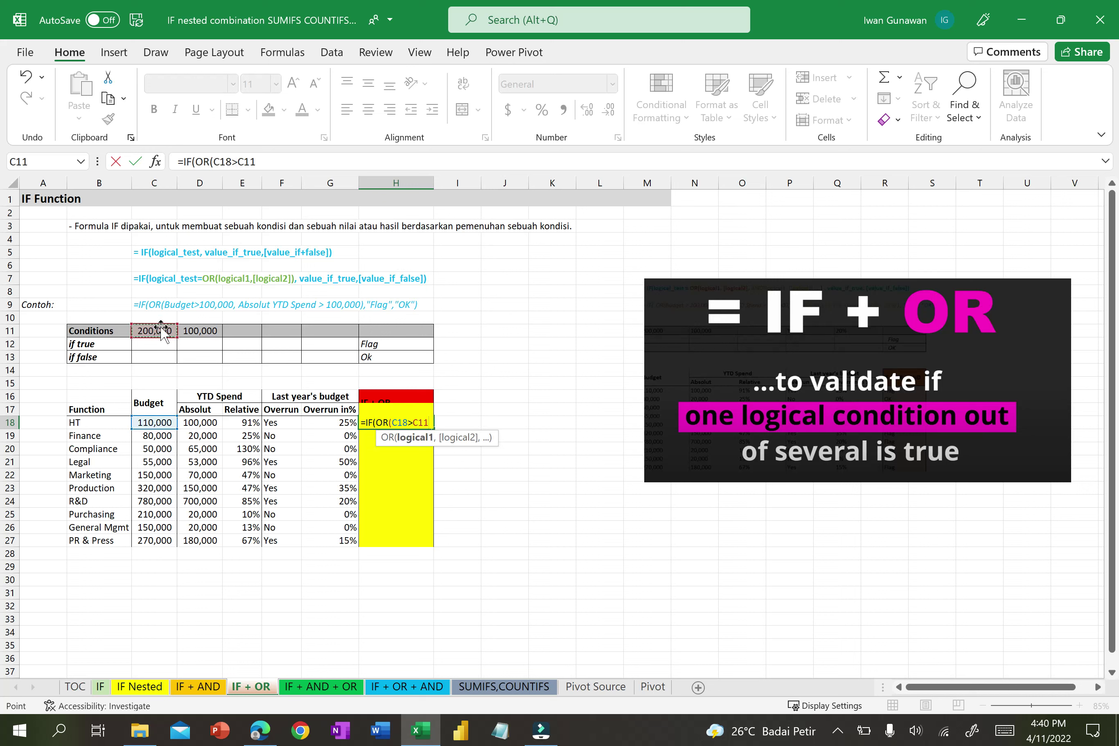
key(F4)
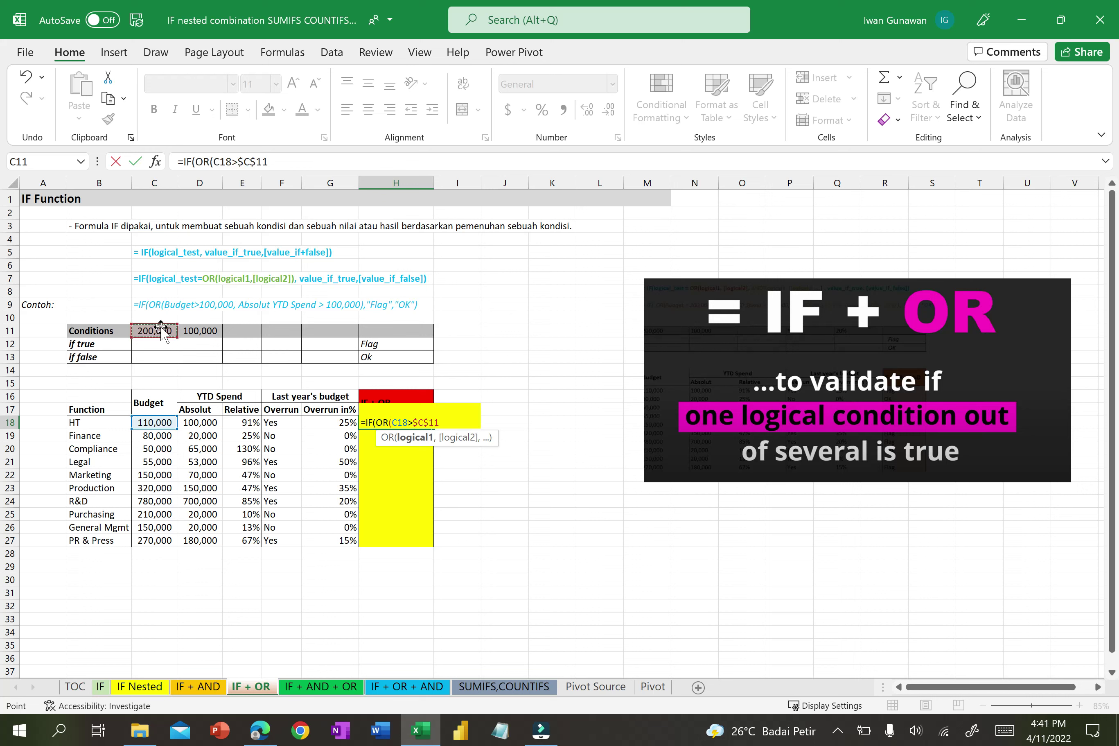
text(,)
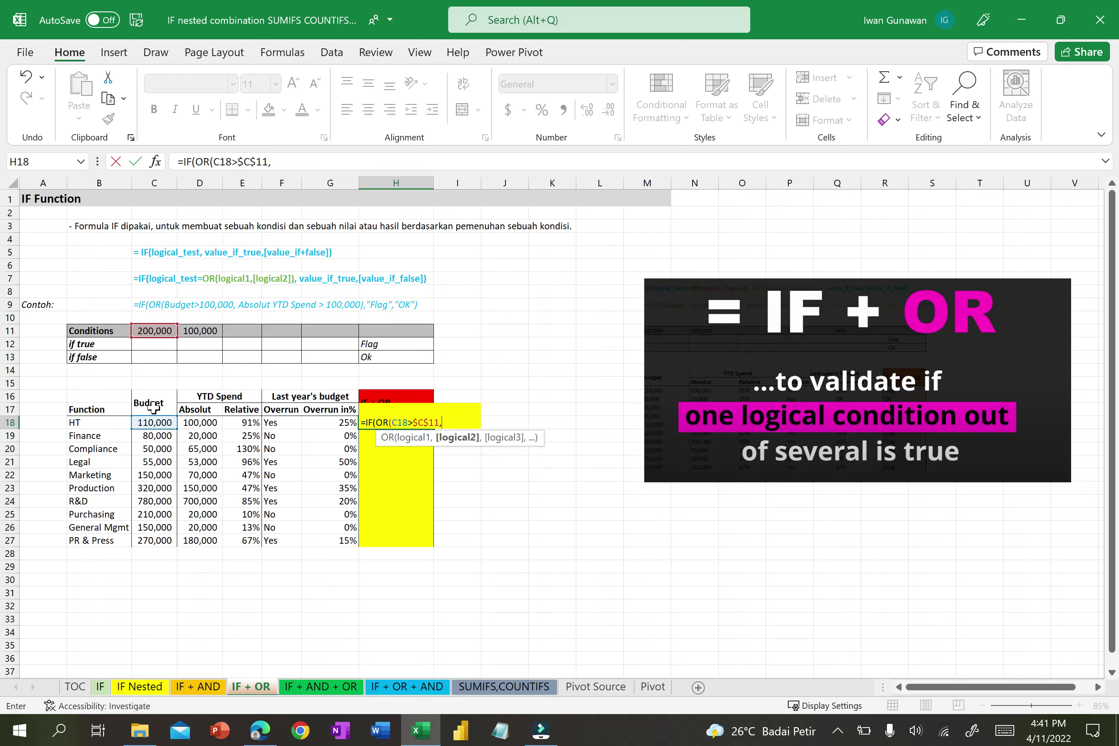
- Add D18>$D$11 as the second OR condition in the H18 formula, with an absolute reference to the threshold, and close the OR test
click(205, 423)
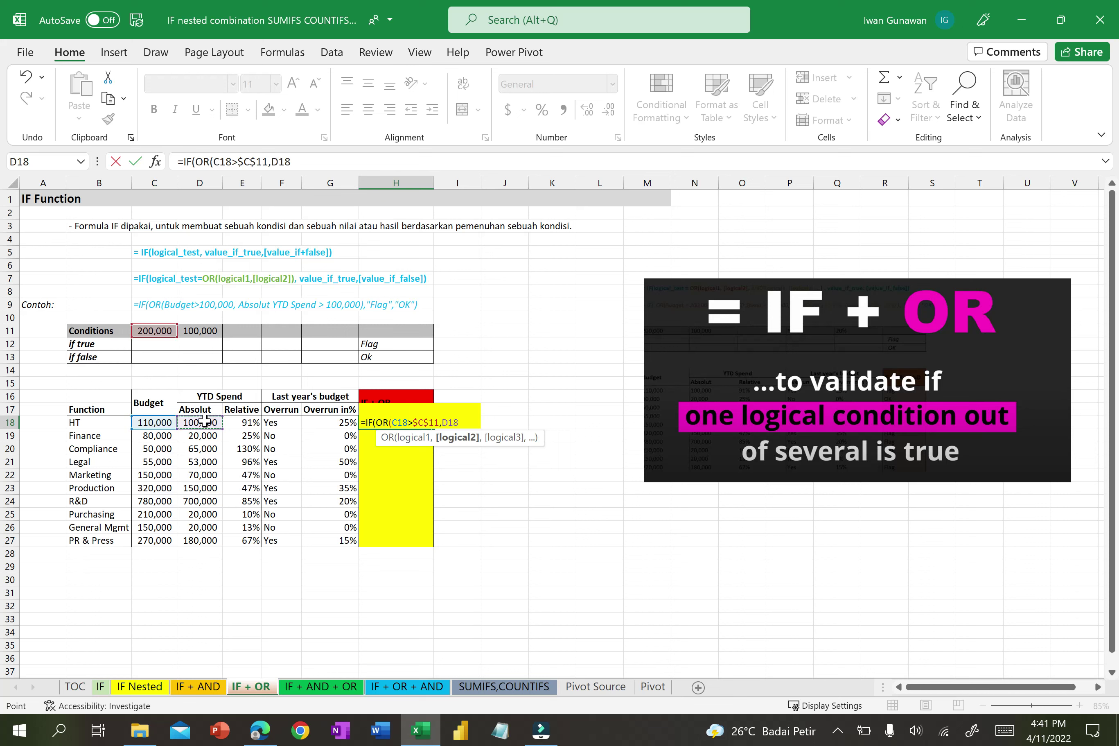
text(>)
click(202, 330)
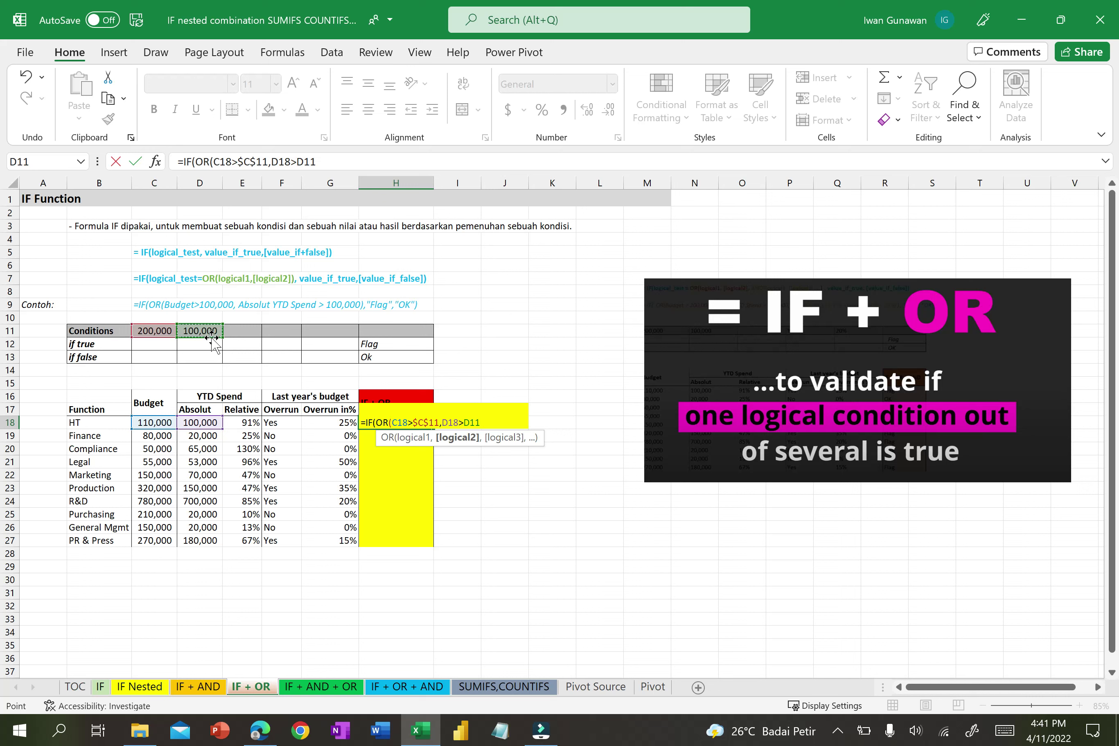
text(),)
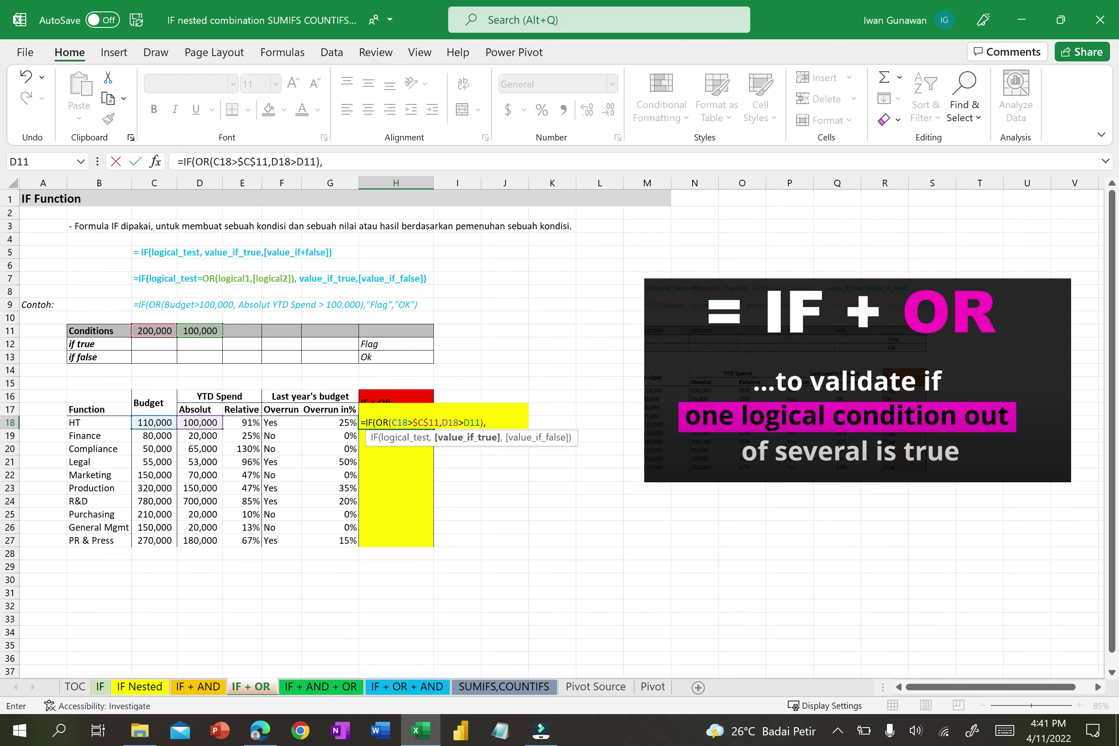
click(463, 423)
key(F4)
- Complete the H18 formula with $H$12 as the true value and $H$13 as the false value, and fill it down to H27
click(498, 423)
click(388, 345)
key(F4)
text(,)
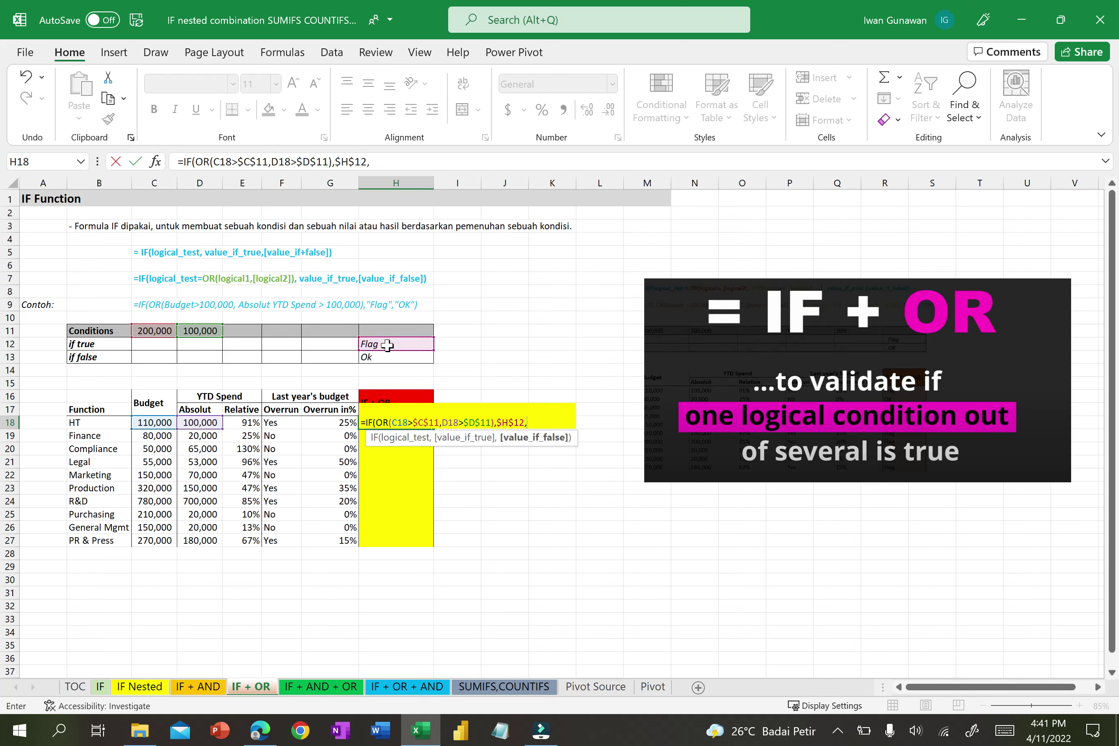
click(399, 357)
key(F4)
text())
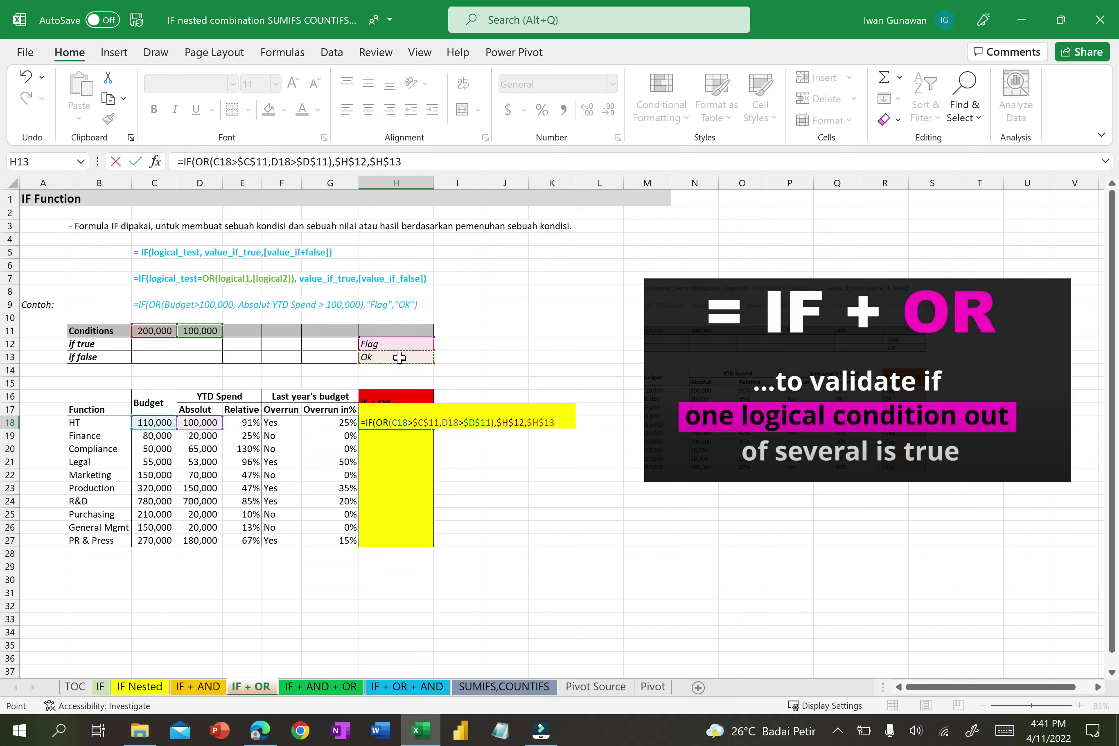
key(Return)
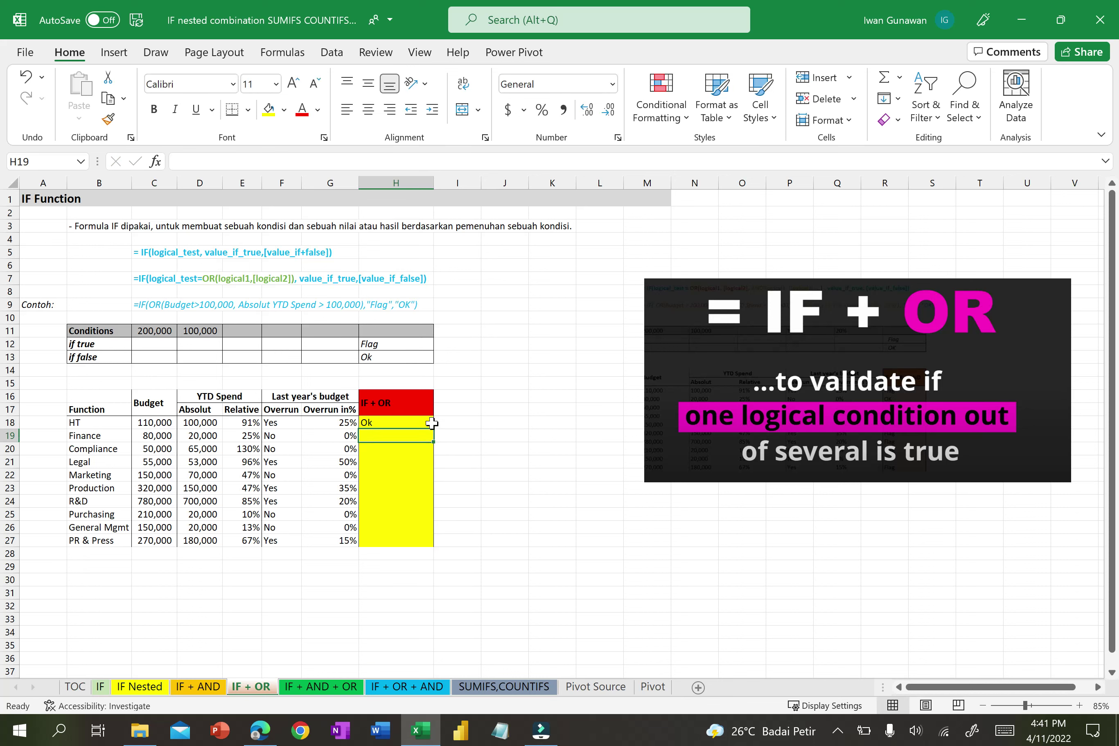
click(384, 422)
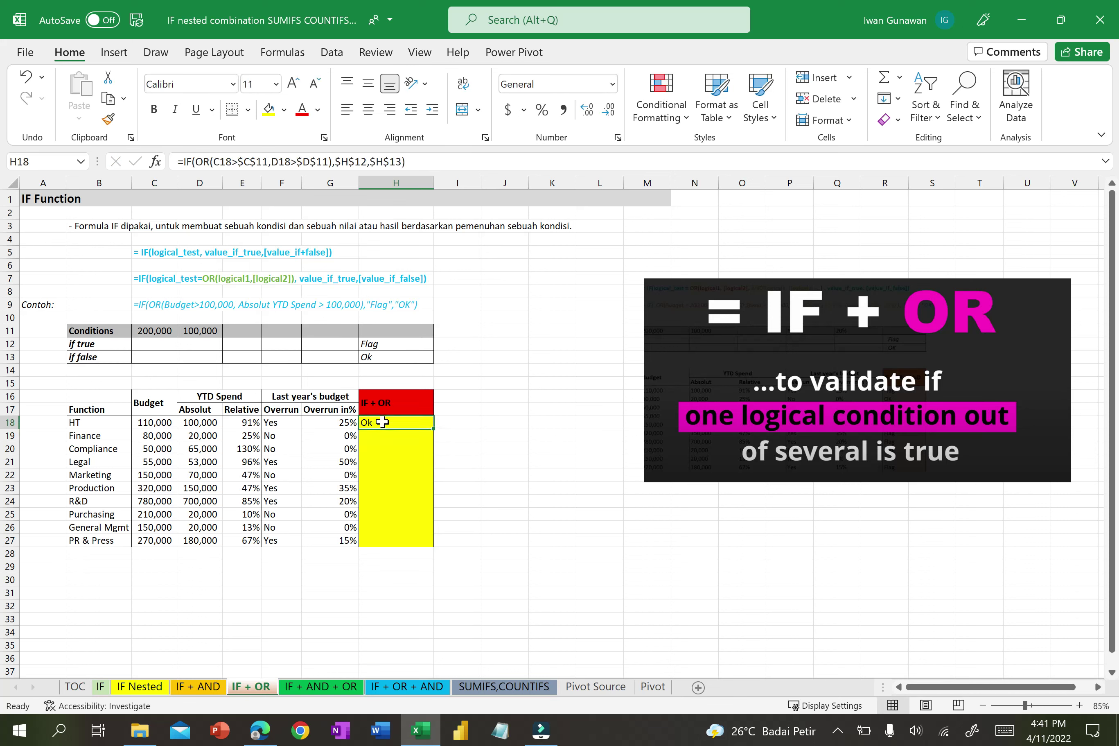
double_click(434, 429)
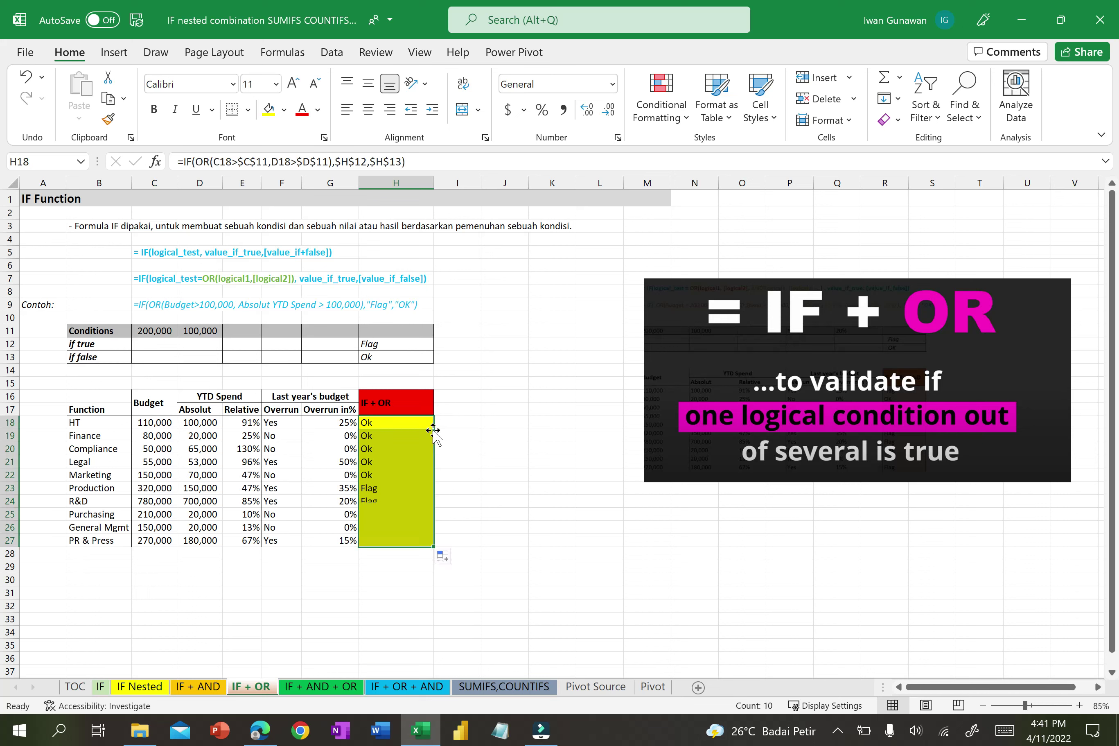
- Check the HT row's budget and absolute spend against the conditions, and its IF + OR result against the false value in H13
click(154, 424)
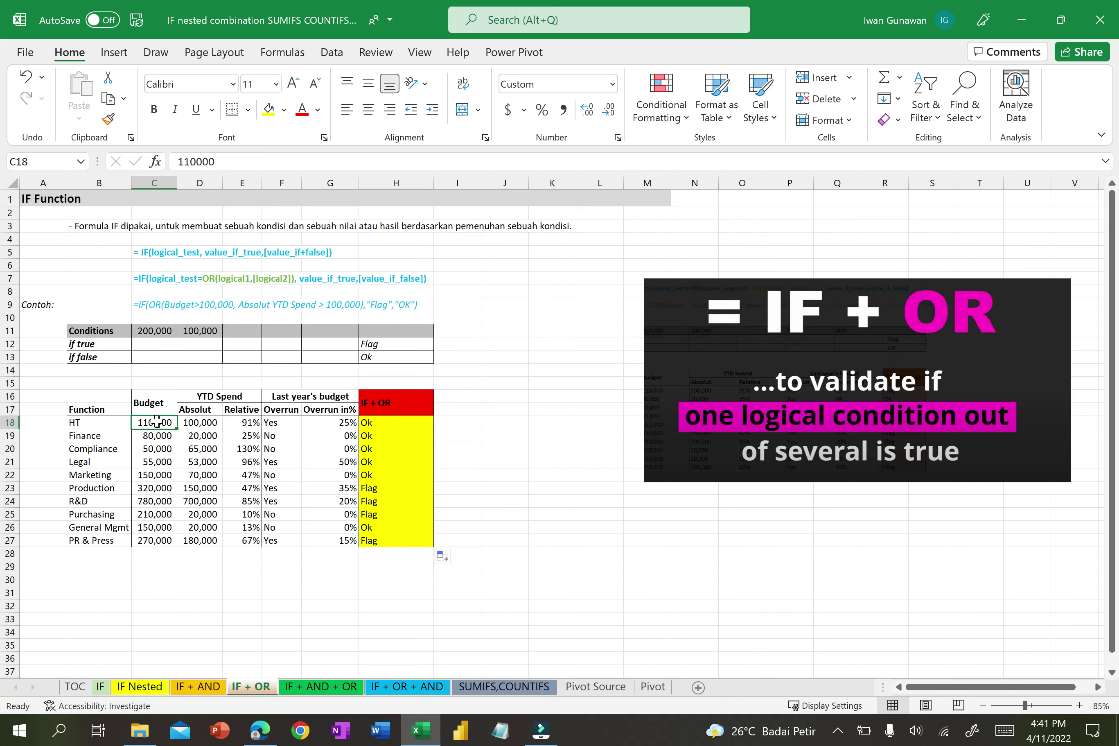
click(200, 419)
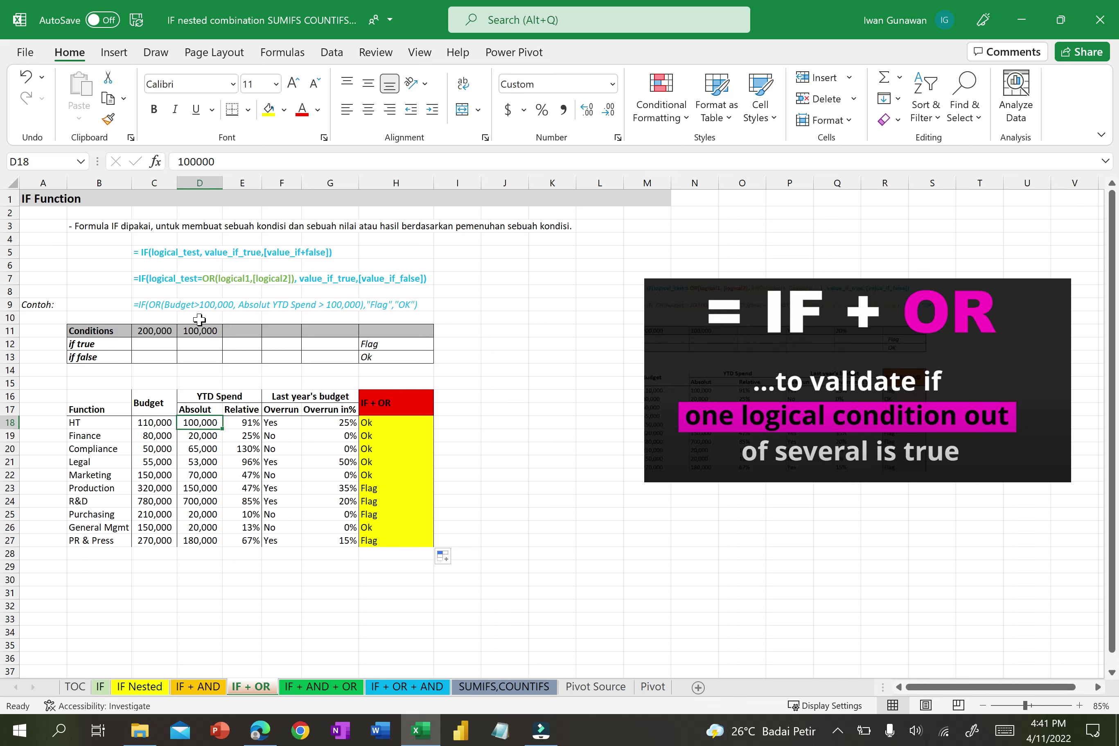
click(154, 422)
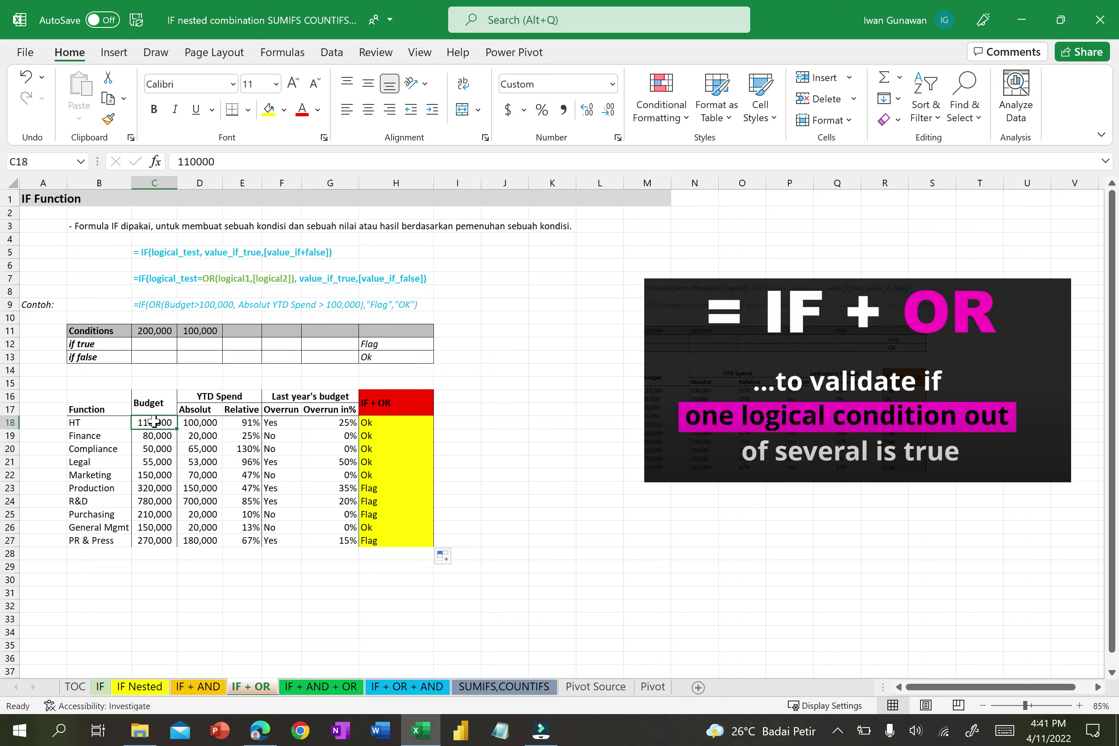
click(201, 422)
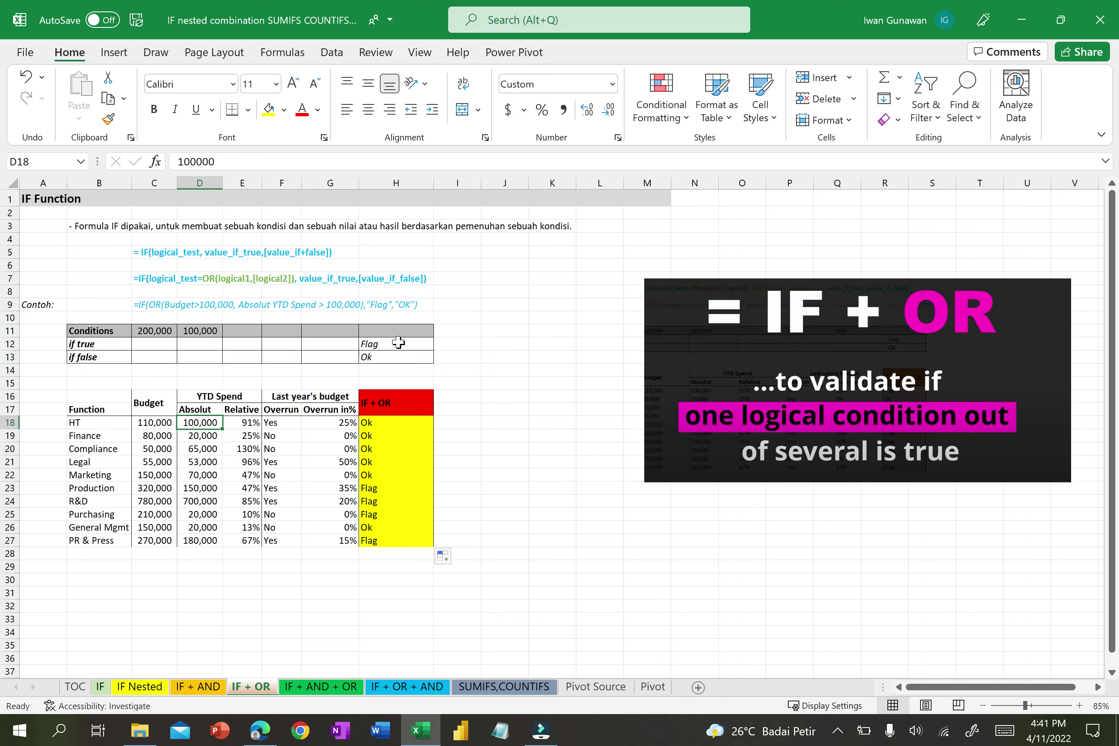
click(391, 358)
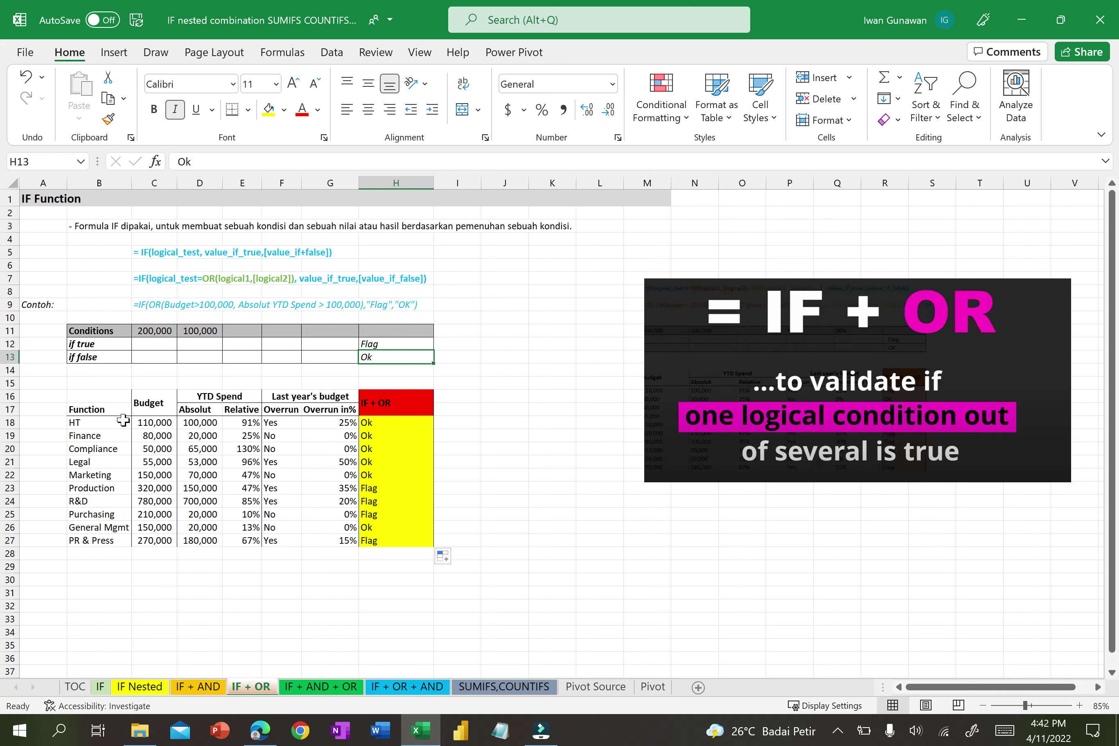
click(157, 422)
click(212, 423)
click(157, 422)
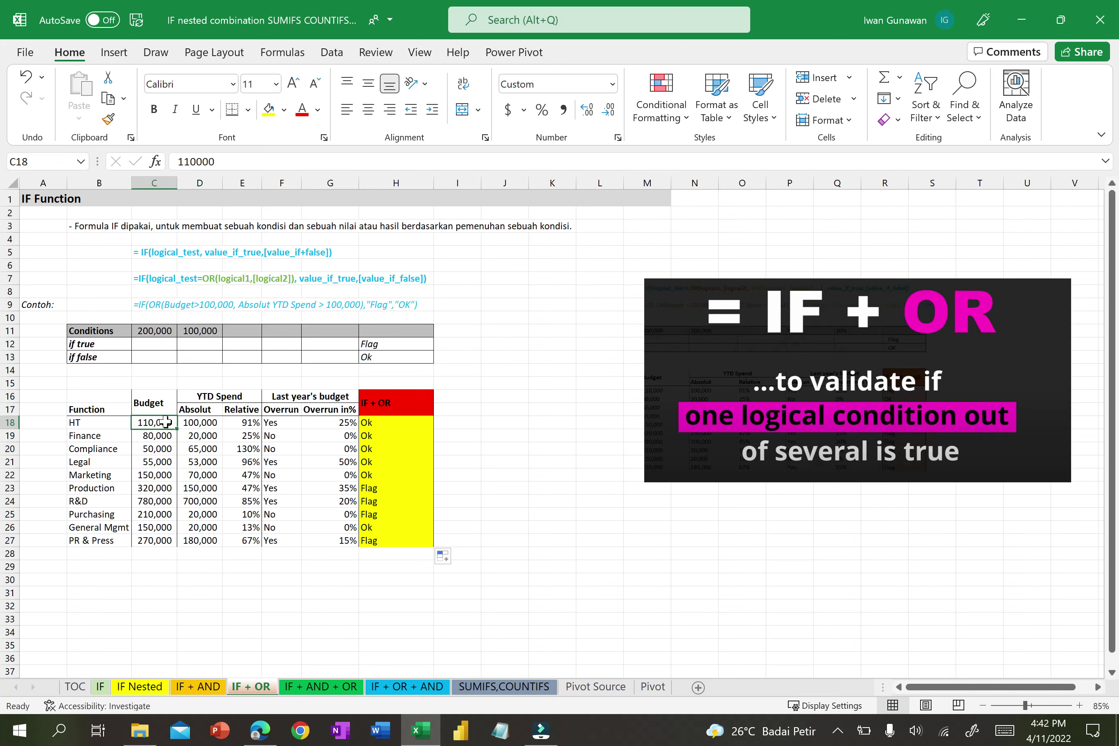
click(393, 422)
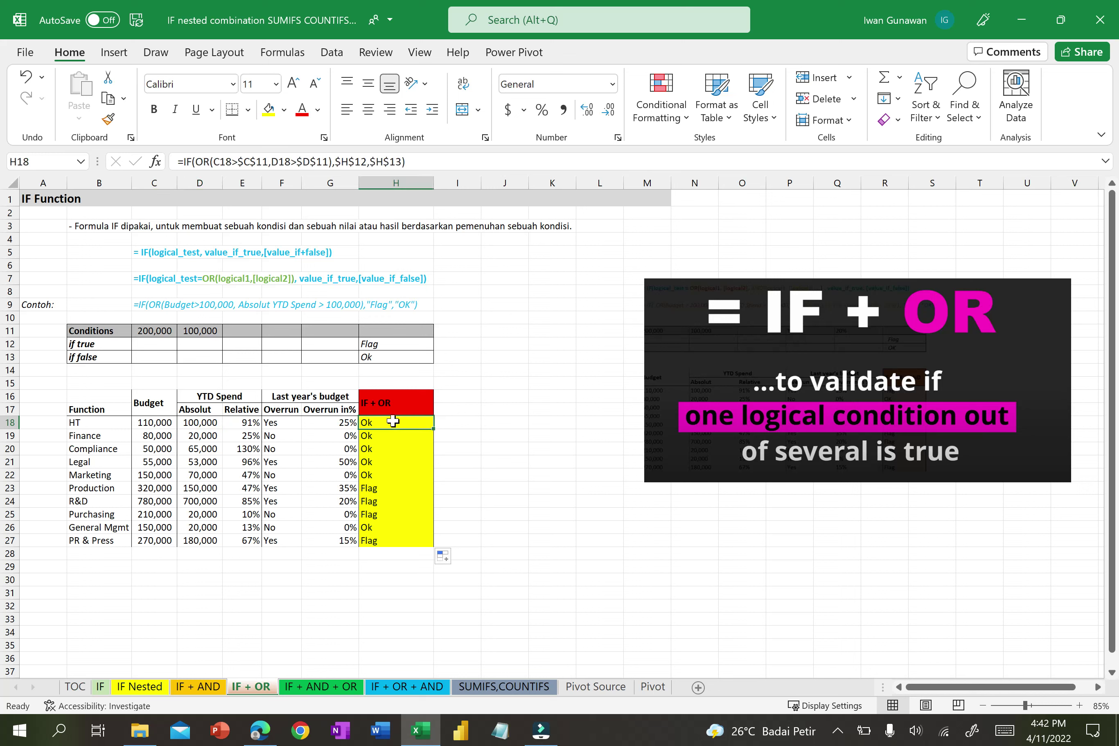
click(153, 423)
click(213, 421)
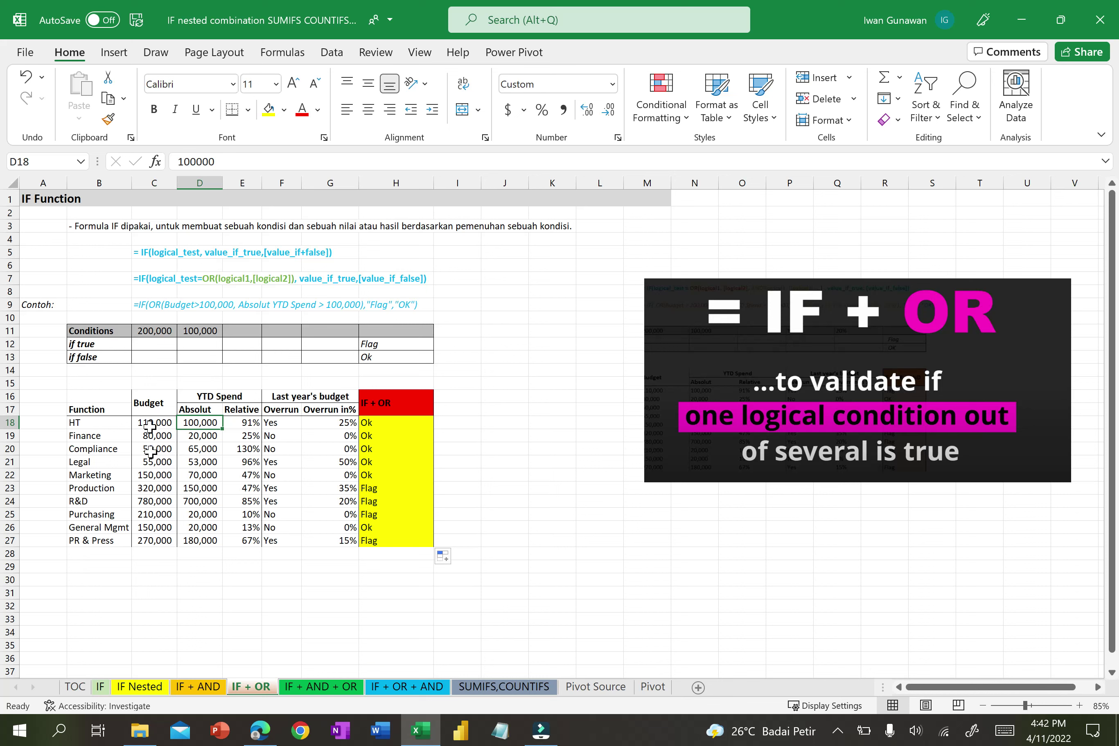
- Check the Production row's budget and absolute spend in C23 and D23 and its IF + OR result in H23
click(148, 488)
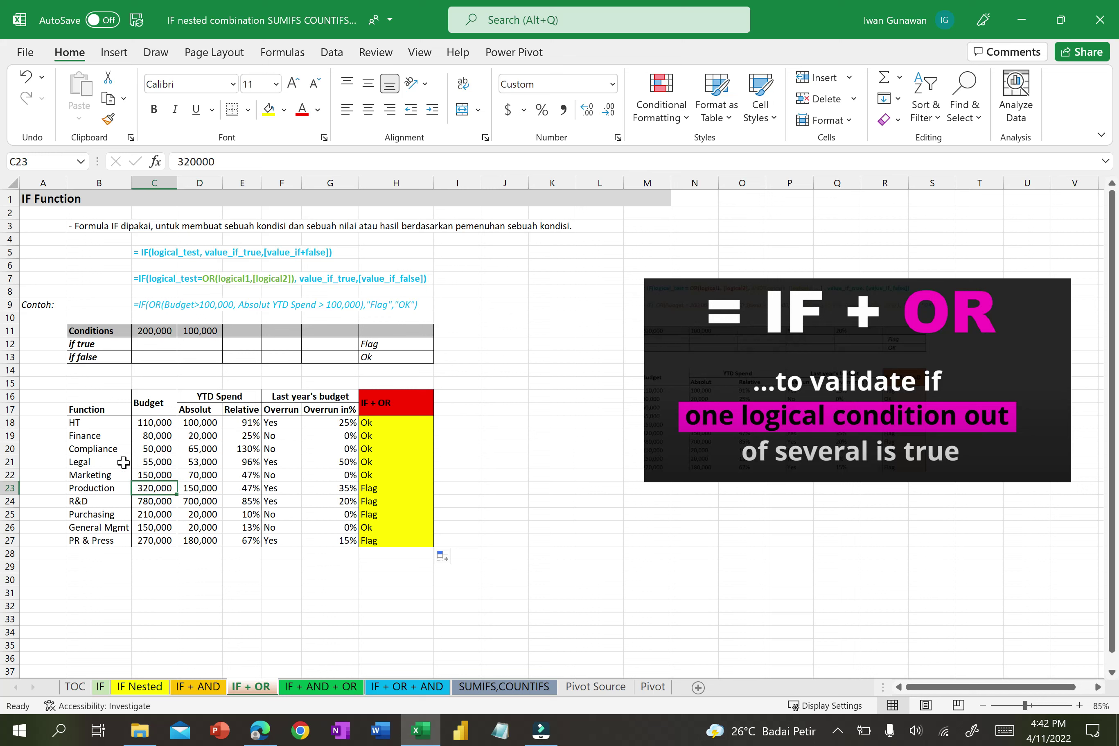
click(195, 487)
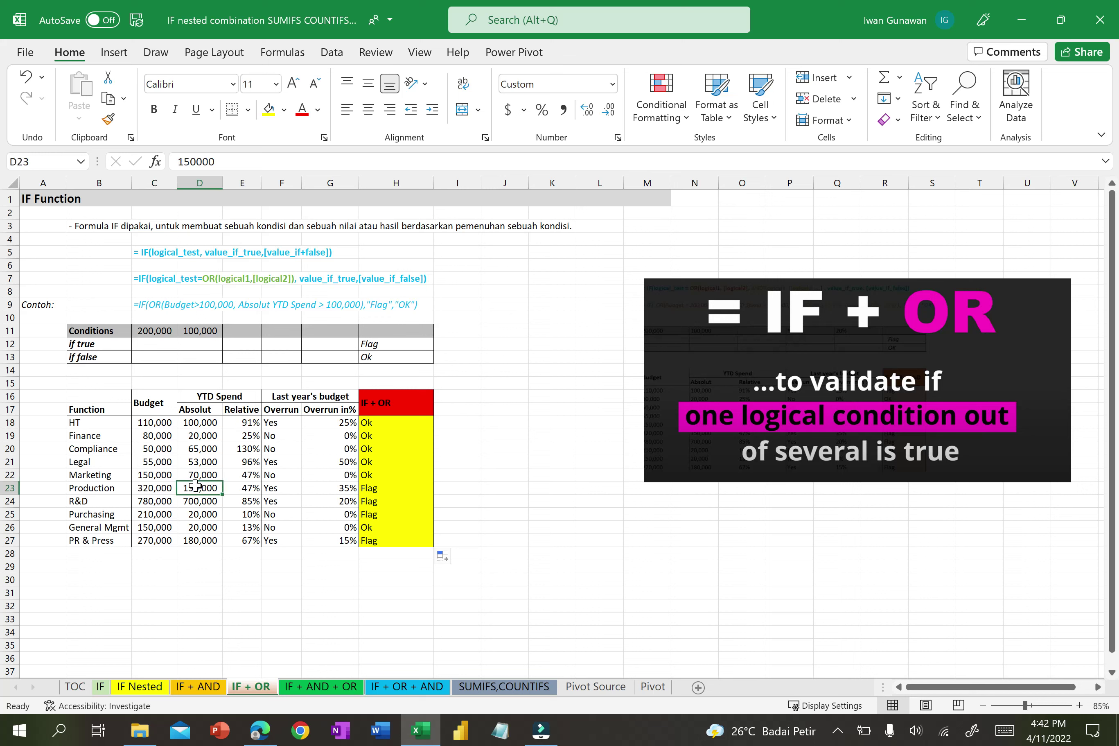
click(149, 490)
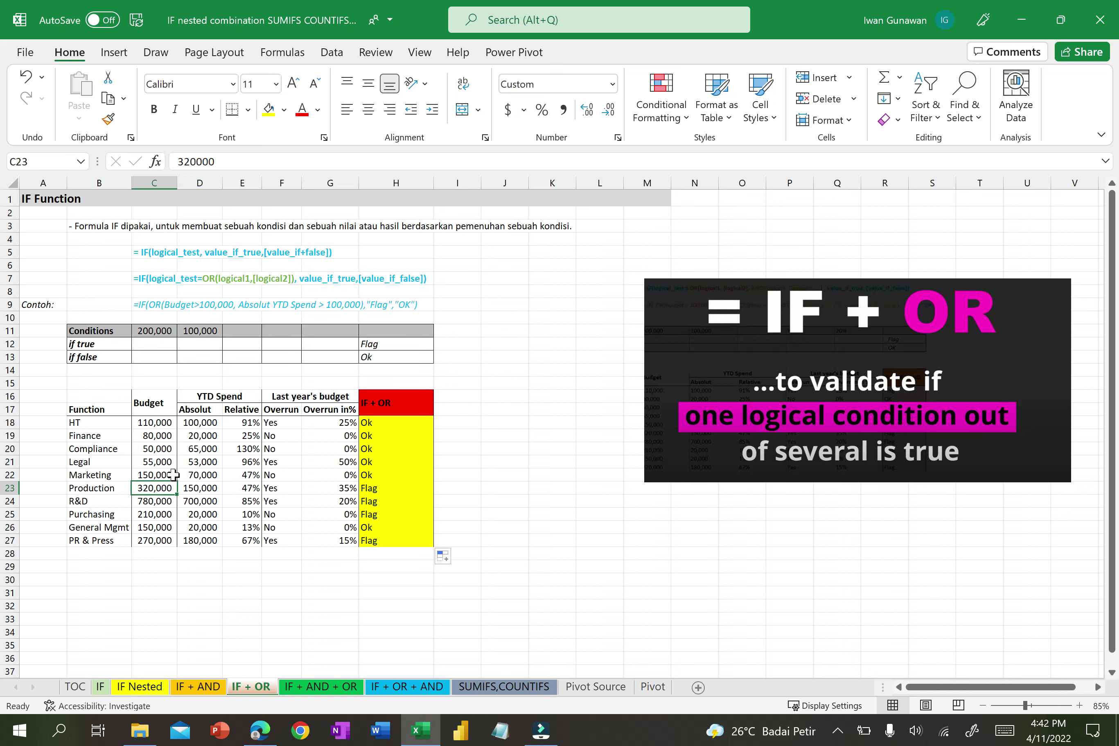
click(381, 488)
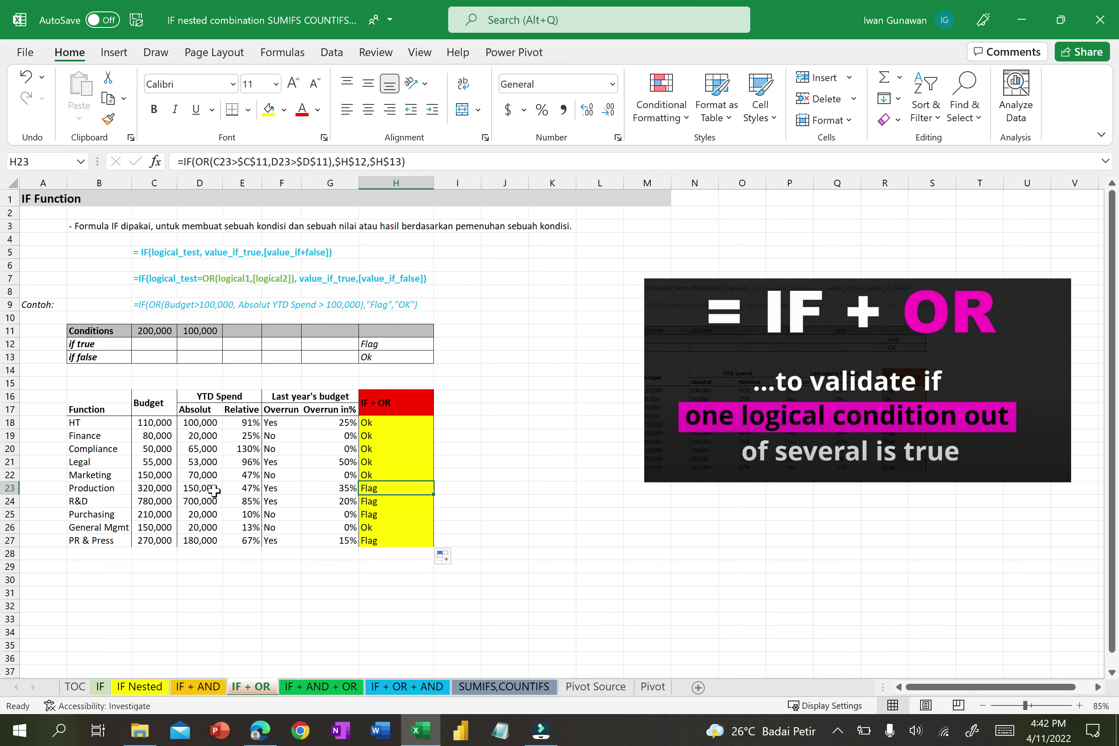
- Check the Purchasing row's budget and absolute spend in C25 and D25, comparing the spend with the threshold in D11
click(154, 515)
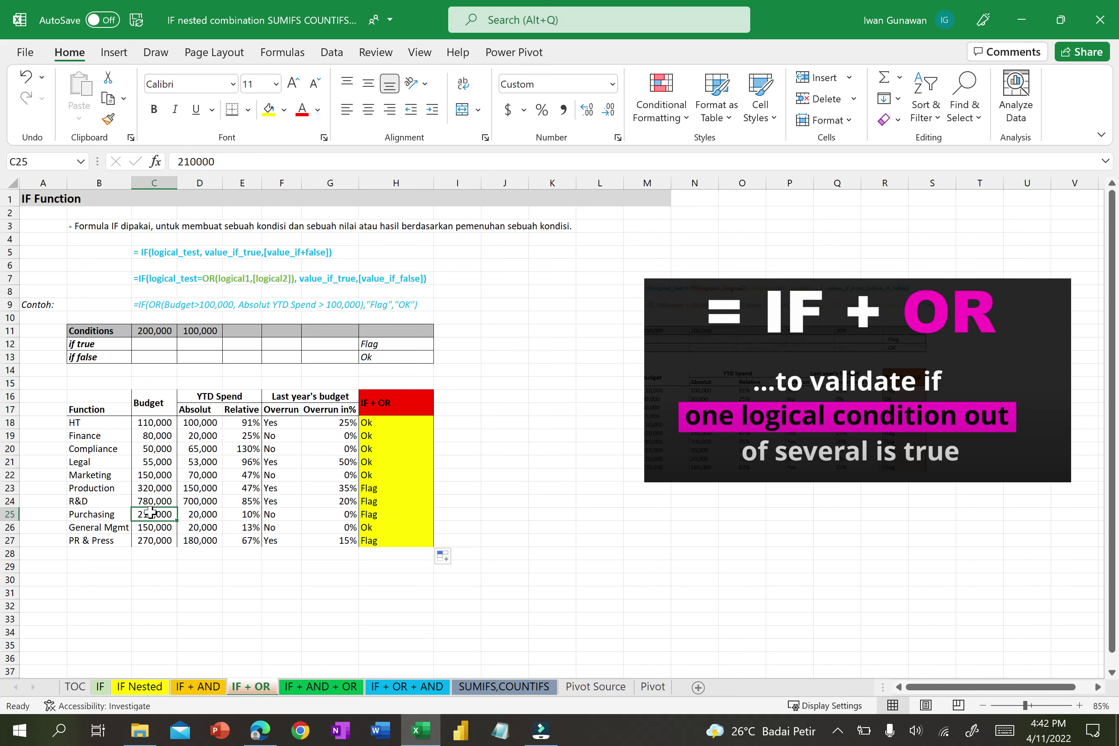
click(210, 517)
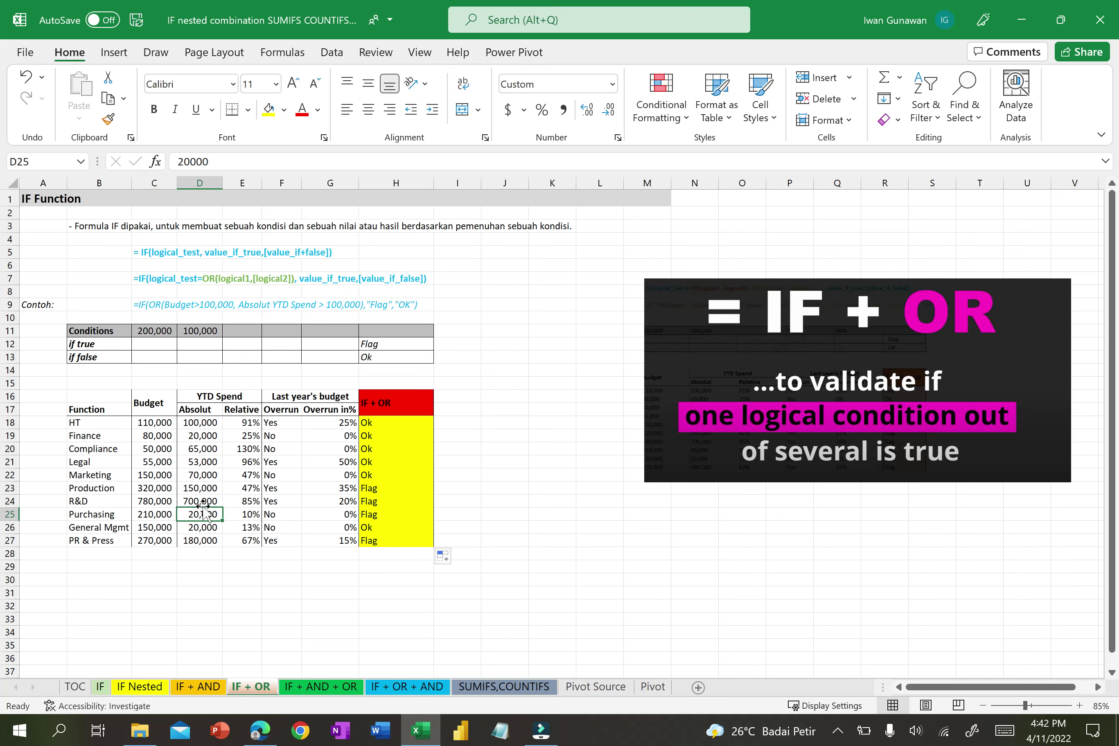
click(198, 333)
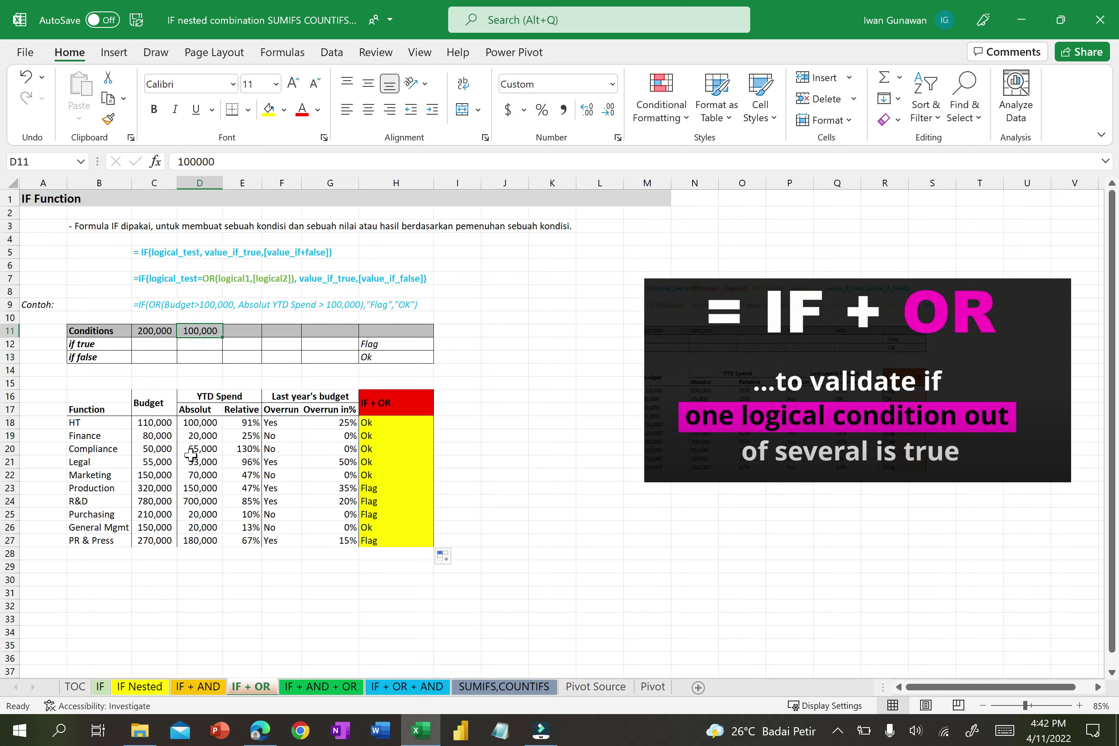
click(199, 516)
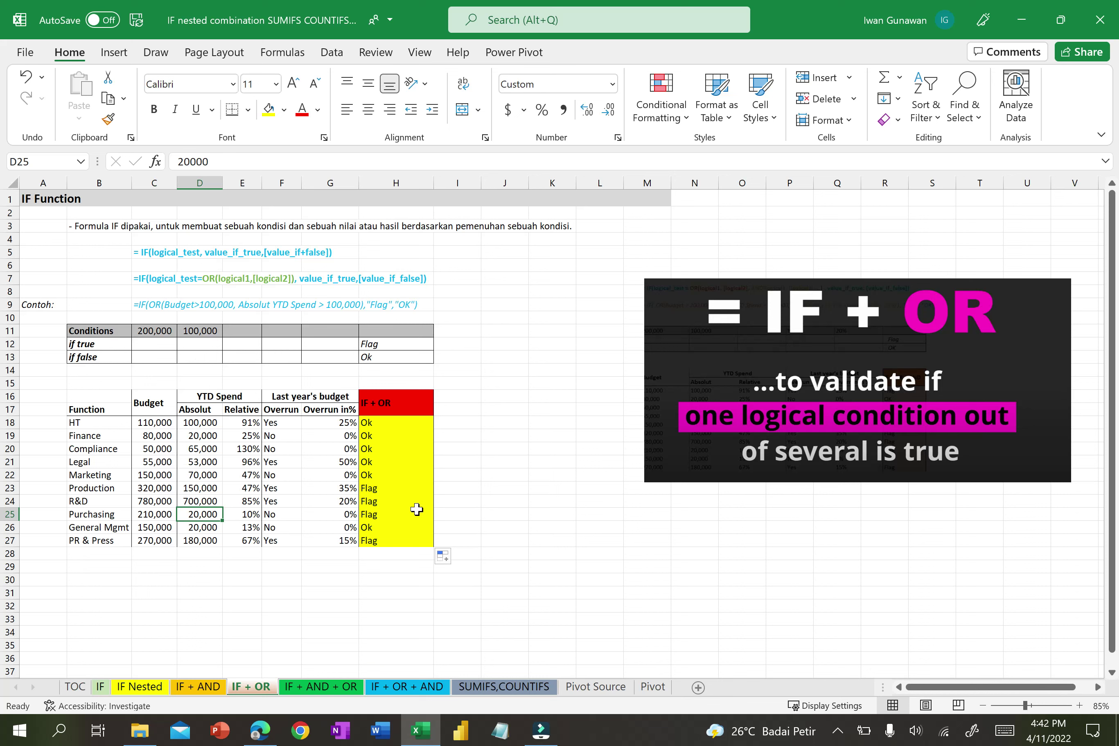
click(154, 516)
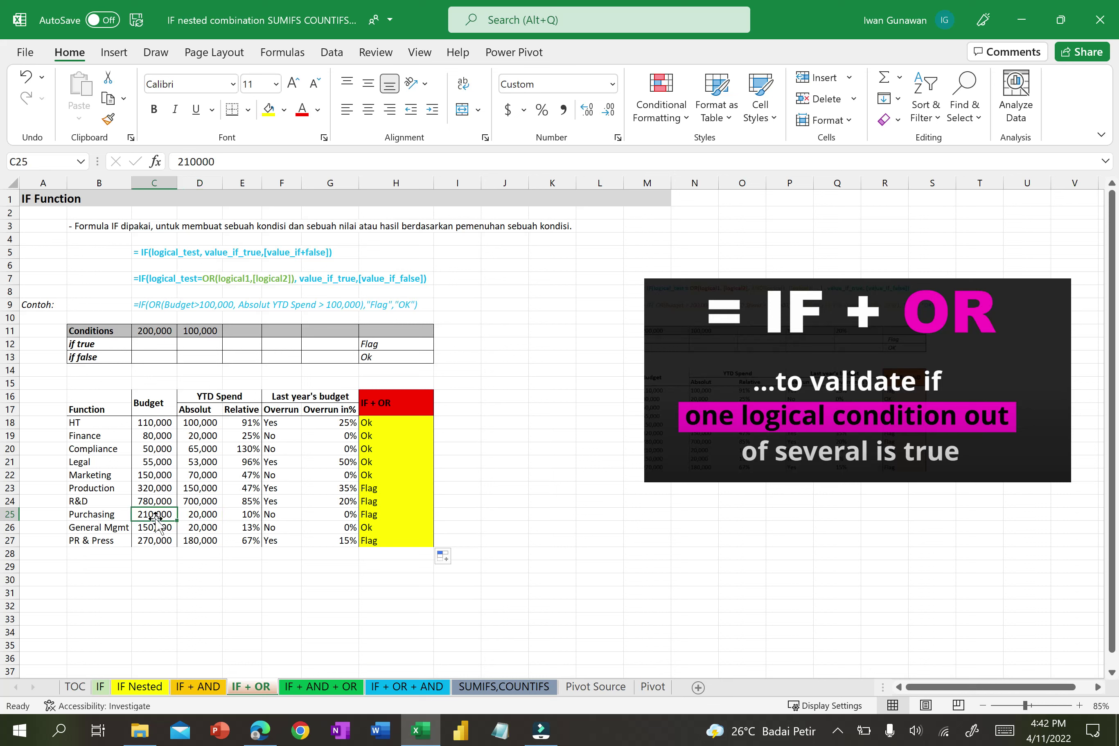
- Check the Purchasing row's absolute spend, budget and IF + OR result in H25 against the true value in H12
click(199, 515)
click(148, 514)
click(389, 512)
drag(65, 344, 82, 344)
click(99, 345)
click(403, 344)
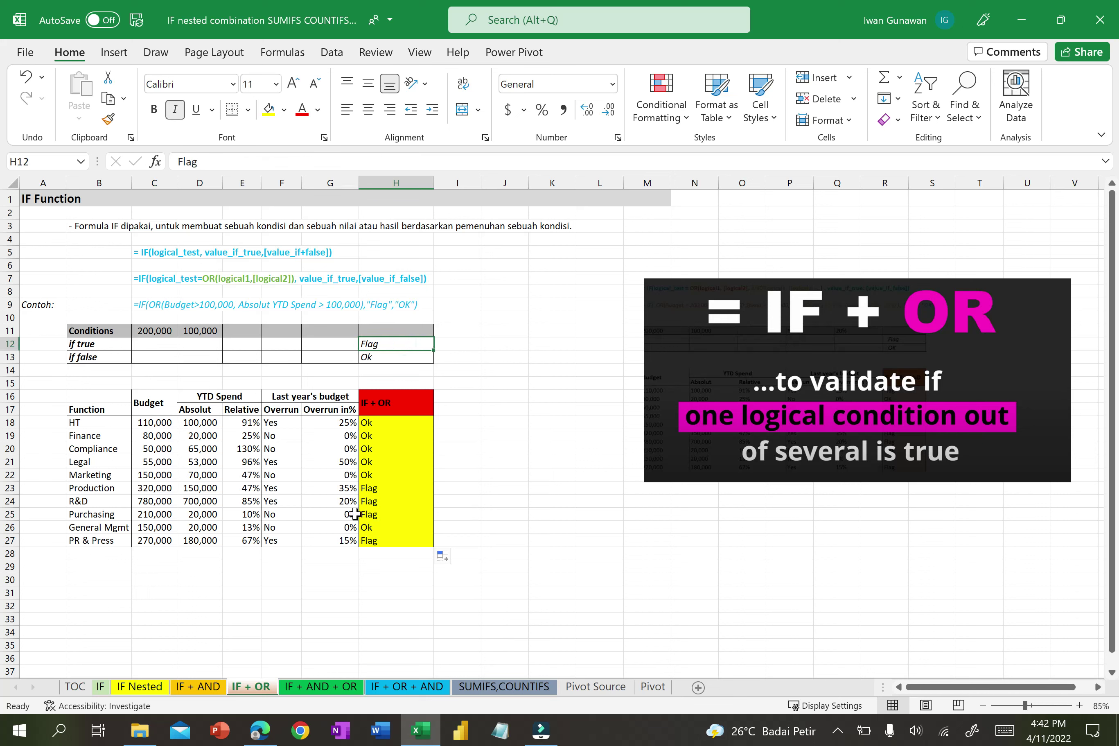
click(400, 514)
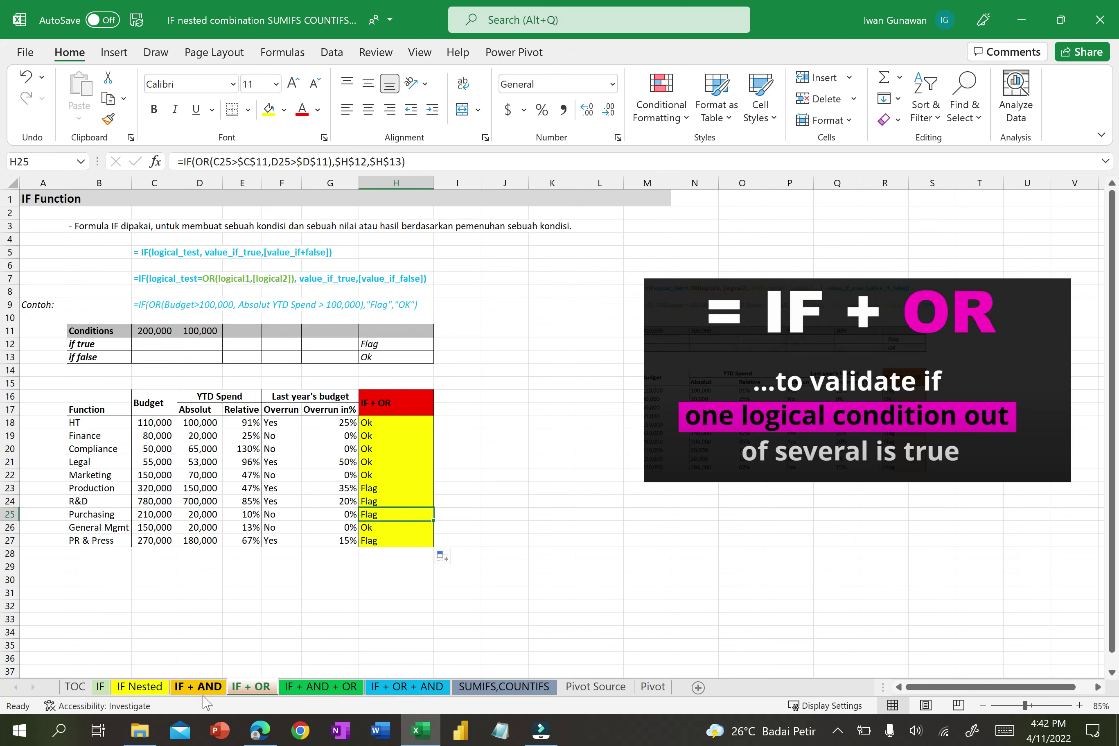
- Open the IF + AND + OR sheet and shrink and reposition its banner picture beside the conditions table
click(321, 689)
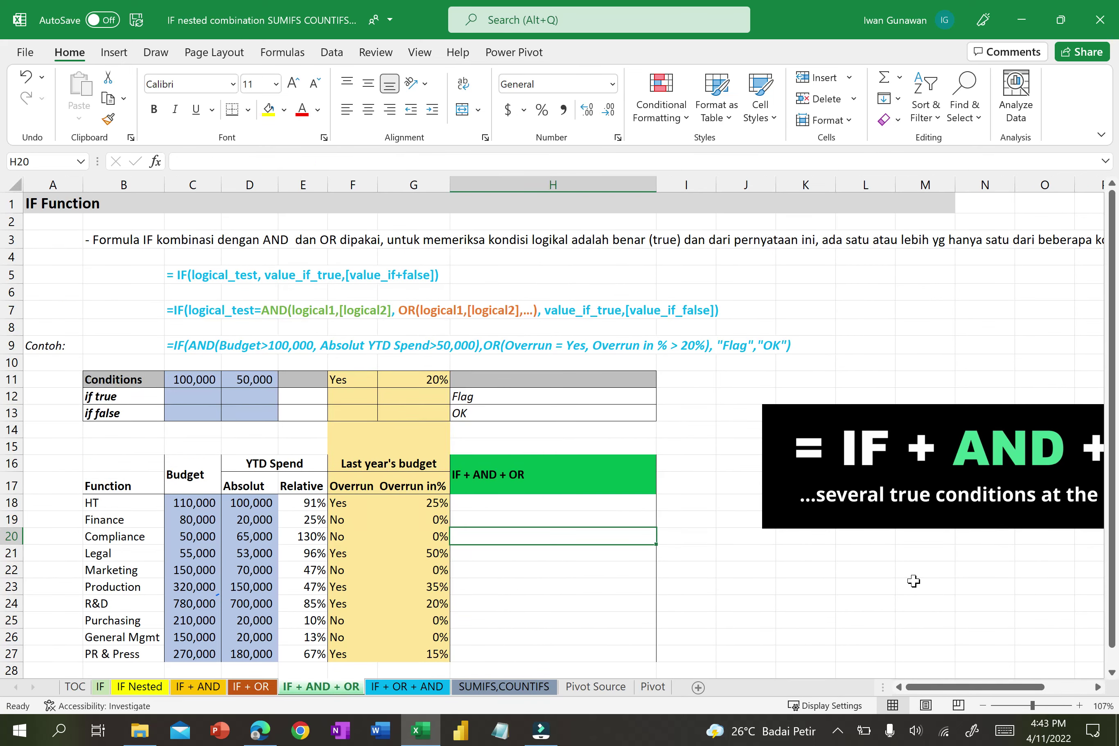
drag(879, 446, 729, 532)
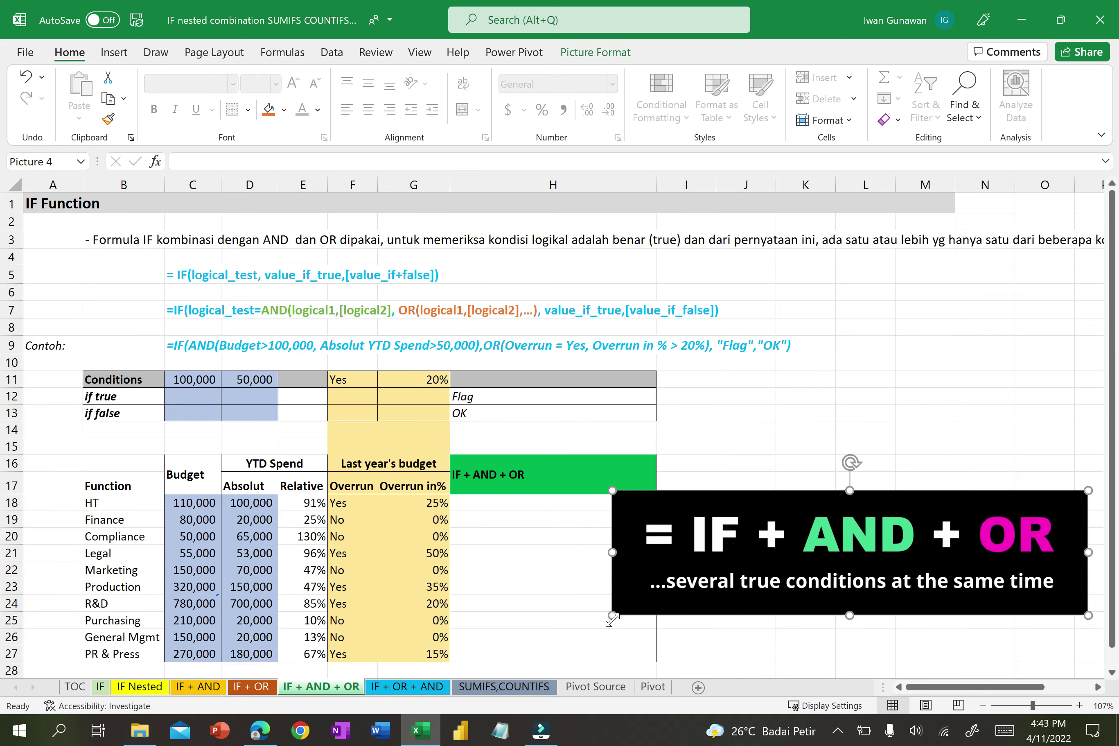
drag(612, 615, 694, 562)
drag(781, 520, 759, 395)
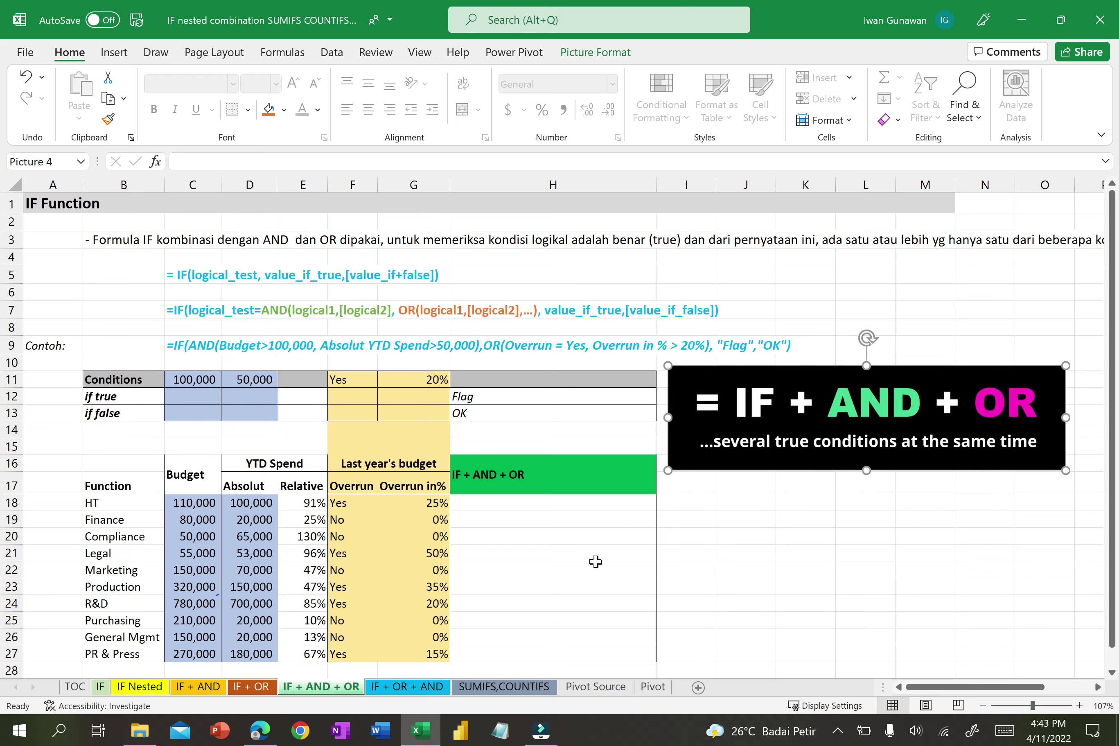
scroll(597, 562, down, 3)
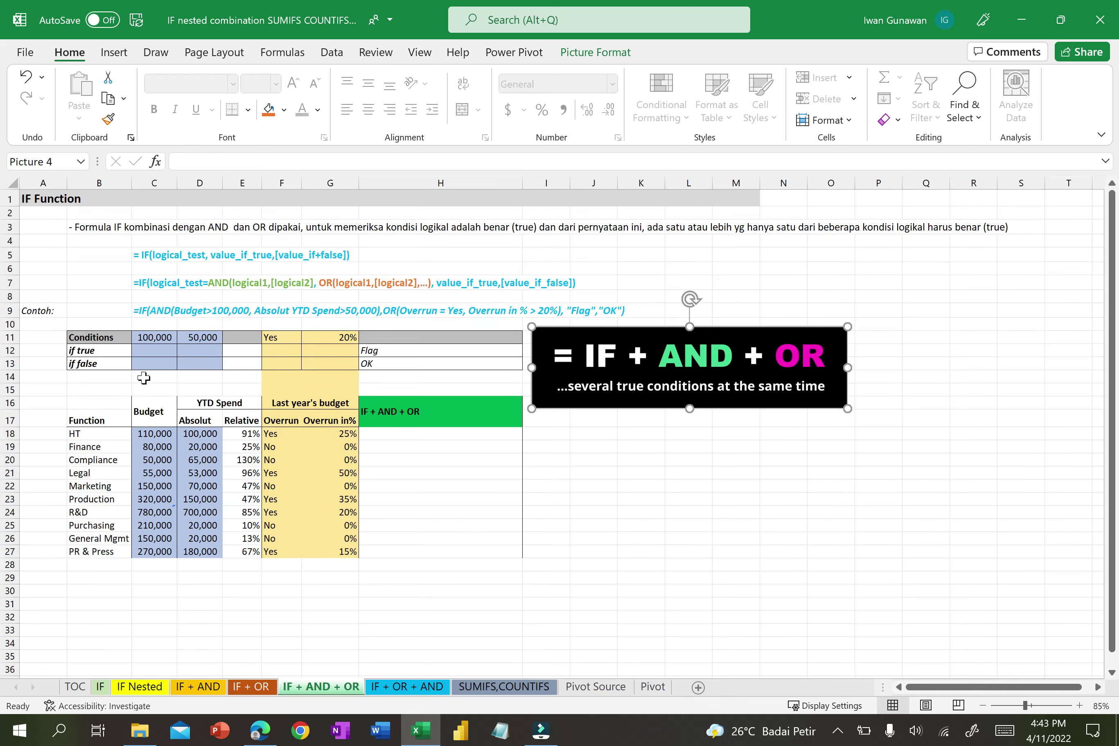
- Examine the conditions, the Budget and Absolut columns, and last year's Overrun and Overrun in% columns
drag(125, 320, 197, 347)
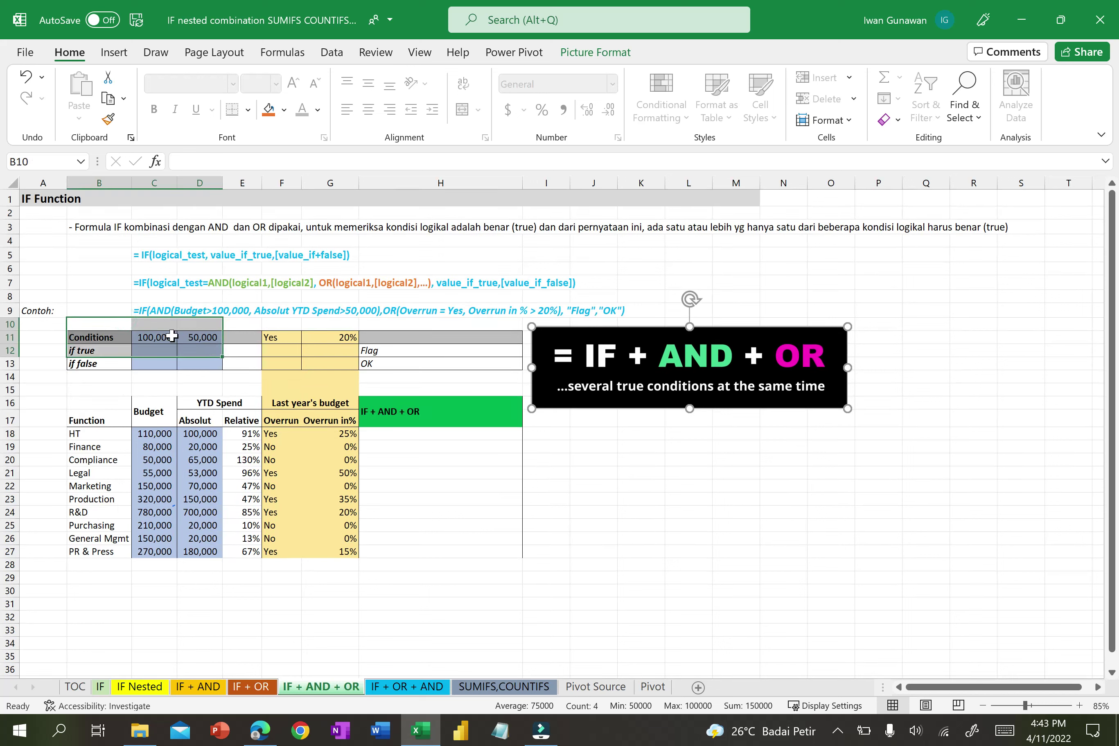
click(150, 395)
drag(151, 395, 183, 573)
click(151, 420)
drag(168, 432, 191, 551)
drag(271, 425, 335, 557)
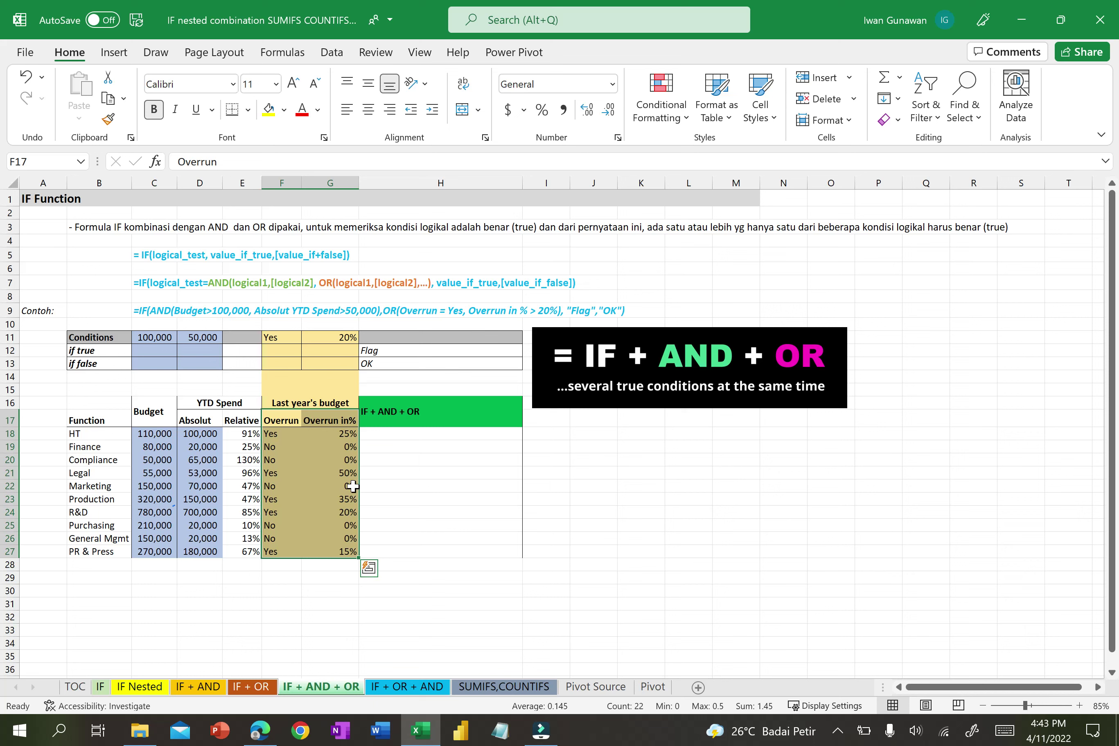
drag(194, 503, 193, 552)
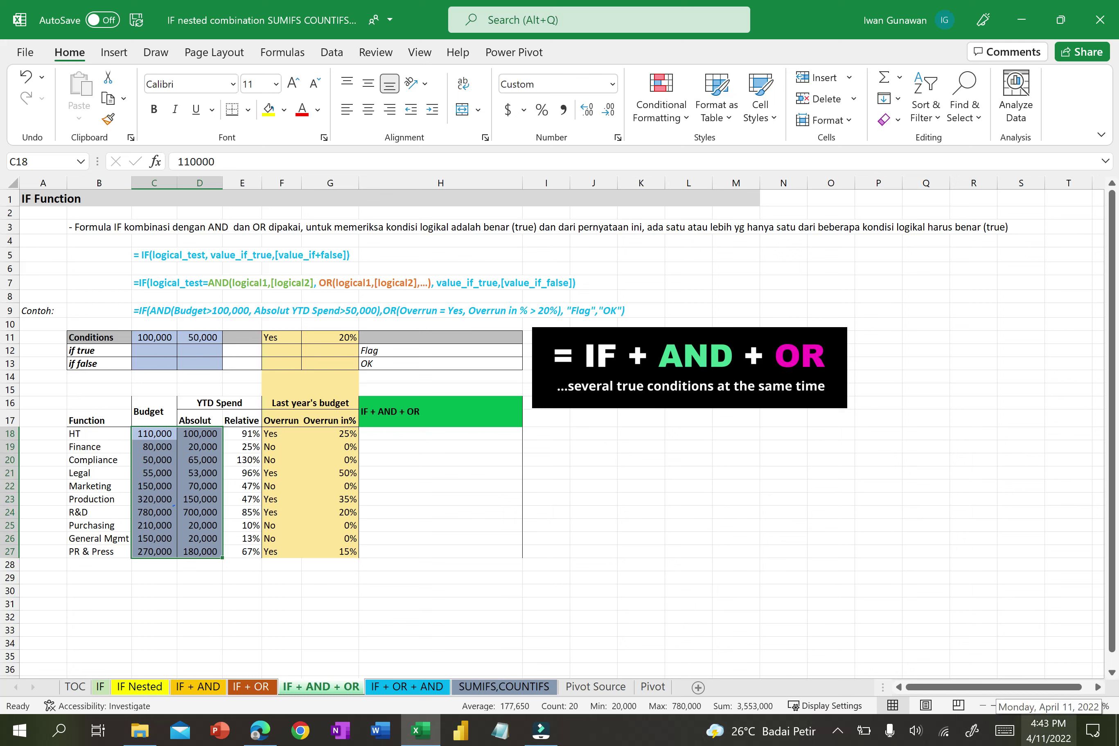
- With a green pen, draw a vertical line beside the formula notes and braces under columns C:D and F:G
click(154, 50)
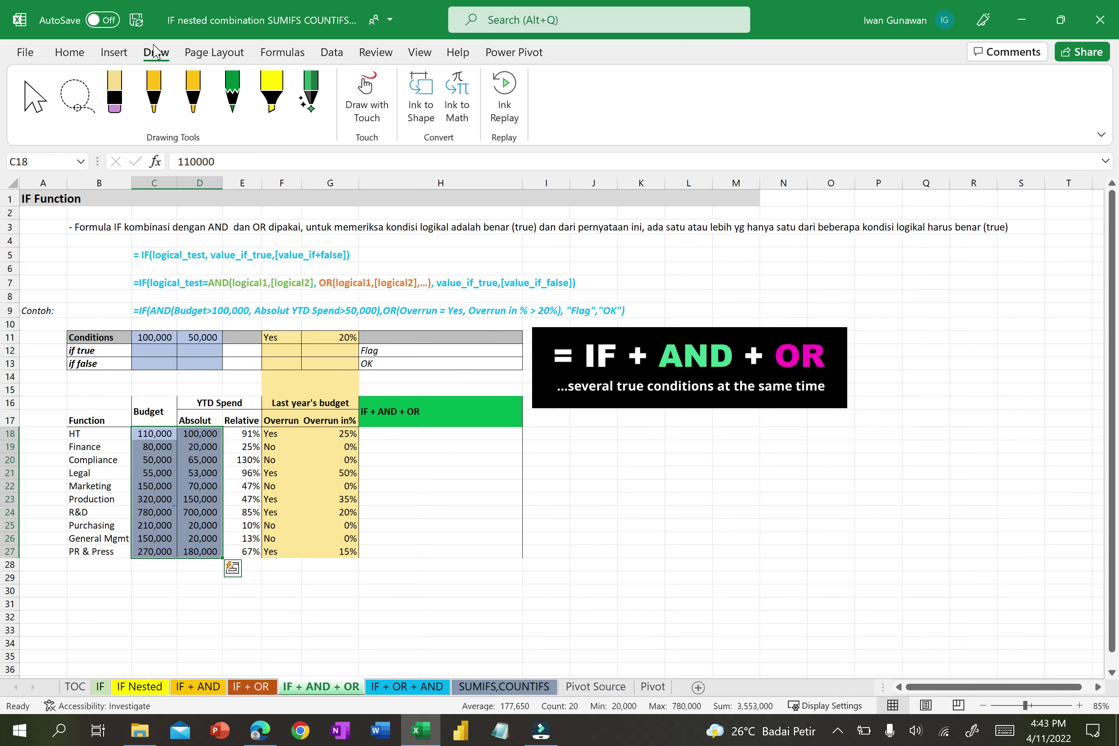
click(154, 95)
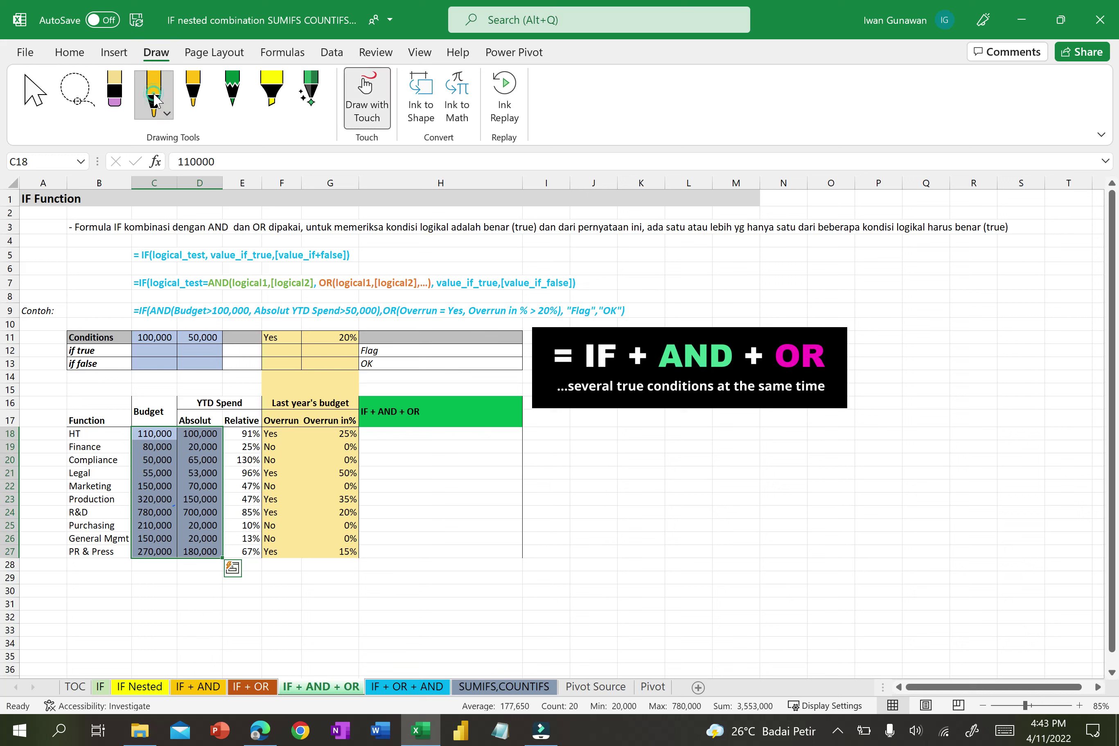
click(163, 113)
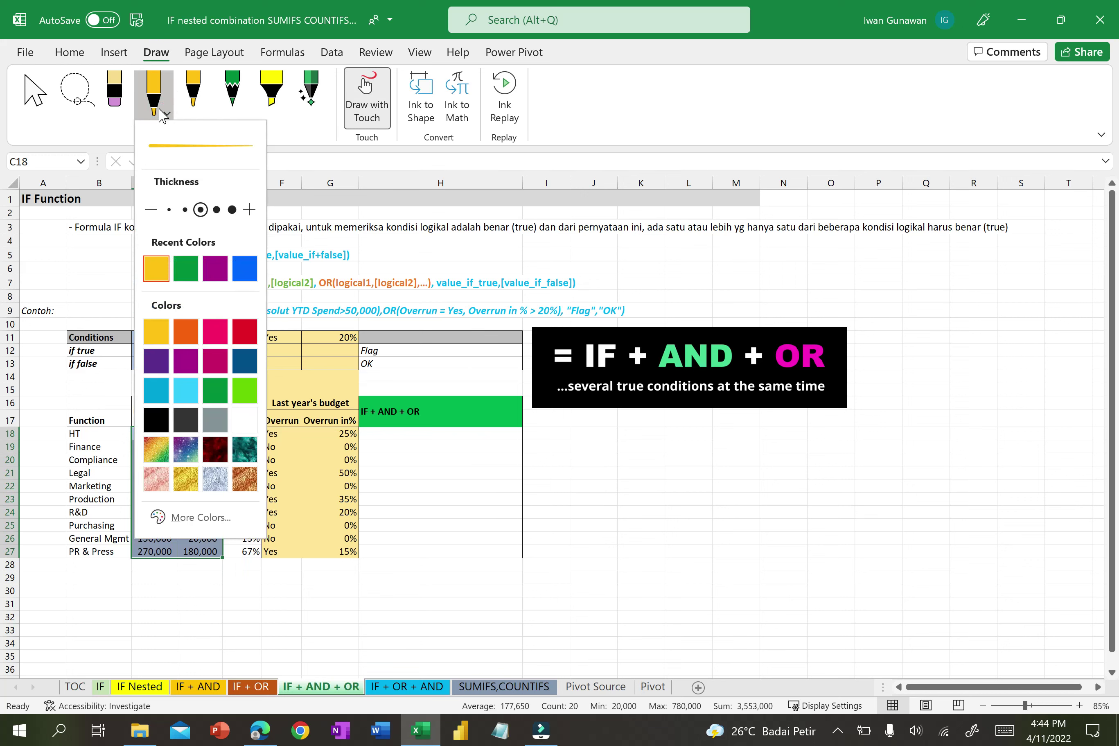
click(177, 256)
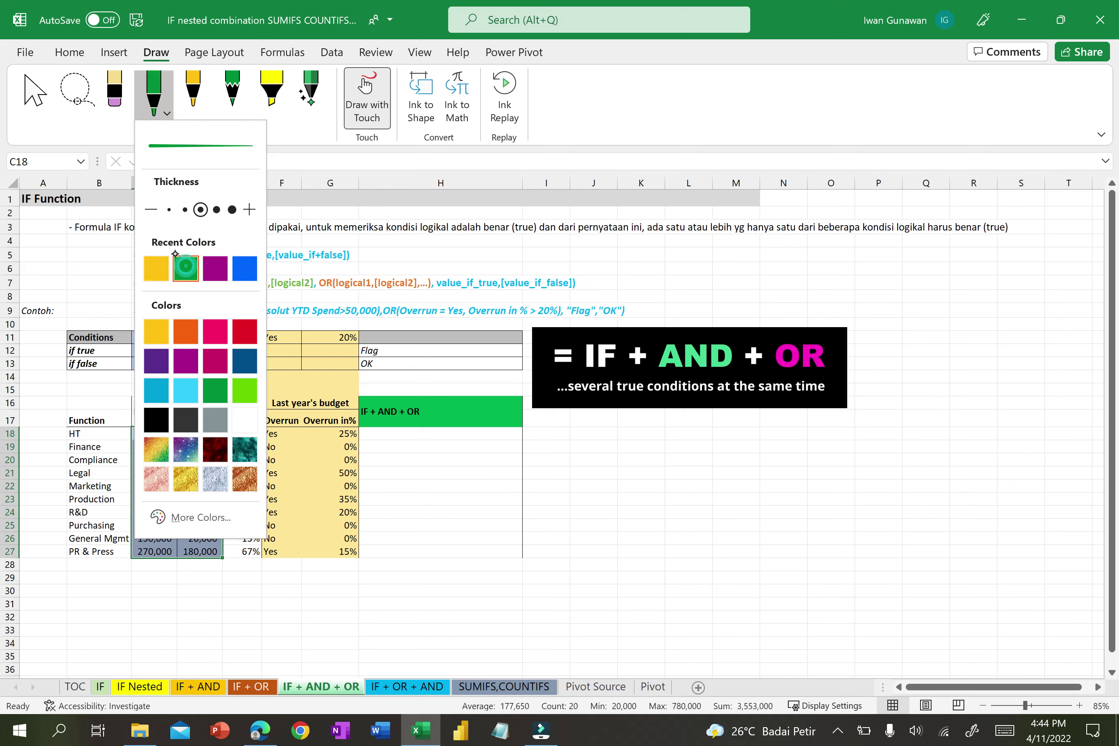
drag(57, 339, 47, 234)
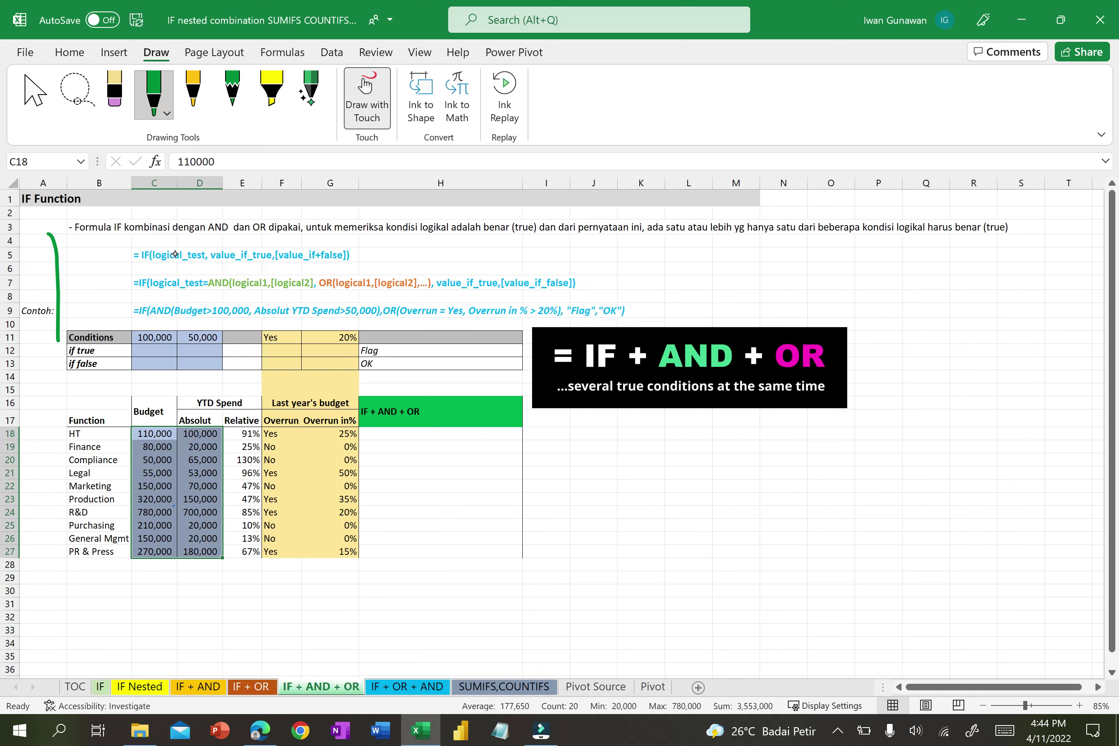
mouse_move(142, 566)
mouse_down()
mouse_move(183, 578)
mouse_move(210, 567)
mouse_move(335, 575)
mouse_move(355, 563)
mouse_up()
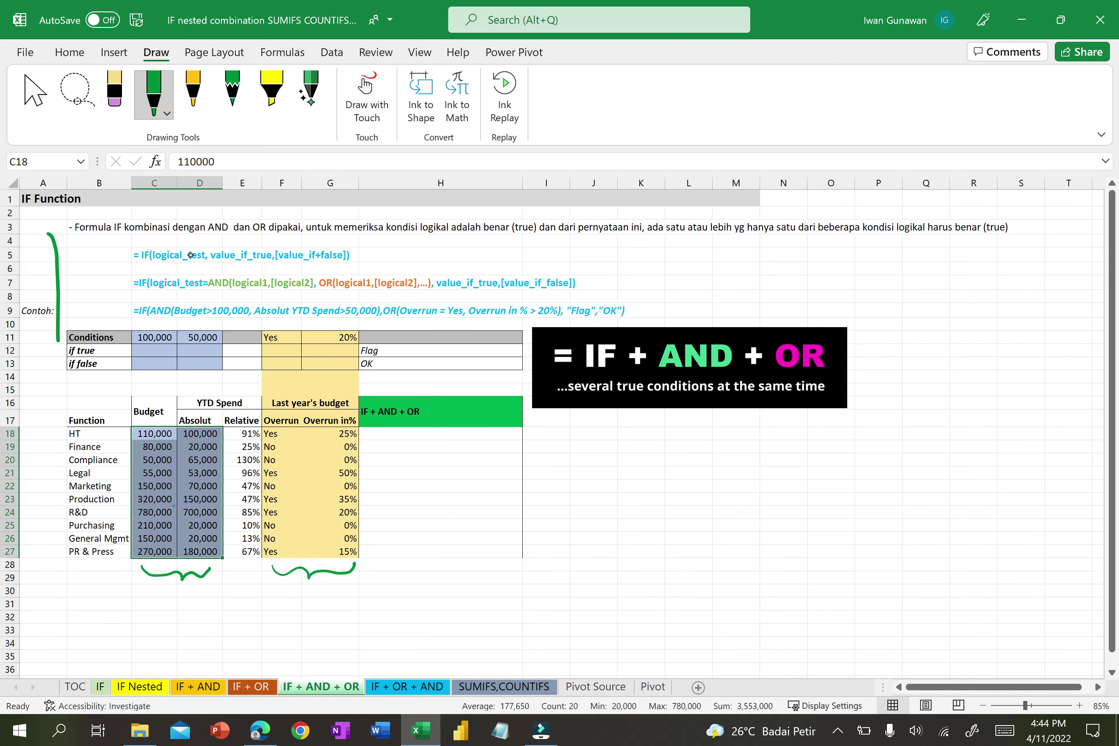
- Handwrite AND under the brace for columns C:D and OR under the brace for columns F:G
drag(167, 601, 177, 592)
mouse_move(179, 601)
mouse_down()
mouse_move(188, 586)
mouse_move(193, 601)
mouse_up()
drag(191, 587, 193, 602)
mouse_move(303, 593)
mouse_down()
mouse_move(312, 585)
mouse_move(329, 599)
mouse_up()
- With a blue pen, circle the Budget/Absolut and Overrun column groups and handwrite AND below and between the circles
click(167, 113)
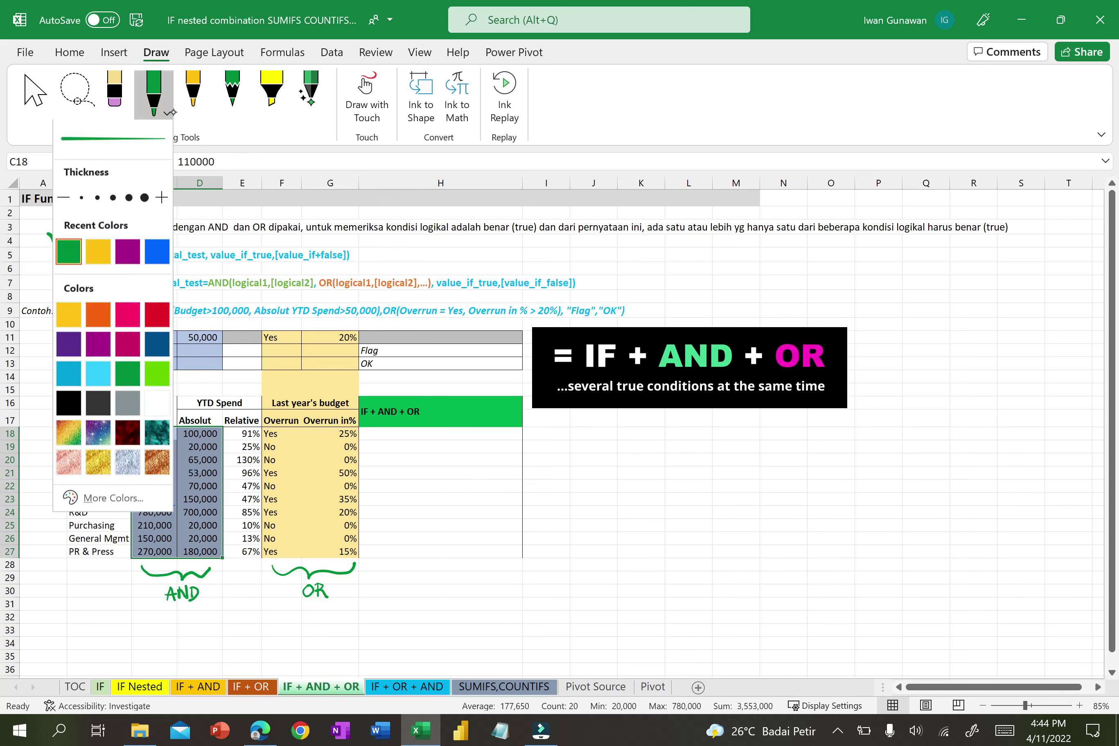
click(169, 112)
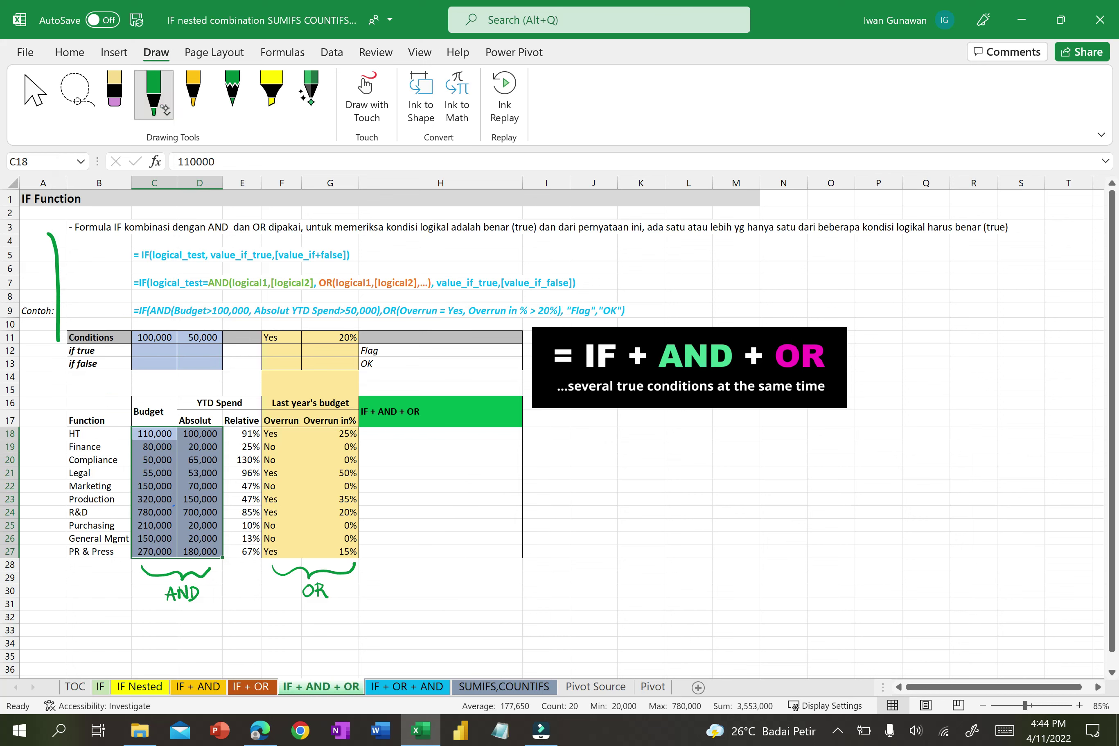
click(167, 113)
click(158, 253)
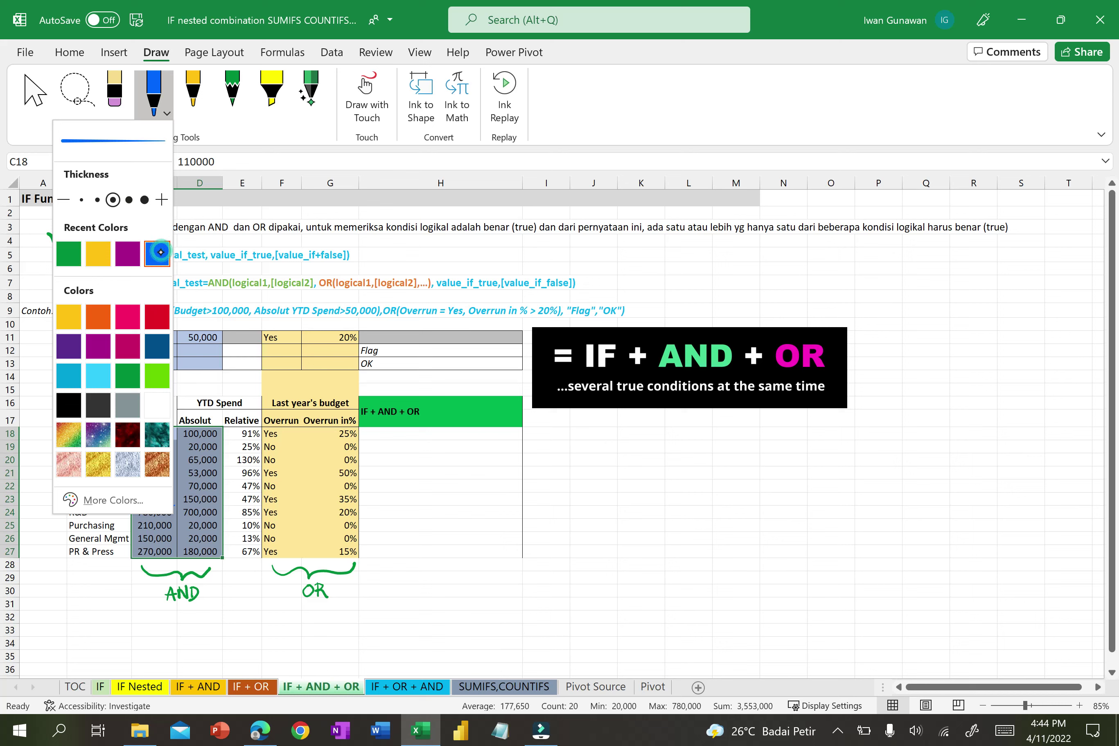
mouse_move(213, 411)
mouse_down()
mouse_move(199, 404)
mouse_move(89, 469)
mouse_move(167, 557)
mouse_move(260, 459)
mouse_move(186, 416)
mouse_up()
mouse_move(324, 394)
mouse_down()
mouse_move(276, 406)
mouse_move(271, 555)
mouse_move(409, 472)
mouse_move(314, 400)
mouse_up()
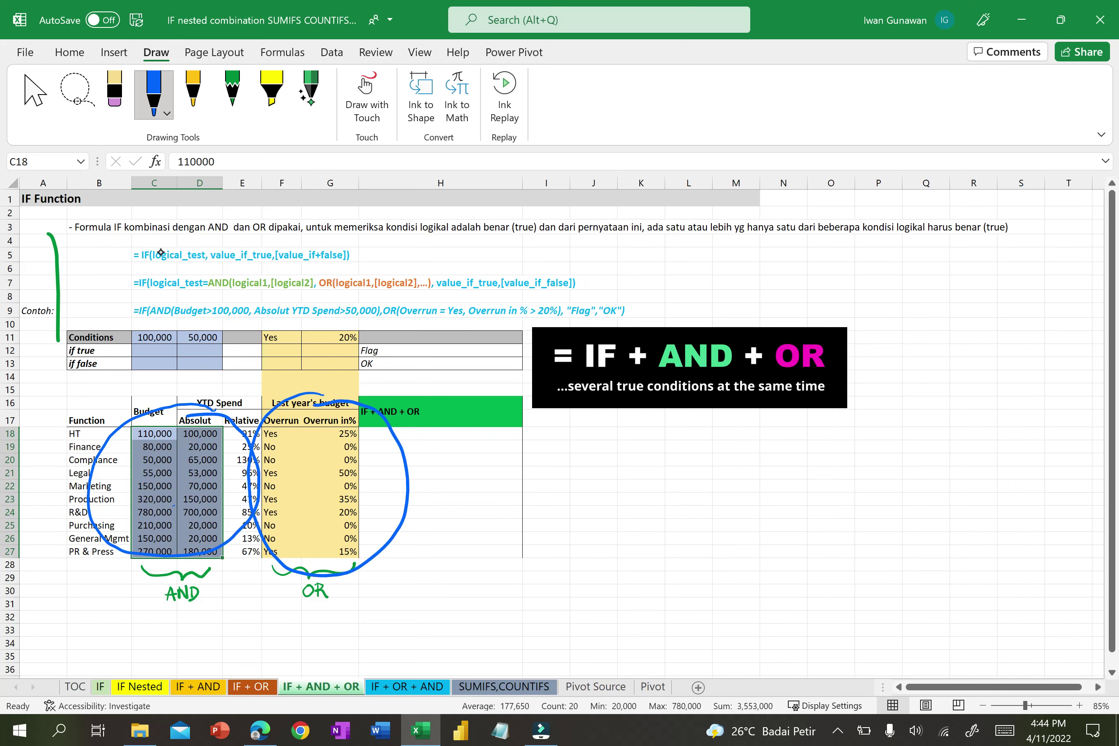
mouse_move(223, 633)
mouse_down()
mouse_move(242, 633)
mouse_move(247, 607)
mouse_move(264, 602)
mouse_move(283, 622)
mouse_move(269, 631)
mouse_up()
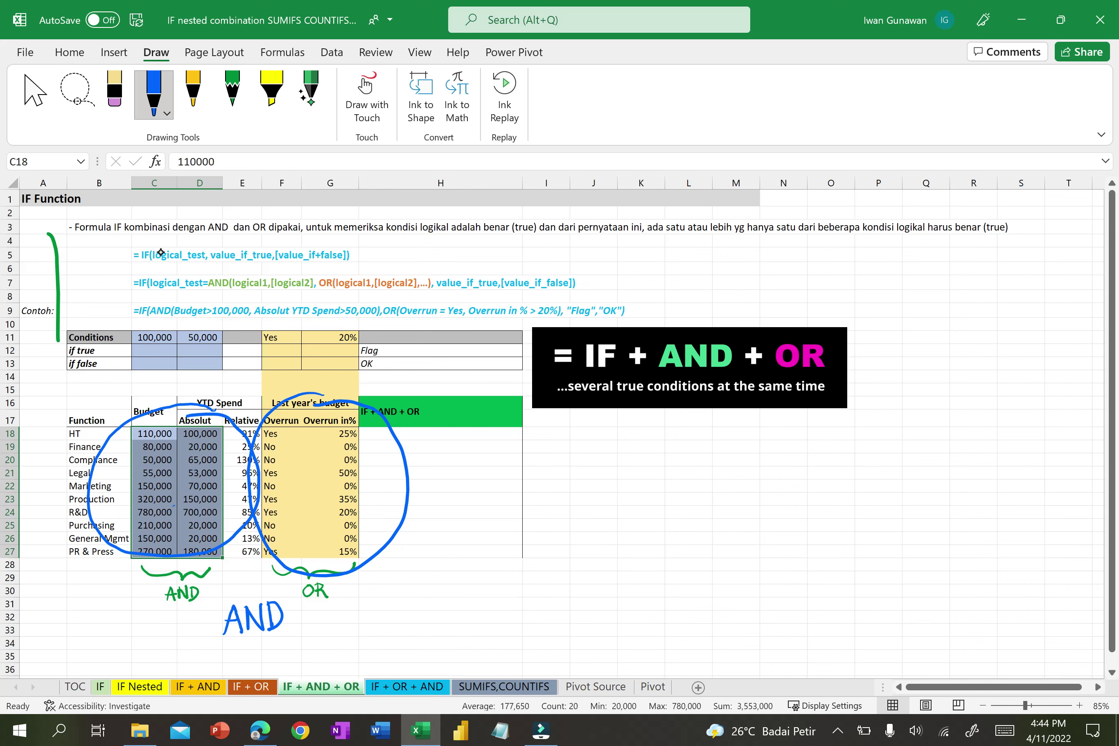
click(35, 92)
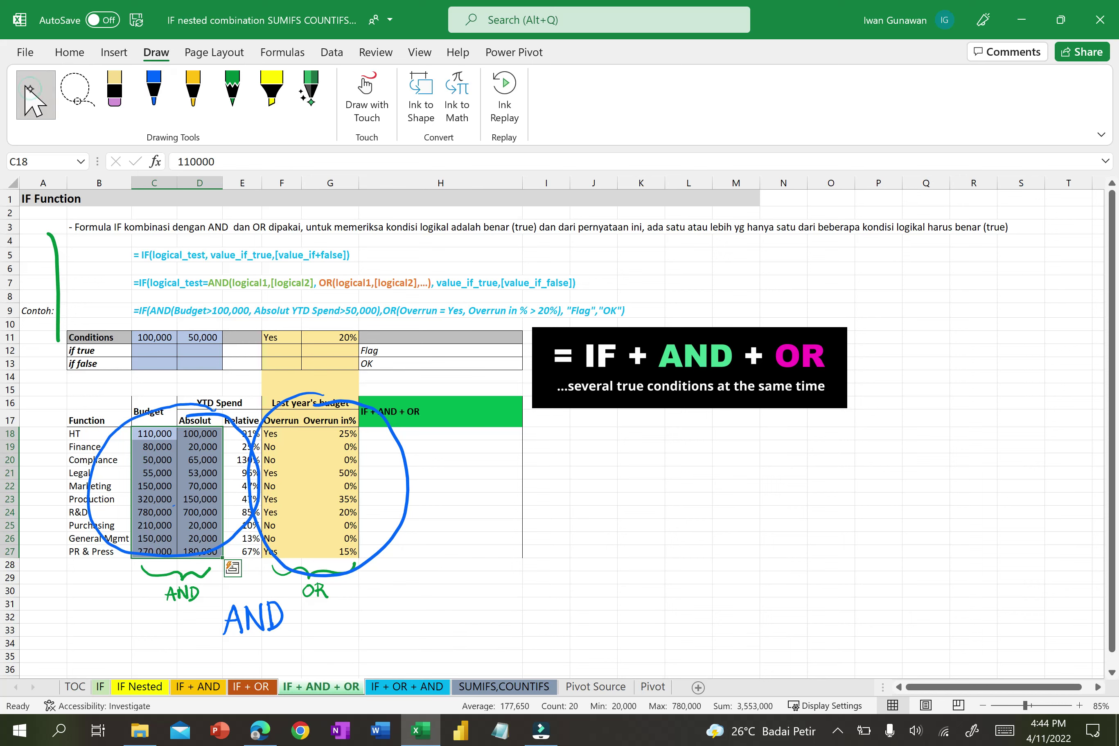
- Set the pen colour to black and draw a downward arrow below the green AND label
scroll(433, 386, down, 4)
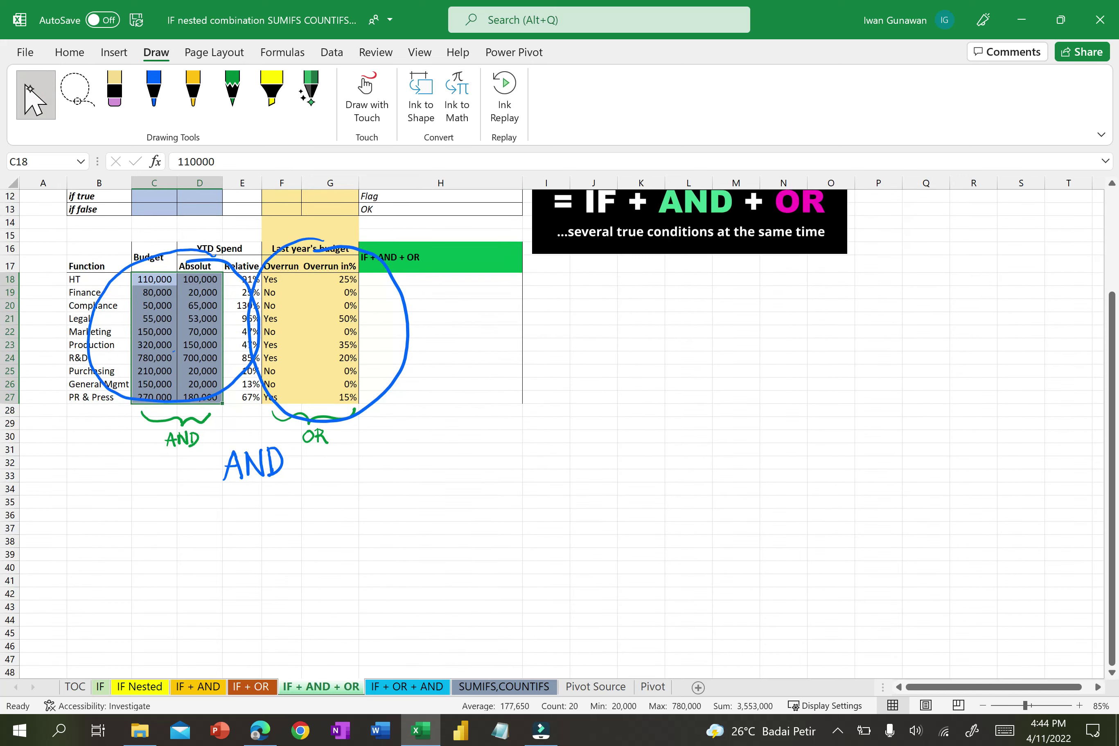
scroll(433, 386, up, 1)
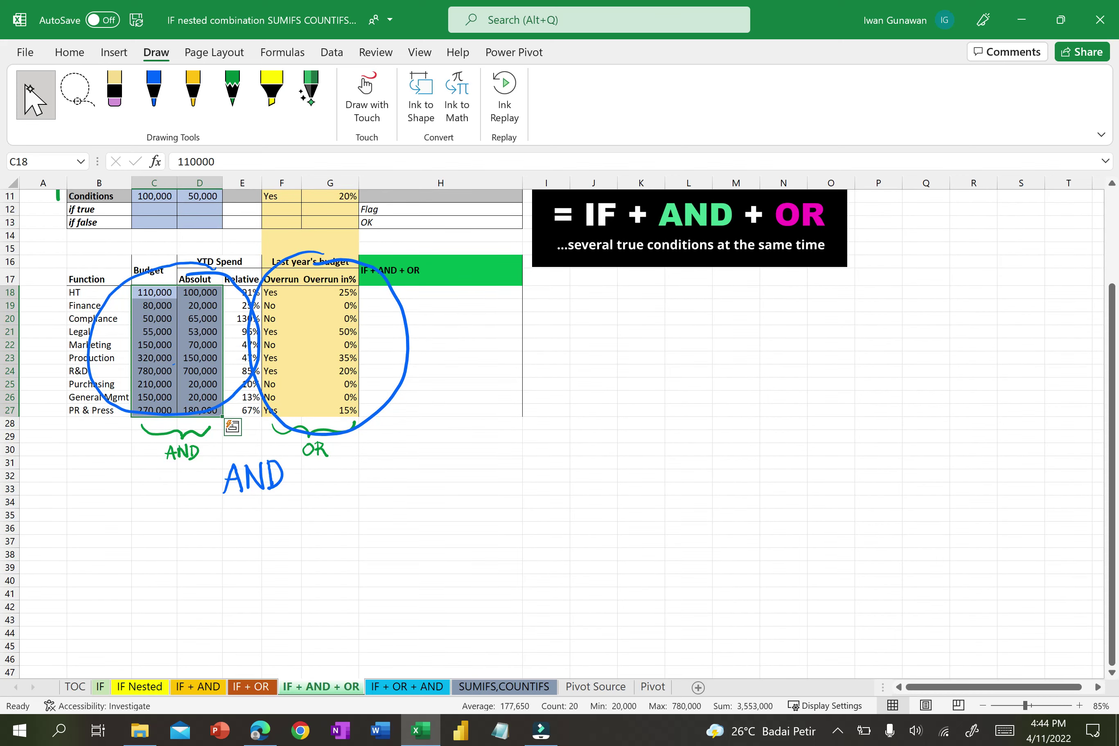
click(150, 89)
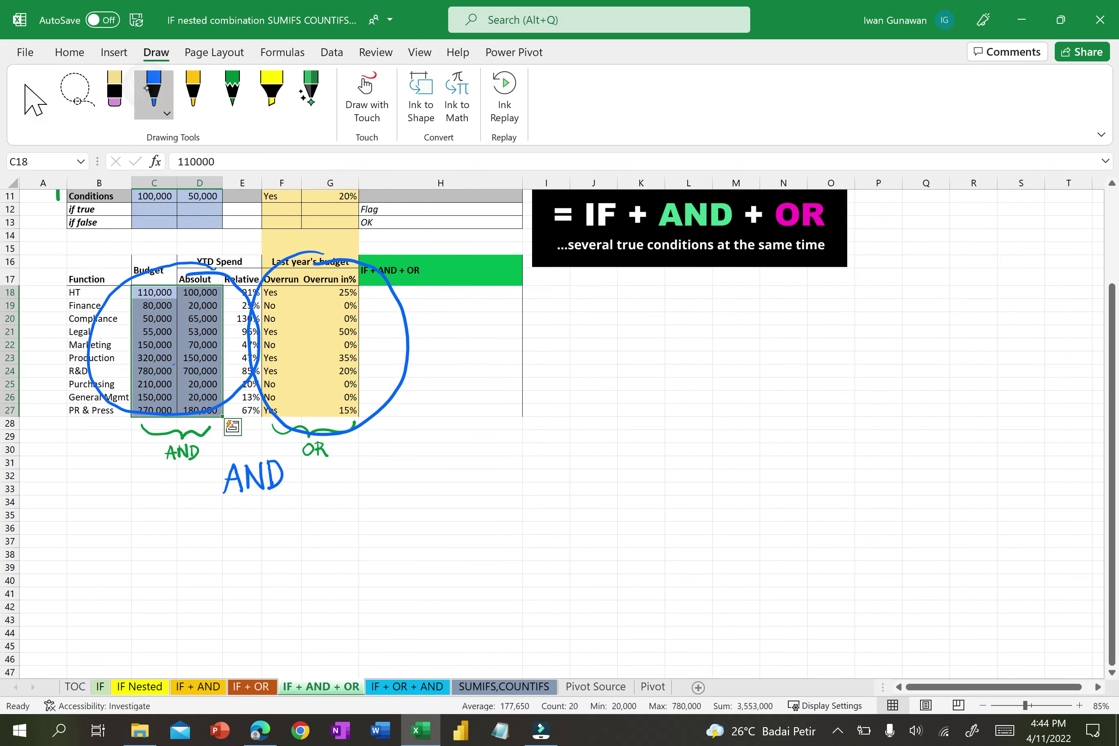
click(155, 107)
click(158, 418)
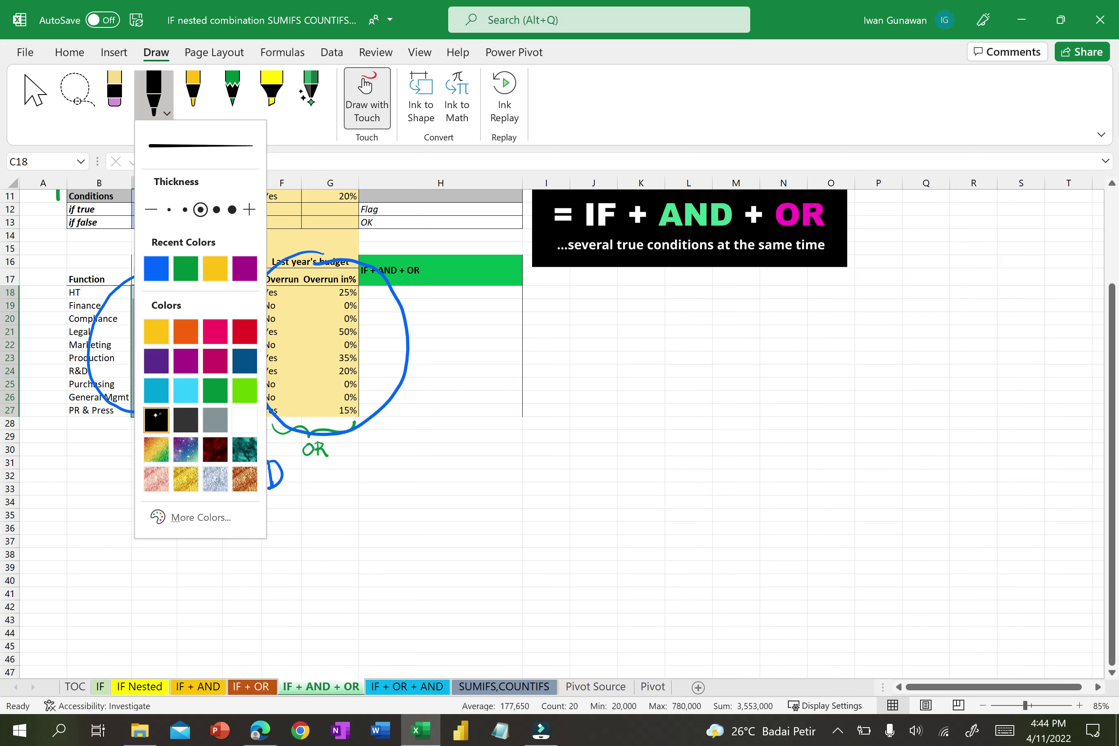
click(149, 539)
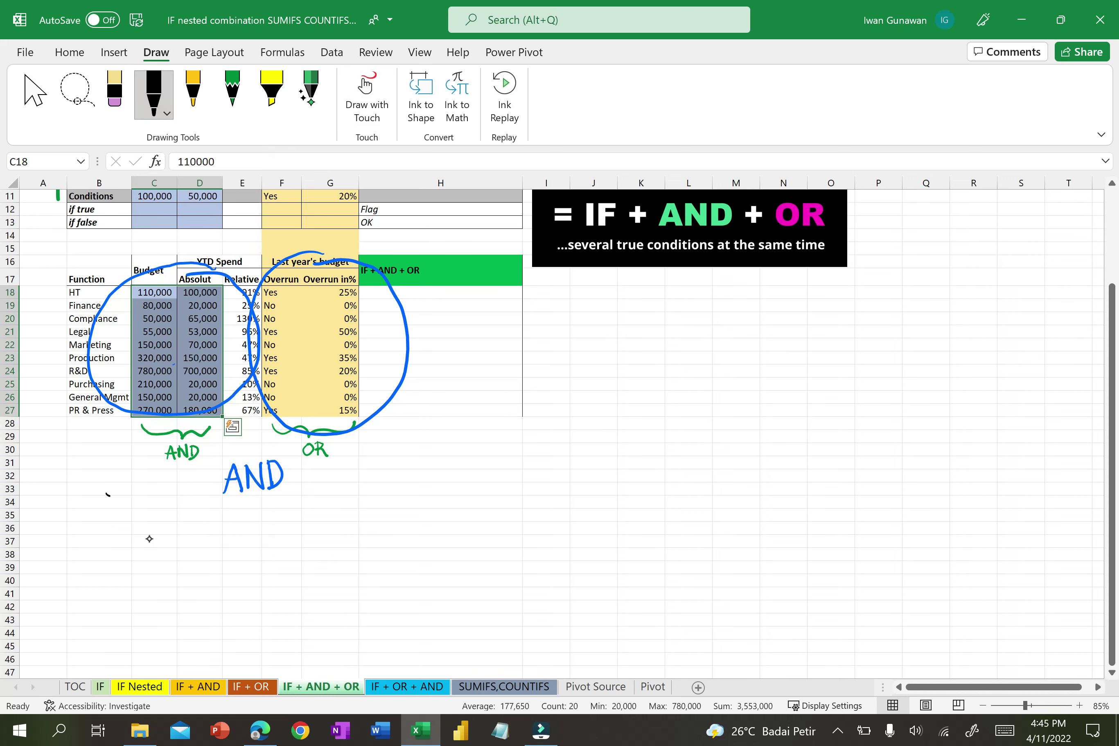
mouse_move(150, 470)
mouse_down()
mouse_move(149, 518)
mouse_move(162, 504)
mouse_up()
drag(143, 526, 140, 550)
mouse_move(144, 528)
mouse_down()
mouse_move(172, 558)
mouse_move(177, 527)
mouse_move(189, 529)
mouse_move(184, 553)
mouse_move(255, 552)
mouse_up()
drag(150, 538, 208, 541)
key(ctrl+z)
key(ctrl+g)
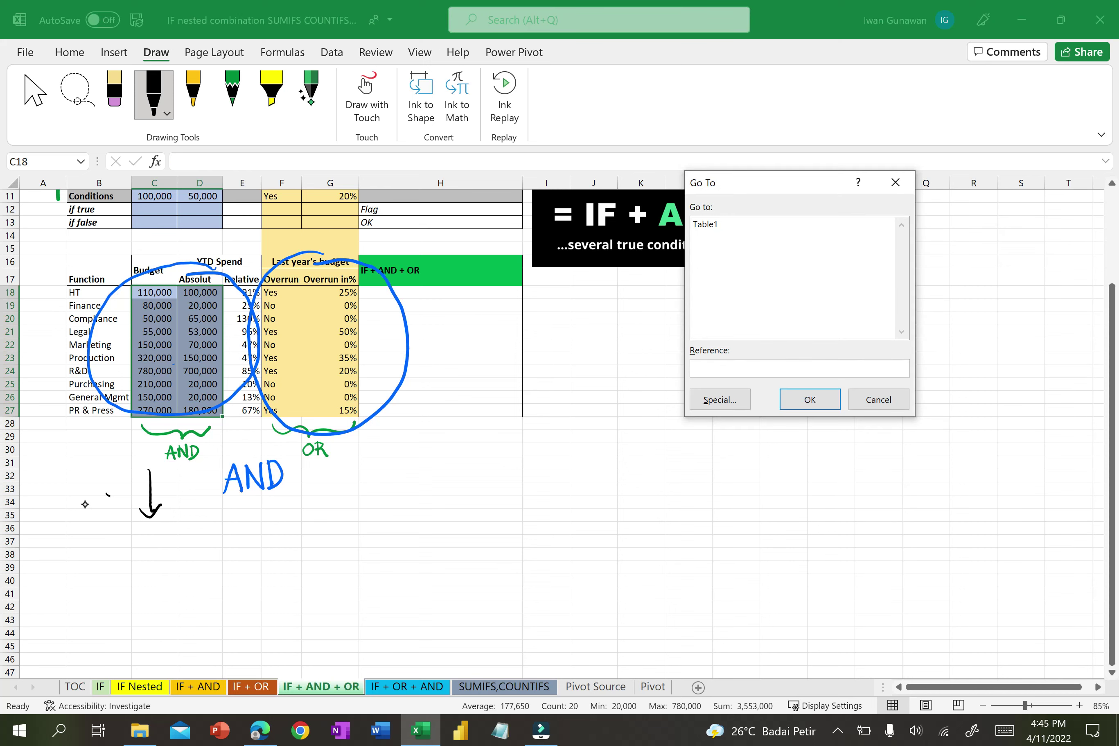
click(895, 396)
- Handwrite "Benar Benar = TRUE" below the arrow and add tick marks at the Budget and Absolut headers
mouse_move(98, 527)
mouse_down()
mouse_move(90, 556)
mouse_move(185, 553)
mouse_up()
mouse_move(181, 527)
mouse_down()
mouse_move(185, 555)
mouse_move(215, 547)
mouse_move(253, 558)
mouse_move(296, 539)
mouse_move(316, 550)
mouse_move(327, 523)
mouse_move(337, 548)
mouse_move(354, 525)
mouse_move(377, 548)
mouse_up()
mouse_move(359, 524)
mouse_down()
mouse_move(375, 523)
mouse_move(374, 534)
mouse_up()
mouse_move(148, 269)
mouse_down()
mouse_move(158, 283)
mouse_move(169, 266)
mouse_move(204, 269)
mouse_up()
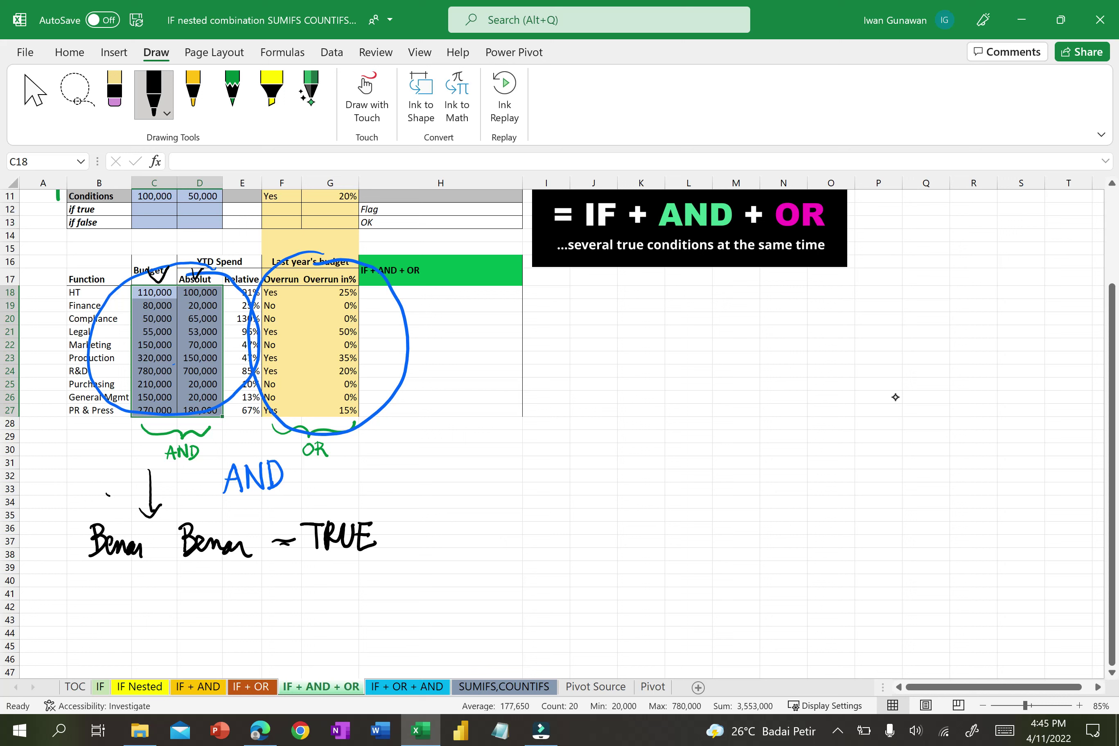
- Handwrite "Benar Salah = FALSE" as the second line of the AND truth table
mouse_move(94, 577)
mouse_down()
mouse_move(89, 607)
mouse_move(138, 586)
mouse_move(243, 597)
mouse_move(245, 572)
mouse_move(257, 591)
mouse_move(291, 577)
mouse_up()
mouse_move(275, 585)
mouse_down()
mouse_move(319, 589)
mouse_move(334, 561)
mouse_up()
drag(318, 574, 351, 587)
drag(340, 578, 369, 588)
drag(383, 563, 370, 586)
mouse_move(390, 563)
mouse_down()
mouse_move(408, 582)
mouse_move(407, 559)
mouse_move(404, 572)
mouse_up()
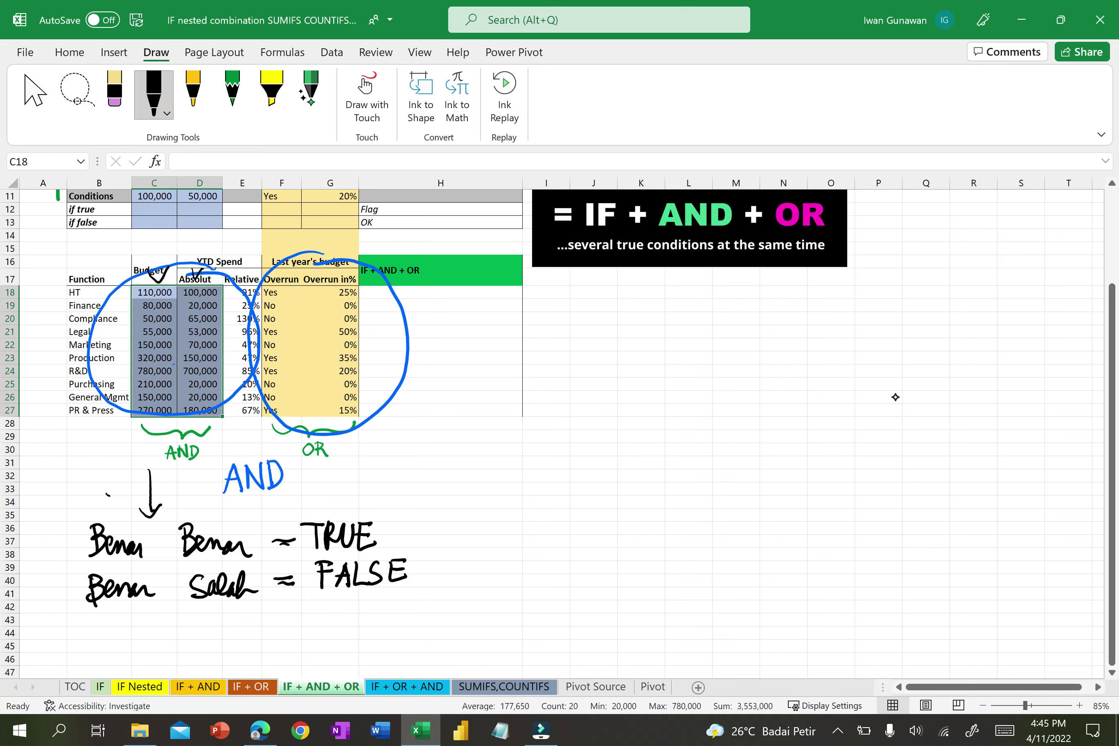
- Handwrite "Salah Benar = FALSE" as the third line of the AND truth table
mouse_move(110, 612)
mouse_down()
mouse_move(93, 628)
mouse_move(118, 627)
mouse_move(129, 608)
mouse_move(151, 629)
mouse_move(251, 626)
mouse_move(296, 610)
mouse_up()
mouse_move(277, 617)
mouse_down()
mouse_move(327, 620)
mouse_move(337, 604)
mouse_up()
mouse_move(337, 619)
mouse_down()
mouse_move(347, 597)
mouse_move(353, 619)
mouse_up()
drag(341, 610, 364, 617)
drag(370, 597, 365, 618)
mouse_move(384, 599)
mouse_down()
mouse_move(384, 618)
mouse_move(400, 617)
mouse_up()
mouse_move(383, 597)
mouse_down()
mouse_move(398, 596)
mouse_move(398, 608)
mouse_up()
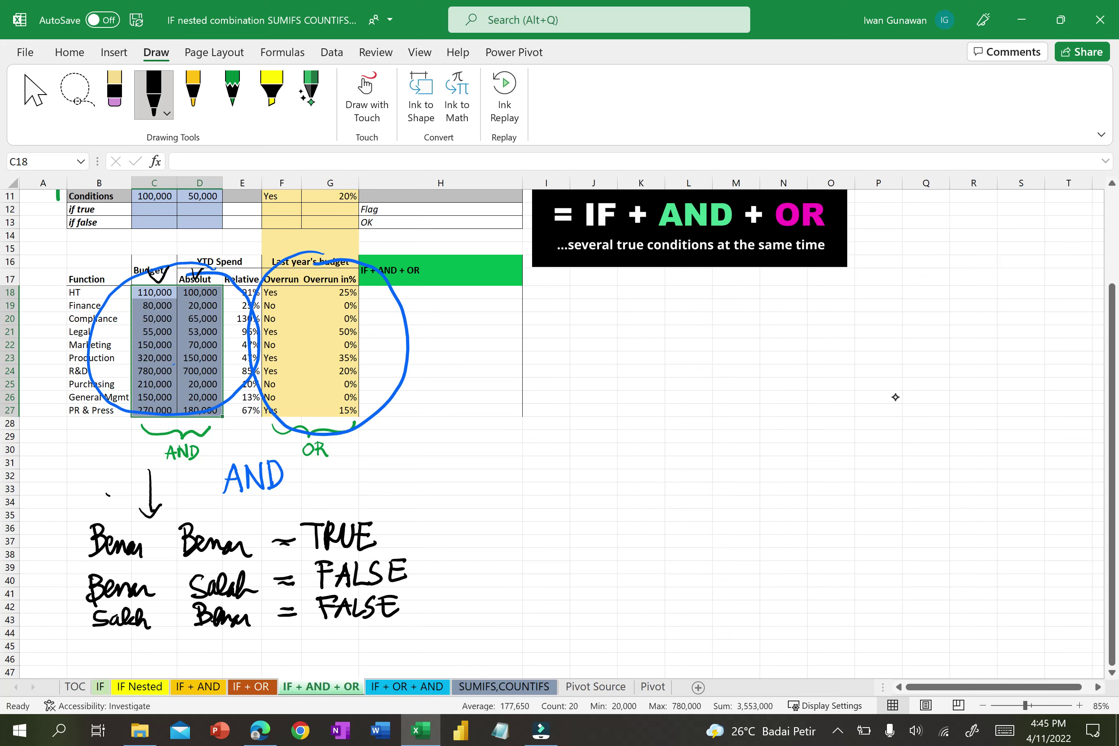
- Extend and thicken the black arrow from the last budget row down to the AND truth table
drag(142, 423, 148, 514)
drag(136, 496, 147, 515)
drag(148, 515, 141, 405)
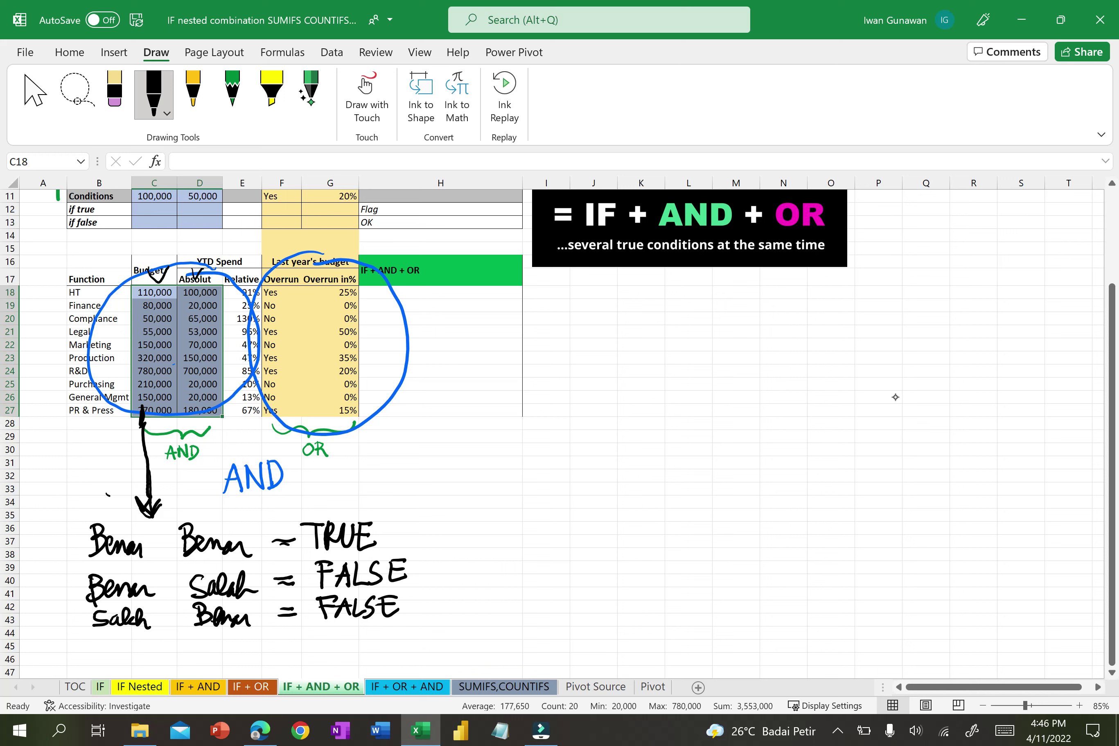
- Handwrite "S S = False" as the fourth truth table line and circle the "Benar Benar = TRUE" line
drag(104, 644, 88, 658)
drag(221, 641, 208, 662)
drag(287, 638, 302, 637)
drag(291, 647, 323, 653)
drag(328, 642, 372, 653)
mouse_move(373, 642)
mouse_down()
mouse_move(380, 656)
mouse_move(409, 644)
mouse_up()
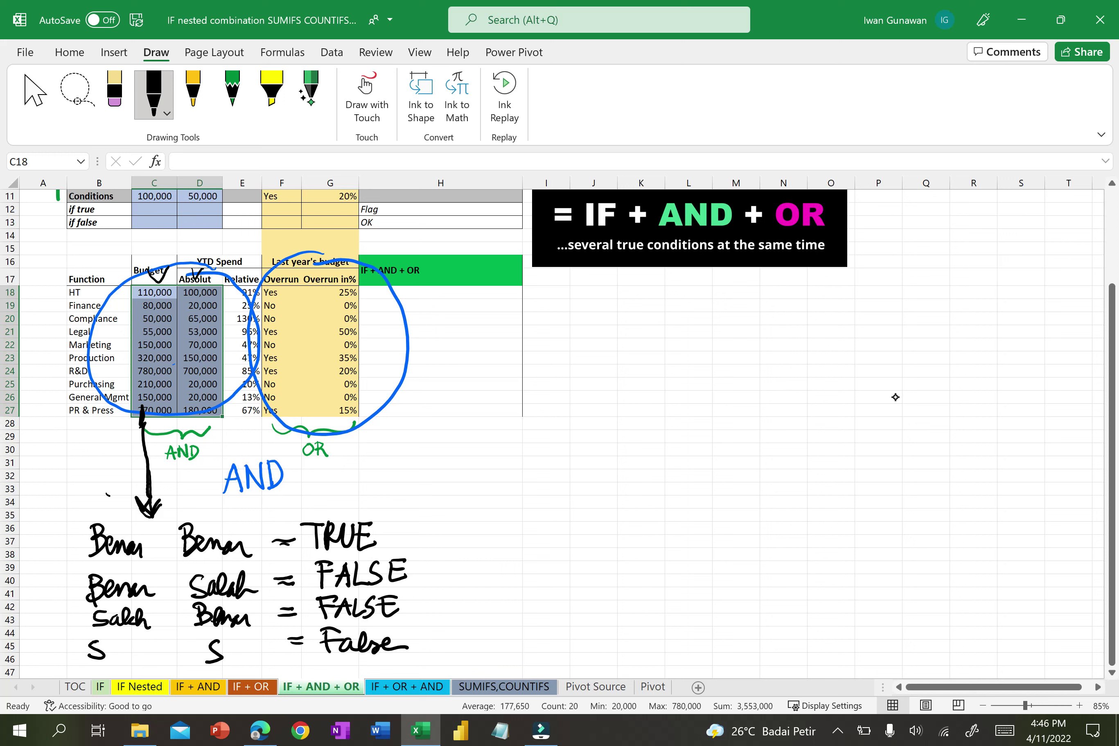
mouse_move(384, 502)
mouse_down()
mouse_move(118, 508)
mouse_move(84, 559)
mouse_move(260, 563)
mouse_move(409, 532)
mouse_move(365, 501)
mouse_up()
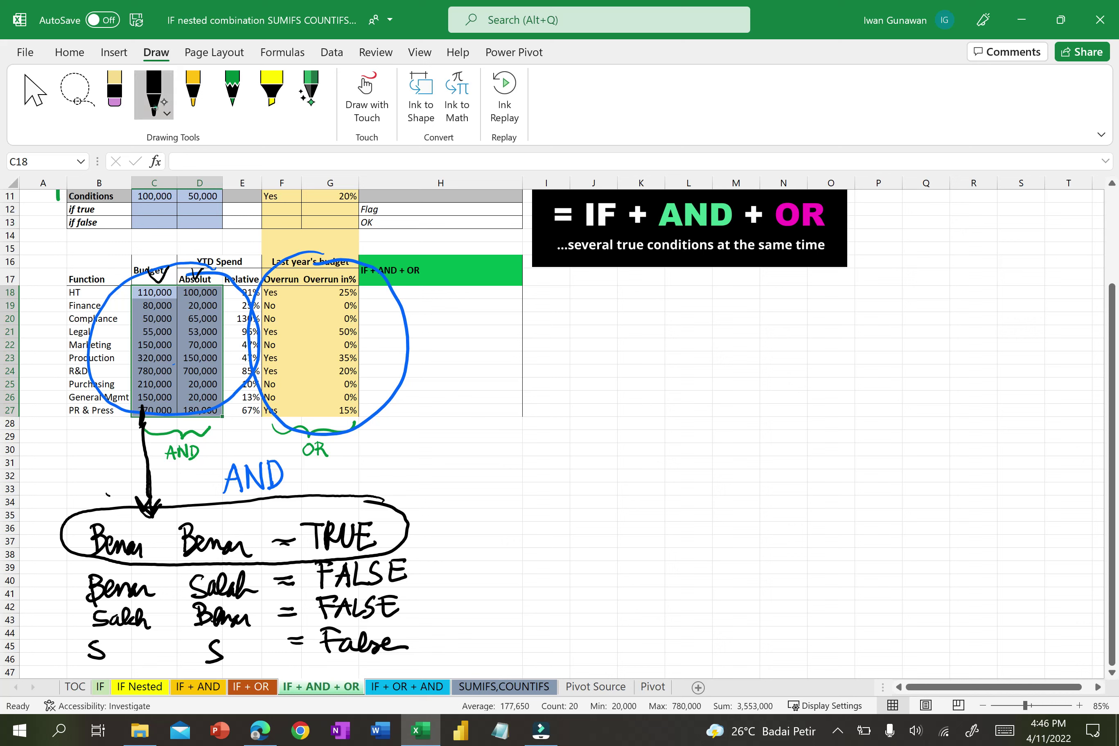
- Change the pen colour to green and handwrite "B B = Benar/TRUE" as the first line of a second truth table beside the AND one
click(169, 114)
click(125, 251)
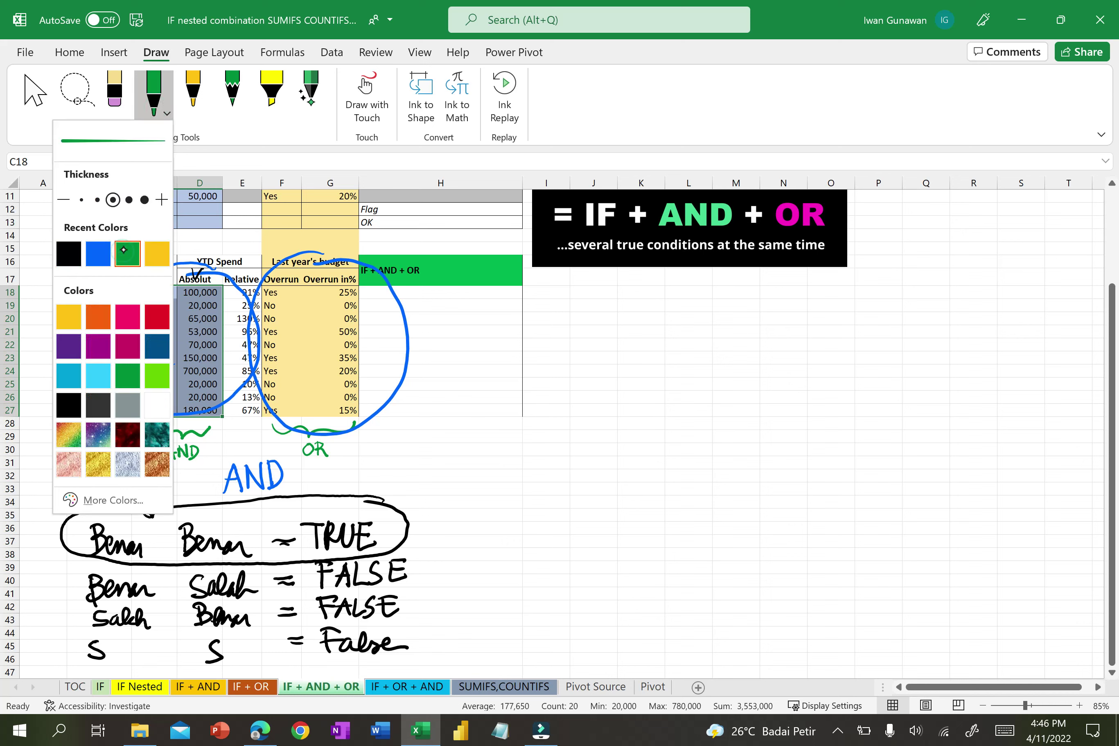
drag(485, 425, 480, 450)
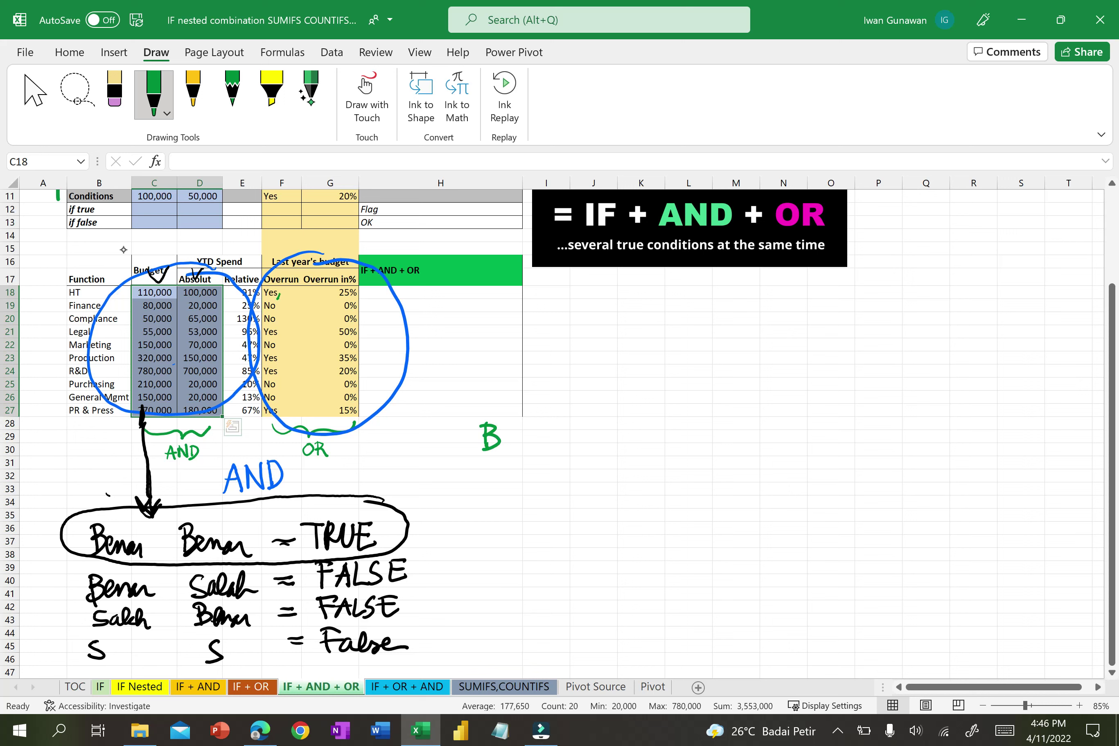
drag(566, 423, 566, 445)
mouse_move(562, 420)
mouse_down()
mouse_move(573, 433)
mouse_move(563, 449)
mouse_move(632, 430)
mouse_up()
mouse_move(606, 441)
mouse_down()
mouse_move(664, 449)
mouse_move(724, 436)
mouse_up()
mouse_move(750, 411)
mouse_down()
mouse_move(730, 461)
mouse_move(762, 449)
mouse_move(780, 416)
mouse_up()
mouse_move(769, 419)
mouse_down()
mouse_move(769, 446)
mouse_move(789, 438)
mouse_up()
mouse_move(785, 419)
mouse_down()
mouse_move(811, 418)
mouse_move(815, 444)
mouse_move(833, 436)
mouse_move(833, 418)
mouse_up()
- Handwrite "B S = Benar/TRUE" as the second line of the green truth table and add the heading "OR" above it
drag(489, 463, 491, 493)
mouse_move(484, 463)
mouse_down()
mouse_move(499, 471)
mouse_move(485, 495)
mouse_up()
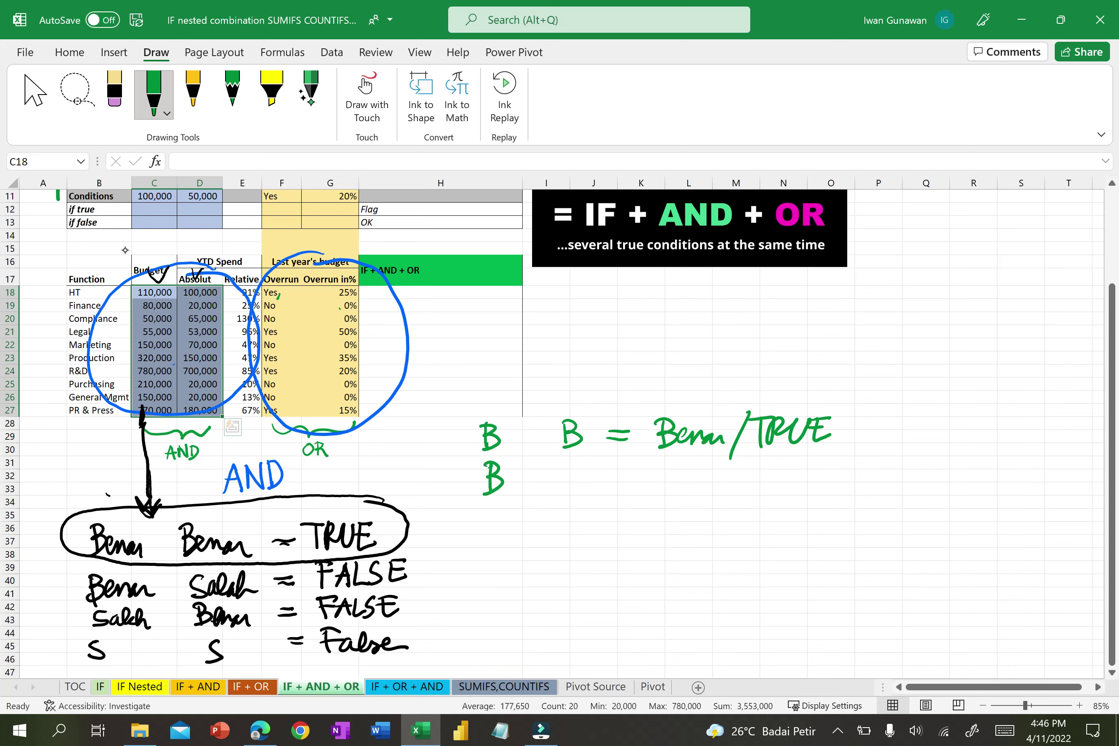
mouse_move(572, 465)
mouse_down()
mouse_move(553, 494)
mouse_move(627, 471)
mouse_up()
drag(608, 477, 655, 487)
drag(685, 469, 742, 487)
mouse_move(512, 373)
mouse_down()
mouse_move(504, 393)
mouse_move(516, 376)
mouse_up()
drag(526, 369, 524, 382)
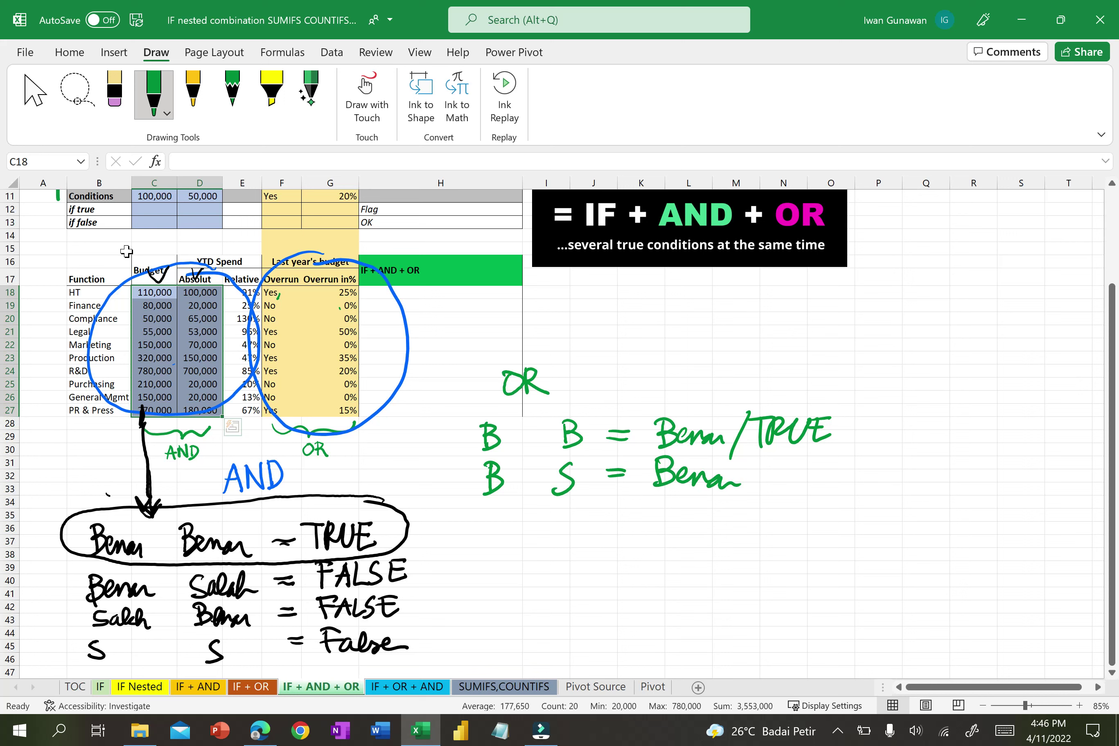
mouse_move(766, 459)
mouse_down()
mouse_move(744, 496)
mouse_move(764, 492)
mouse_up()
mouse_move(753, 468)
mouse_down()
mouse_move(783, 463)
mouse_move(784, 476)
mouse_up()
mouse_move(782, 466)
mouse_down()
mouse_move(808, 464)
mouse_move(832, 482)
mouse_move(832, 463)
mouse_up()
drag(811, 474, 836, 471)
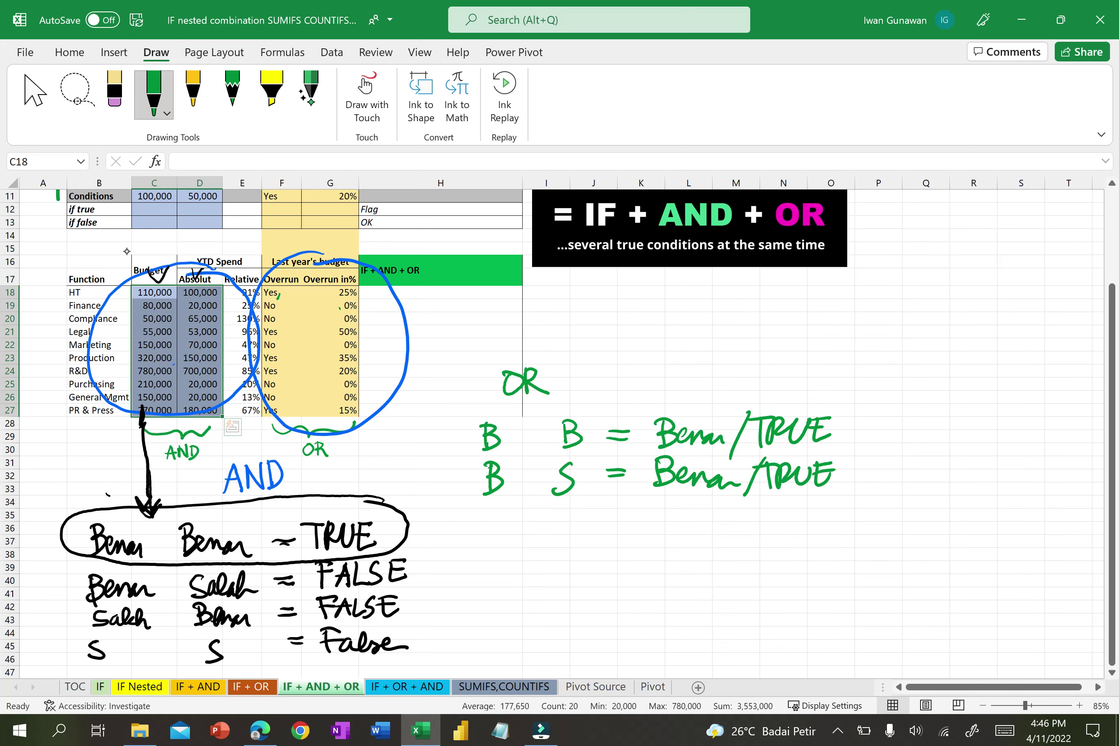
- Handwrite "S B = Benar/TRUE" as the third line of the OR truth table and circle Yes and 20% in the R&D row
drag(505, 514, 486, 542)
drag(565, 508, 569, 534)
drag(562, 507, 566, 536)
drag(279, 363, 263, 377)
mouse_move(354, 362)
mouse_down()
mouse_move(328, 373)
mouse_move(361, 357)
mouse_up()
drag(612, 513, 633, 511)
mouse_move(610, 525)
mouse_down()
mouse_move(663, 515)
mouse_move(665, 533)
mouse_up()
mouse_move(660, 506)
mouse_down()
mouse_move(666, 533)
mouse_move(749, 525)
mouse_move(755, 539)
mouse_up()
mouse_move(784, 501)
mouse_down()
mouse_move(791, 531)
mouse_move(803, 499)
mouse_up()
mouse_move(799, 502)
mouse_down()
mouse_move(795, 528)
mouse_move(822, 520)
mouse_up()
mouse_move(819, 501)
mouse_down()
mouse_move(847, 503)
mouse_move(860, 525)
mouse_move(865, 500)
mouse_up()
drag(847, 512, 867, 521)
- Handwrite "S S = Salah / False" as the fourth line of the OR truth table
drag(511, 558, 494, 582)
drag(582, 555, 566, 578)
drag(623, 554, 653, 559)
mouse_move(701, 549)
mouse_down()
mouse_move(702, 563)
mouse_move(677, 574)
mouse_up()
drag(711, 560, 723, 573)
mouse_move(742, 559)
mouse_down()
mouse_move(749, 573)
mouse_move(784, 580)
mouse_up()
mouse_move(821, 541)
mouse_down()
mouse_move(818, 573)
mouse_move(841, 542)
mouse_up()
drag(822, 558, 850, 569)
mouse_move(882, 555)
mouse_down()
mouse_move(867, 569)
mouse_move(906, 564)
mouse_up()
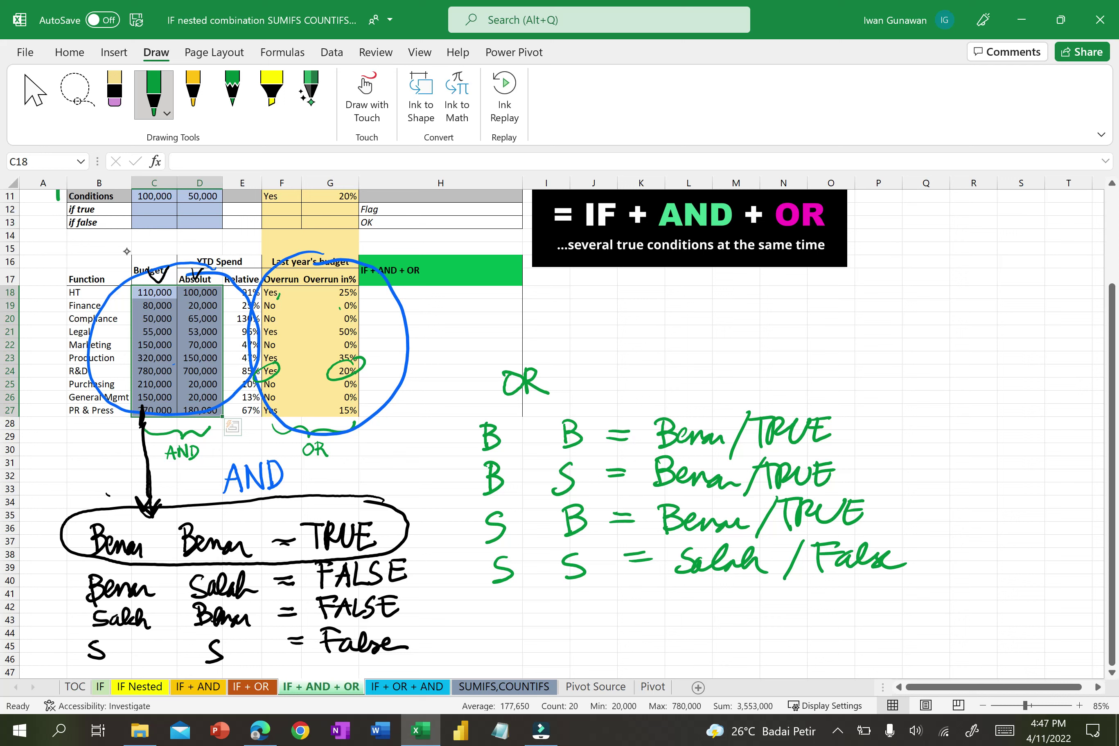
- Handwrite "Bnr" under the green AND label and "Salah = S" under the green OR label
drag(169, 502, 169, 471)
drag(167, 475, 214, 497)
mouse_move(323, 462)
mouse_down()
mouse_move(307, 481)
mouse_move(379, 477)
mouse_move(405, 452)
mouse_move(401, 470)
mouse_move(418, 463)
mouse_up()
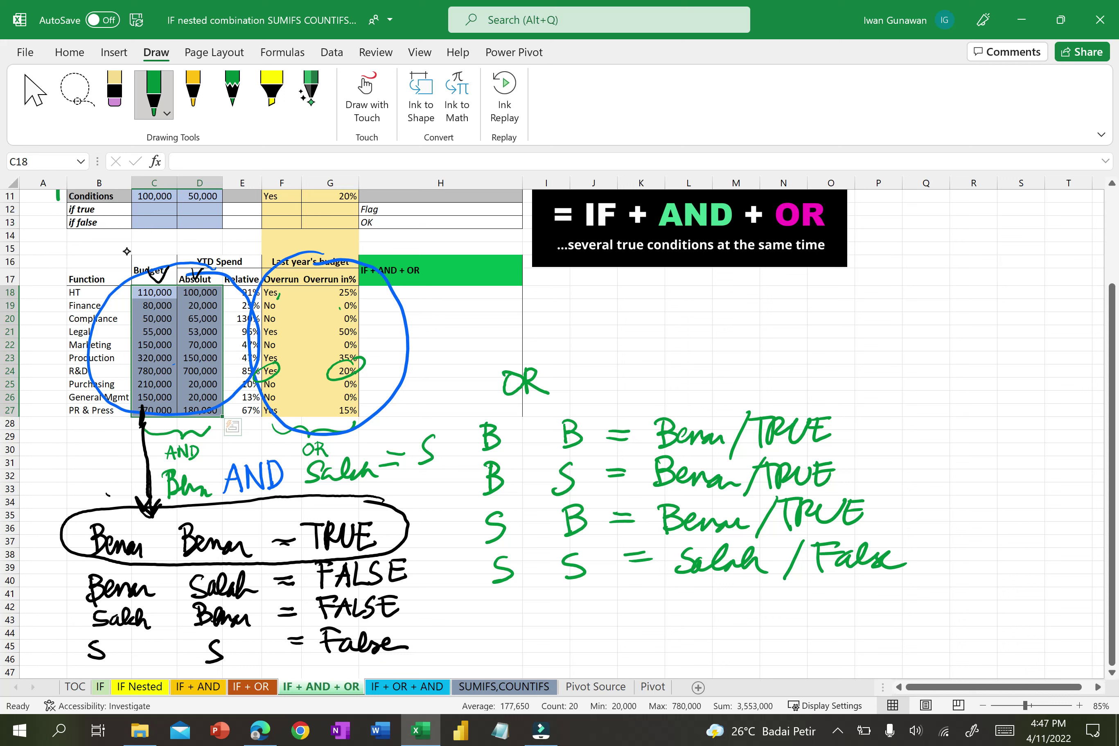
- Erase the ink circles, braces, black arrow and blue AND heading, plus most of the green notes between the budget table and the truth tables
click(108, 83)
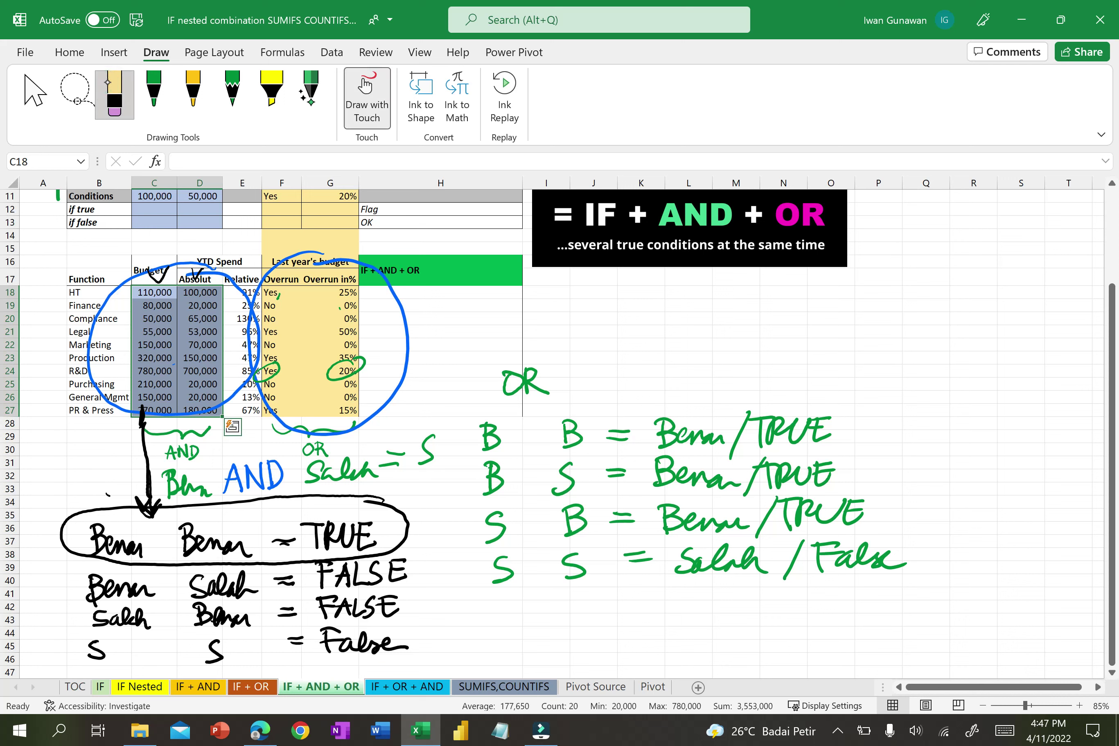
drag(135, 271, 158, 279)
click(265, 279)
drag(258, 476, 337, 374)
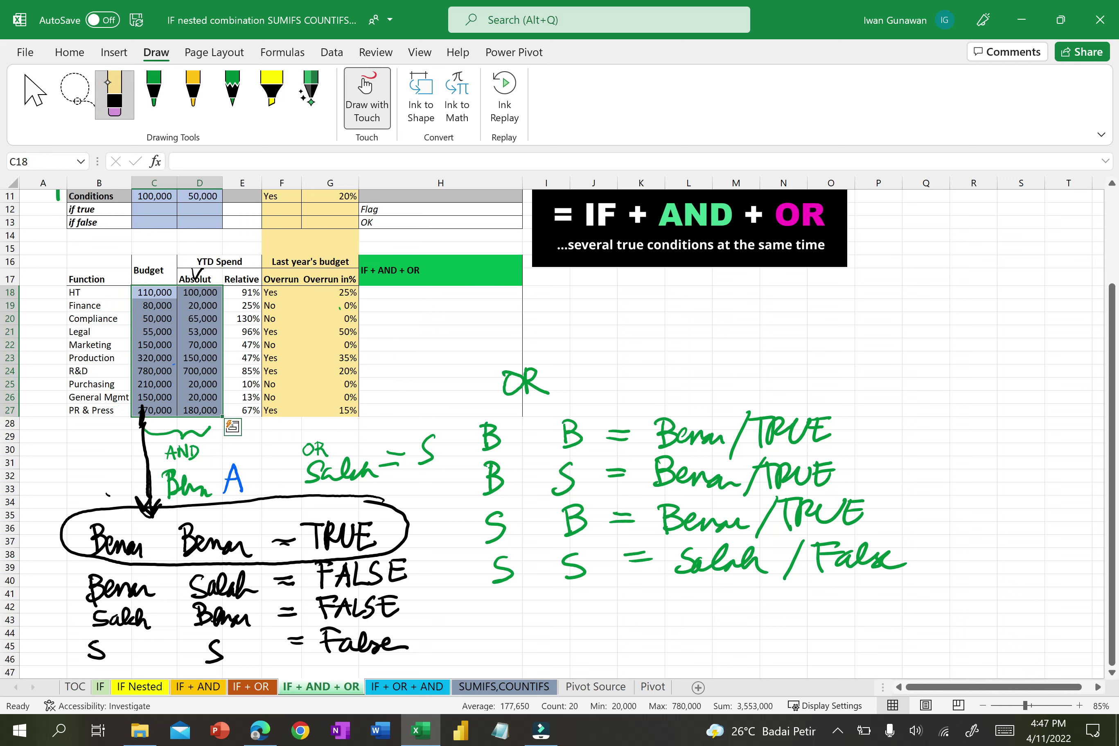
drag(151, 504, 193, 453)
click(171, 454)
mouse_move(308, 450)
mouse_down()
mouse_move(376, 474)
mouse_move(490, 438)
mouse_move(525, 383)
mouse_up()
click(396, 453)
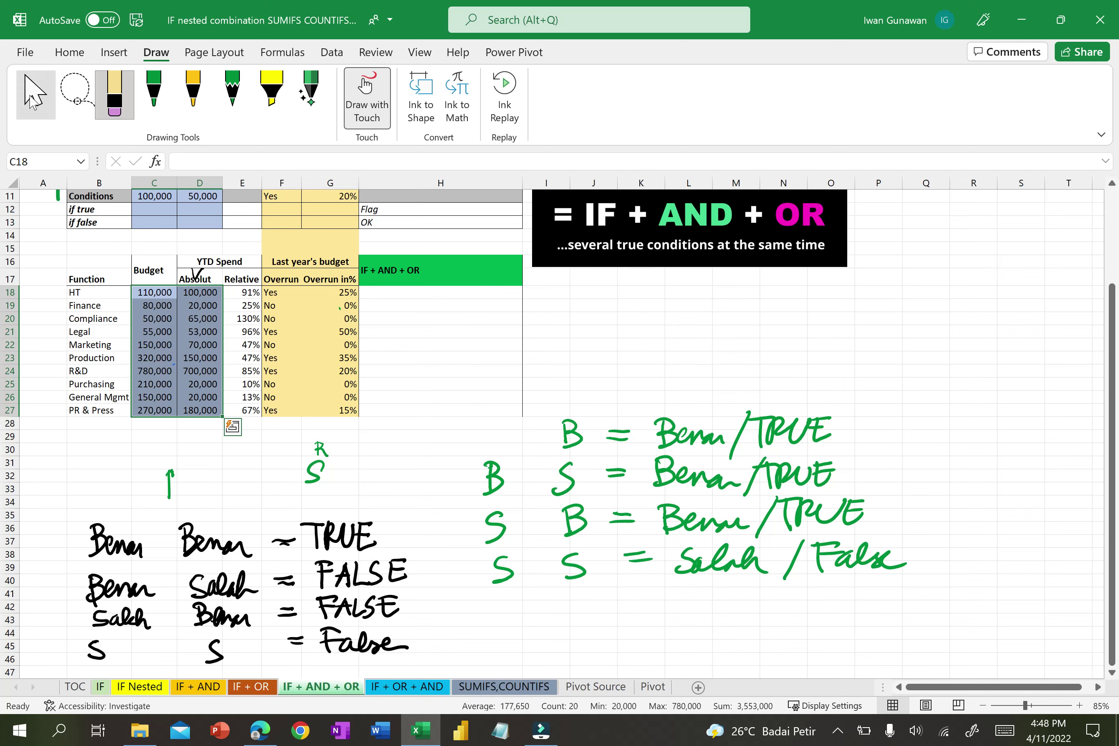
- Stop inking and start a formula in cell H18 with an AND function nested in IF: =IF(AND(
click(36, 95)
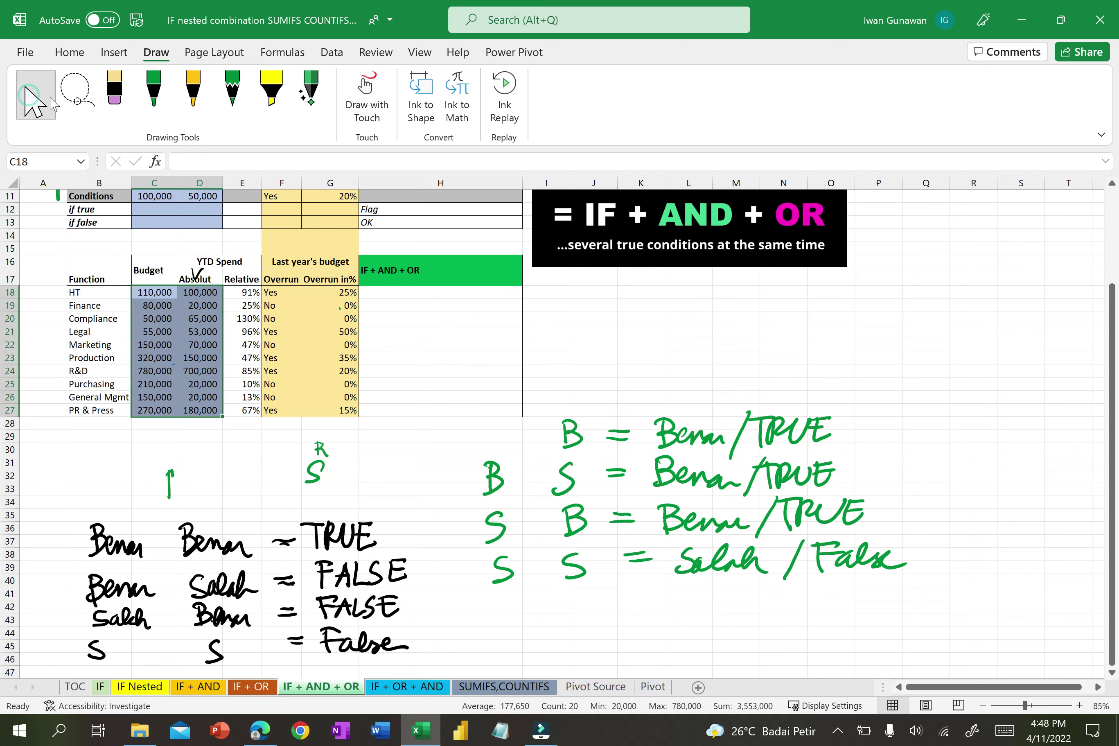
click(69, 52)
click(392, 296)
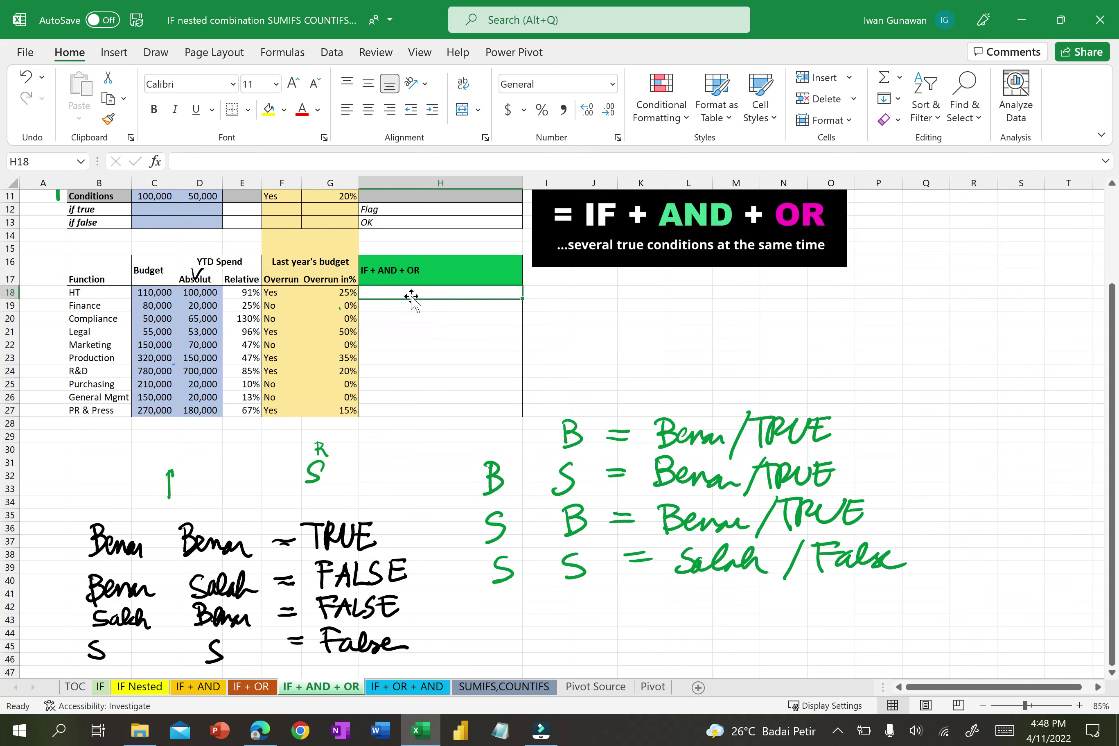
text(=if)
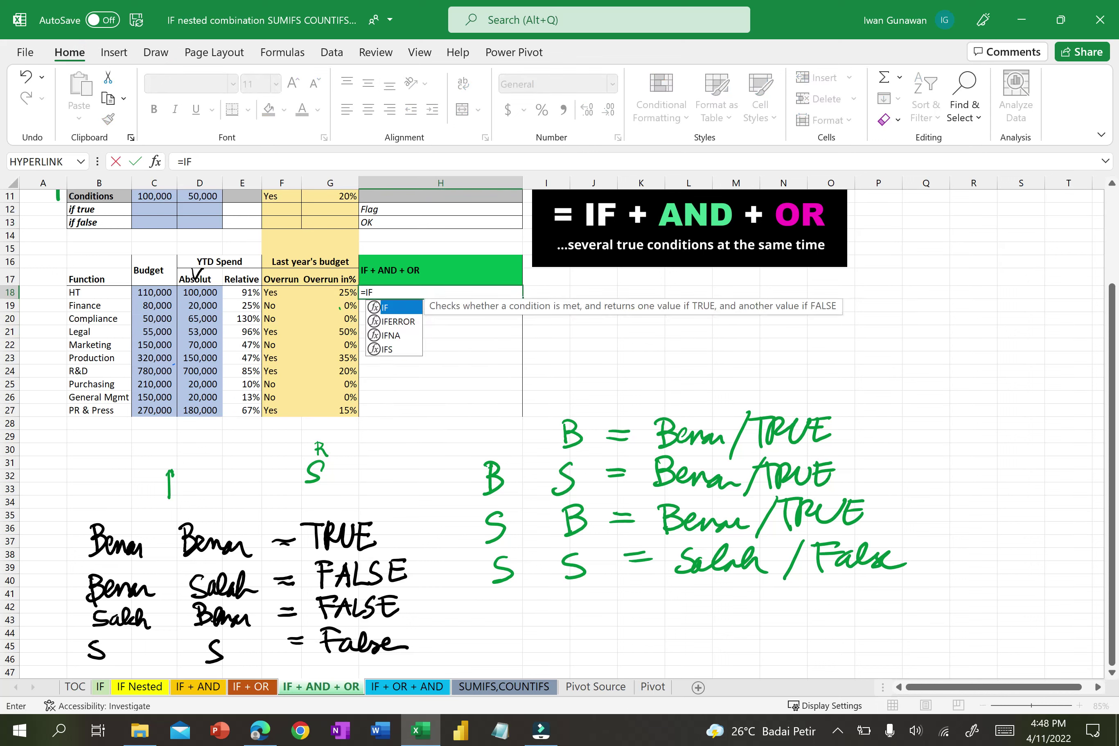
key(Tab)
text(A)
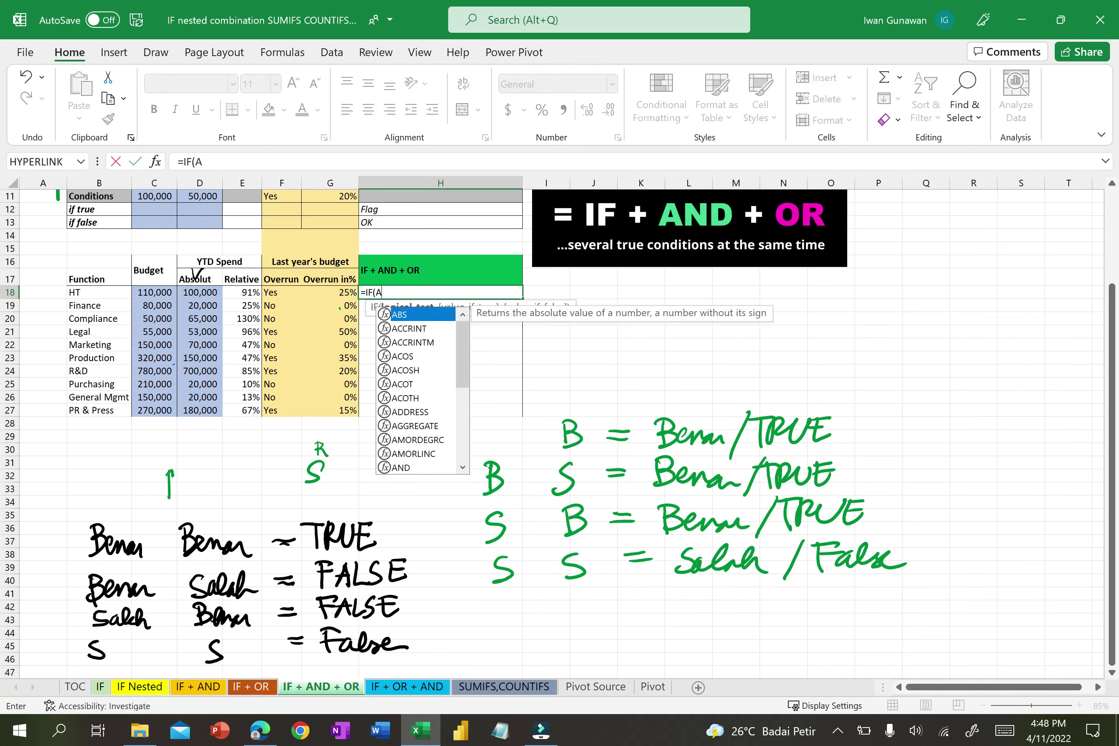
text(ND)
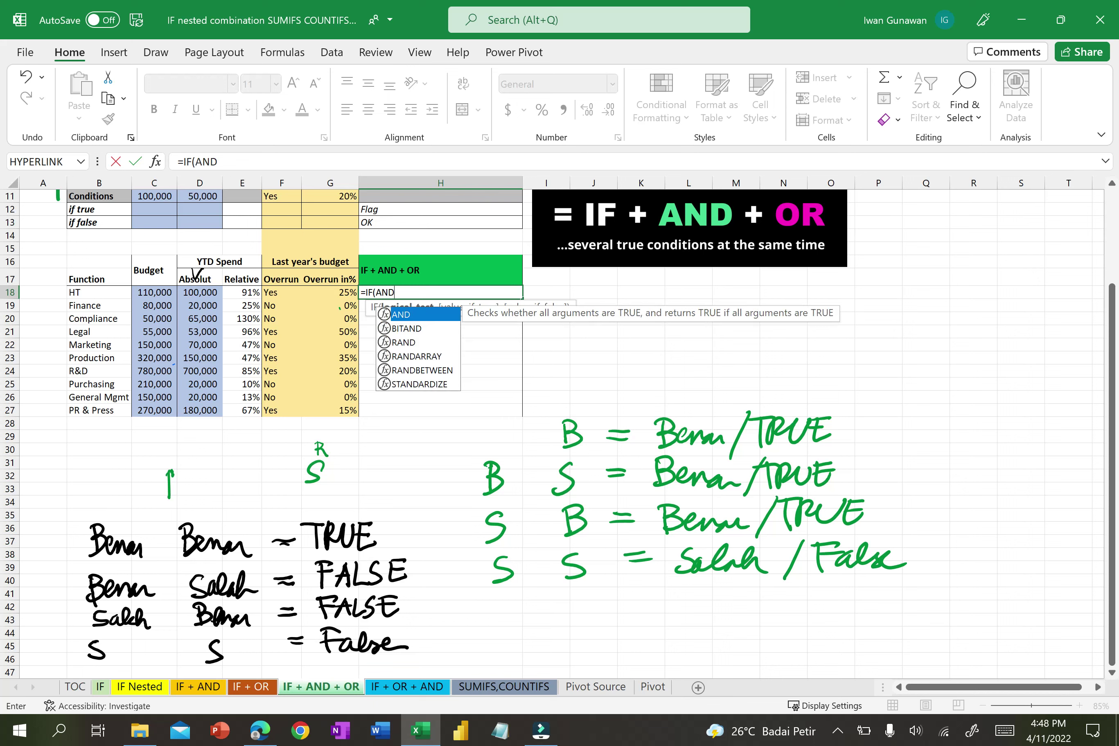
click(143, 295)
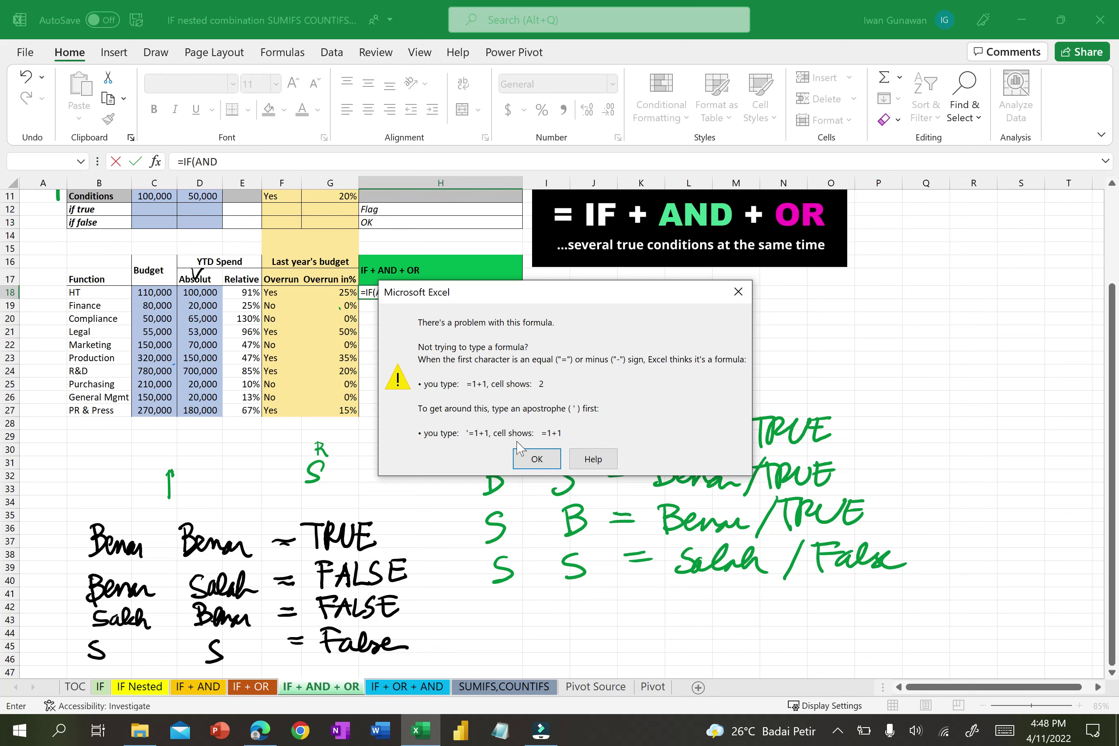
click(537, 461)
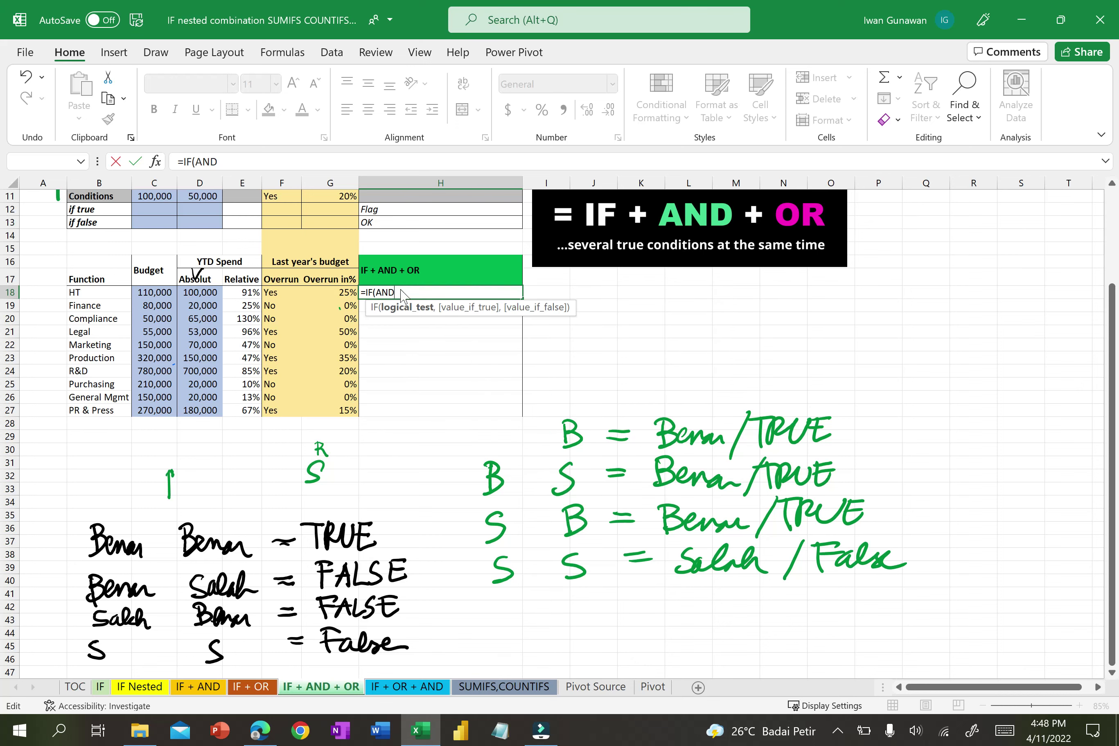
key(Return)
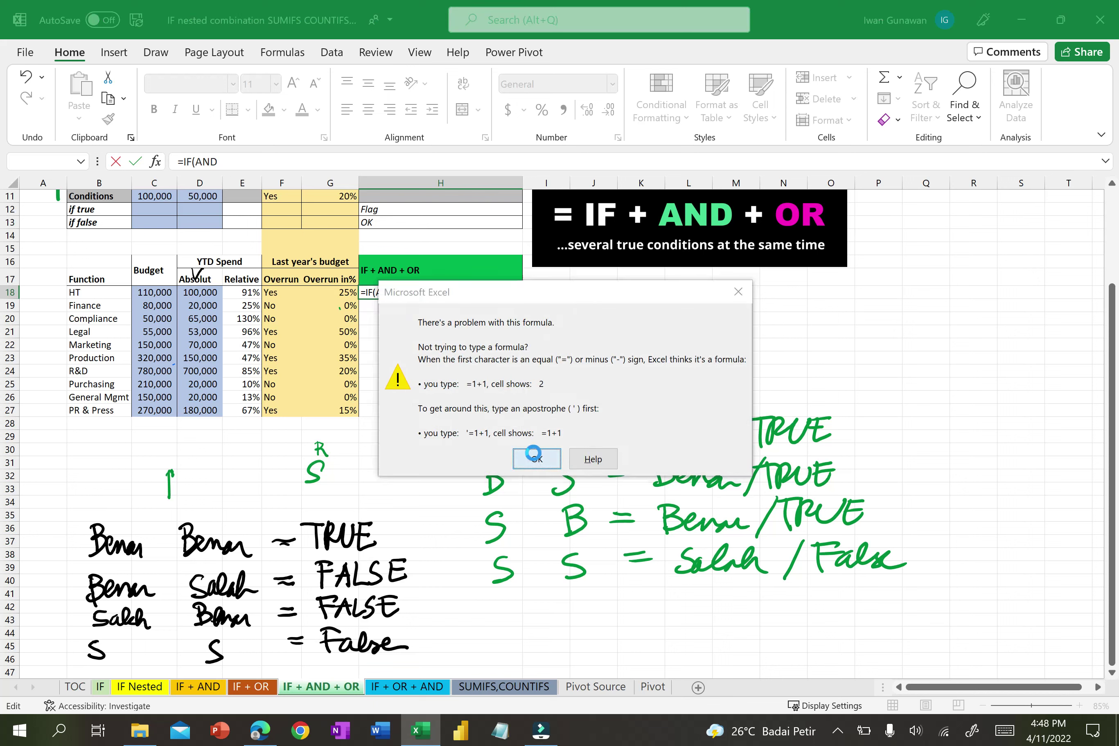
click(538, 459)
text(()
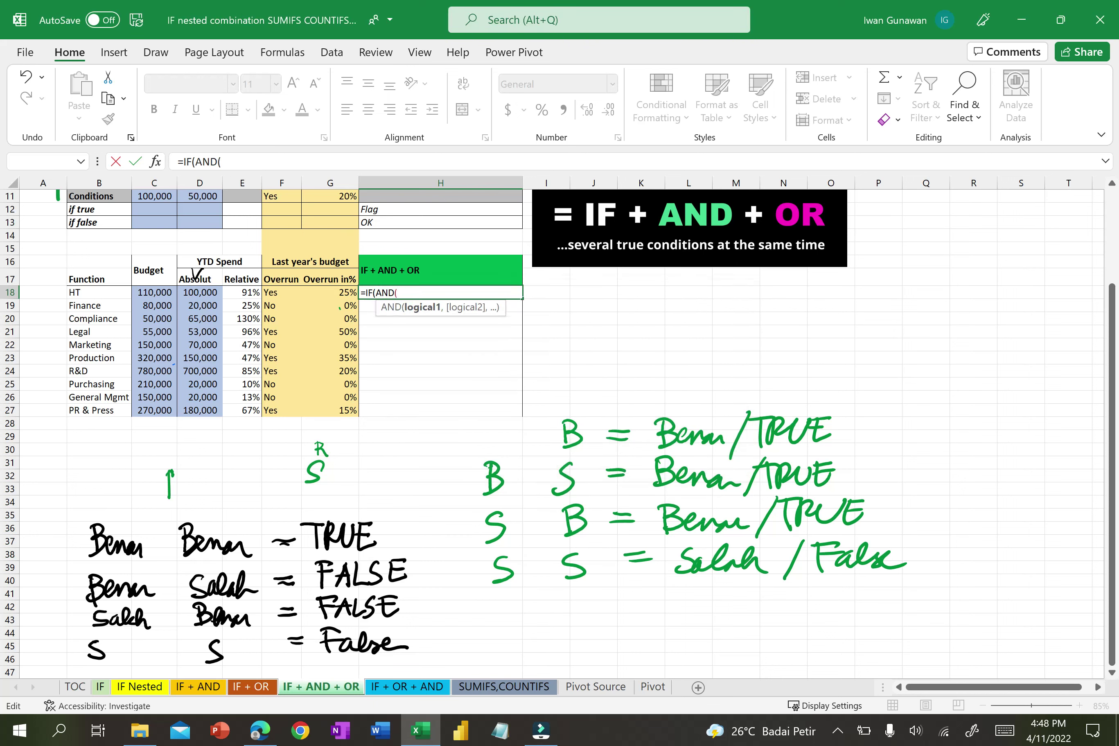
- Enter C18>$C$11 and D18>$D$11 as the AND conditions, close the AND function and add a comma
click(159, 291)
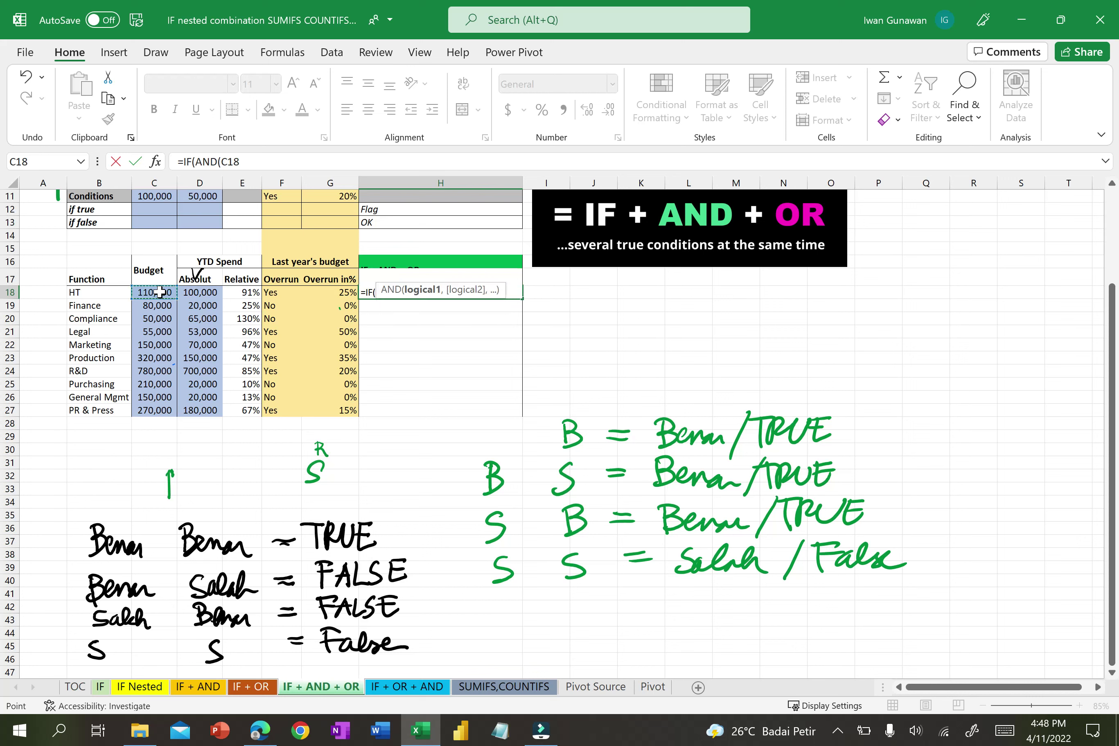
text(>)
click(159, 196)
key(F4)
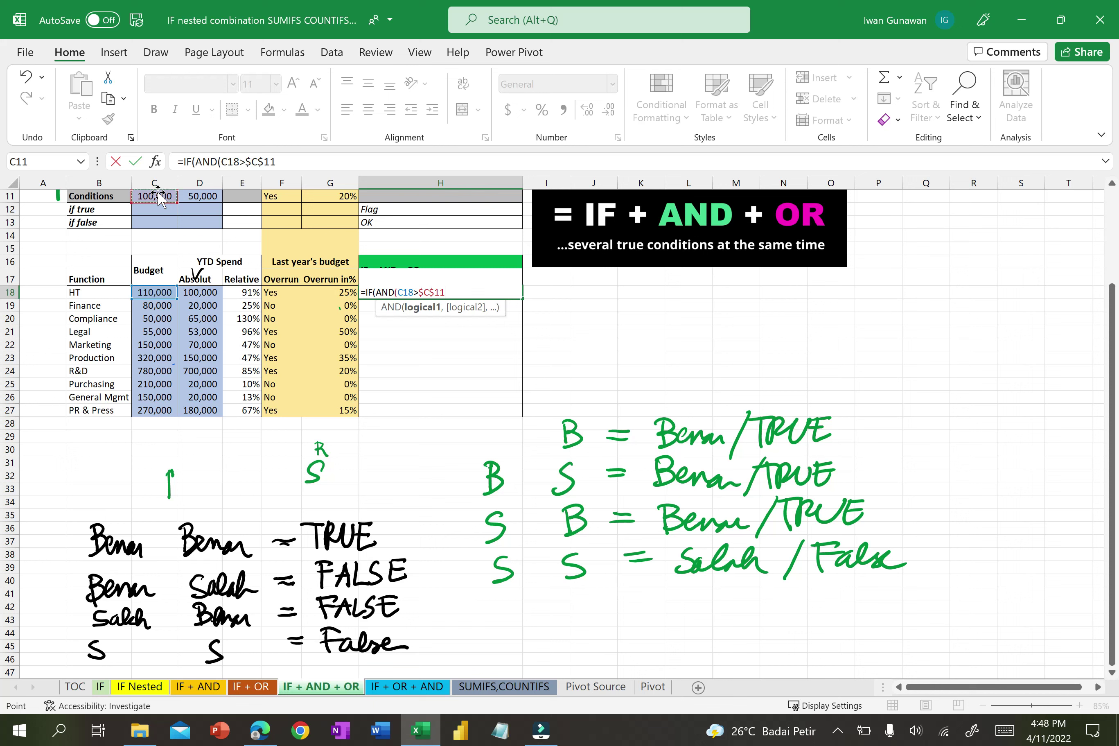
text(,)
click(205, 293)
text(>)
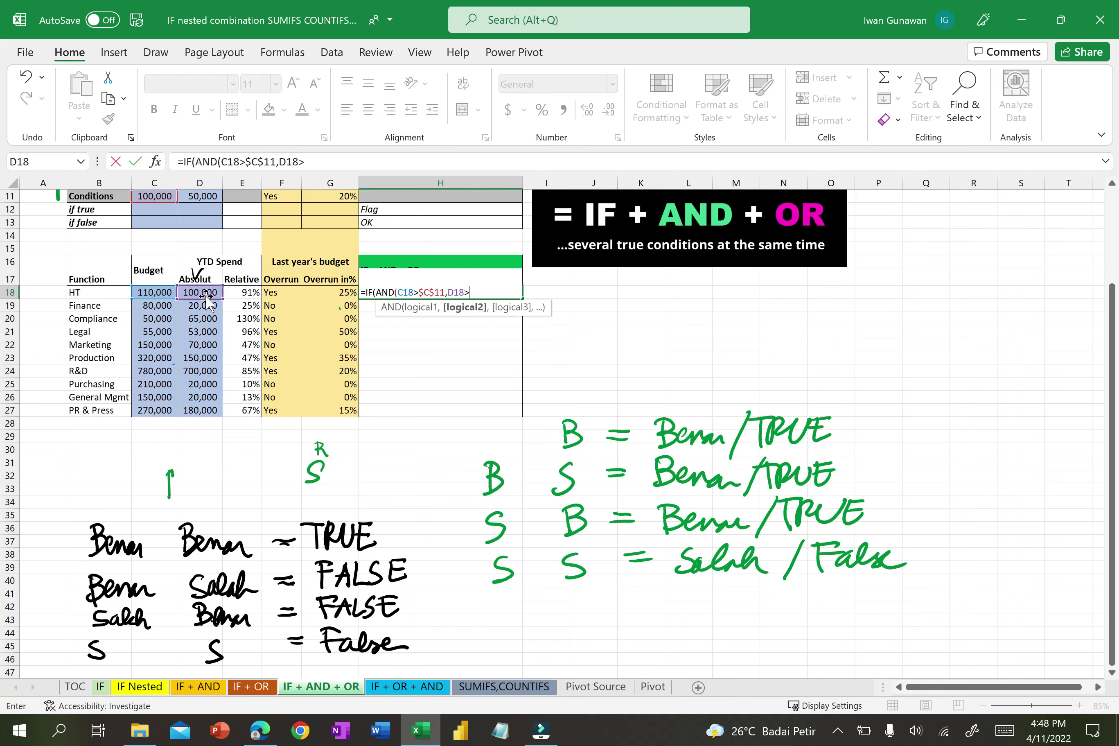
click(211, 195)
key(F4)
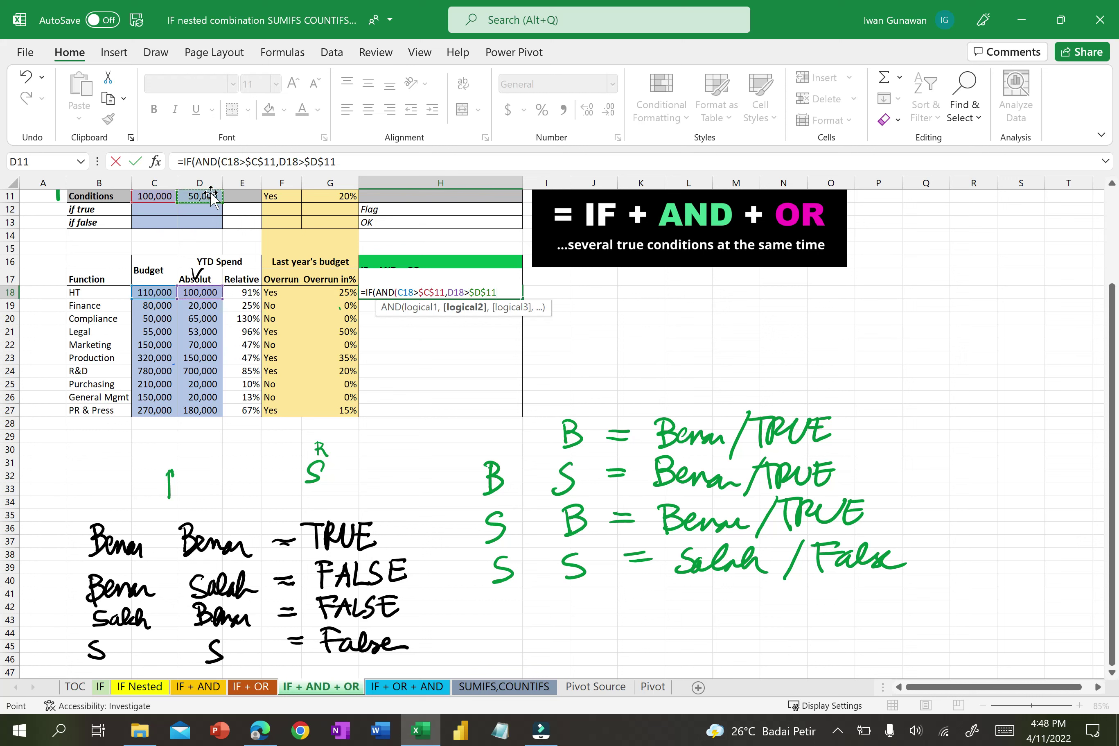
text())
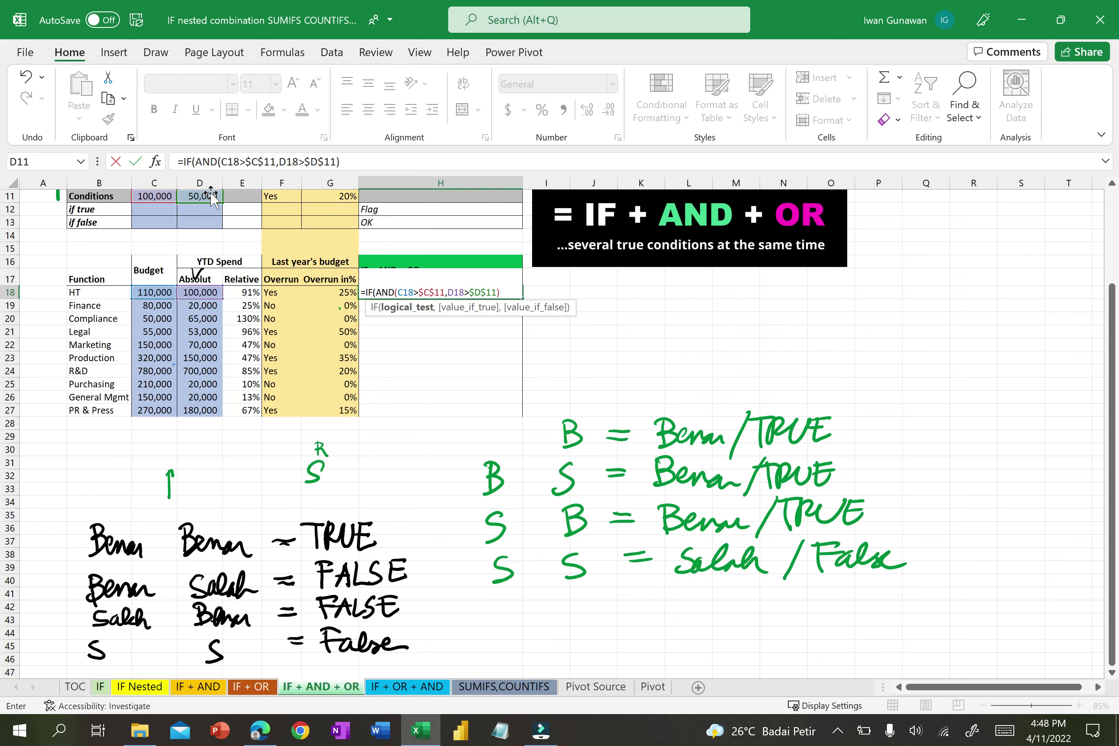
text(,)
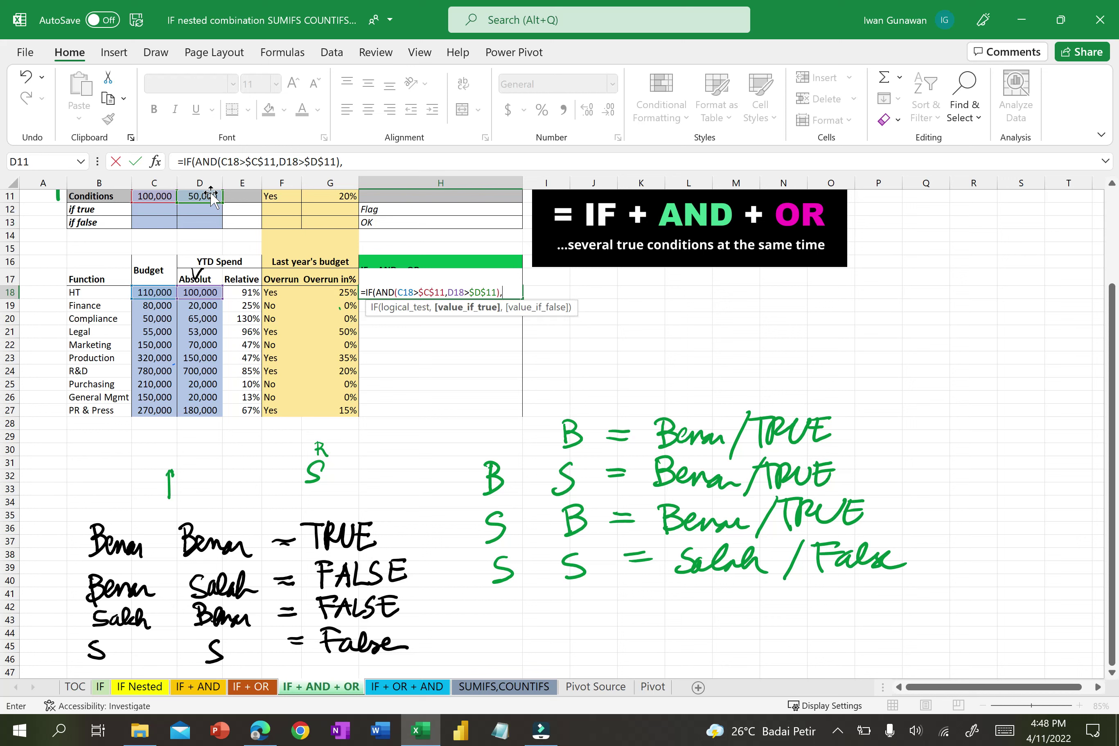
text(O)
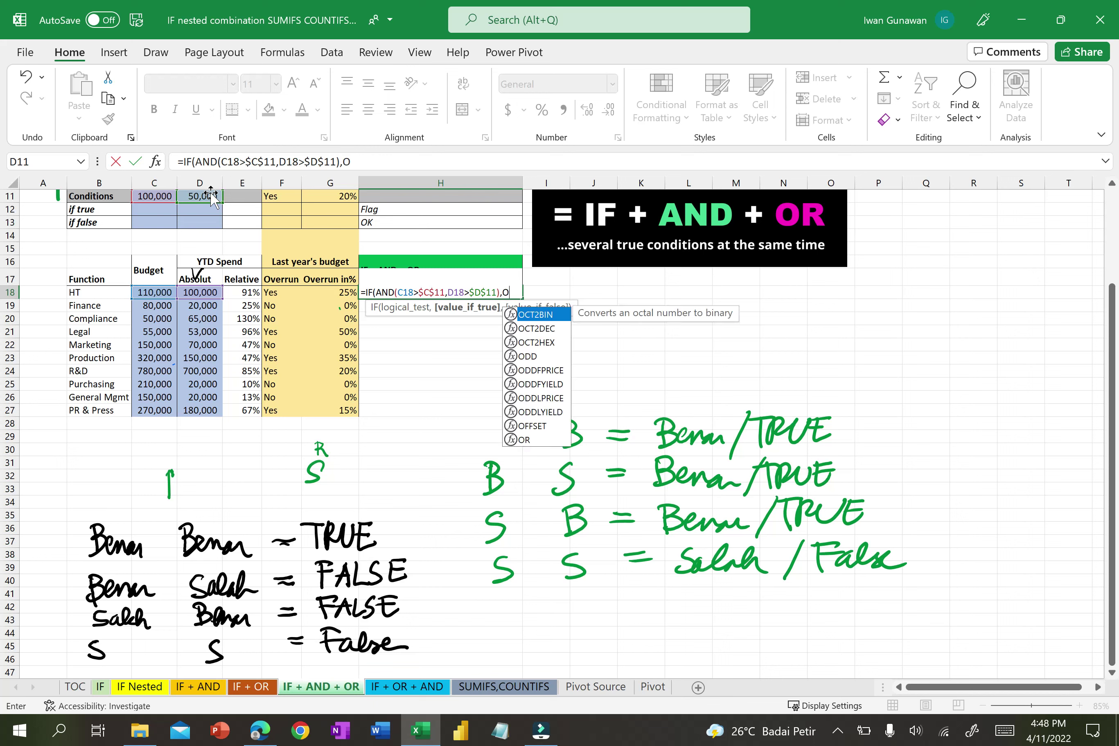
key(BackSpace)
text(AND)
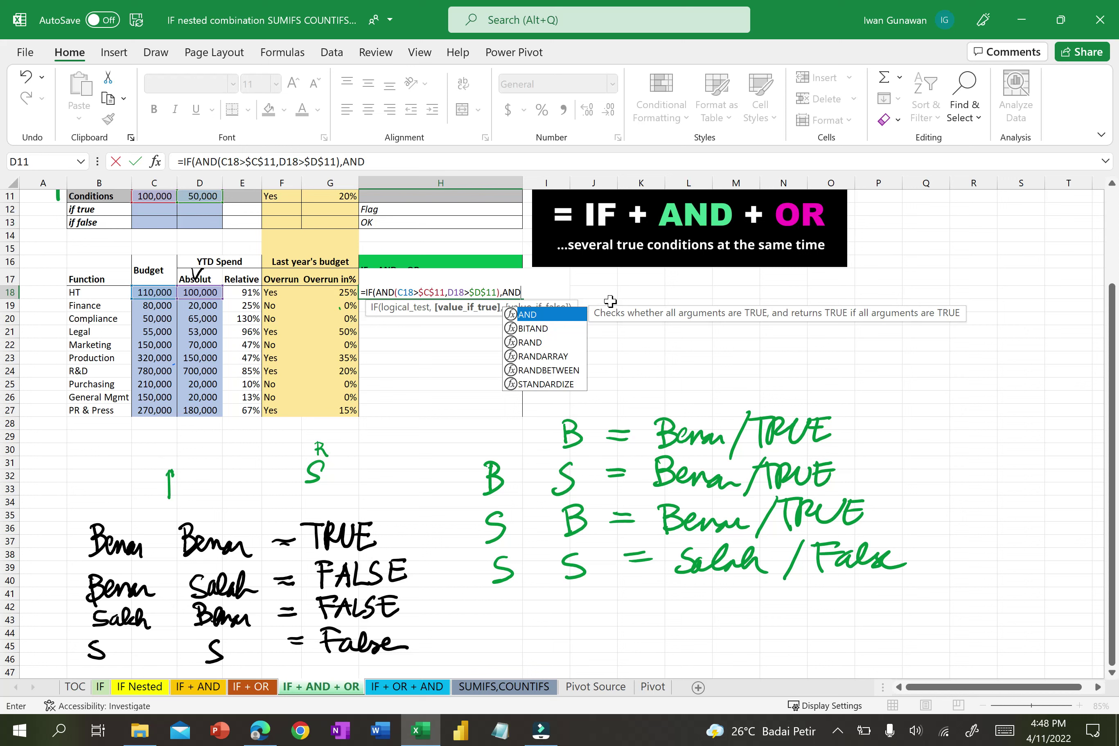
text(()
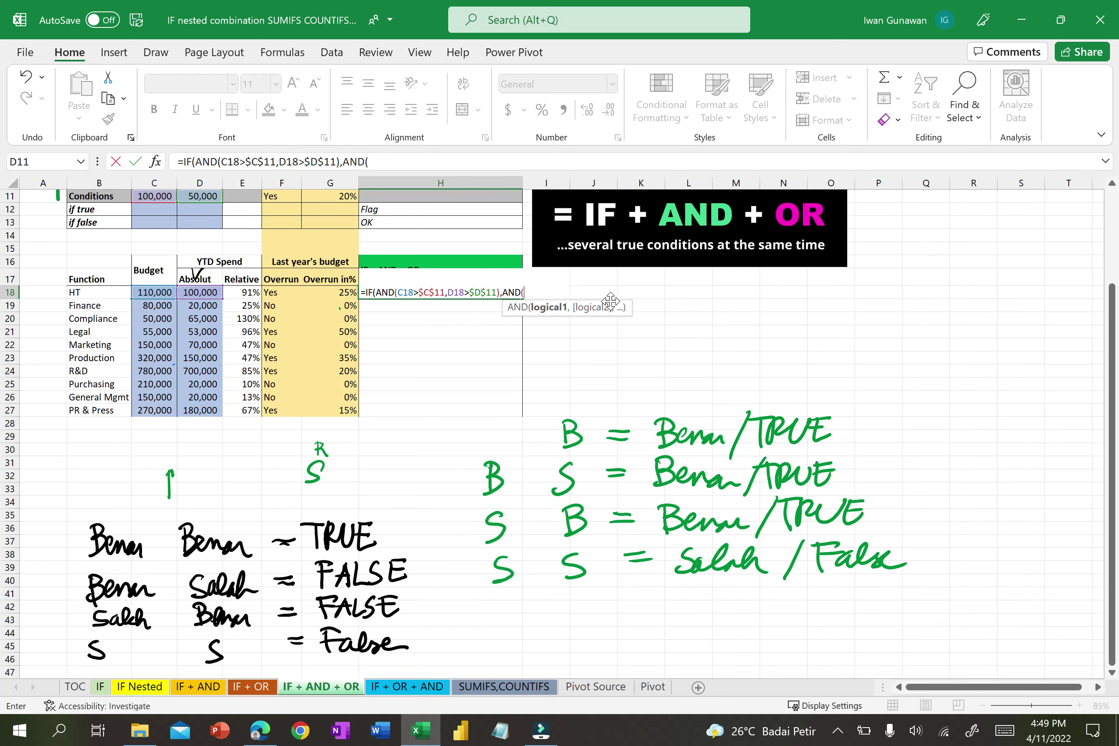
key(BackSpace)
key(BackSpace)
key(BackSpace)
key(BackSpace)
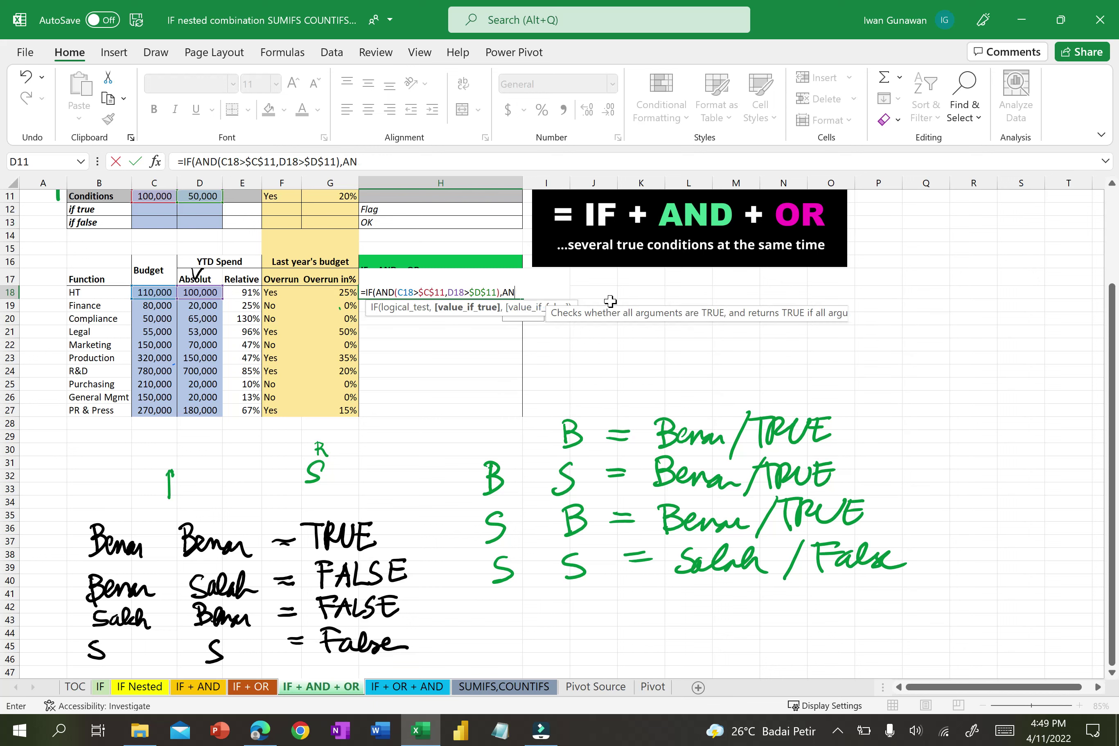
- Add an OR function to the H18 formula and remove AND's closing parenthesis so that OR( nests inside AND
text(OR)
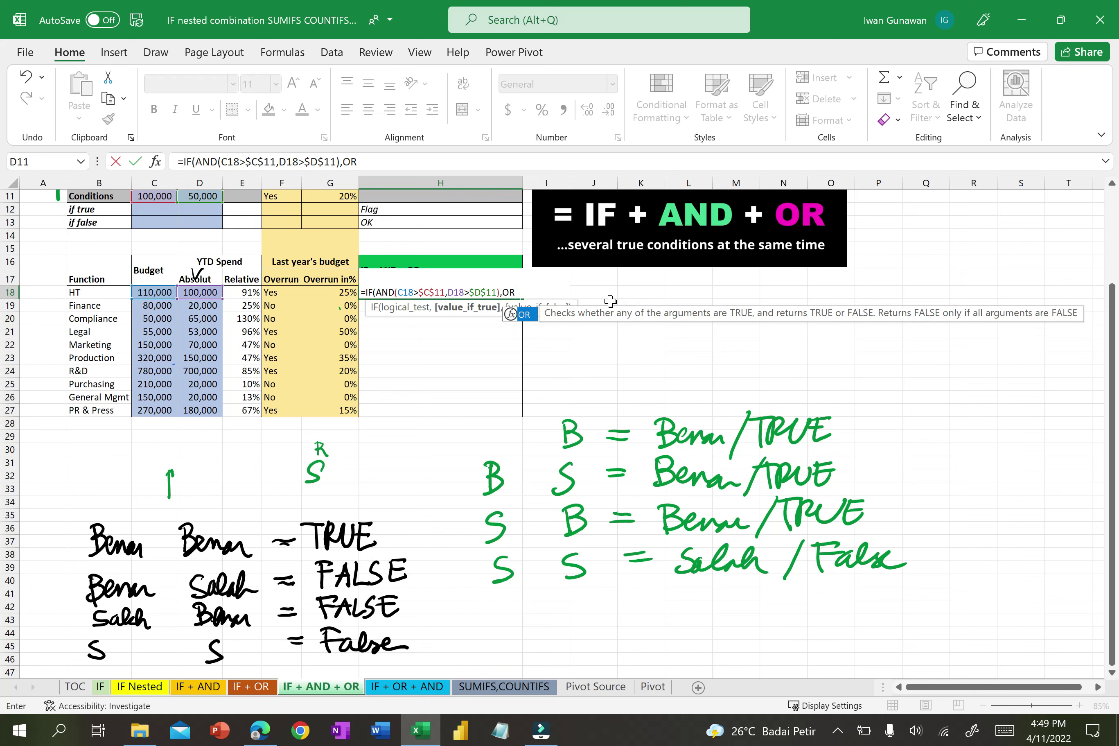
text(()
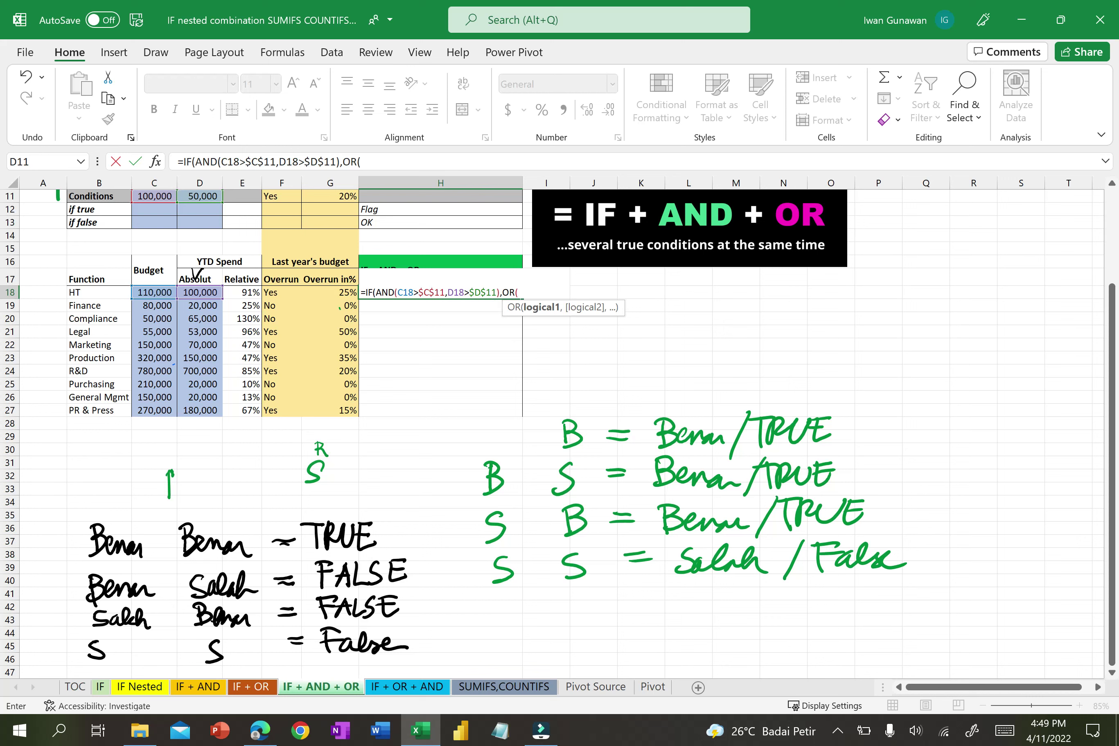
click(499, 292)
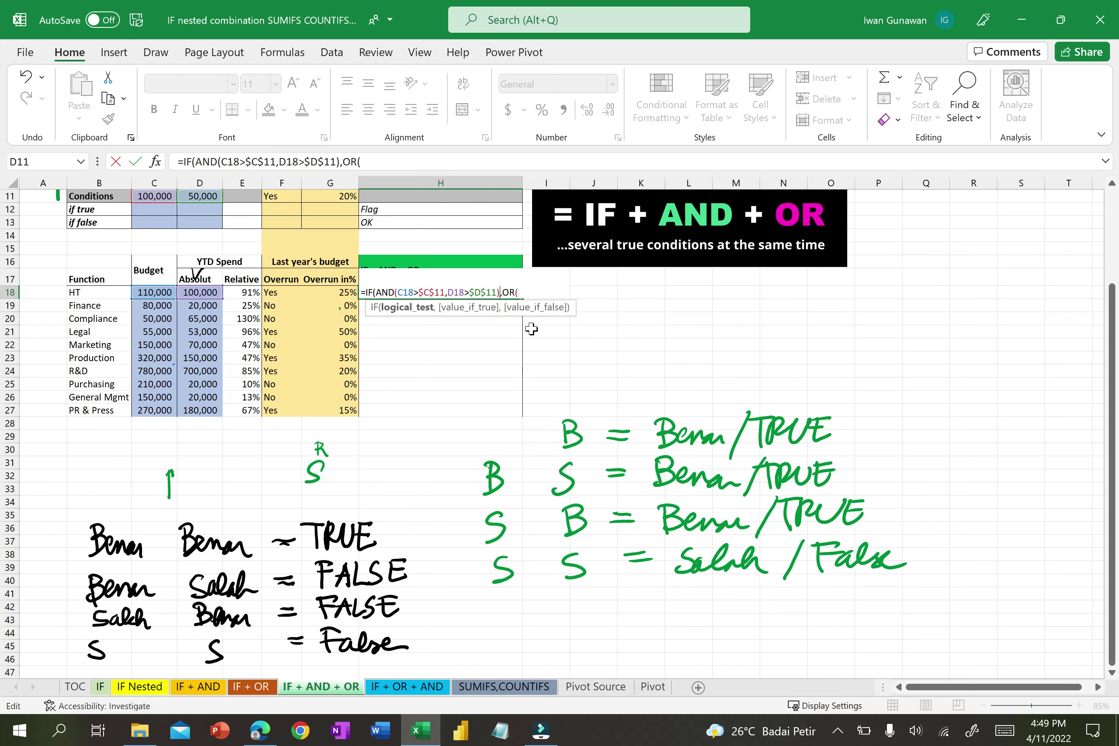
key(BackSpace)
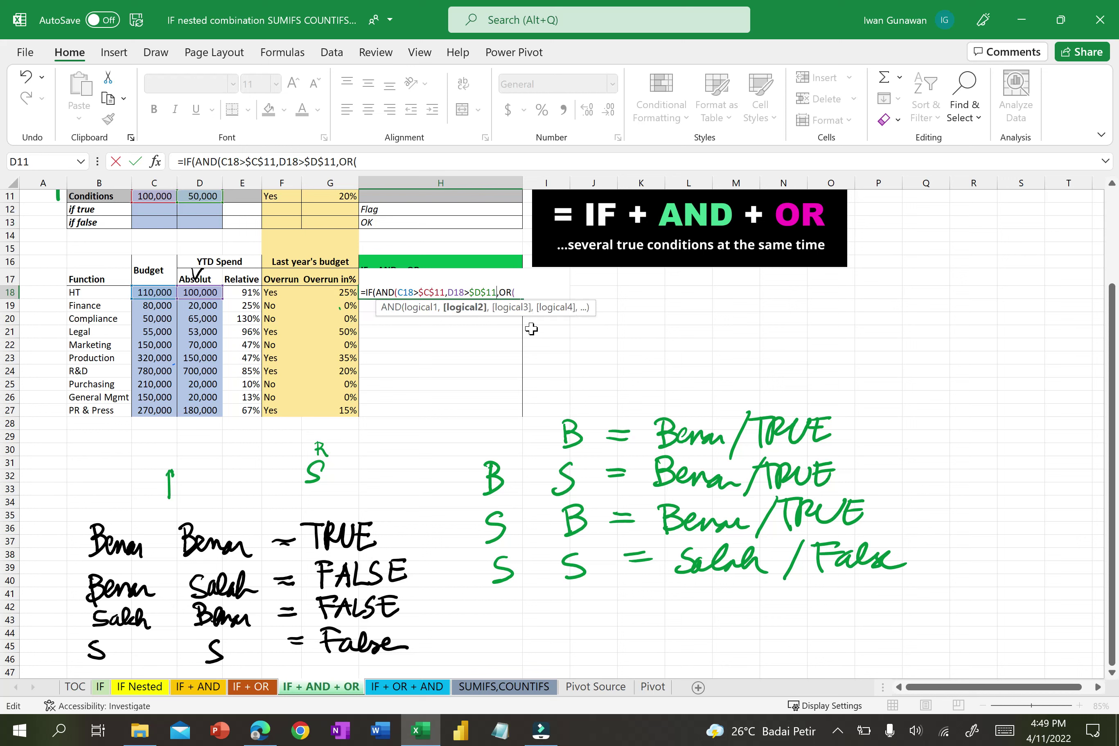
key(Right)
key(Right)
key(Right)
key(Right)
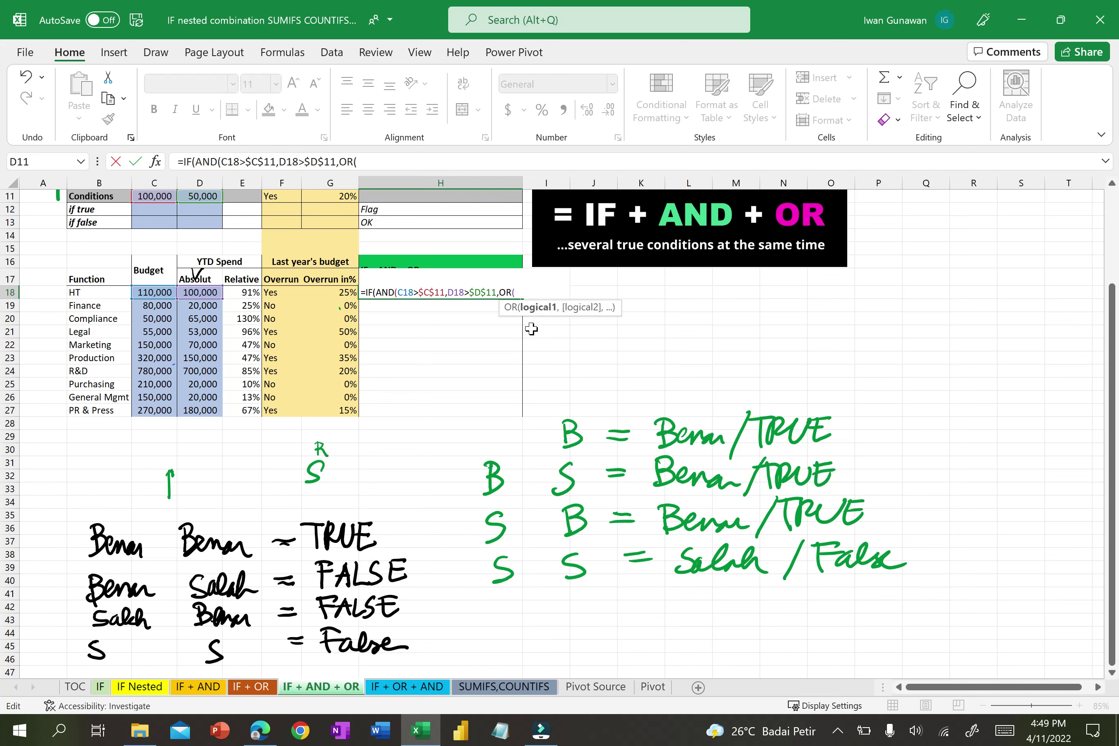
- Enter F18=$F$11 as the first OR condition, followed by a comma
click(280, 293)
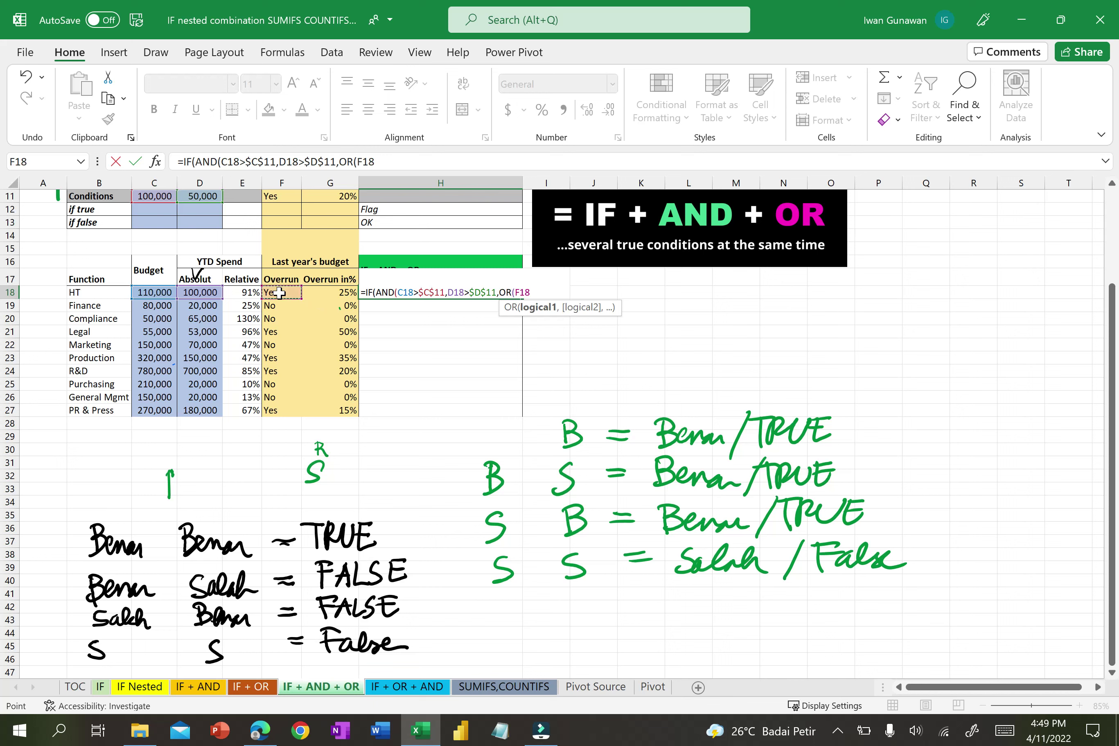
text(=)
click(271, 195)
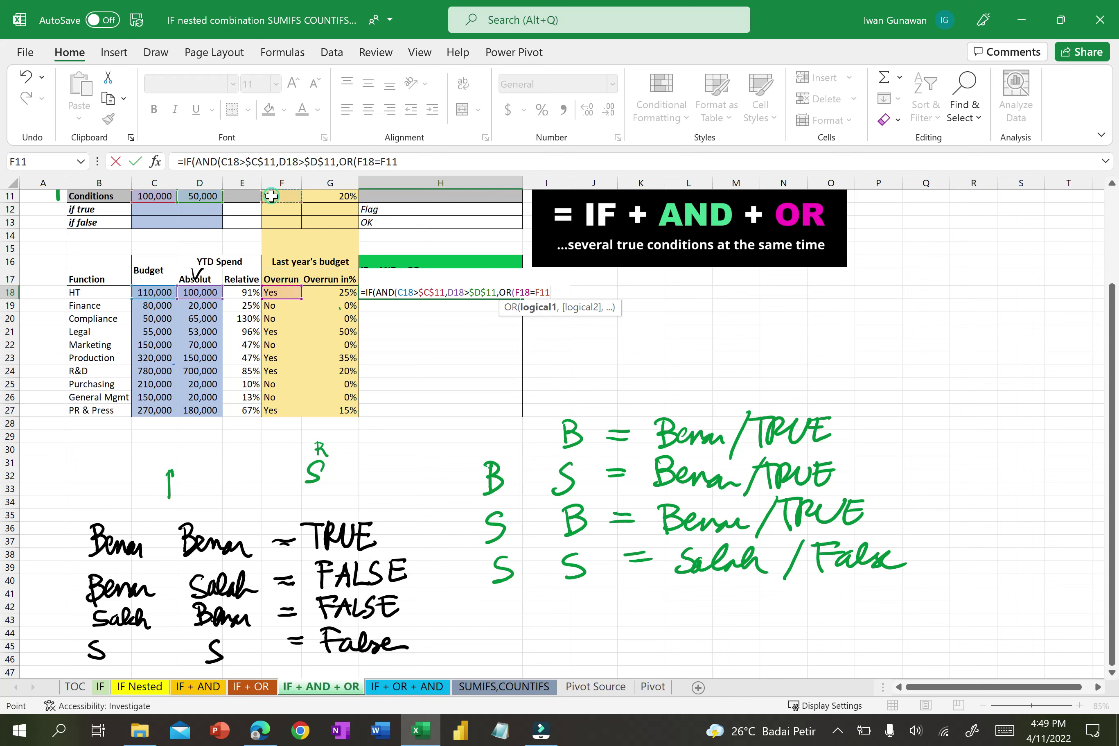
key(F4)
text(,)
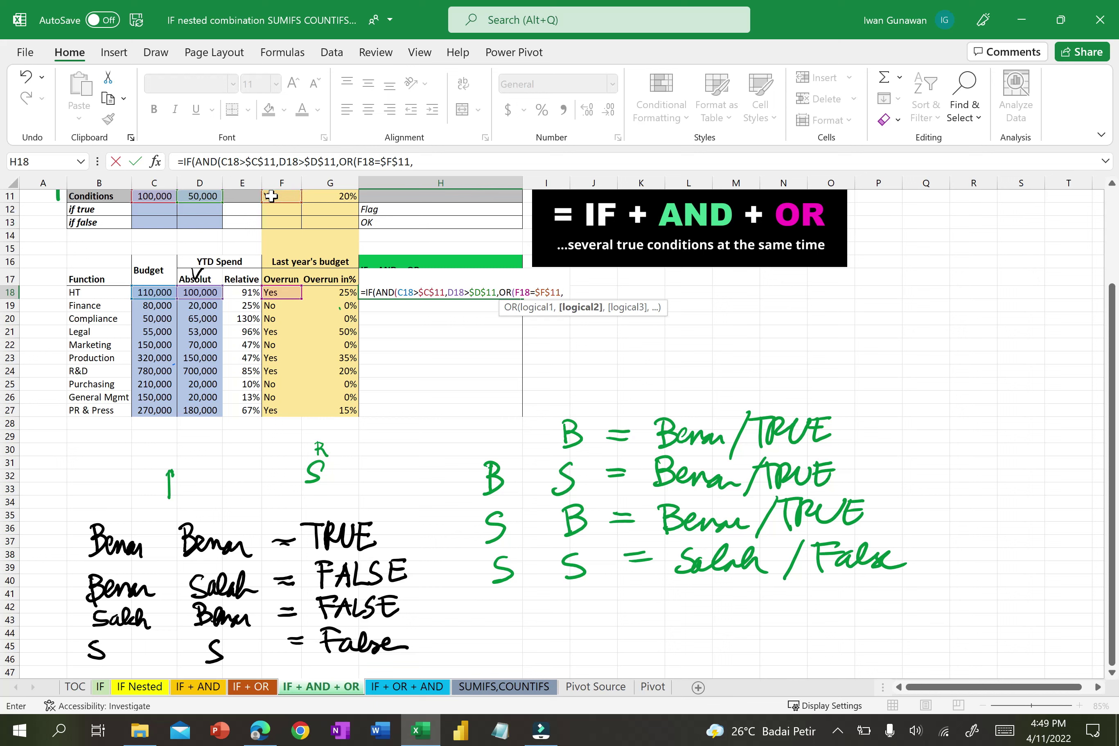
- Enter G18>$G$11 as the second OR condition, close the OR and AND functions, and add a comma
click(344, 292)
text(>)
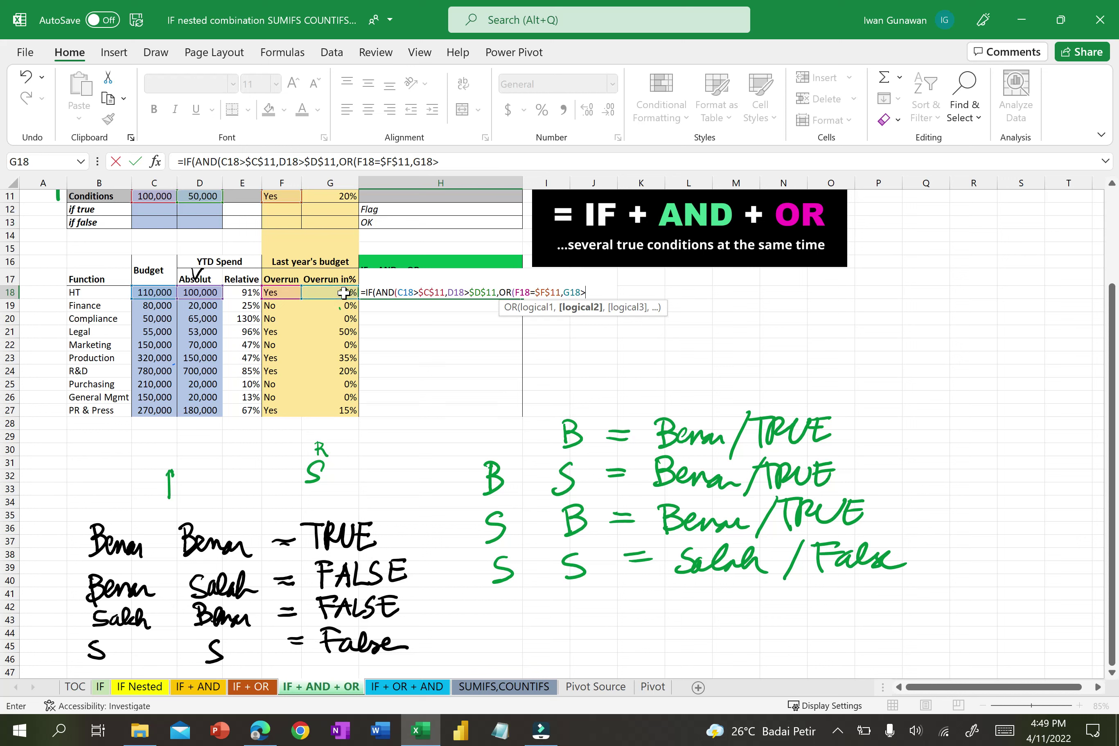
click(332, 196)
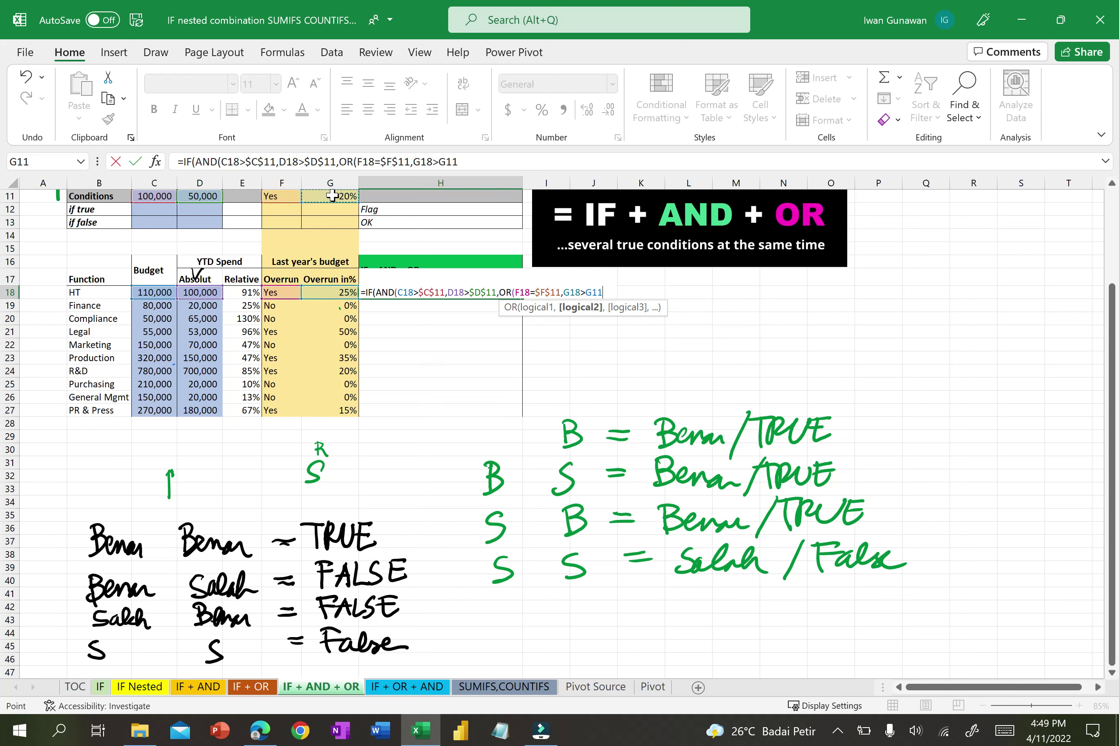
key(F4)
text())
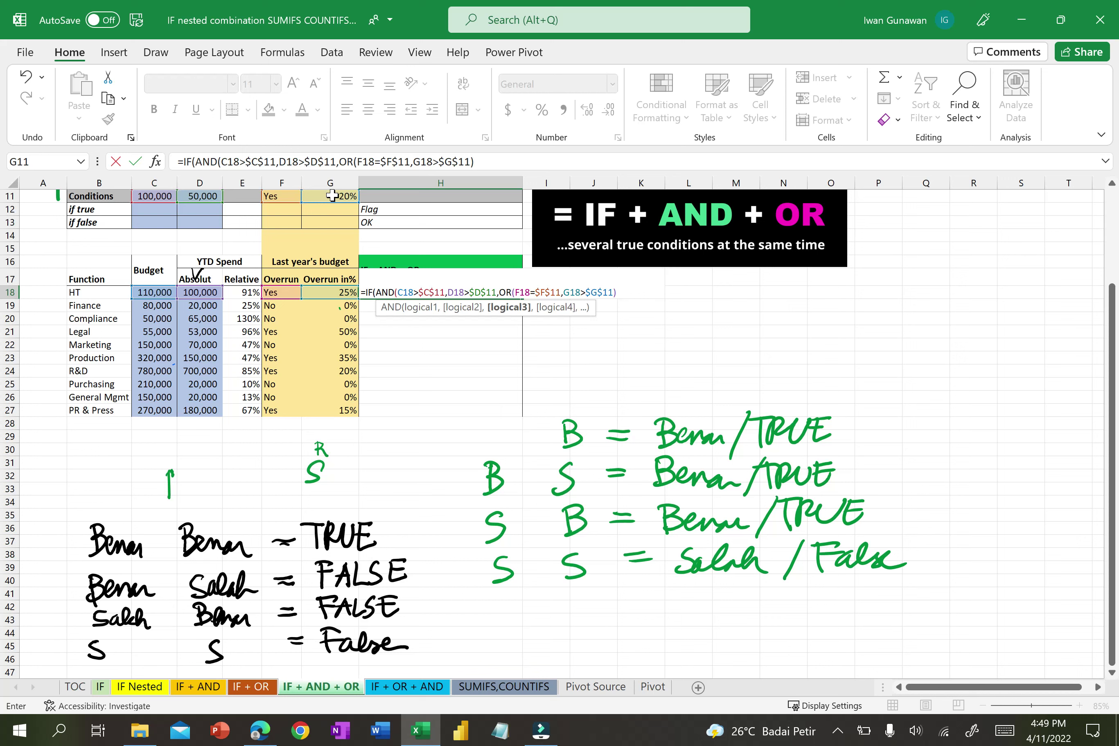
text())
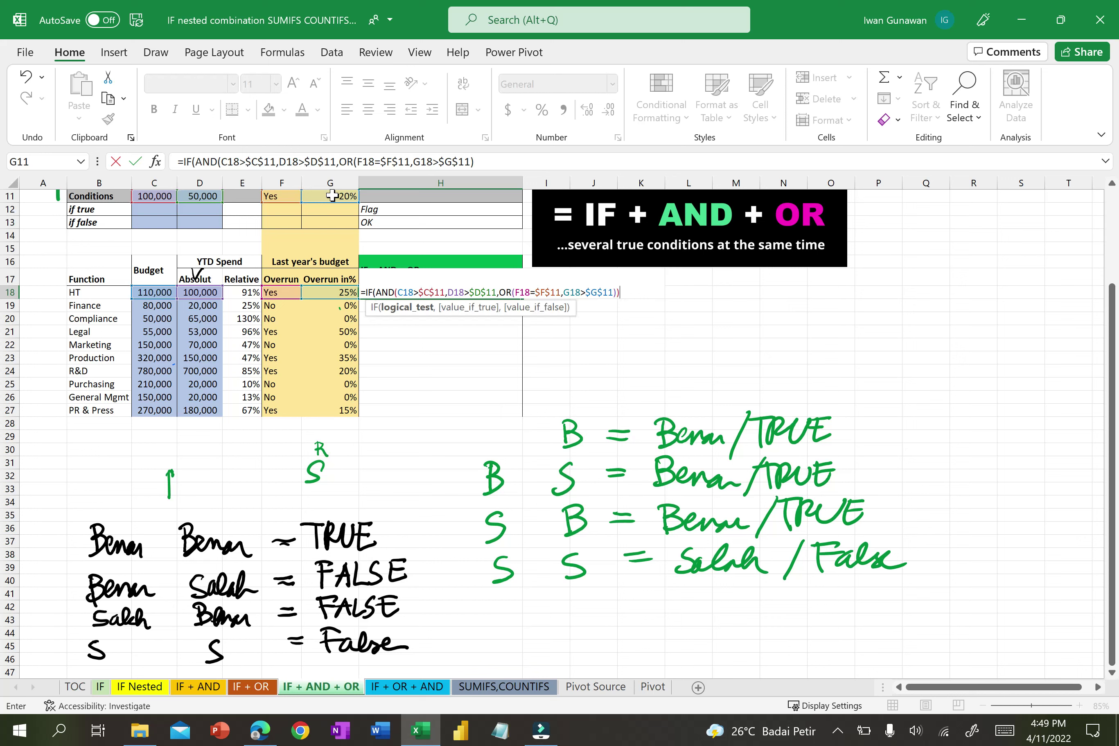
text(,)
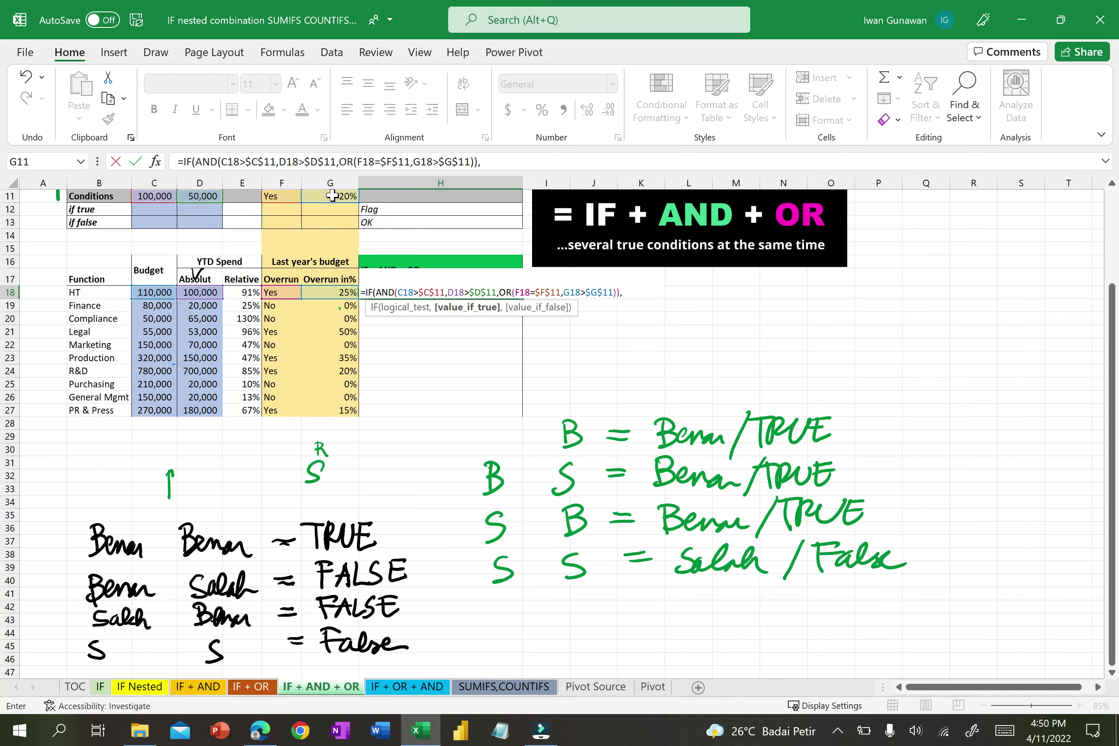
- Set $H$12 as the value if true and $H$13 as the value if false, and commit the formula with Excel's parenthesis correction
click(420, 212)
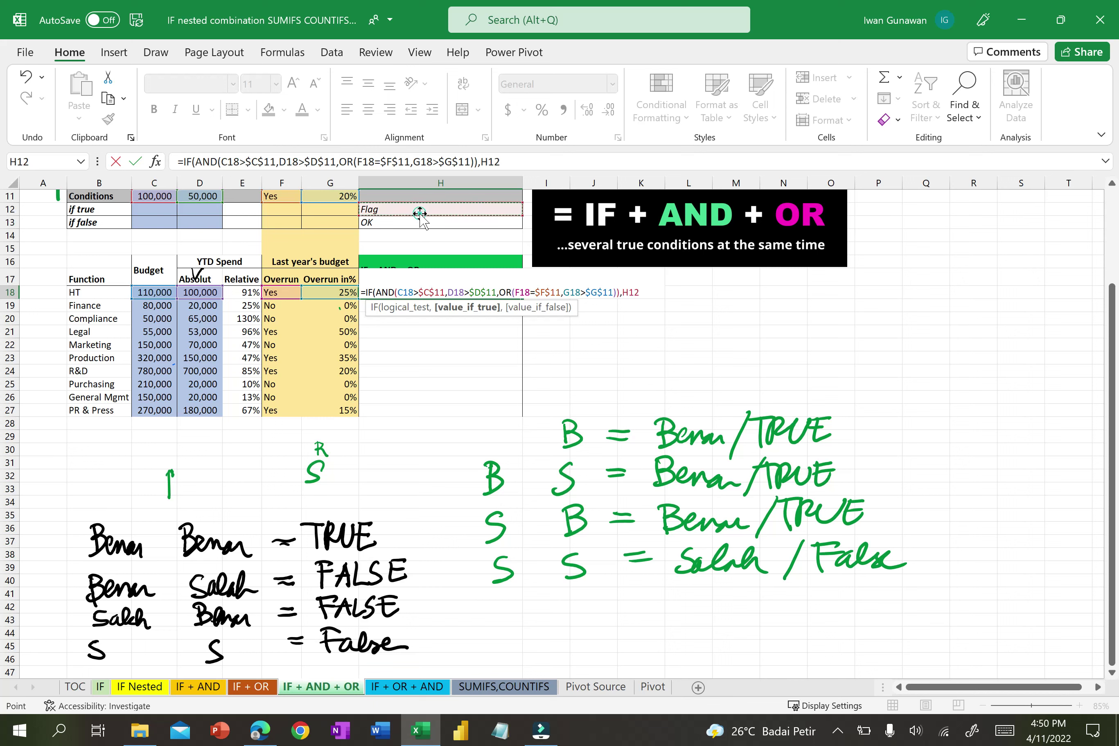
key(F4)
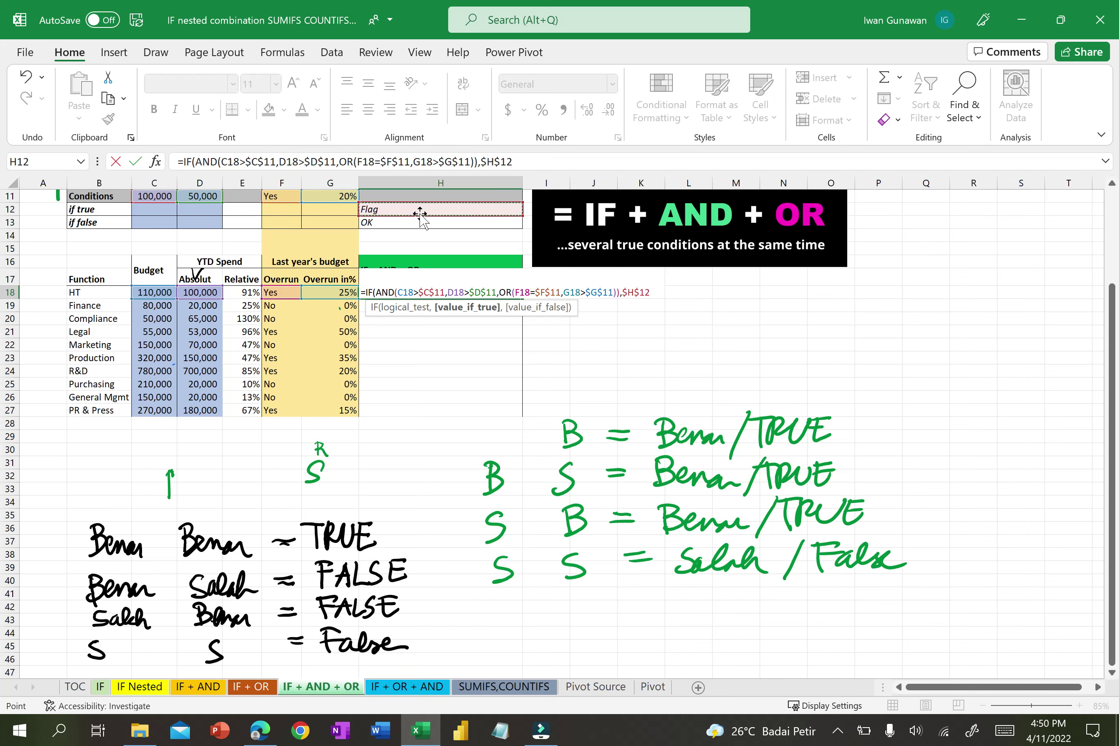
text(,)
click(416, 220)
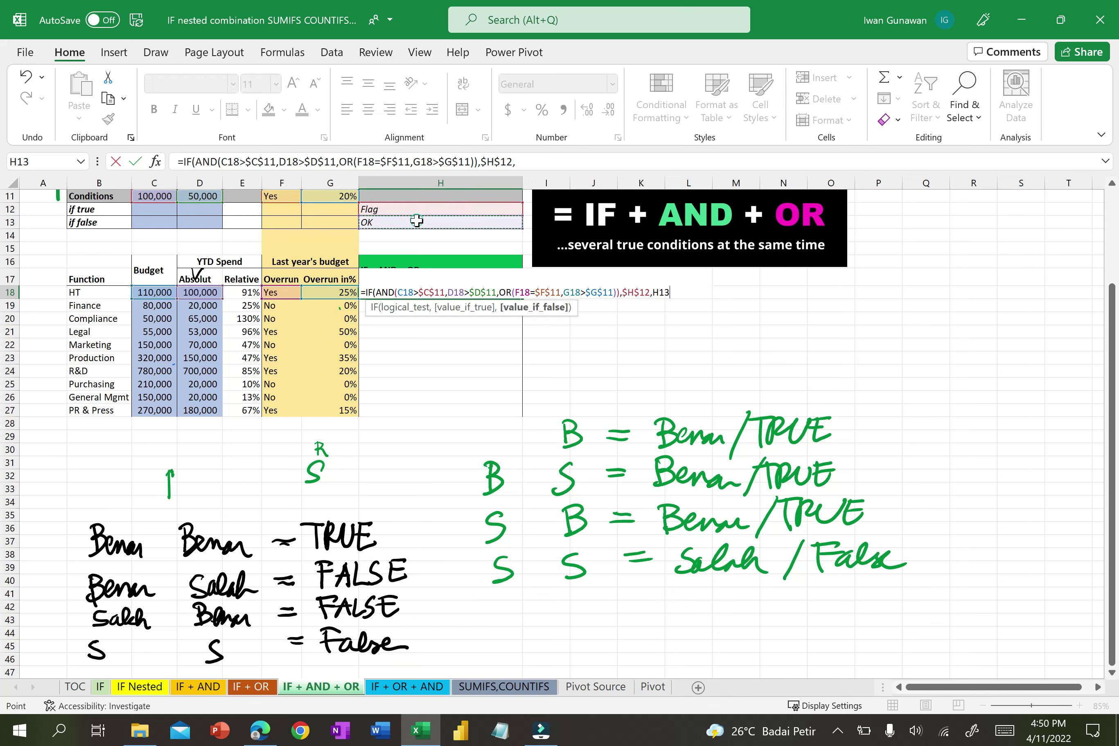
key(F4)
text()))
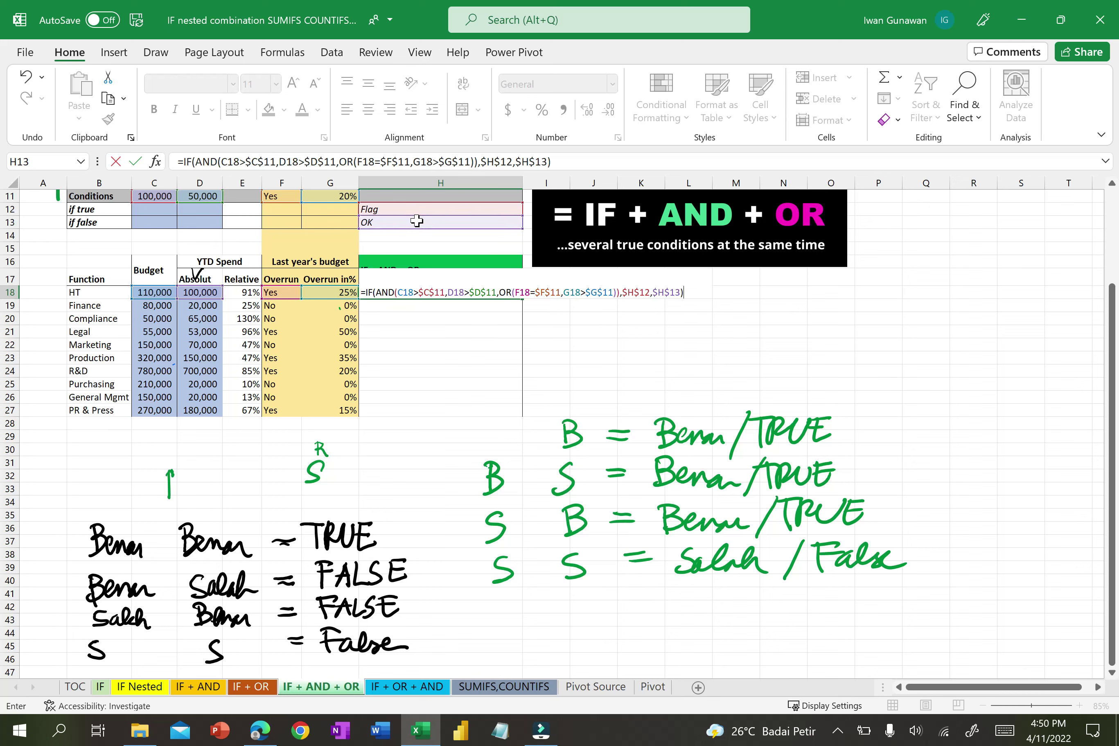
text())
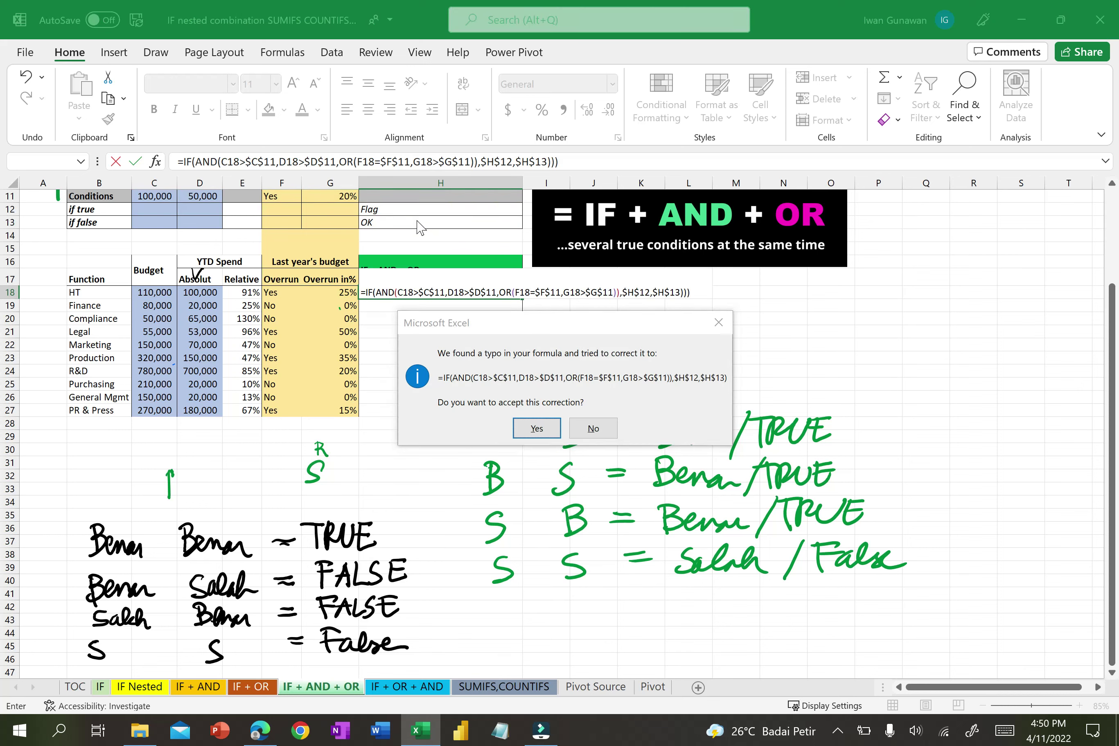
key(Return)
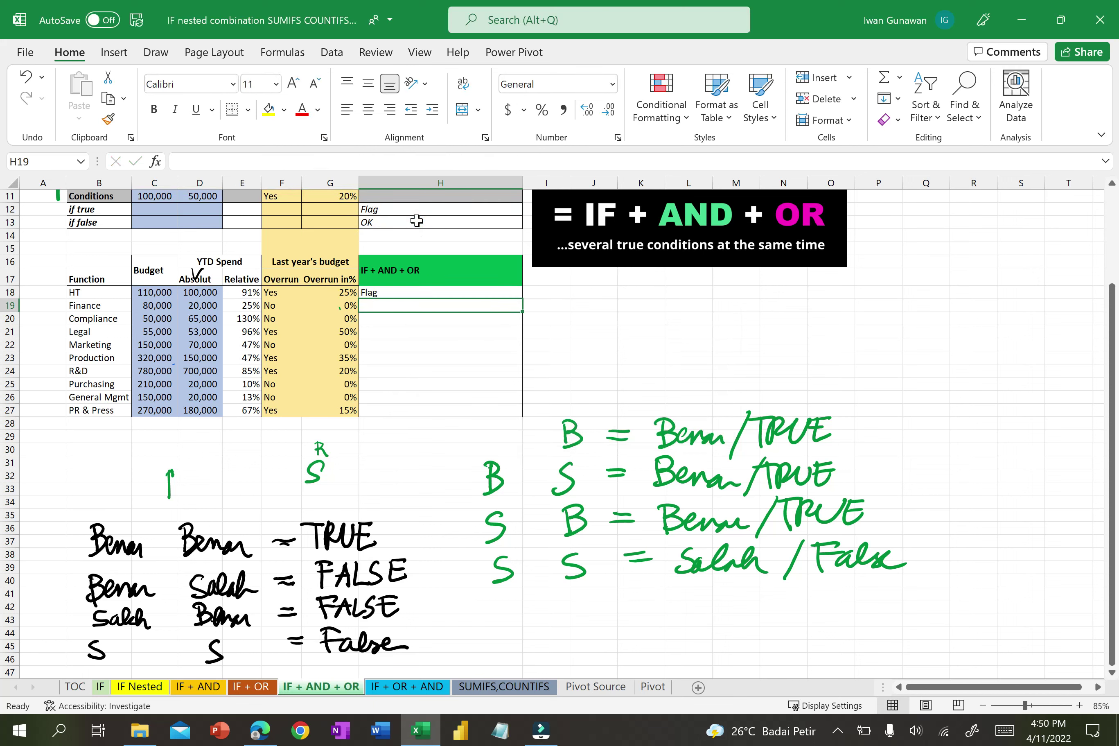
- Check the HT row's formula, budget, absolute spend and both overrun values against the conditions in row 11
click(385, 291)
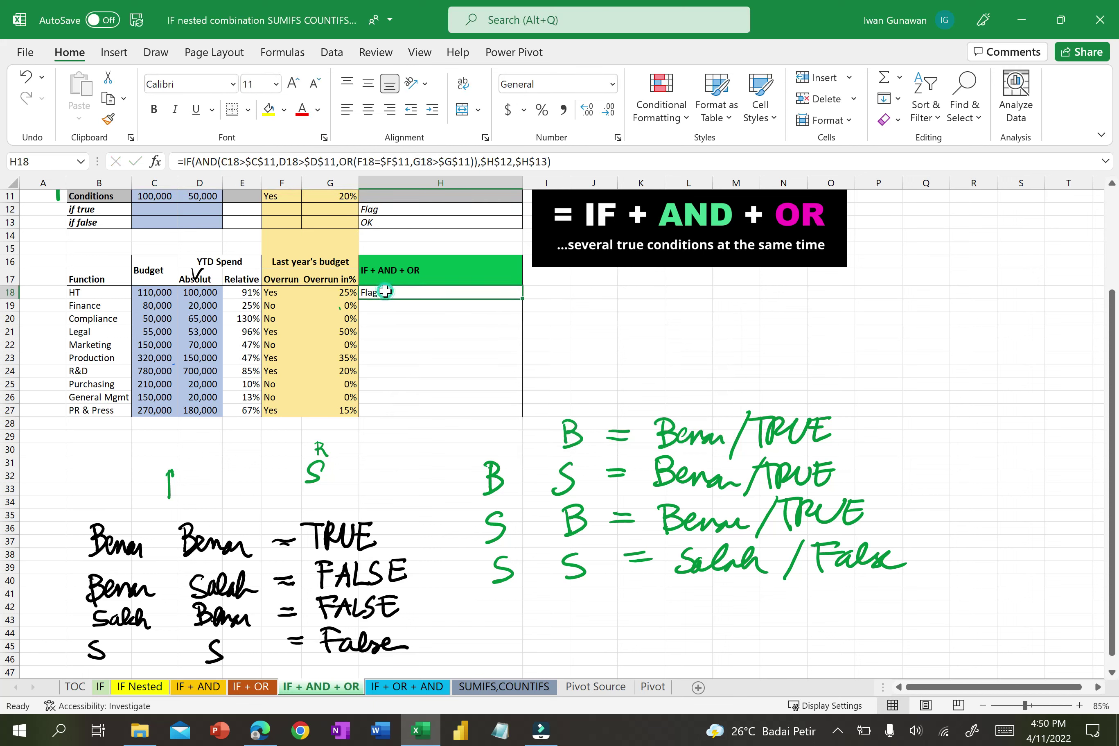
click(141, 295)
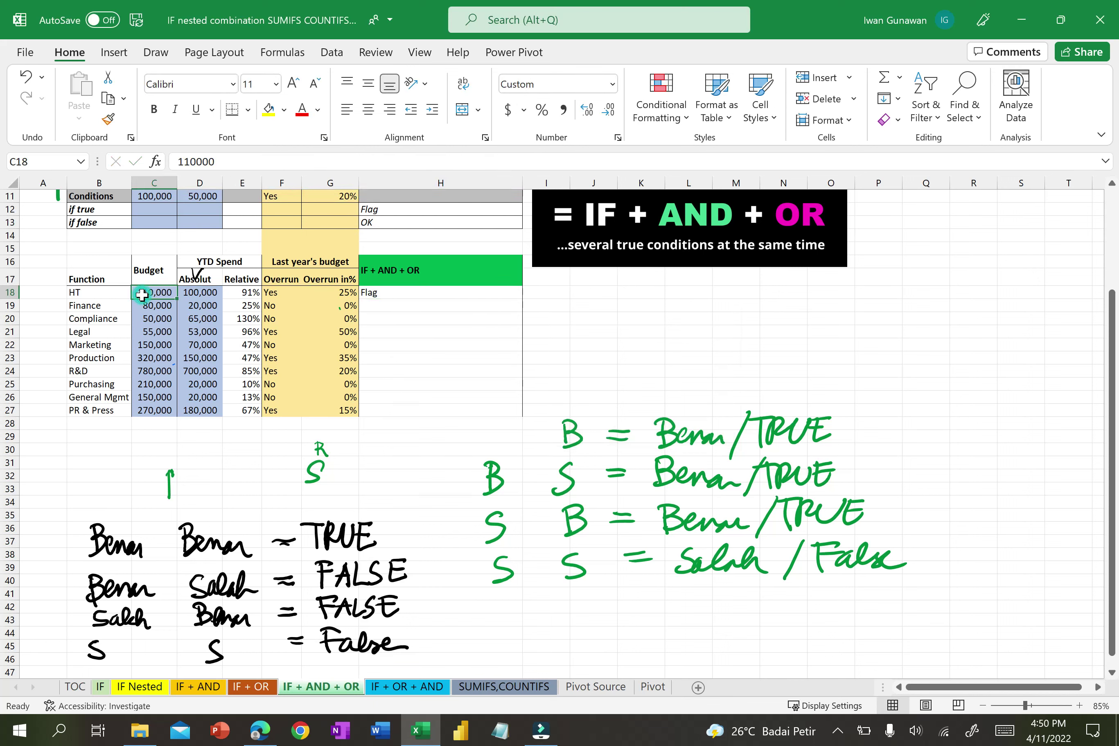
click(195, 295)
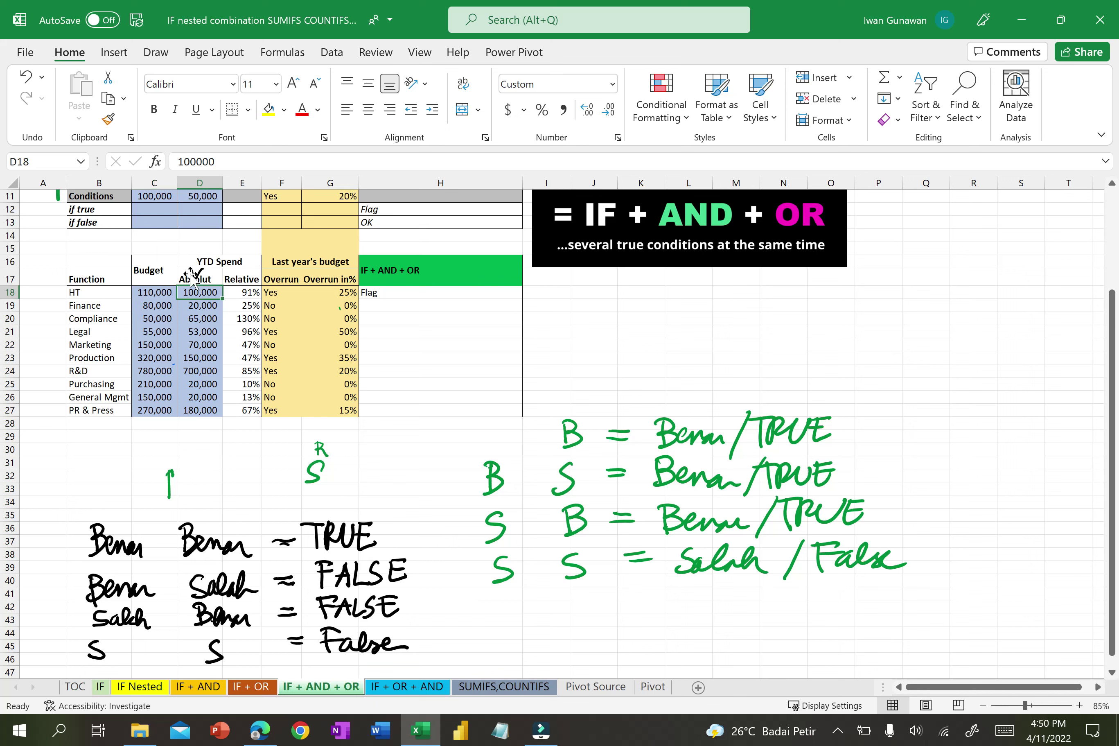
click(277, 293)
key(Right)
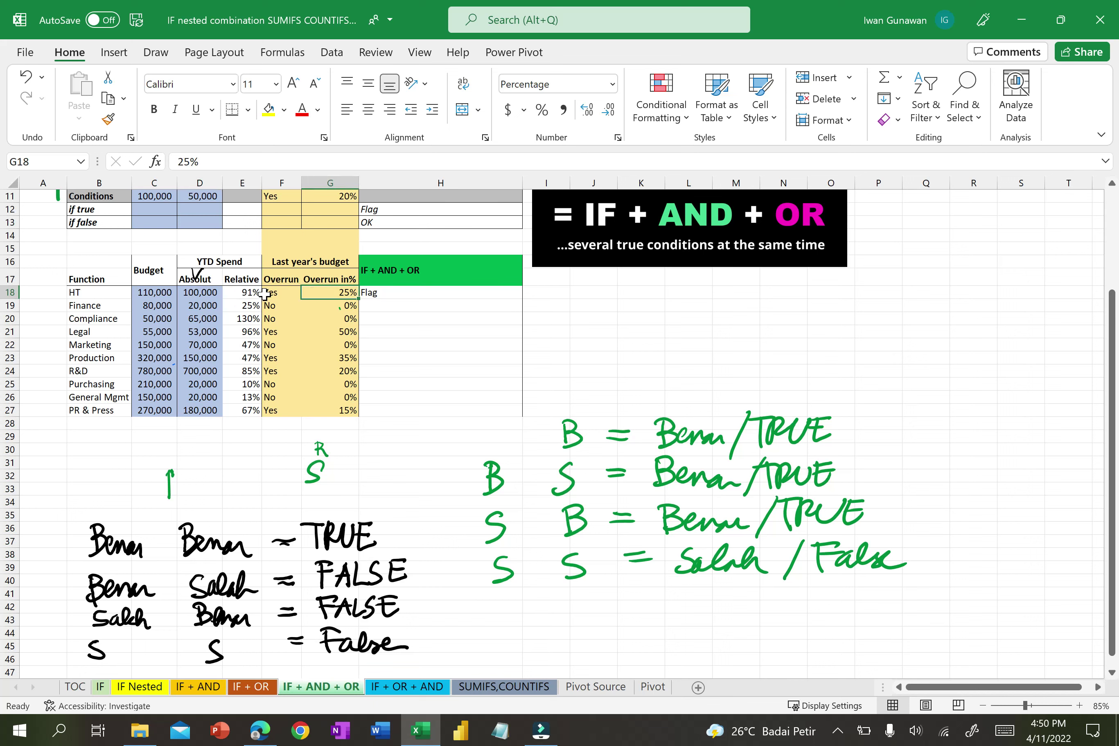
click(289, 294)
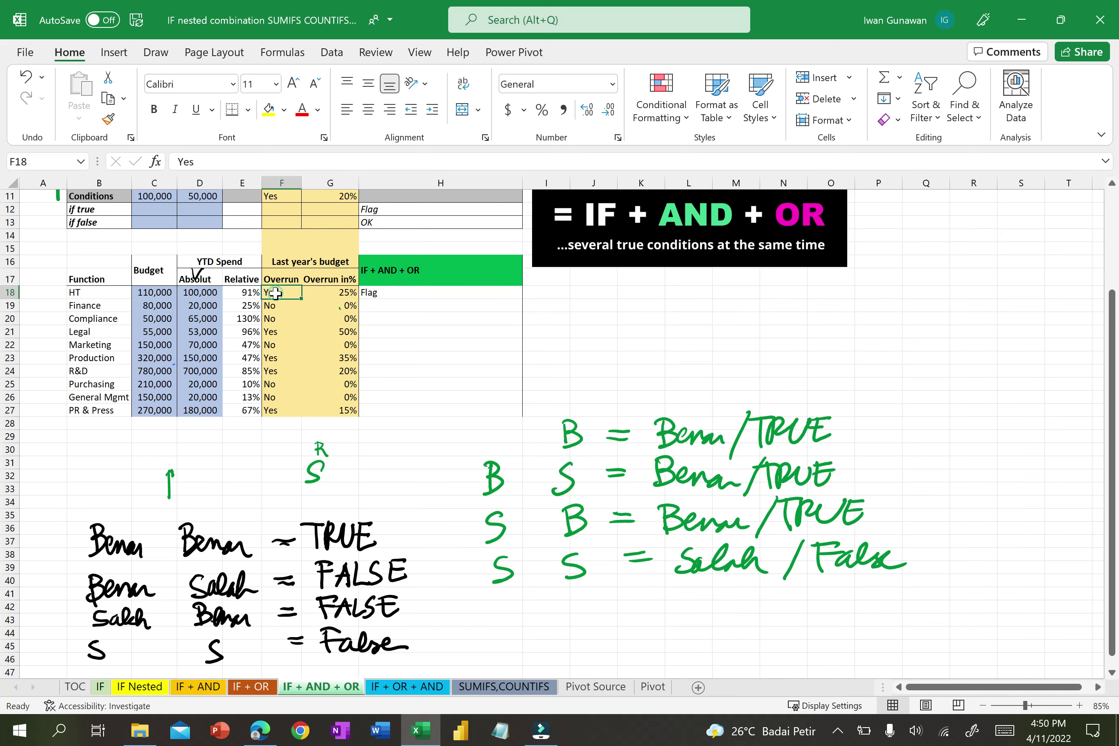
- Fill the IF + AND + OR formula from H18 down to H27
click(362, 293)
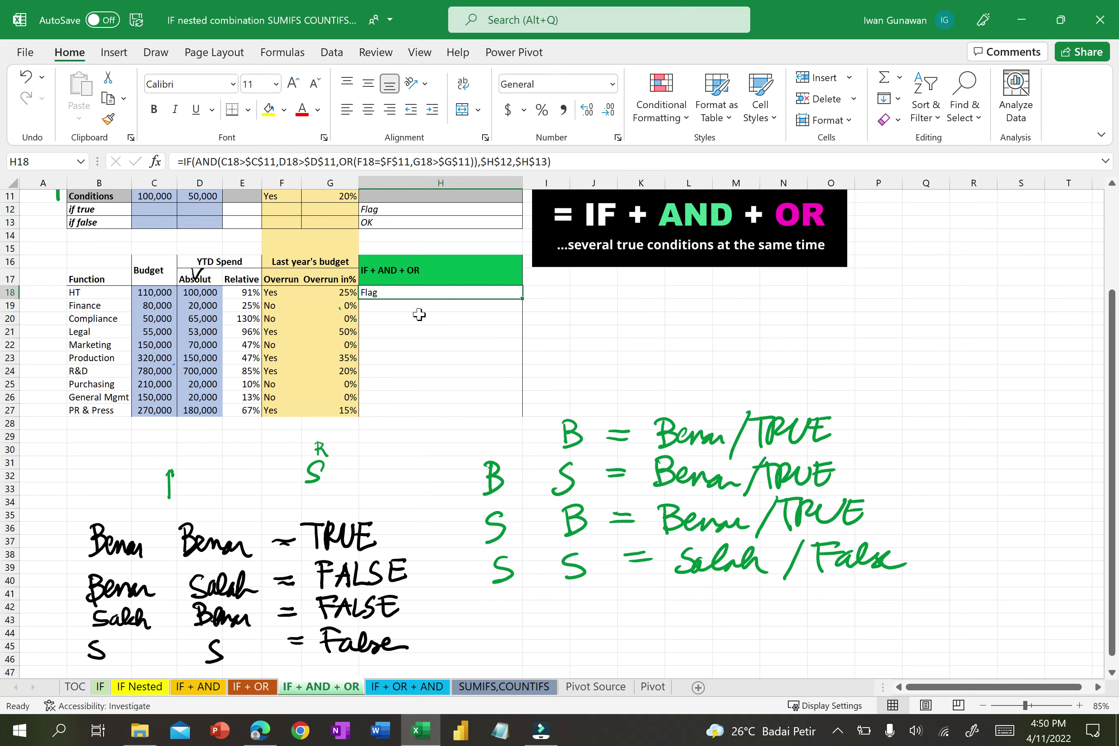
drag(525, 299, 525, 299)
double_click(525, 300)
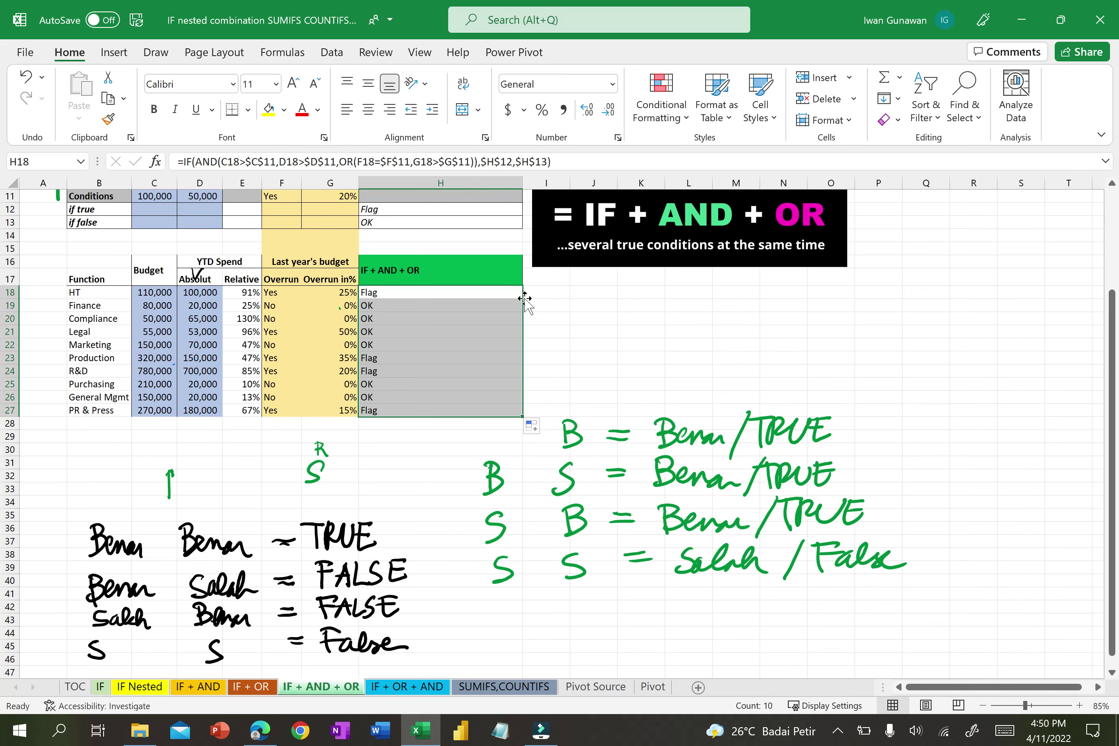
- Check the Finance and Marketing rows' budget, spend, overrun values and IF + AND + OR results against the conditions in row 11
click(148, 307)
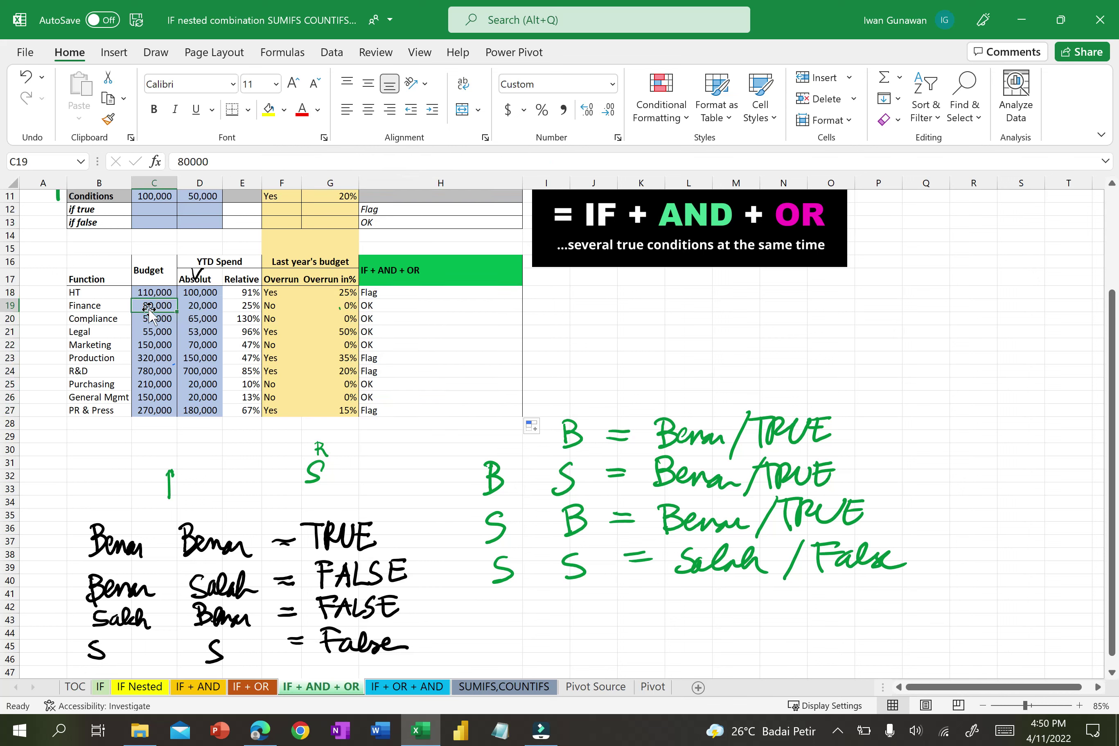
click(200, 307)
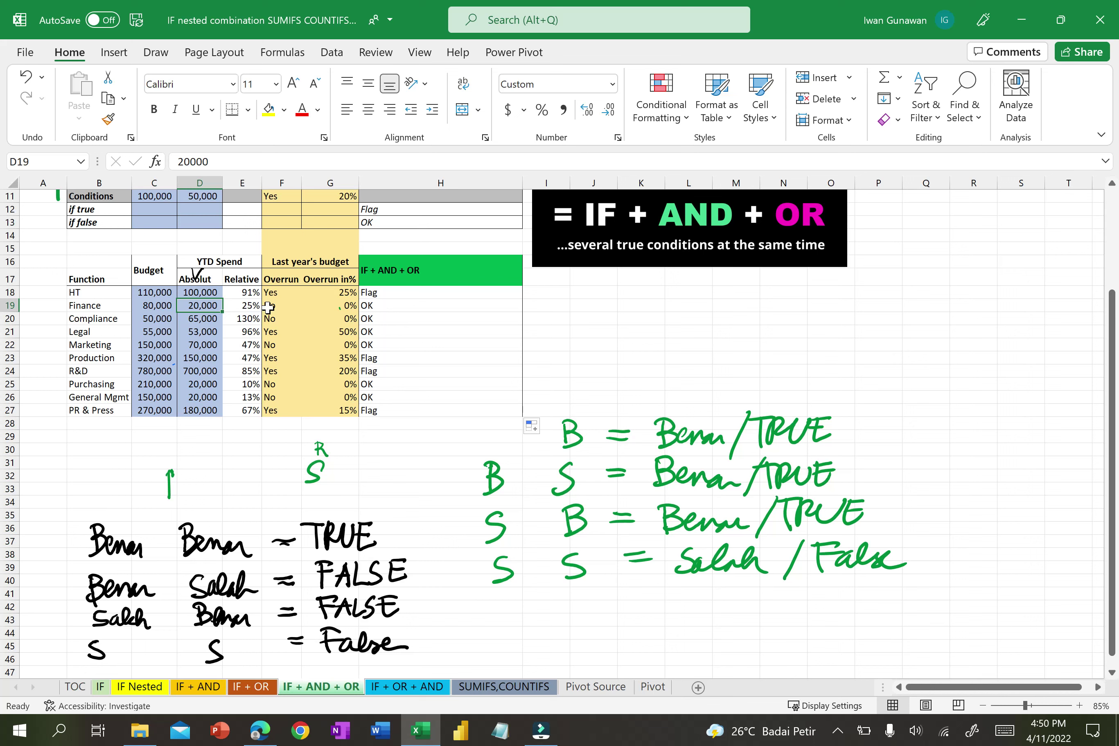
click(393, 310)
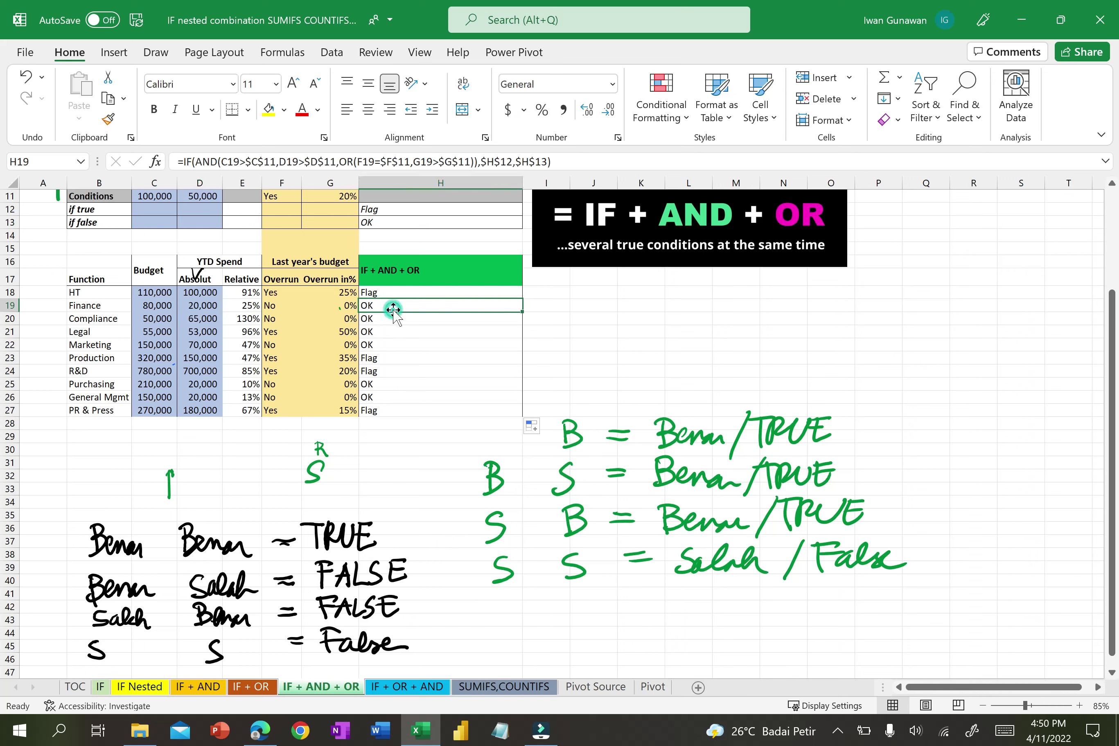
click(154, 345)
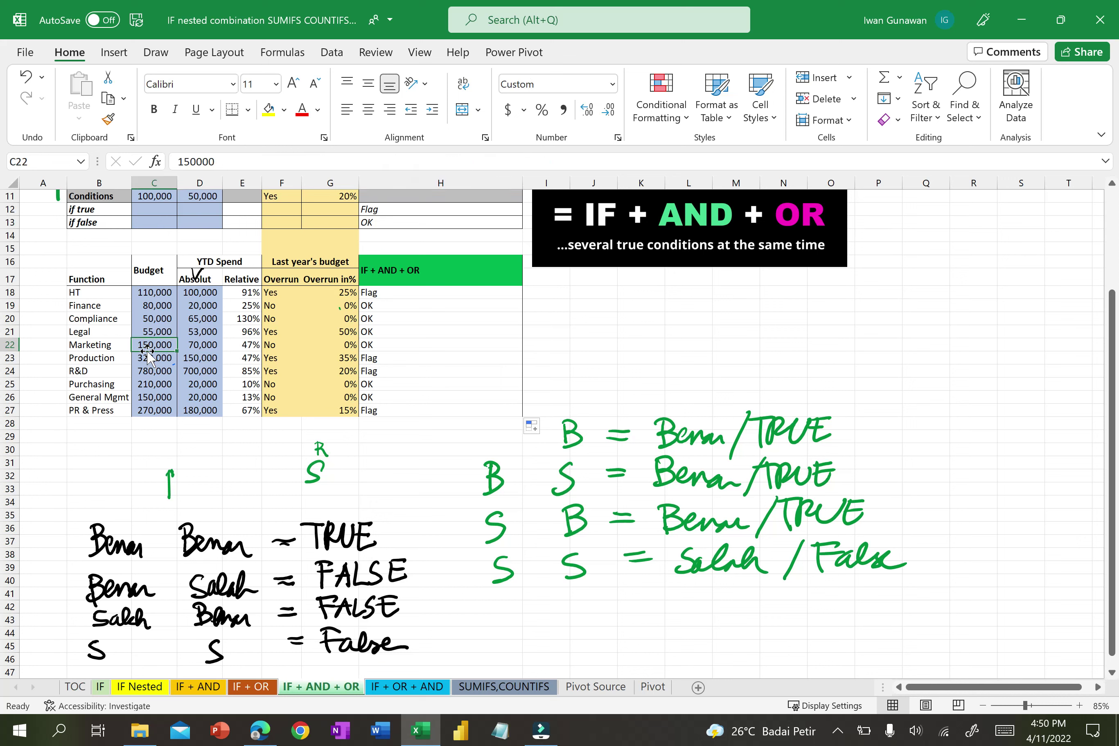
click(208, 345)
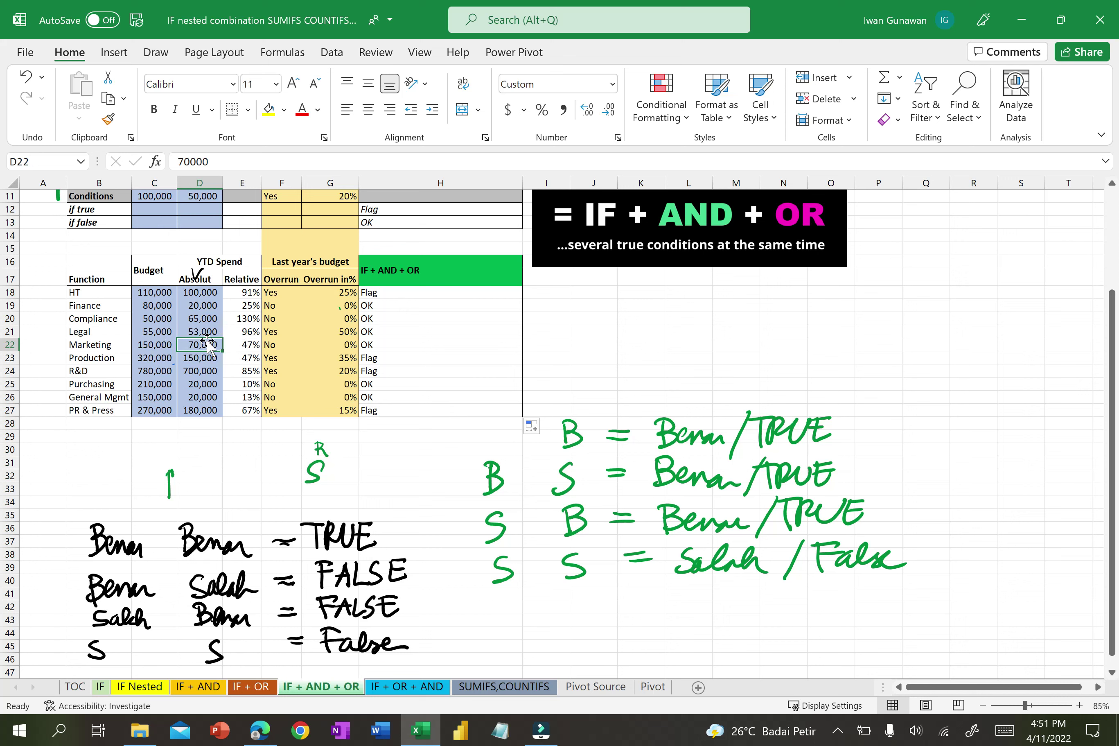
click(273, 345)
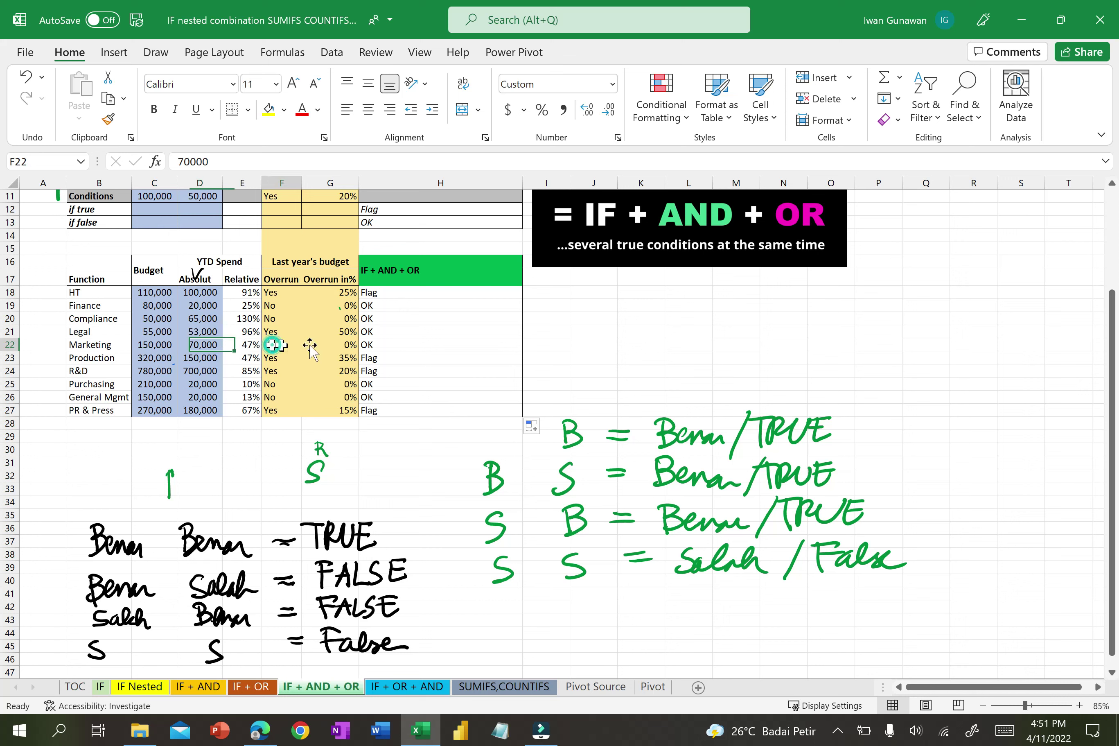
click(335, 344)
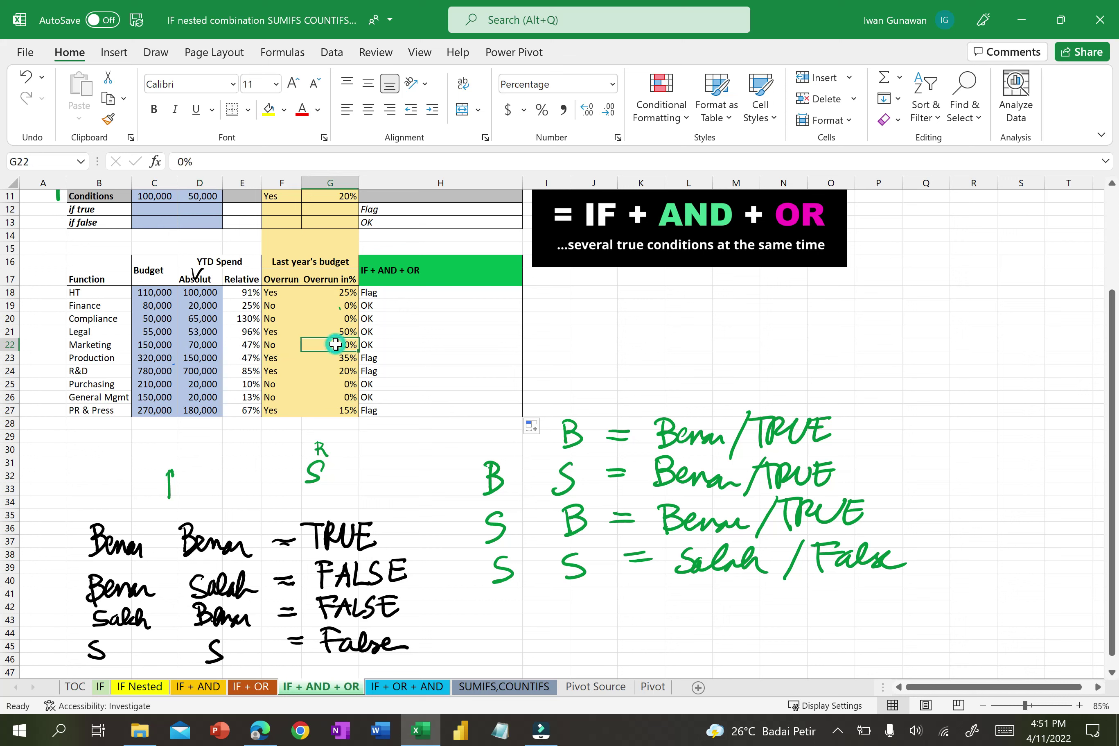
click(364, 344)
click(390, 223)
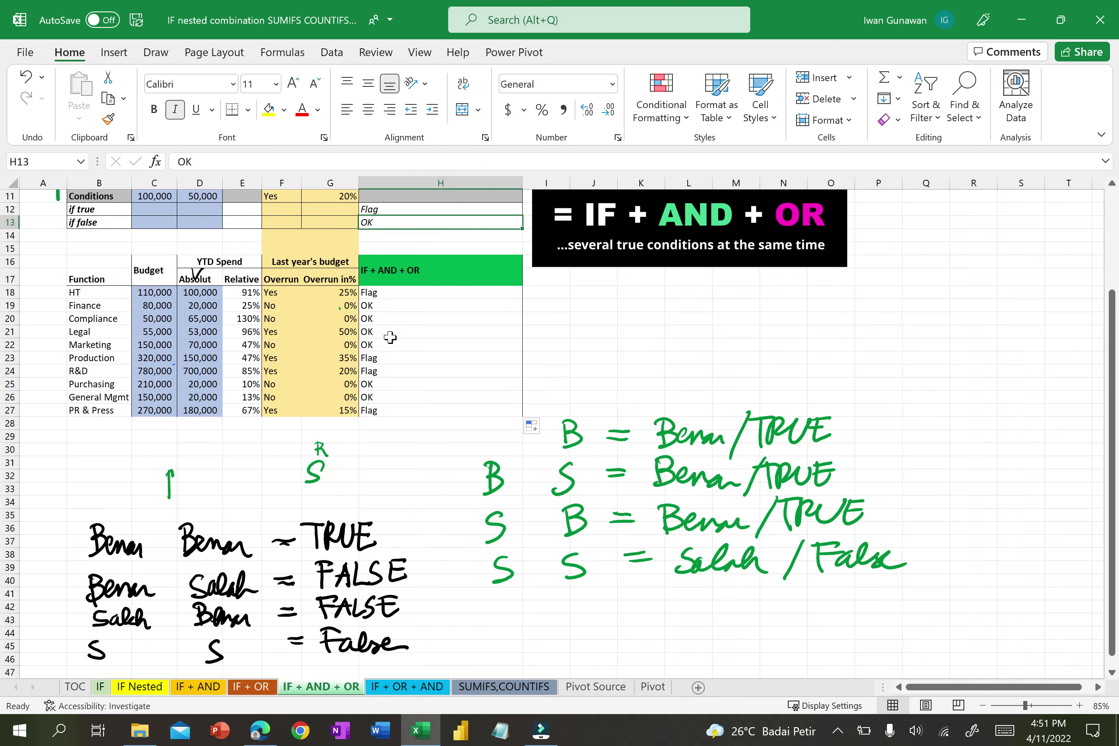
- Check the Production and R&D rows' budget, absolute spend, overrun values and results against the row 11 conditions
click(148, 360)
click(206, 359)
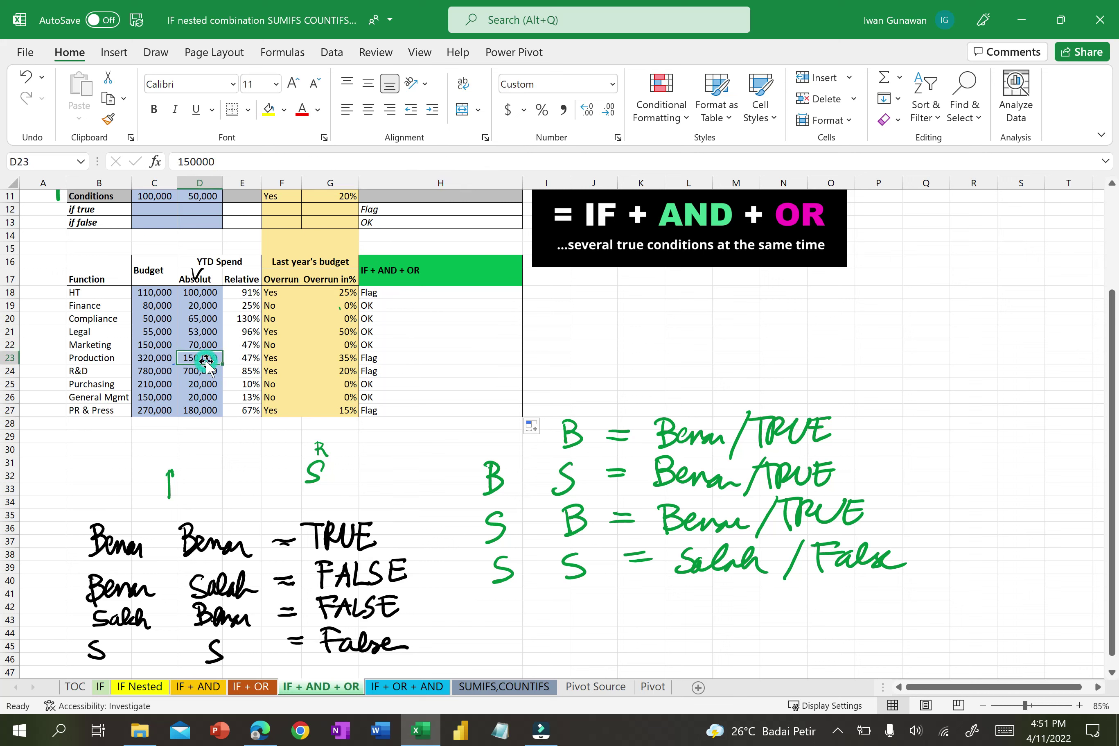
click(288, 357)
click(337, 357)
click(406, 360)
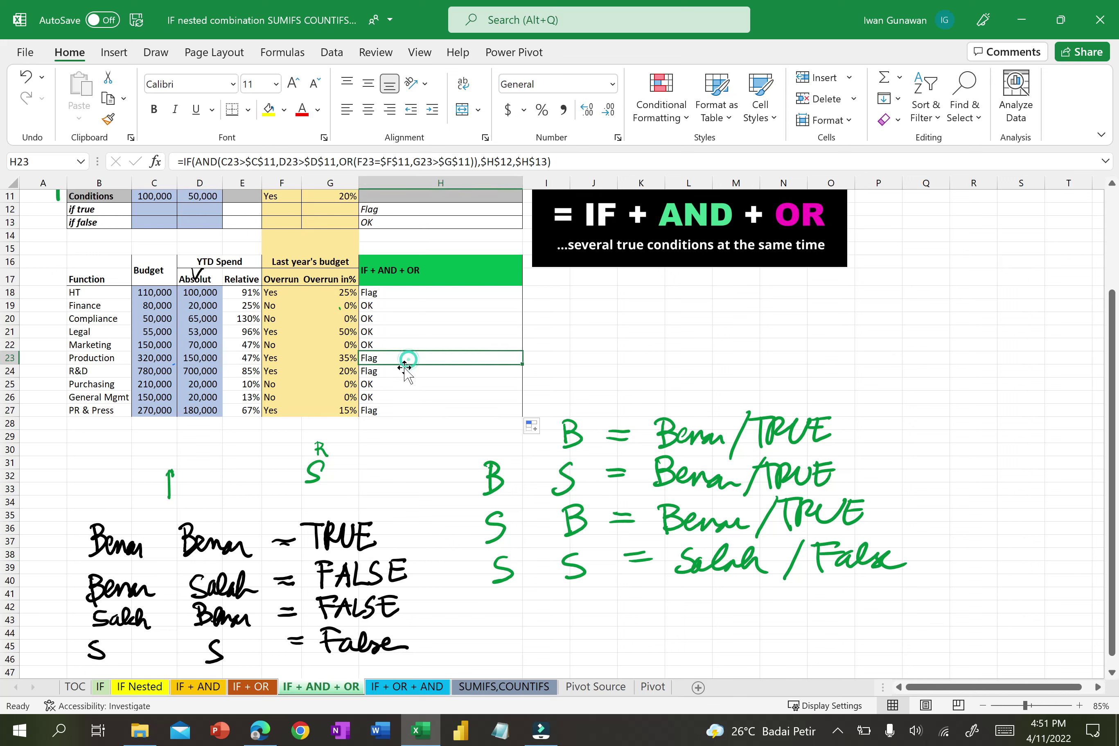
click(154, 372)
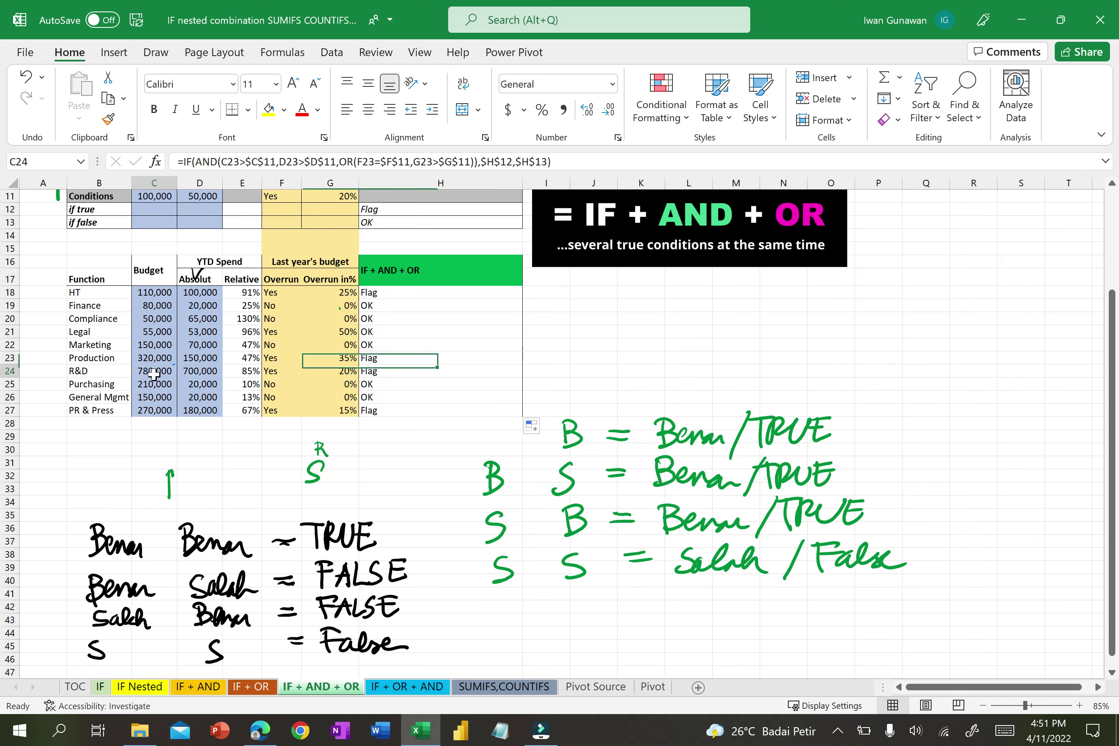
click(199, 373)
click(265, 374)
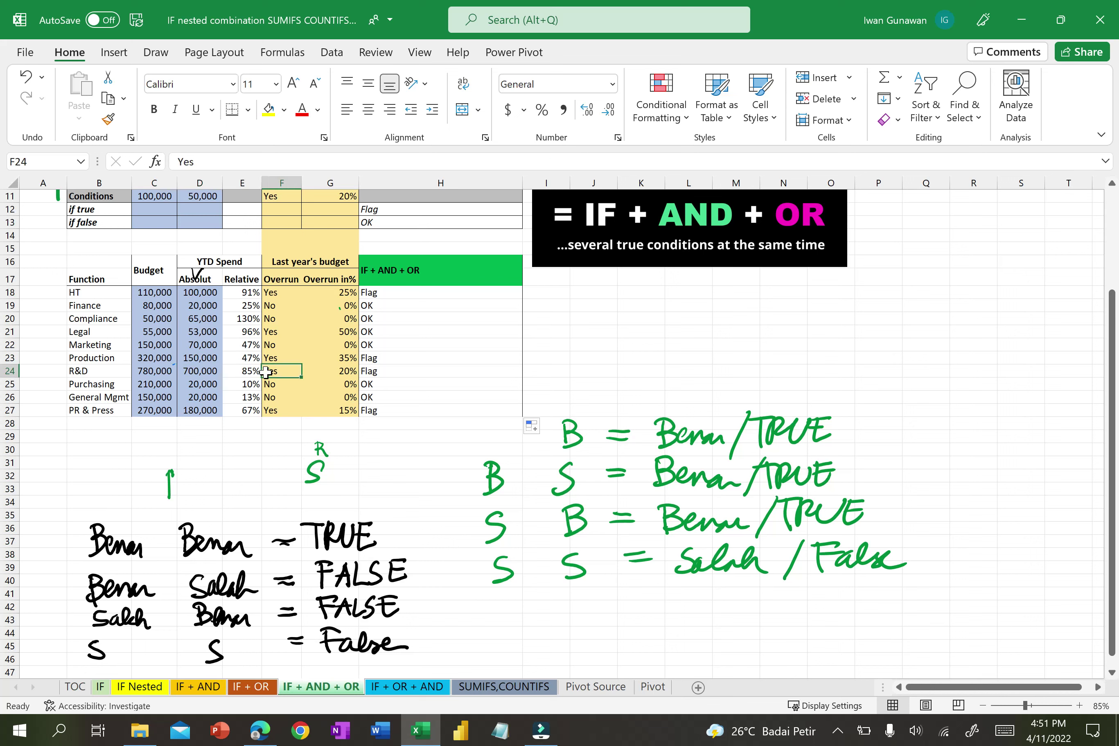
click(343, 372)
click(281, 371)
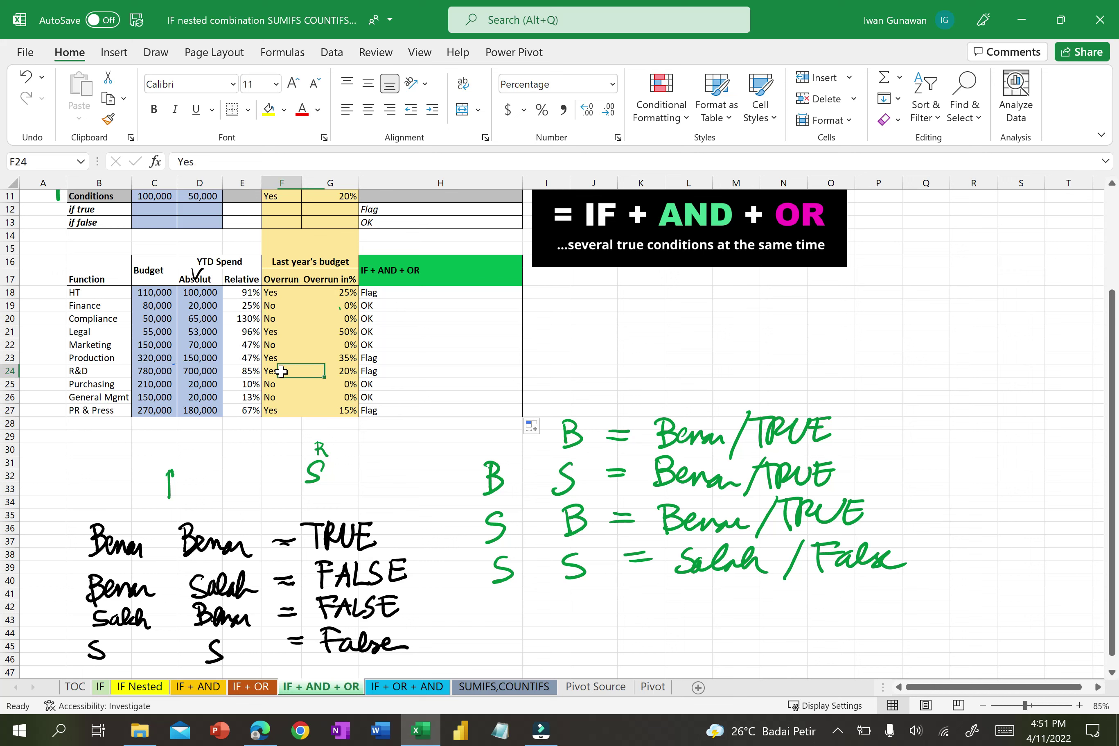
click(382, 371)
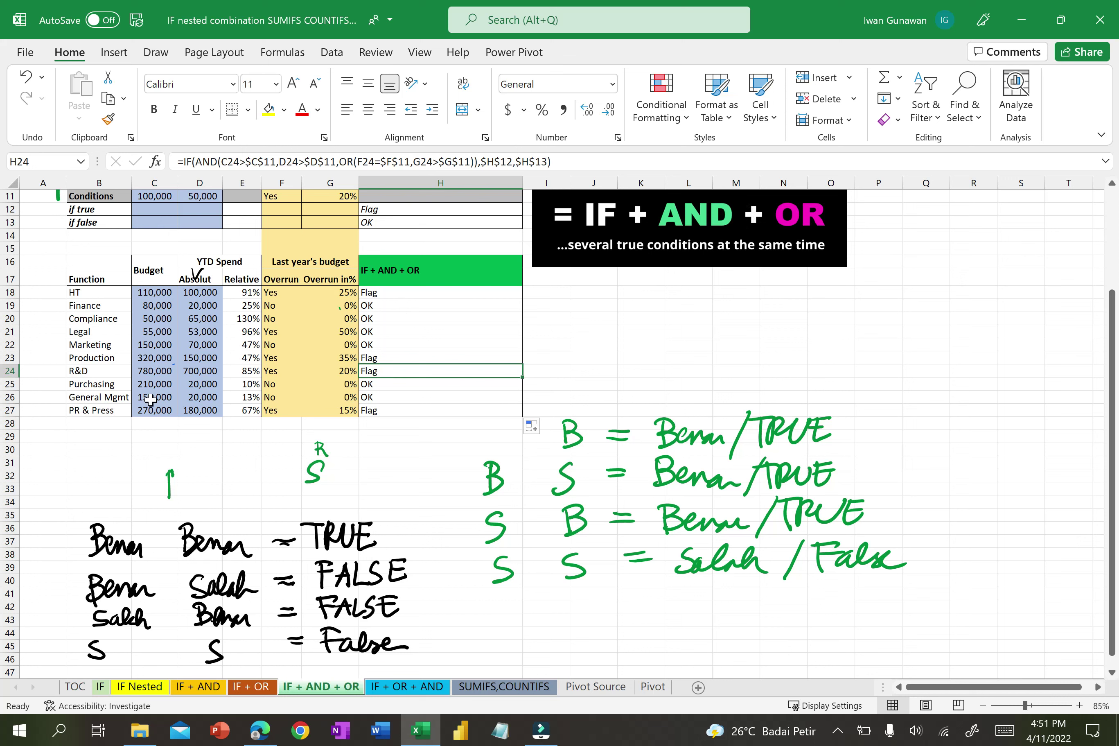
- Check the PR & Press row's budget, absolute spend, both overrun values and its result formula against the conditions
click(150, 399)
click(151, 414)
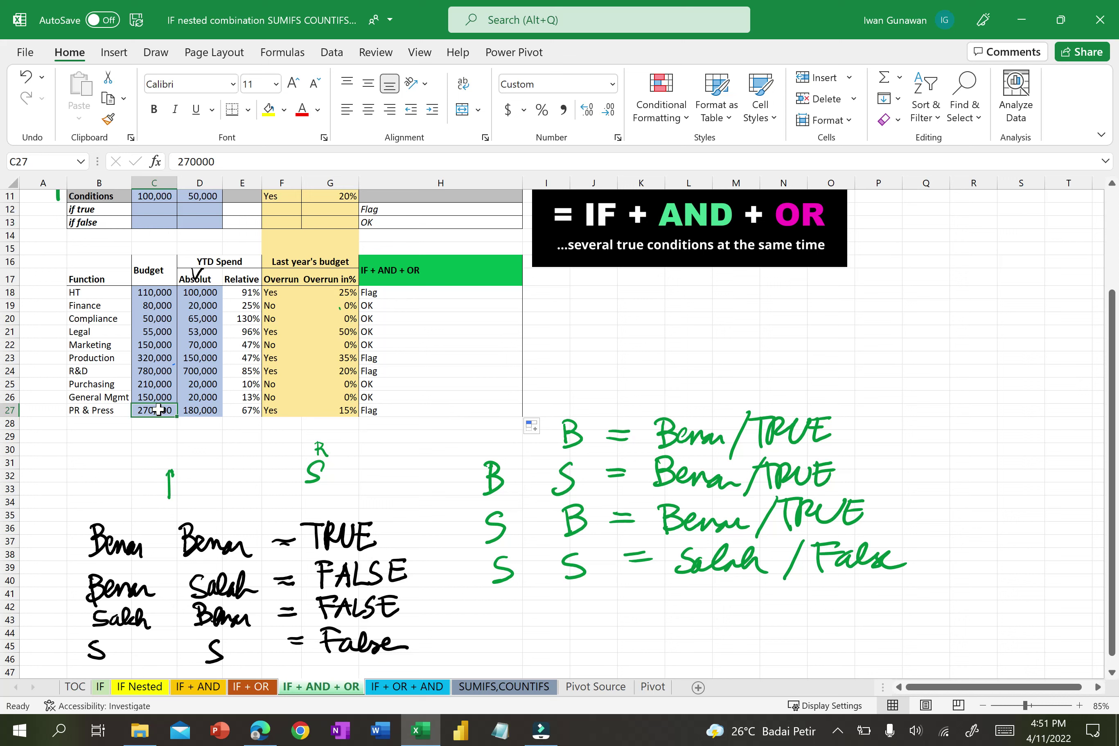
click(200, 411)
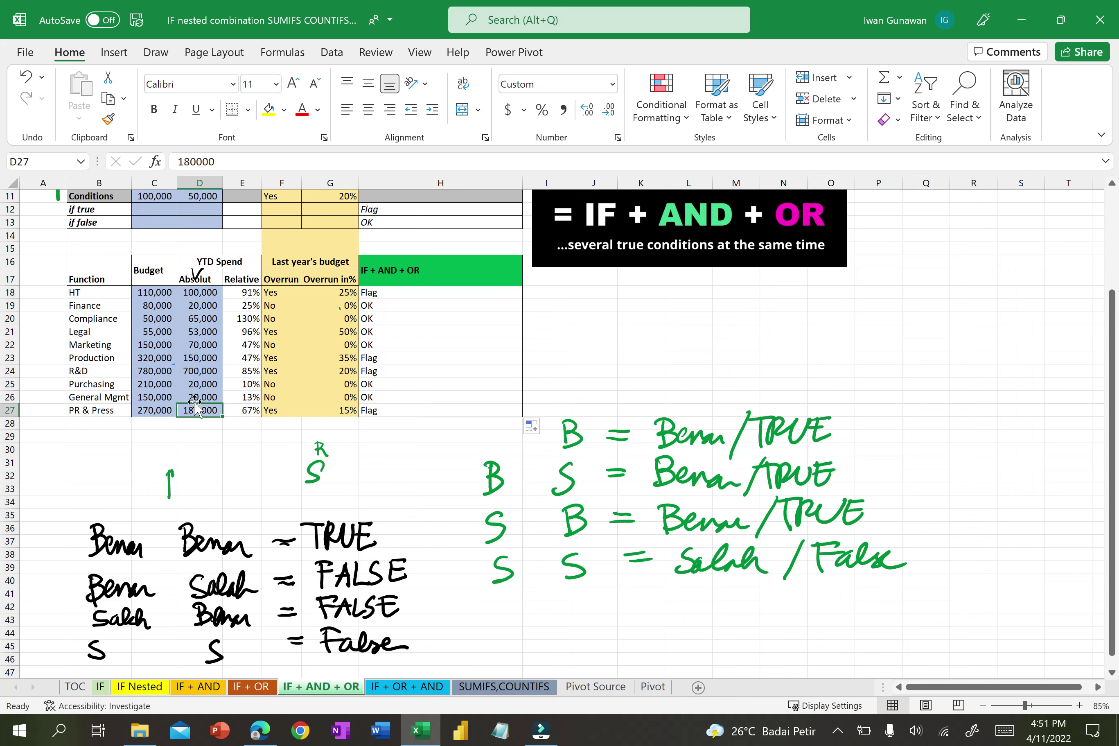
click(283, 413)
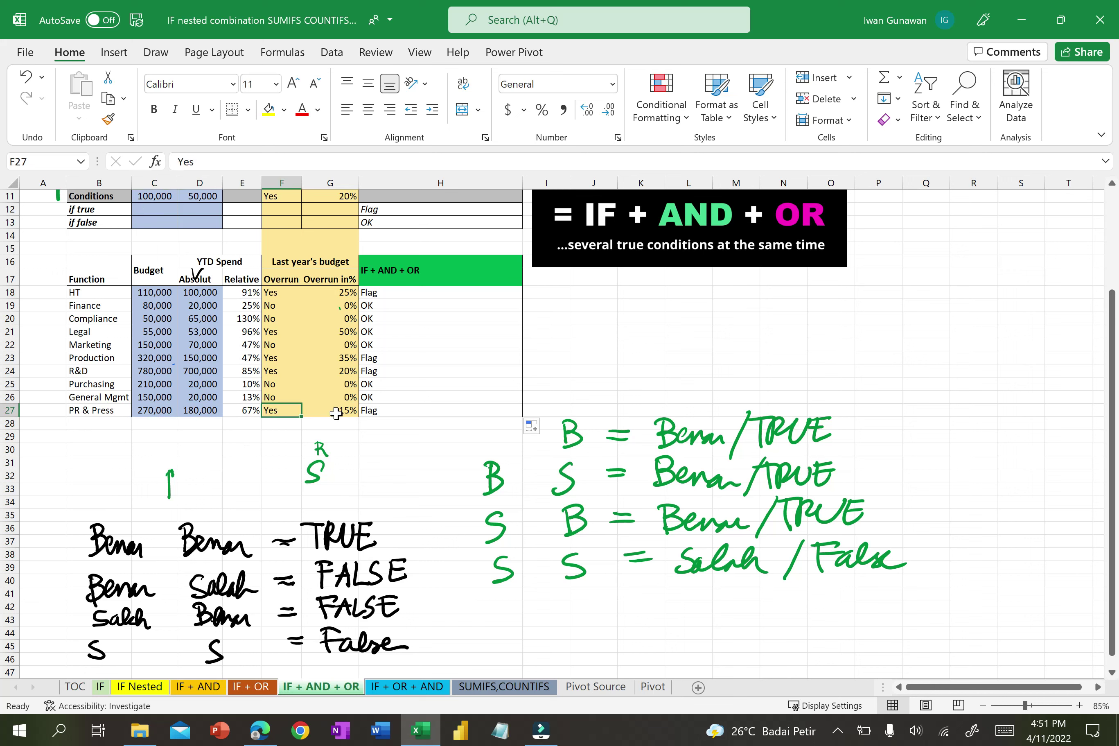
click(340, 410)
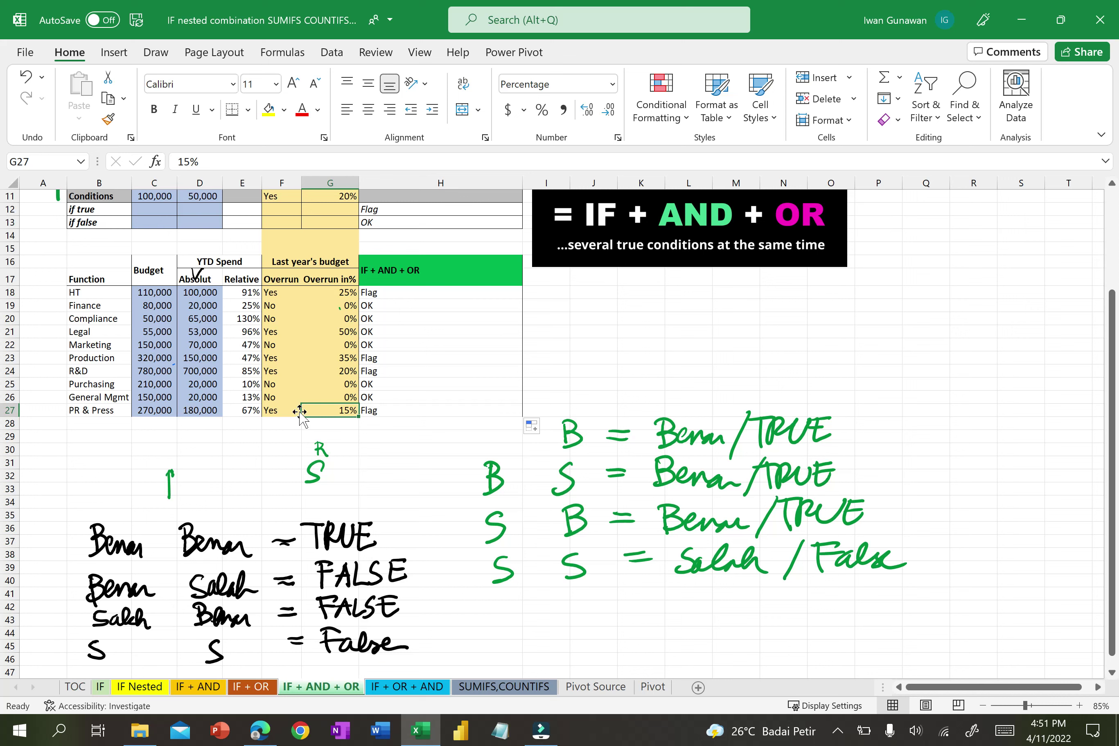
click(409, 412)
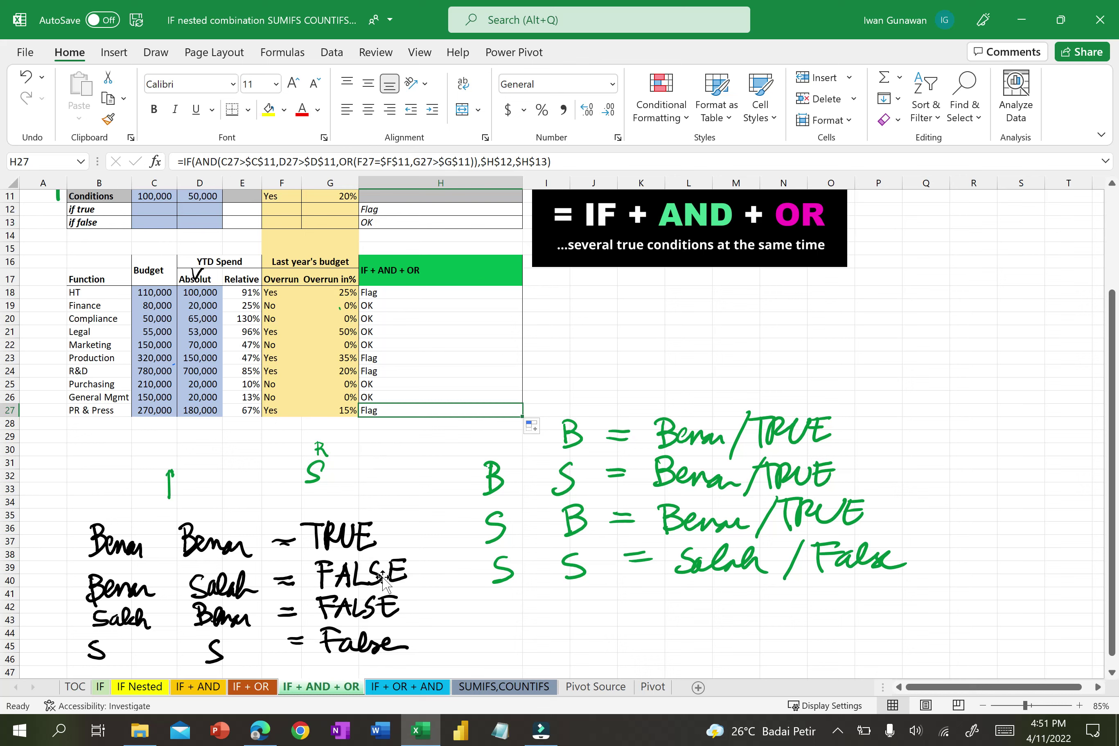
- On the IF + OR + AND sheet, start an IF formula with a nested OR function in H18
click(411, 688)
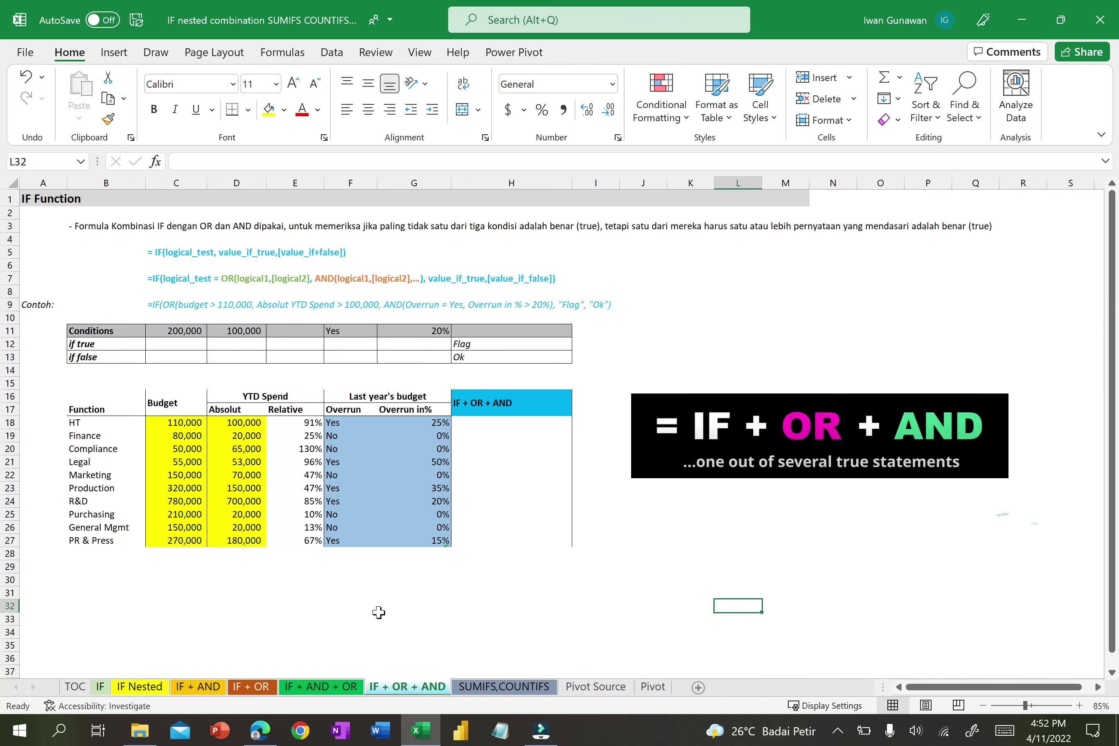
click(505, 424)
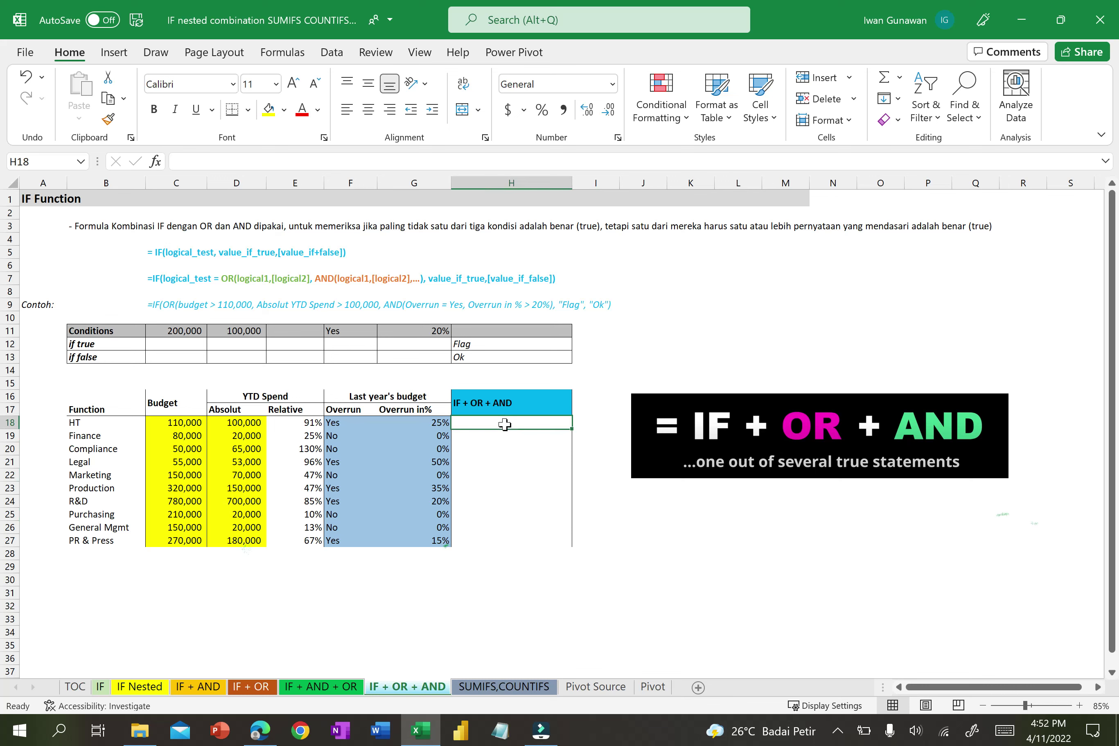
text(=)
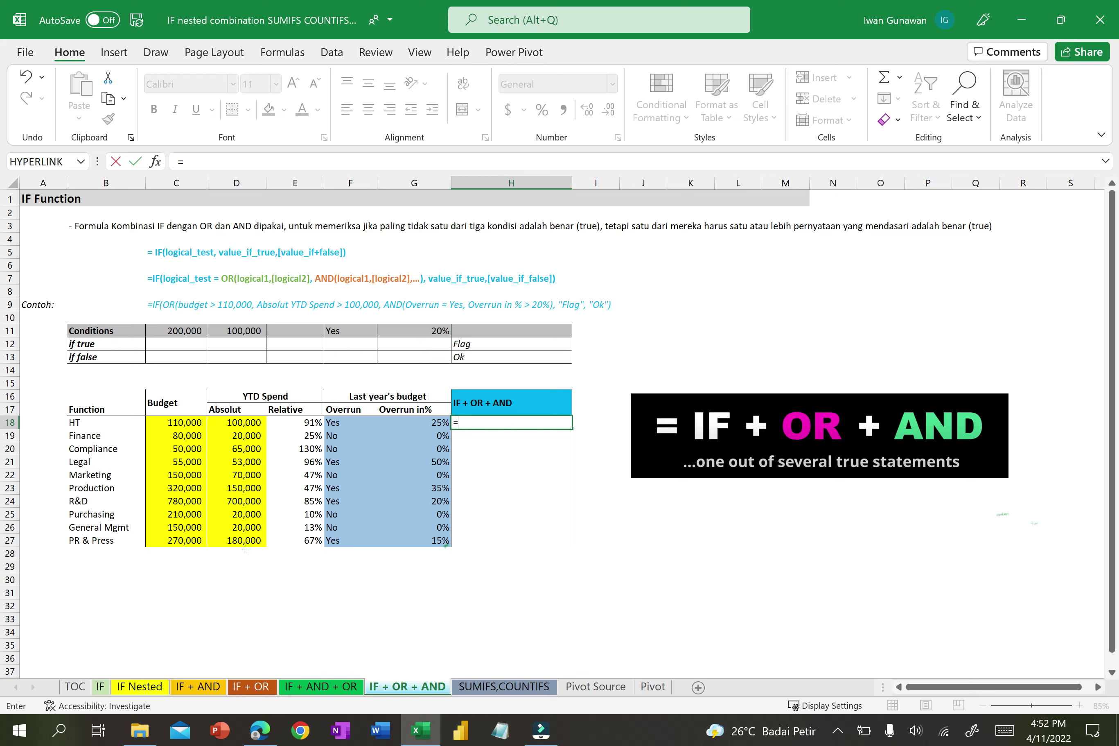
text(IF)
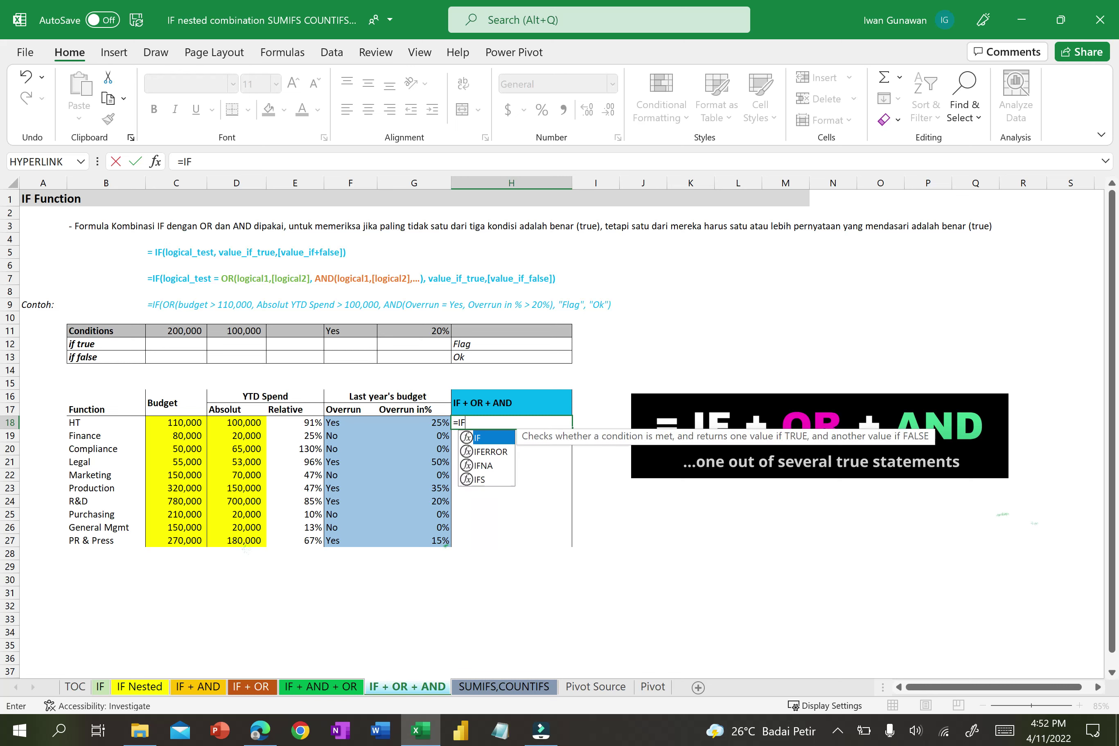
text((OR)
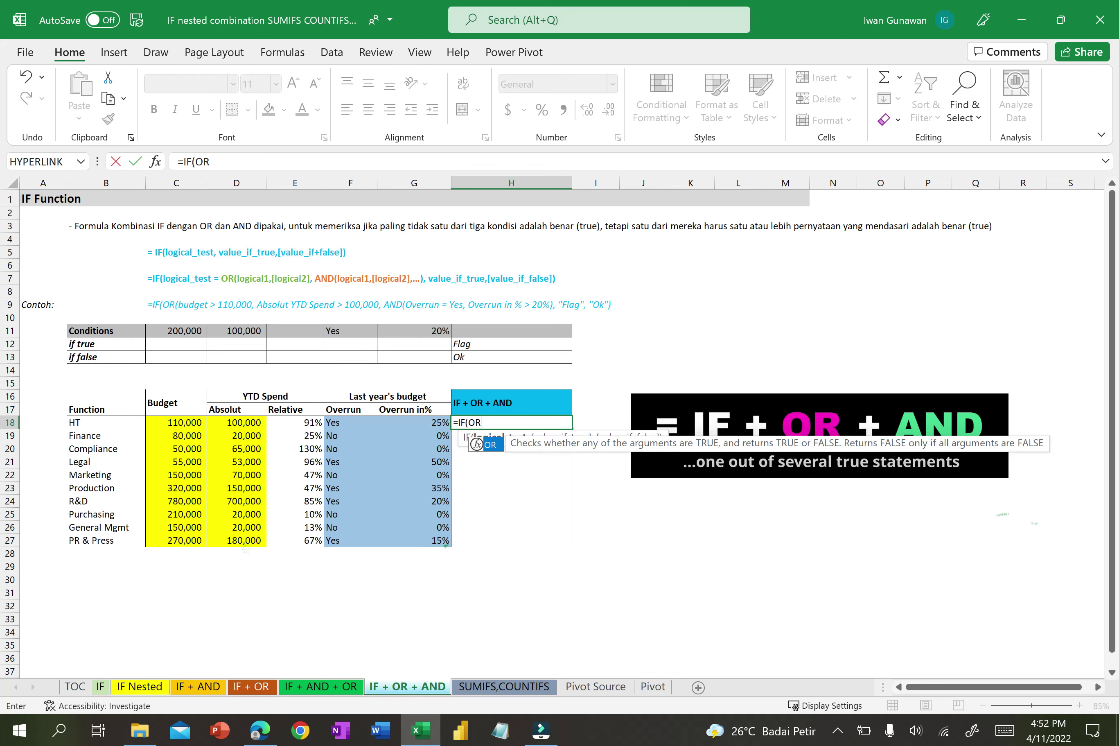
text(()
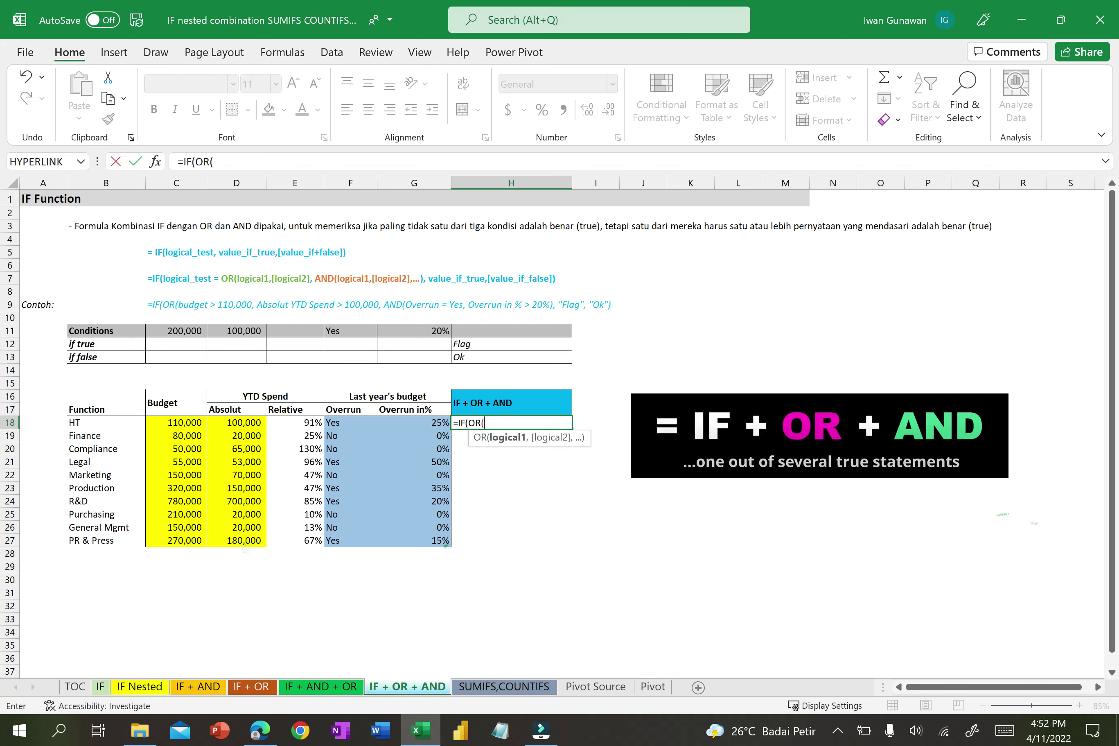
- Enter C18>$C$11 as the first OR condition, with an absolute reference to the budget threshold
key(Left)
key(Left)
key(Left)
key(Left)
key(Left)
key(Left)
key(Right)
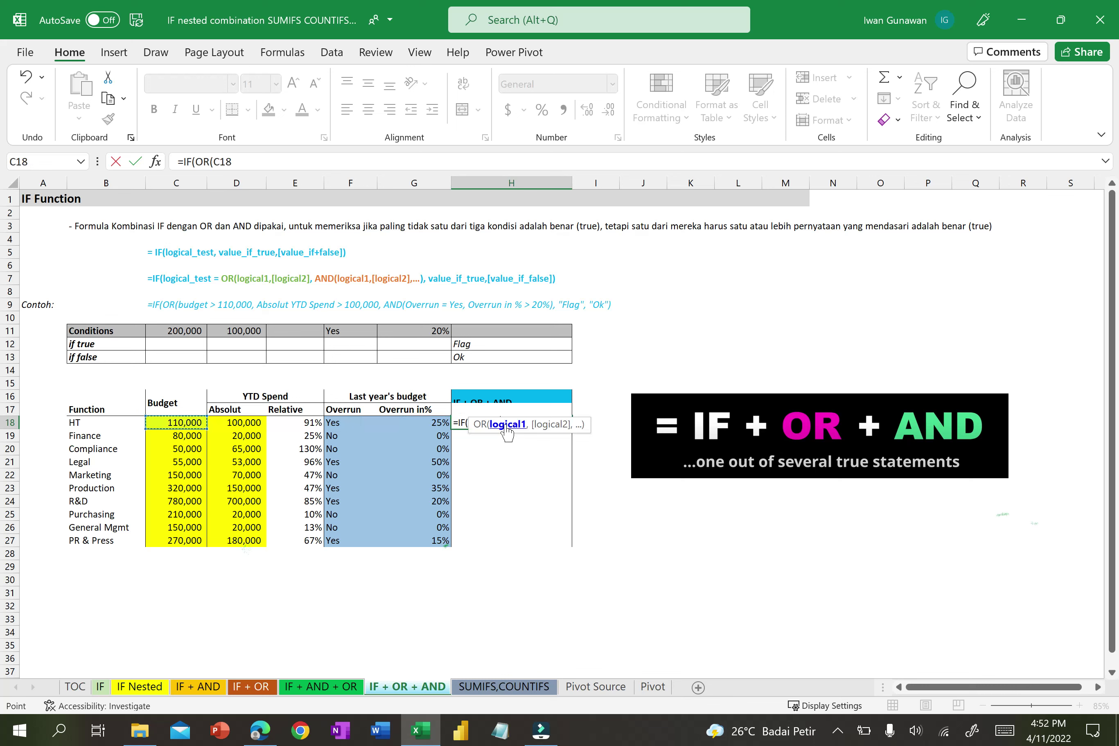
text(>)
key(Left)
key(Left)
key(Left)
key(Left)
key(Left)
key(Left)
key(Up)
key(Right)
key(Up)
key(Up)
key(Up)
key(Up)
key(Up)
key(F4)
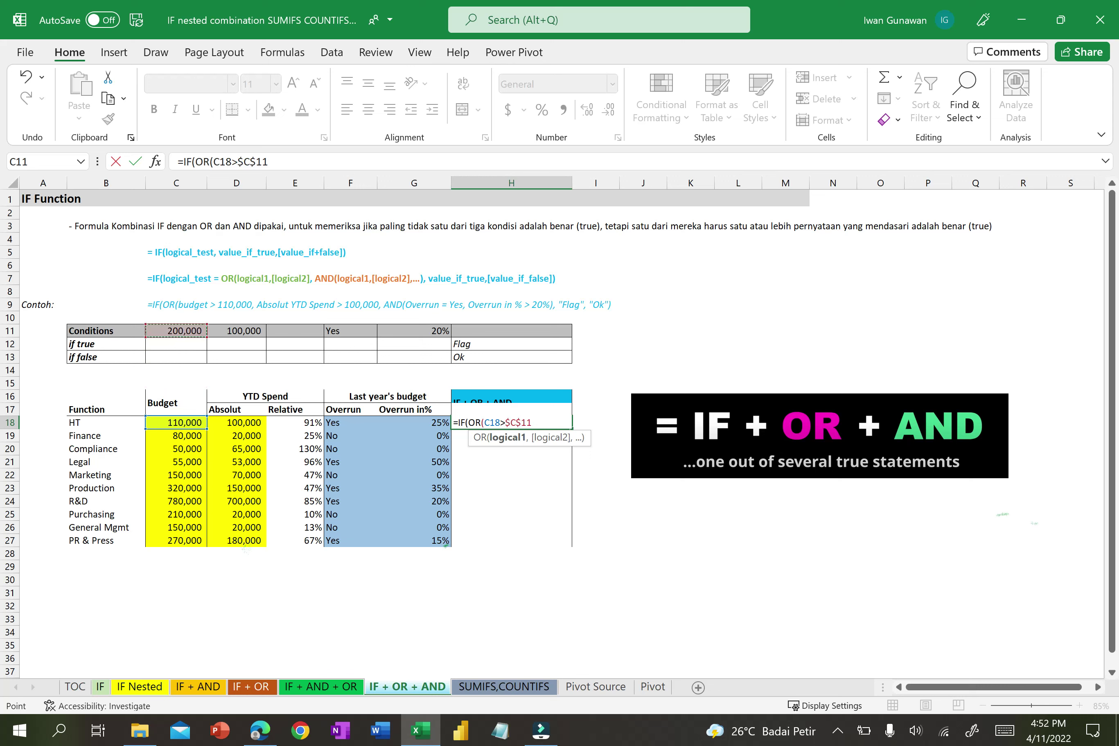
- Add D18>$D$11 as the second OR condition, with an absolute reference to the spend threshold
text(,)
key(Left)
key(Left)
key(Left)
key(Left)
key(Left)
key(Right)
text(>)
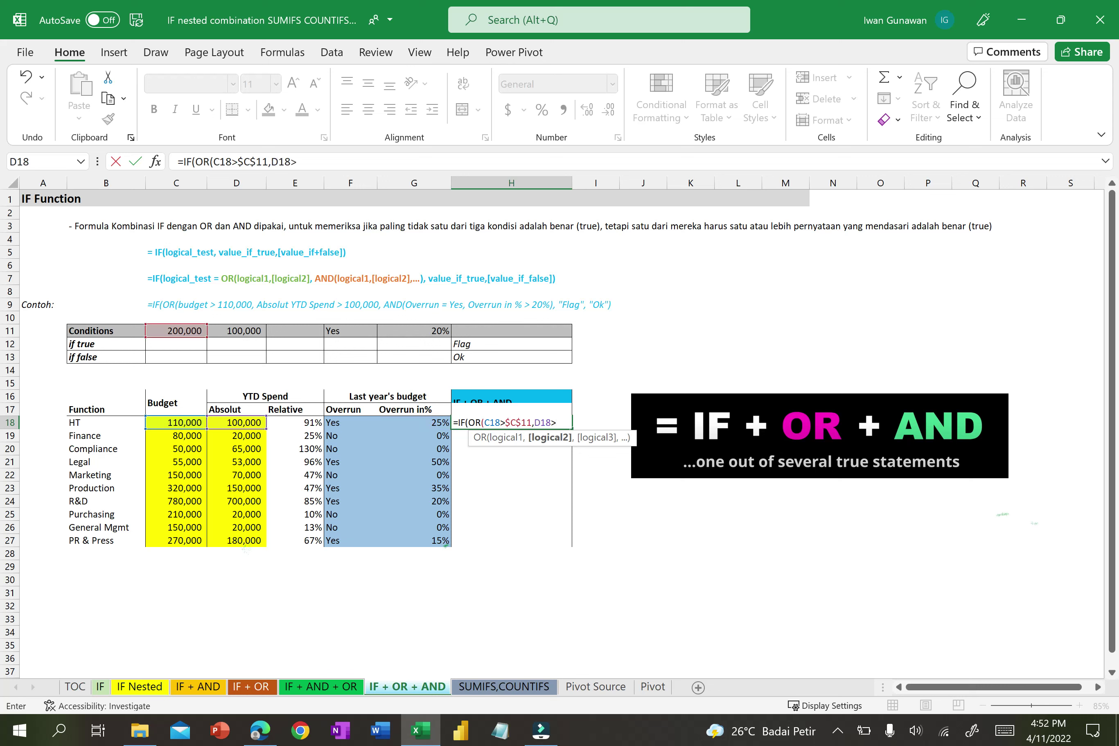
key(Left)
key(Left)
key(Left)
key(Left)
key(Up)
key(Up)
key(Up)
key(Up)
key(Up)
key(Up)
key(Up)
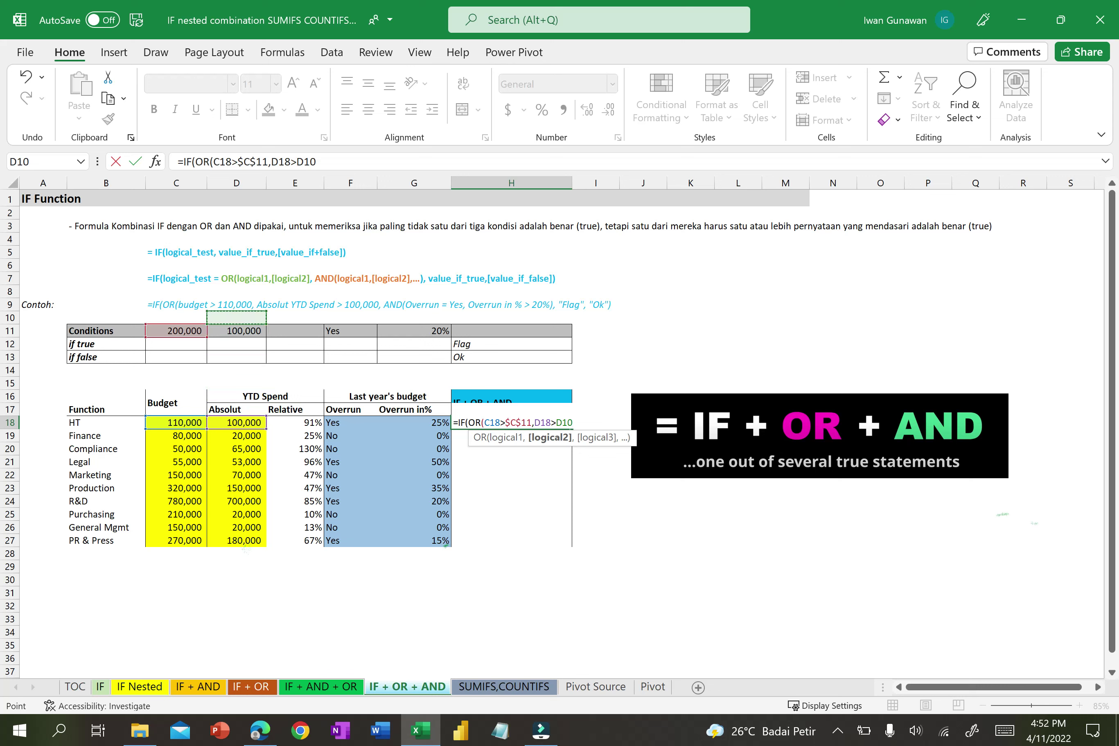
key(F4)
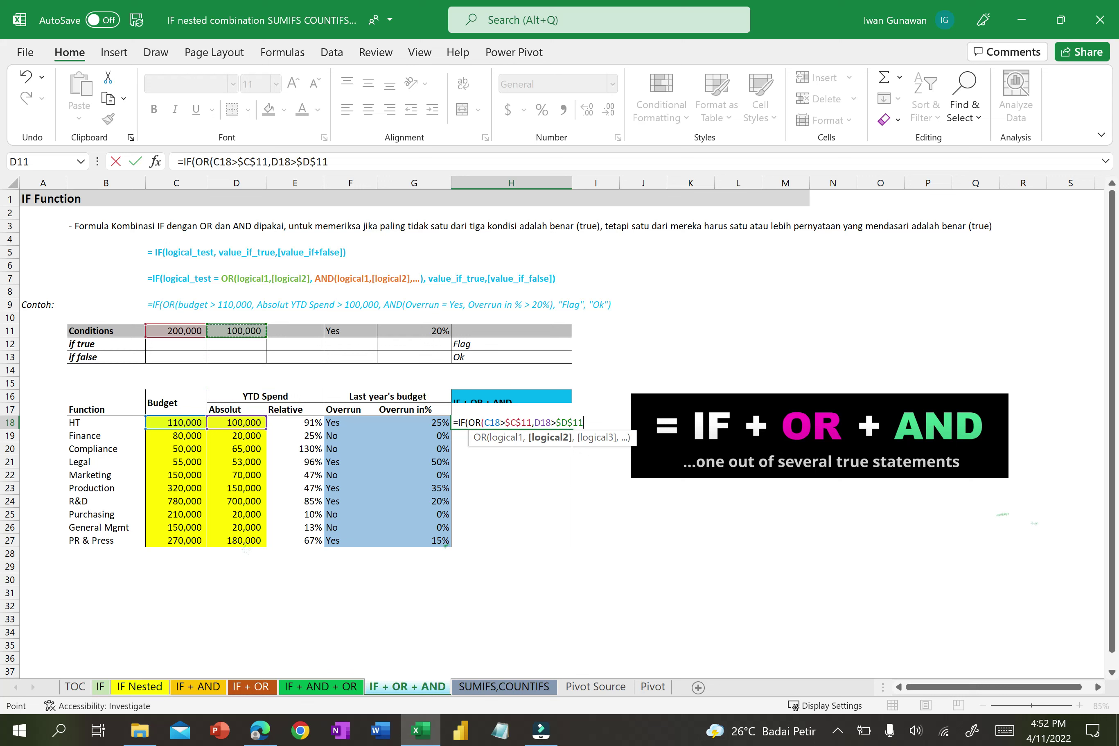
- Nest an AND function as the third condition of the OR function in H18
text(,)
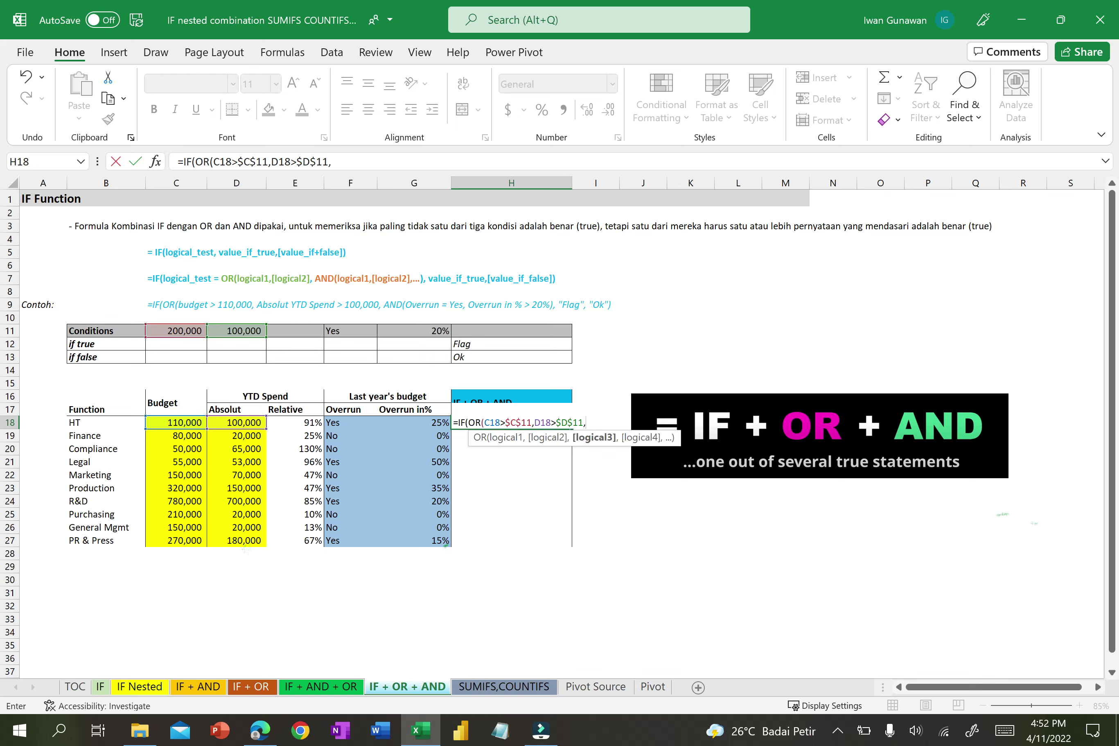
text(A)
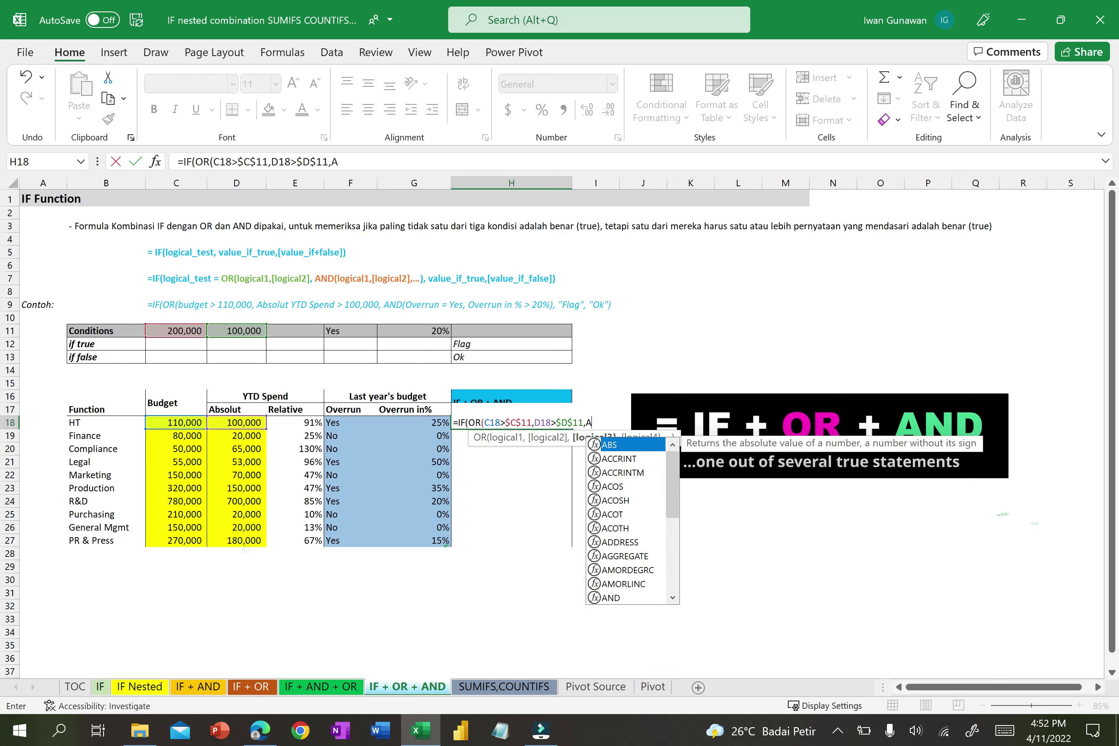
text(ND()
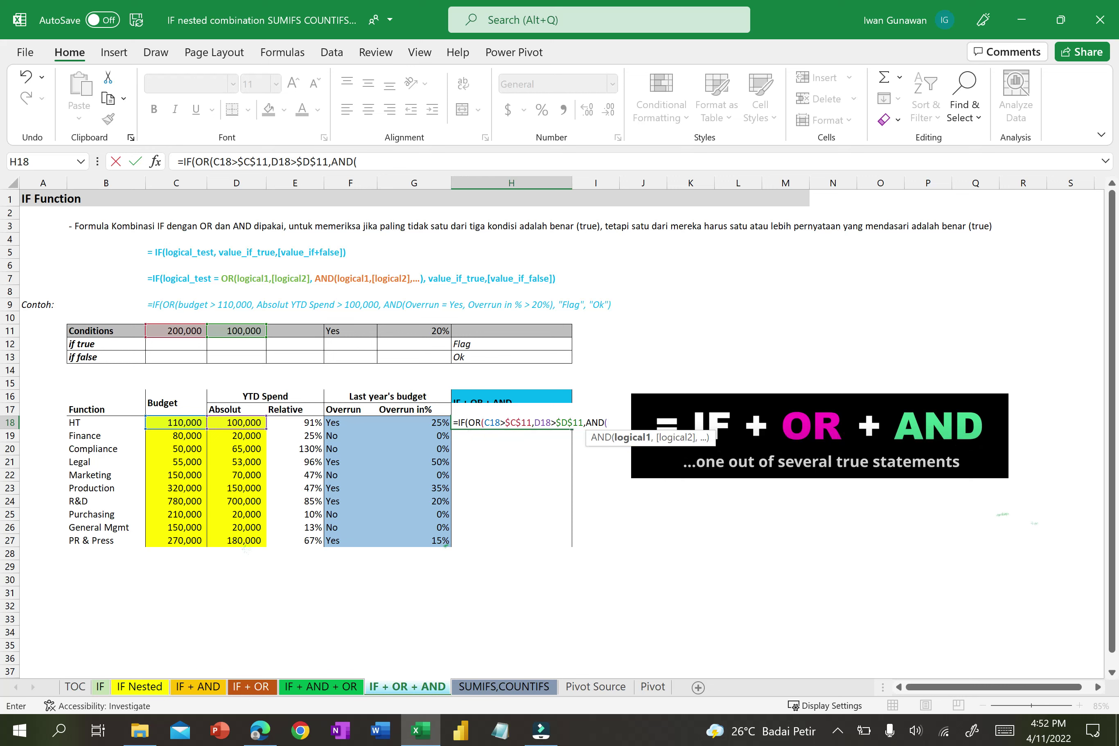
- Enter F18=F11 as the first AND condition, comparing the HT row's overrun flag with the condition cell by relative reference
key(Left)
key(Left)
key(Left)
key(Right)
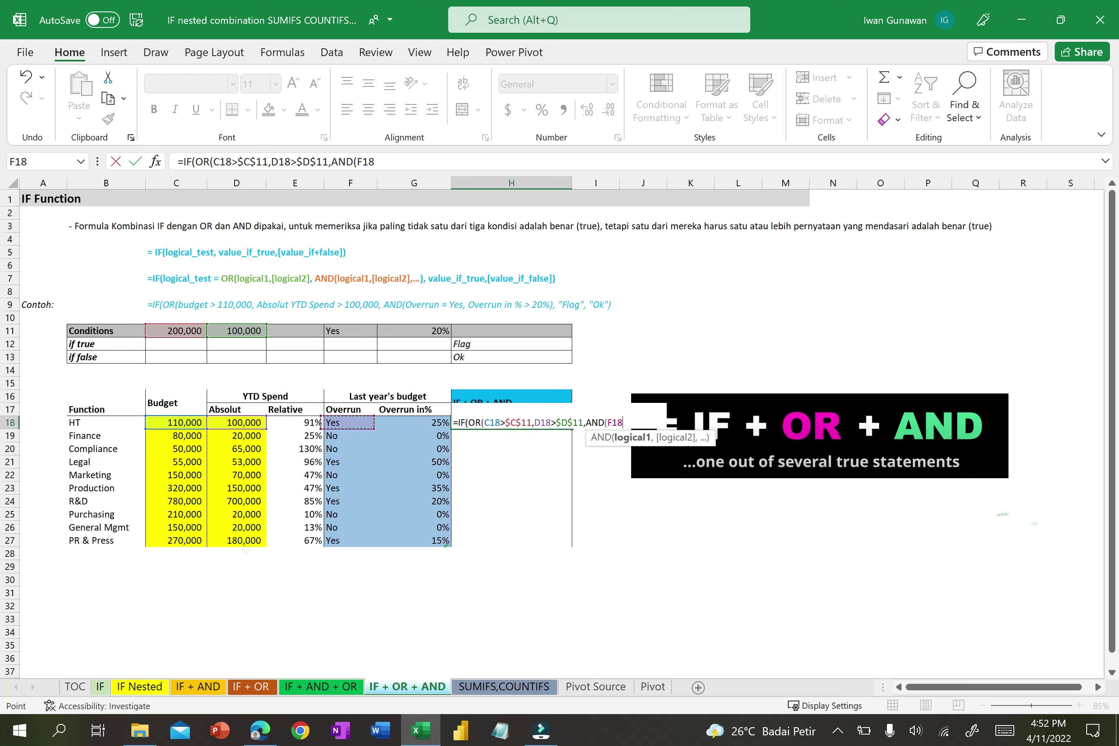
text(=)
key(Right)
key(Left)
key(Up)
key(Up)
key(Up)
key(Up)
key(Up)
key(Up)
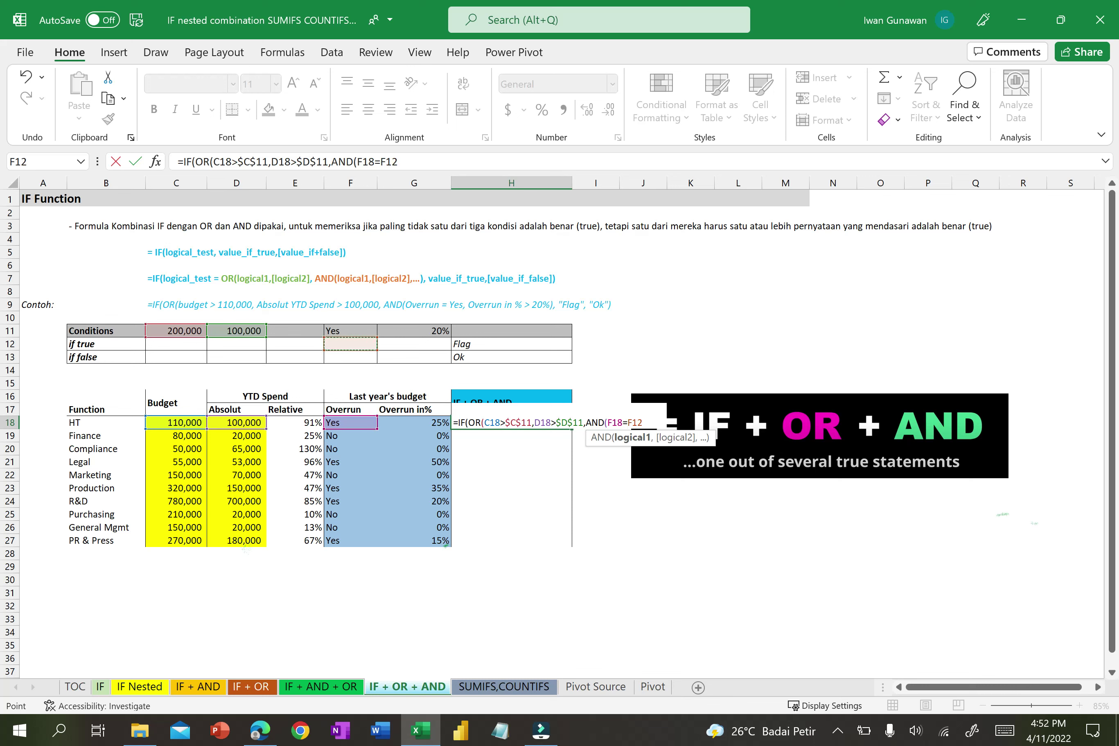
key(Up)
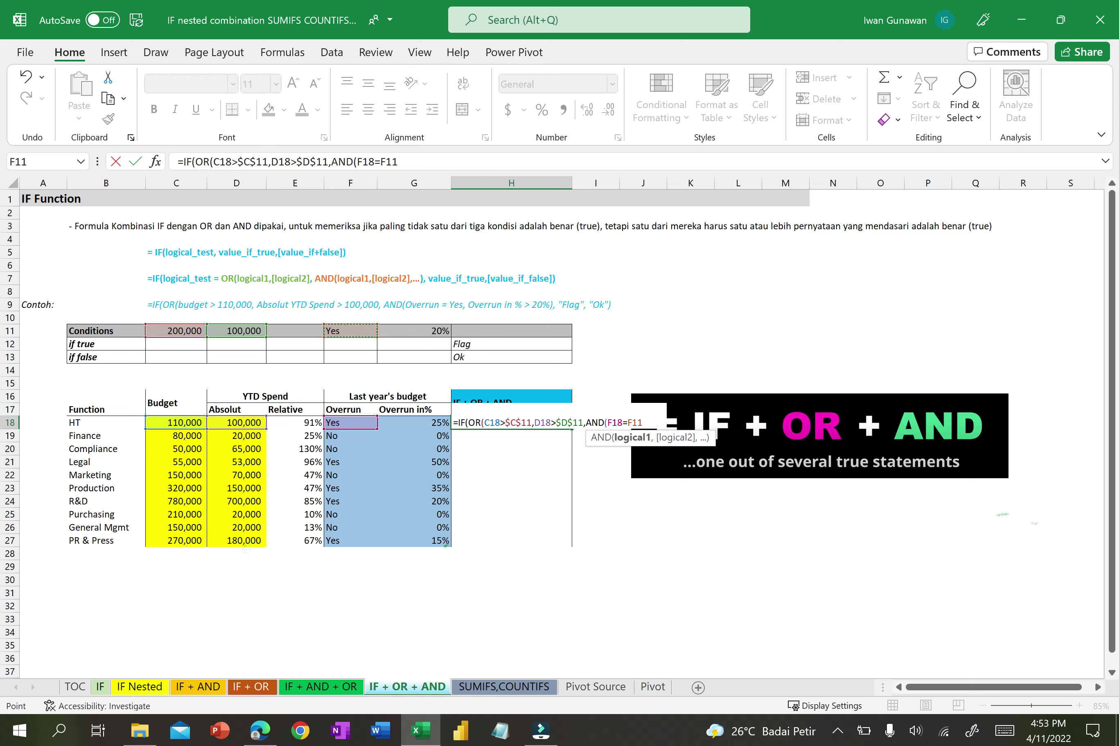
- Add G18>G11 as the second AND condition, comparing the overrun percentage with its threshold by relative reference
text(,)
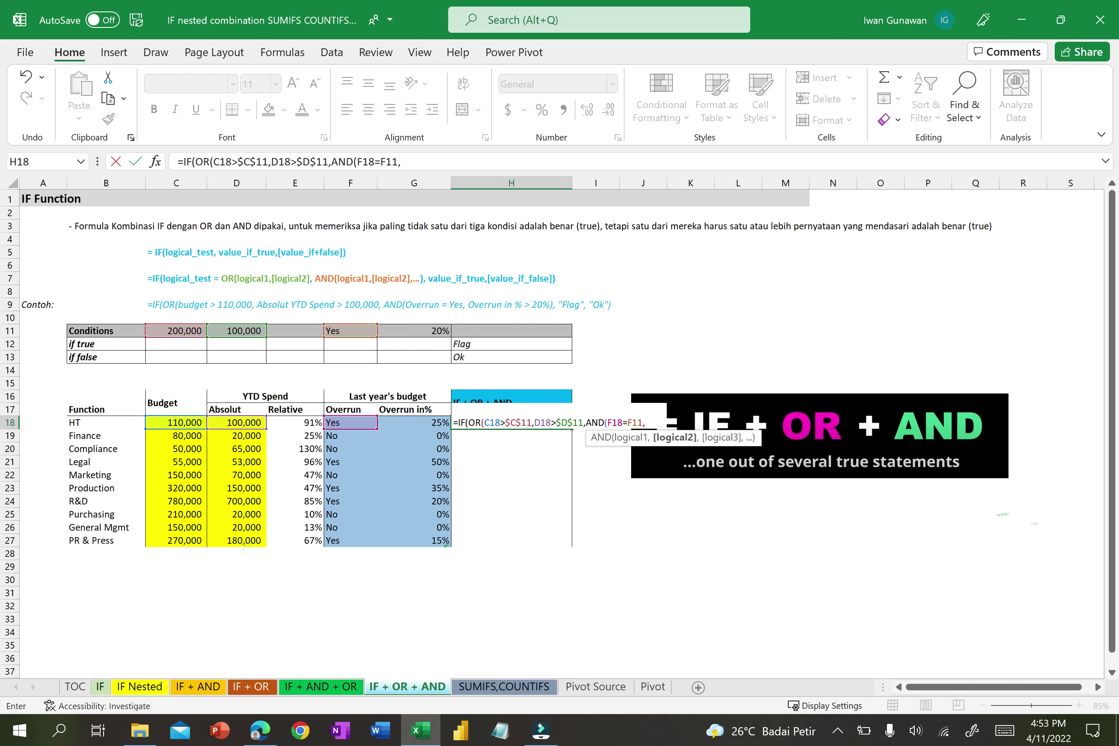
key(Left)
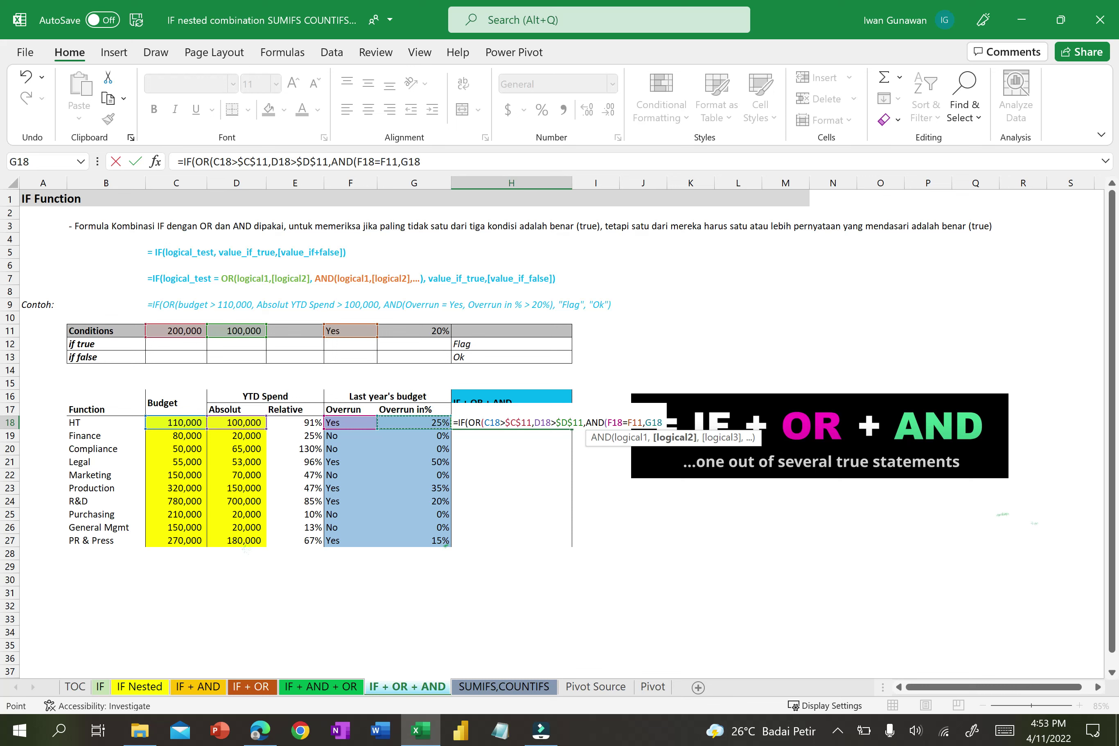
text(>)
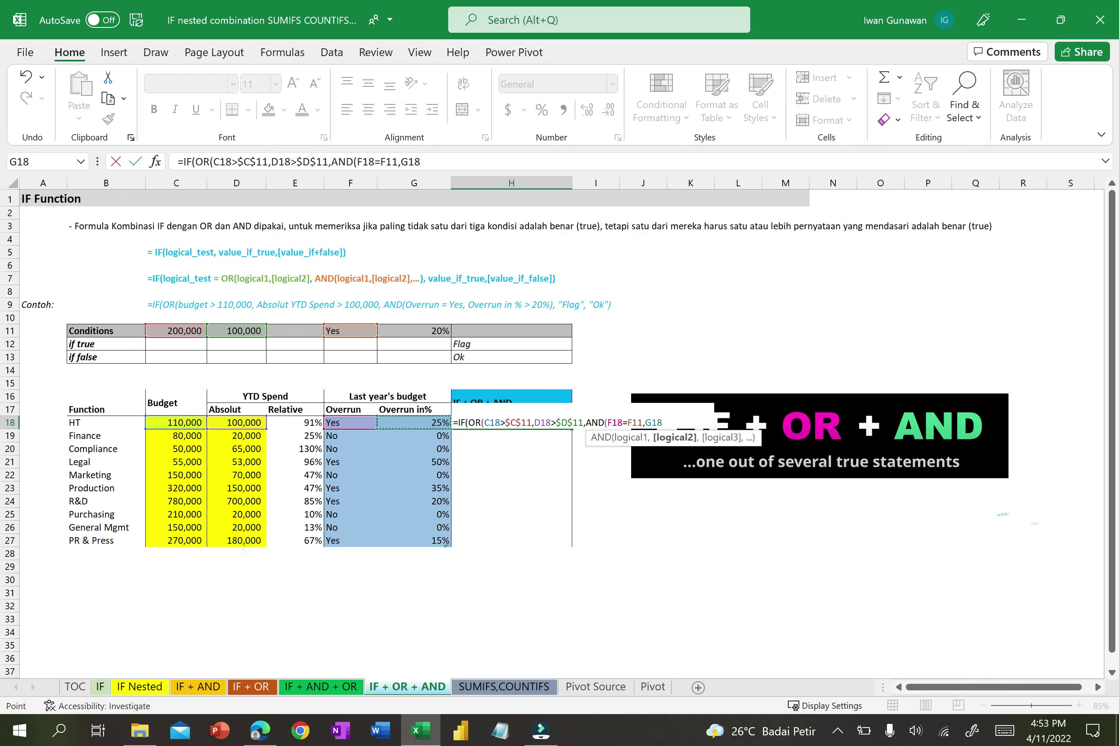
key(Left)
key(Left)
key(Right)
key(Up)
key(Up)
key(Up)
key(Up)
key(Up)
key(Up)
key(Up)
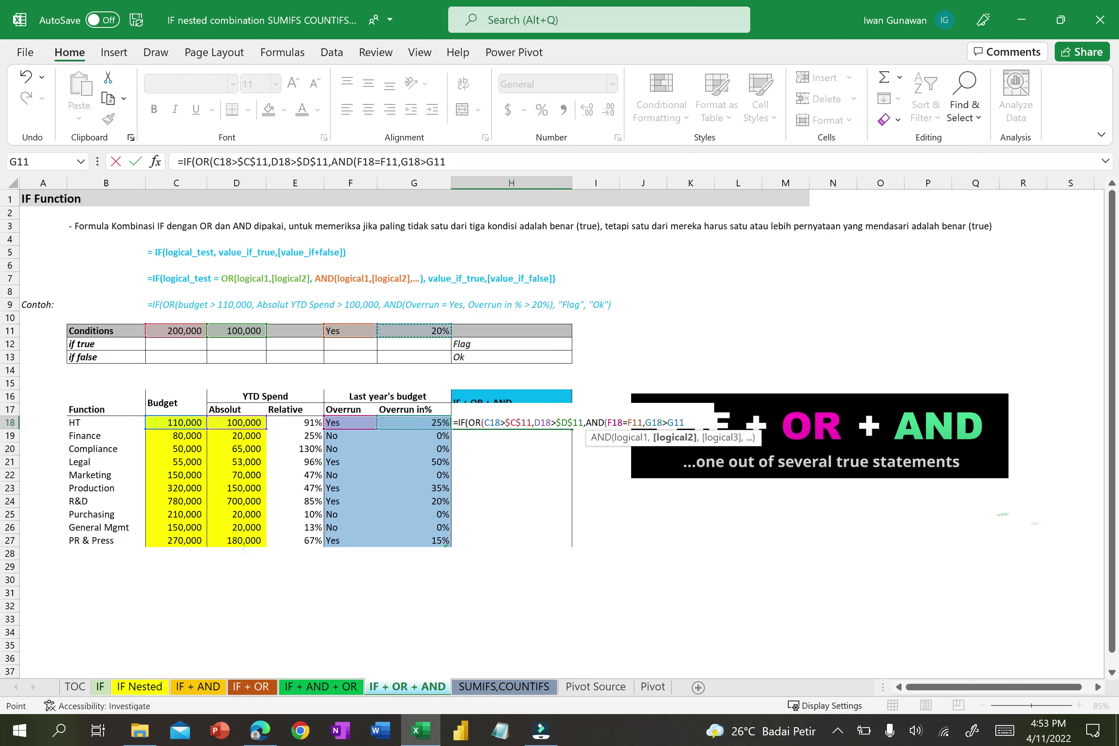
- Close both the AND and OR functions to complete the logical test of the IF formula
text())
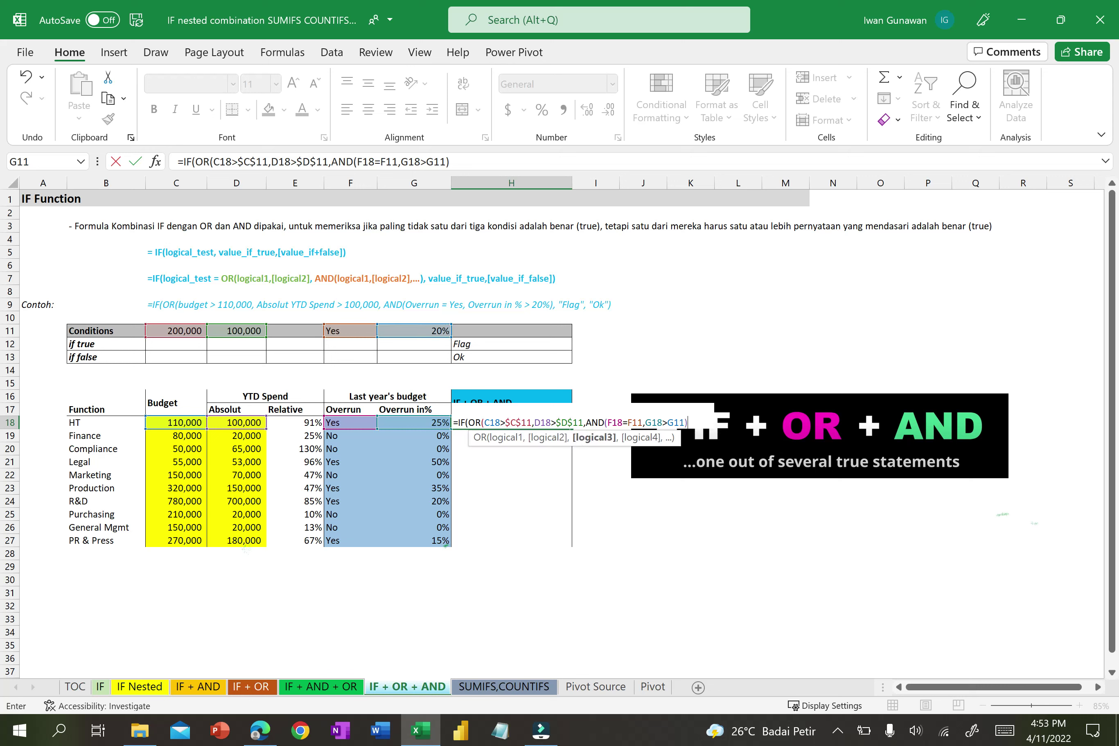
text(,)
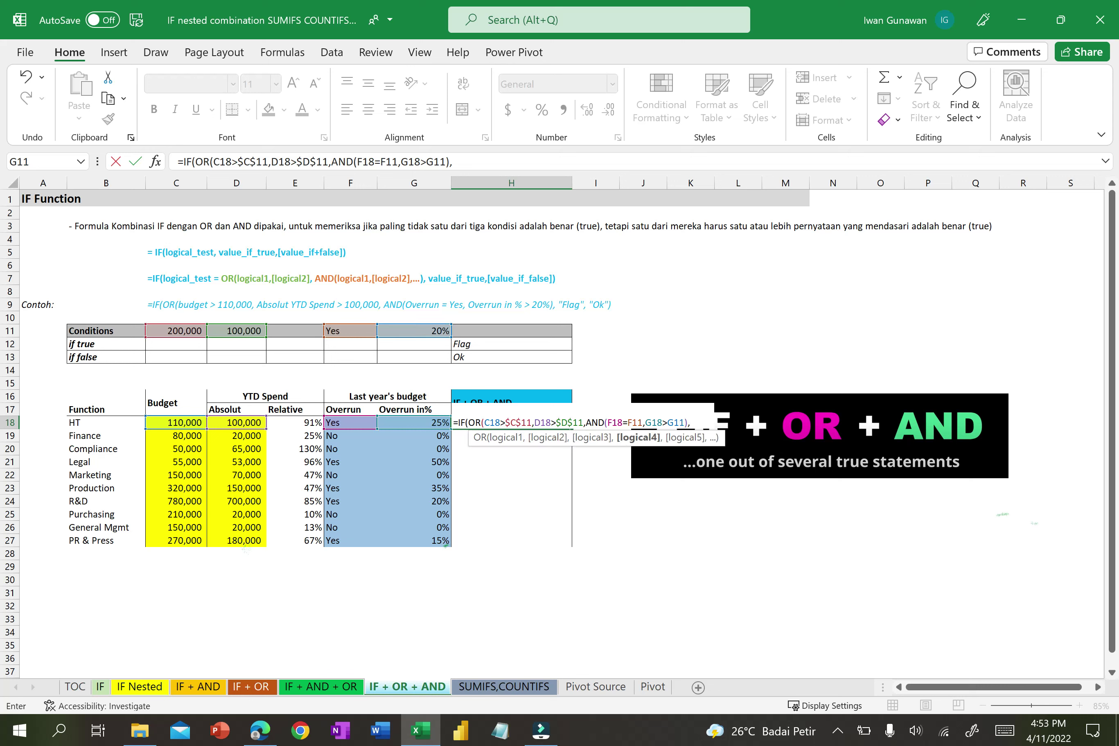
key(BackSpace)
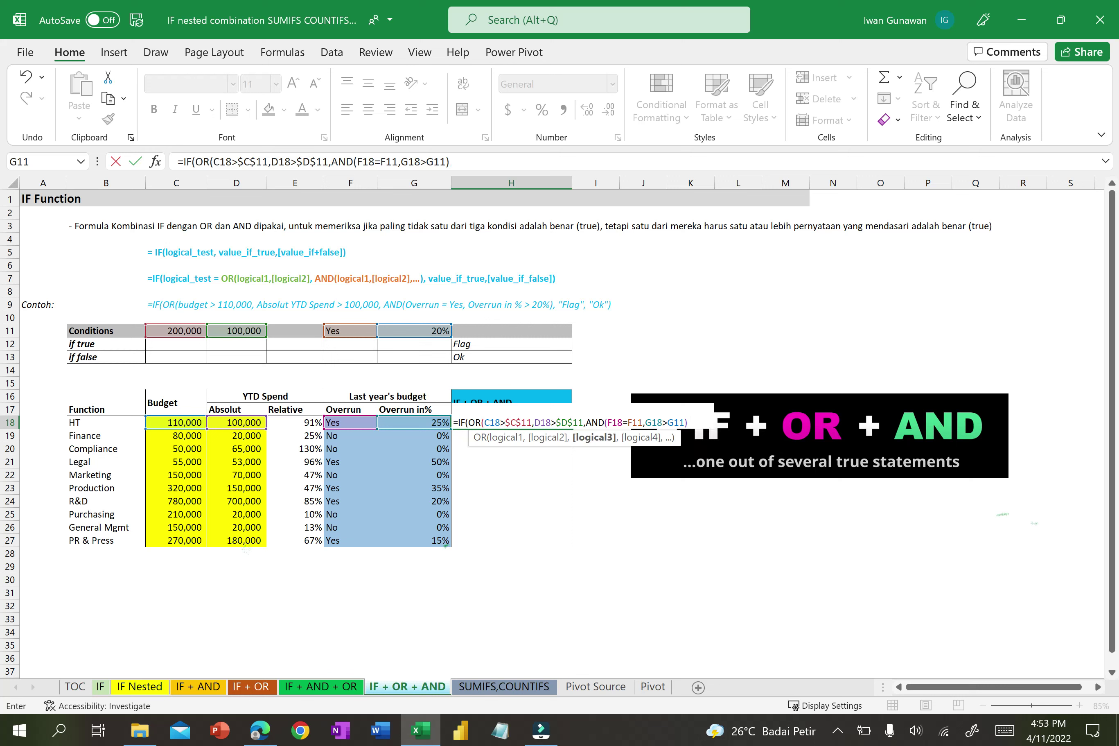
text())
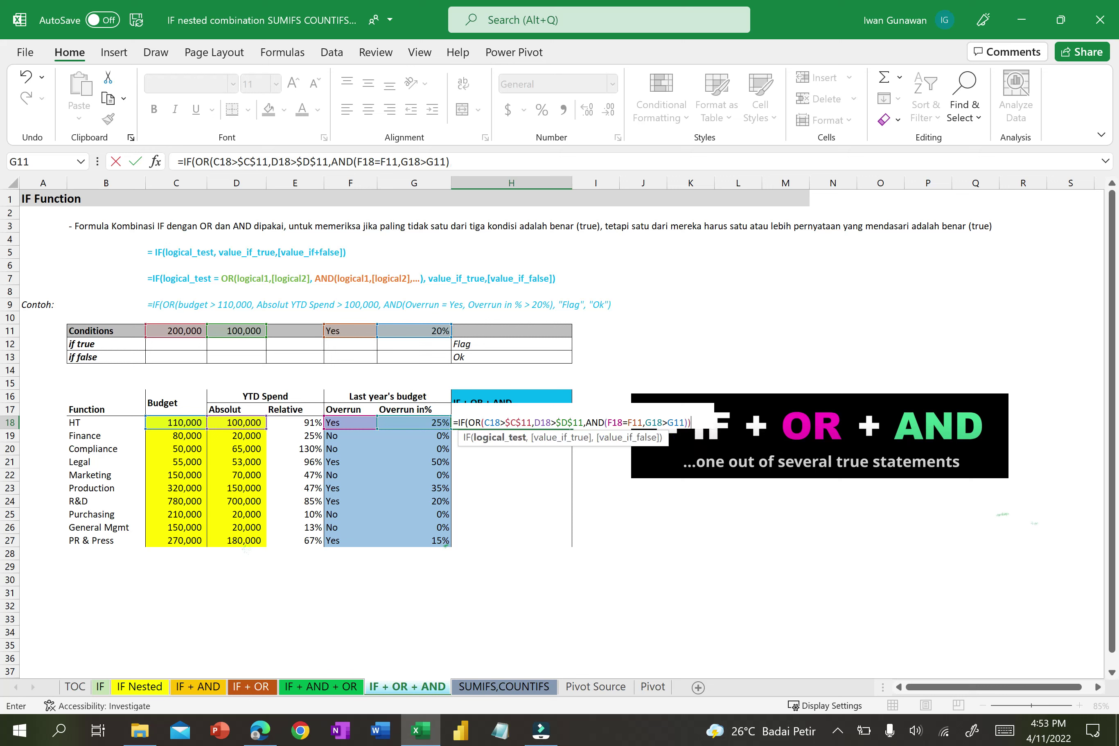
text(,)
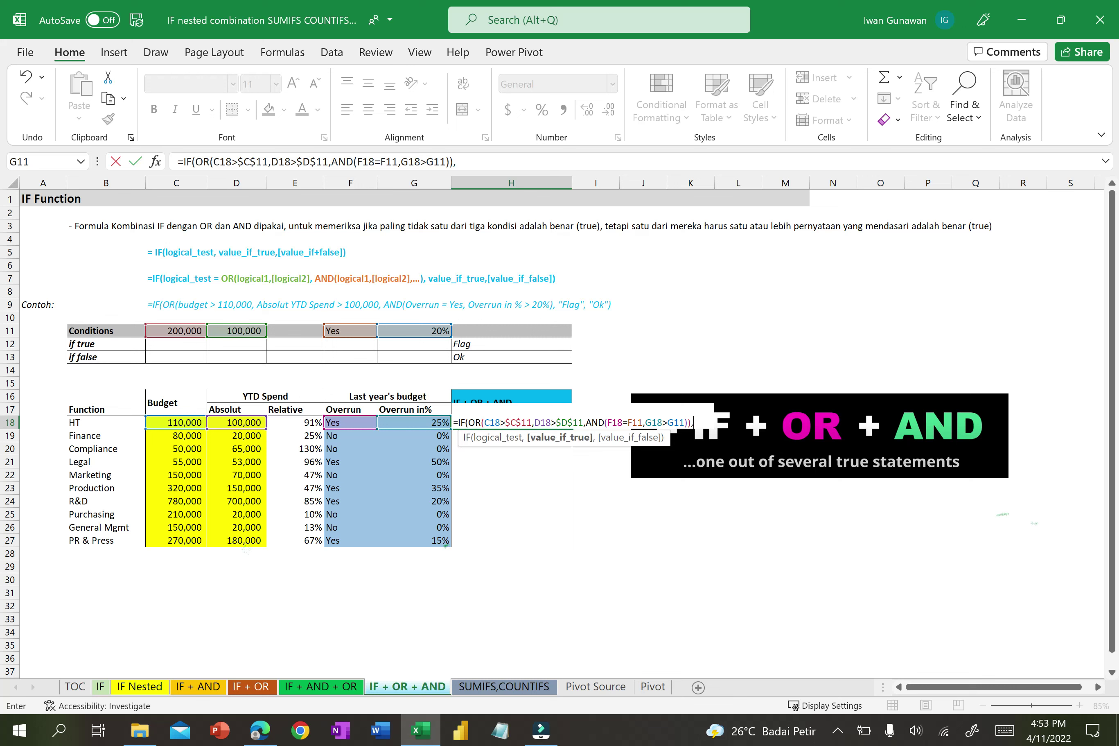
- Return $H$12 if true and $H$13 if false, using absolute references, and enter the completed formula in H18
click(481, 341)
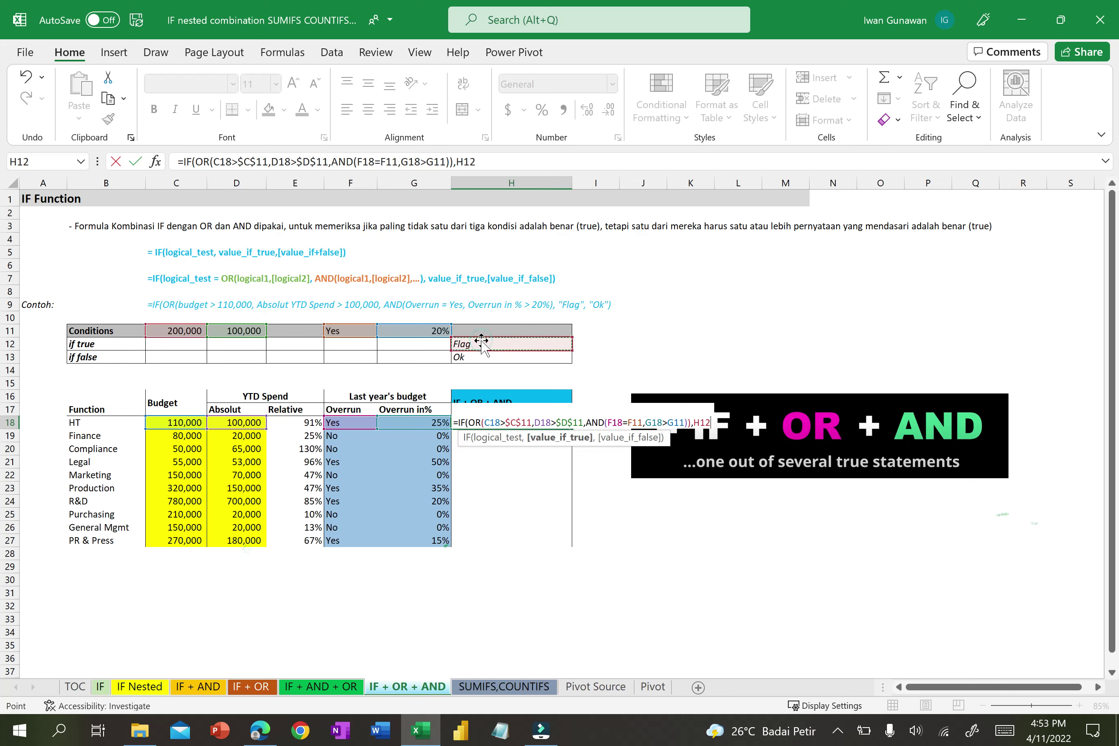
key(F4)
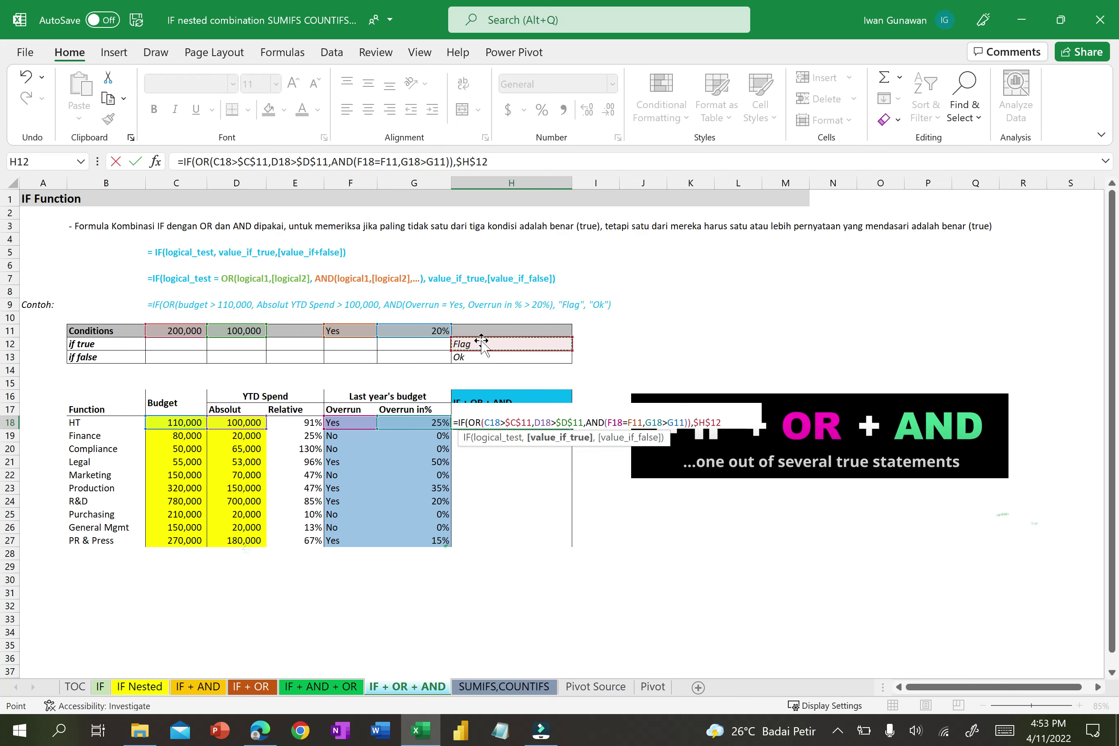
text(,)
click(475, 357)
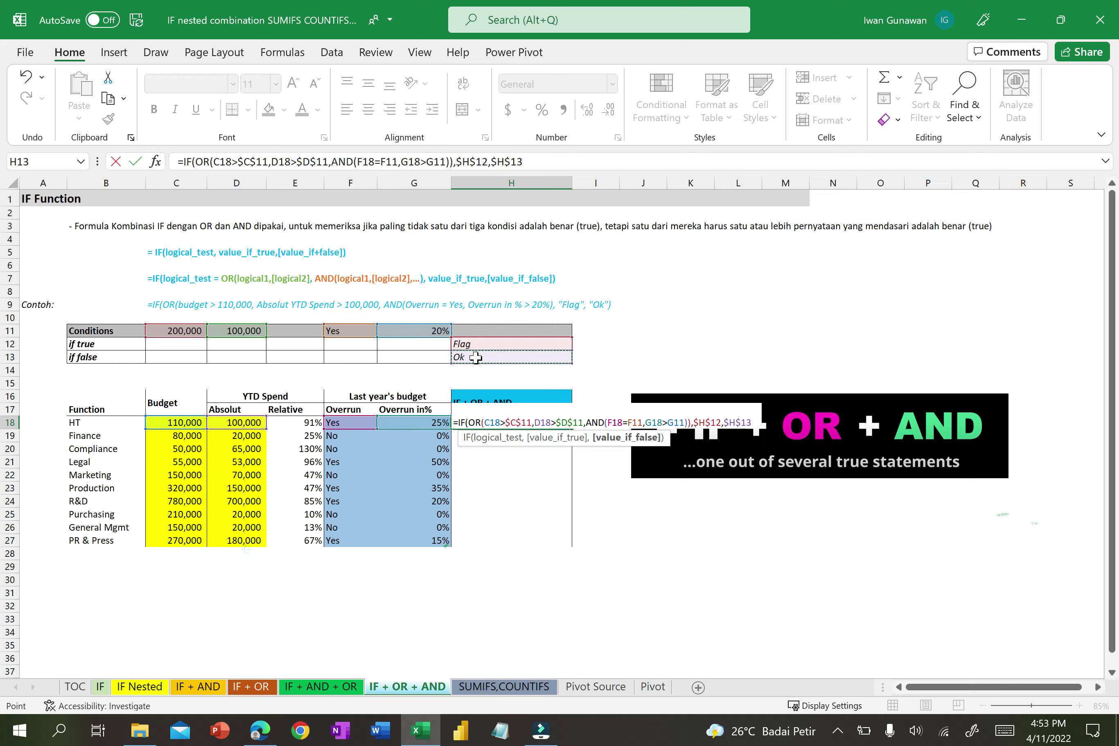
text())
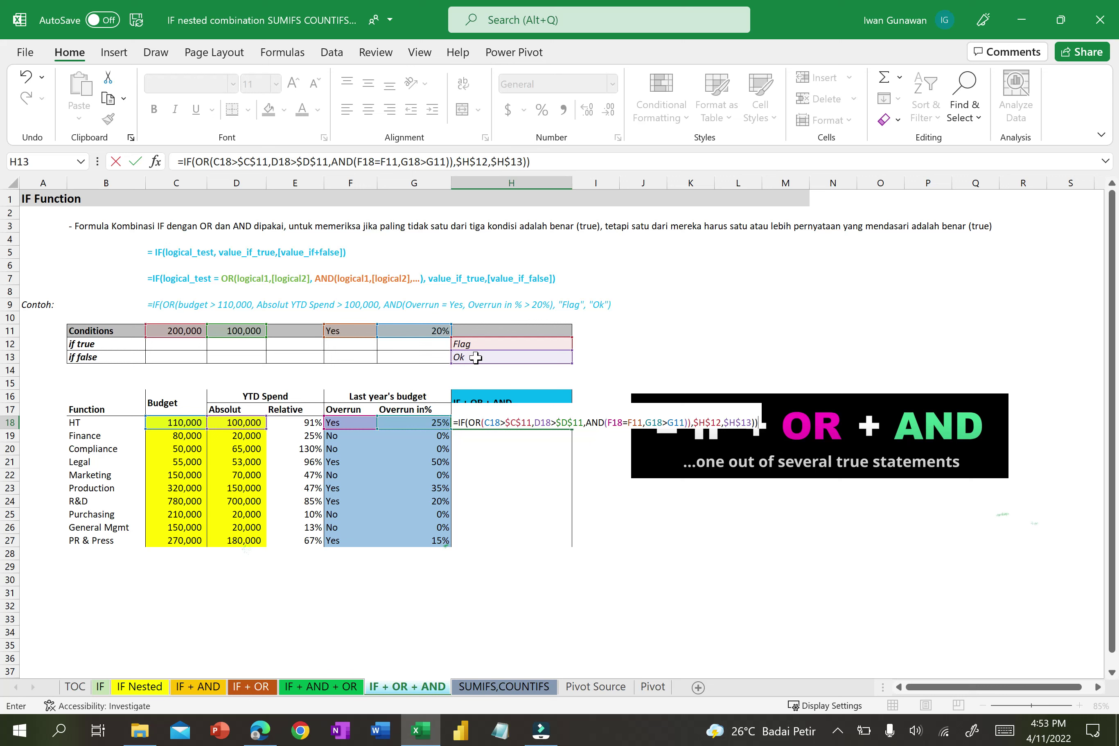
text())
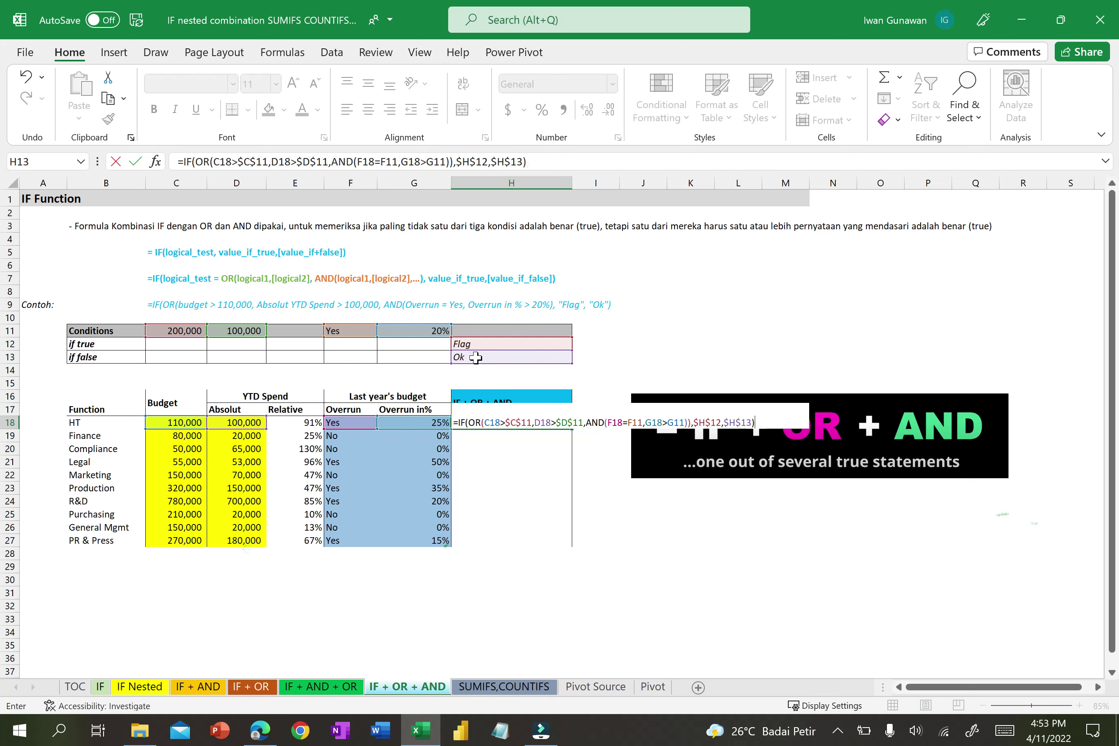
key(Return)
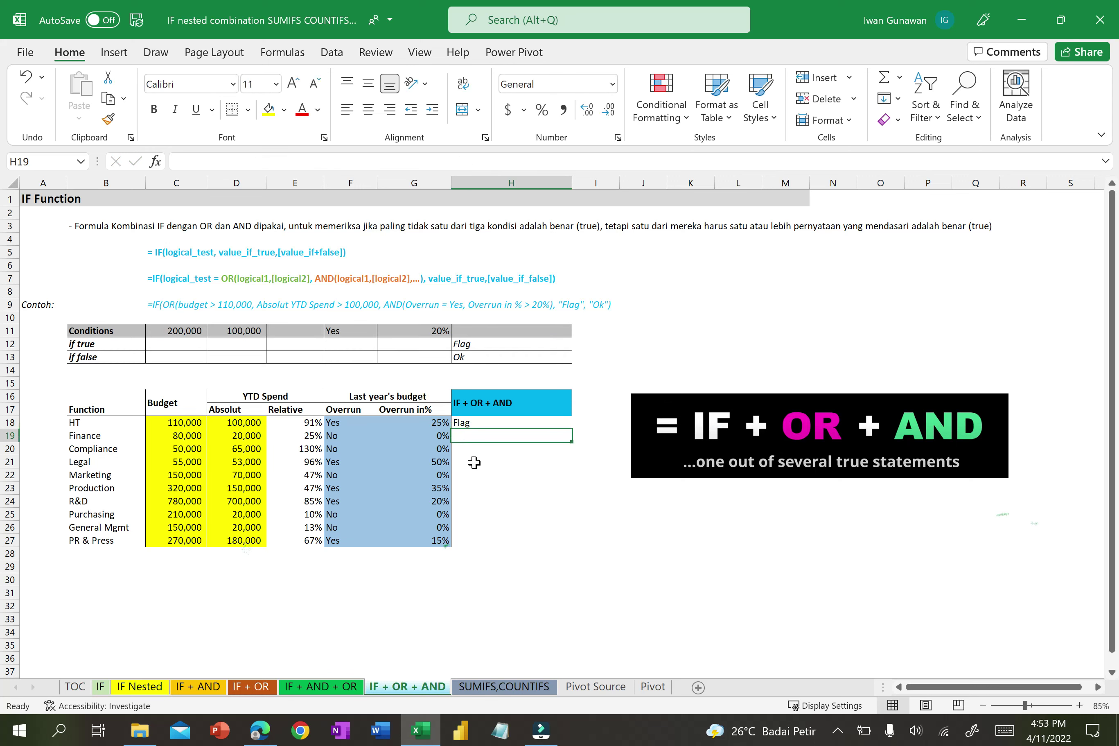
- Compare the HT row's budget and absolute spend with their thresholds, and review the result formula in H18
click(488, 422)
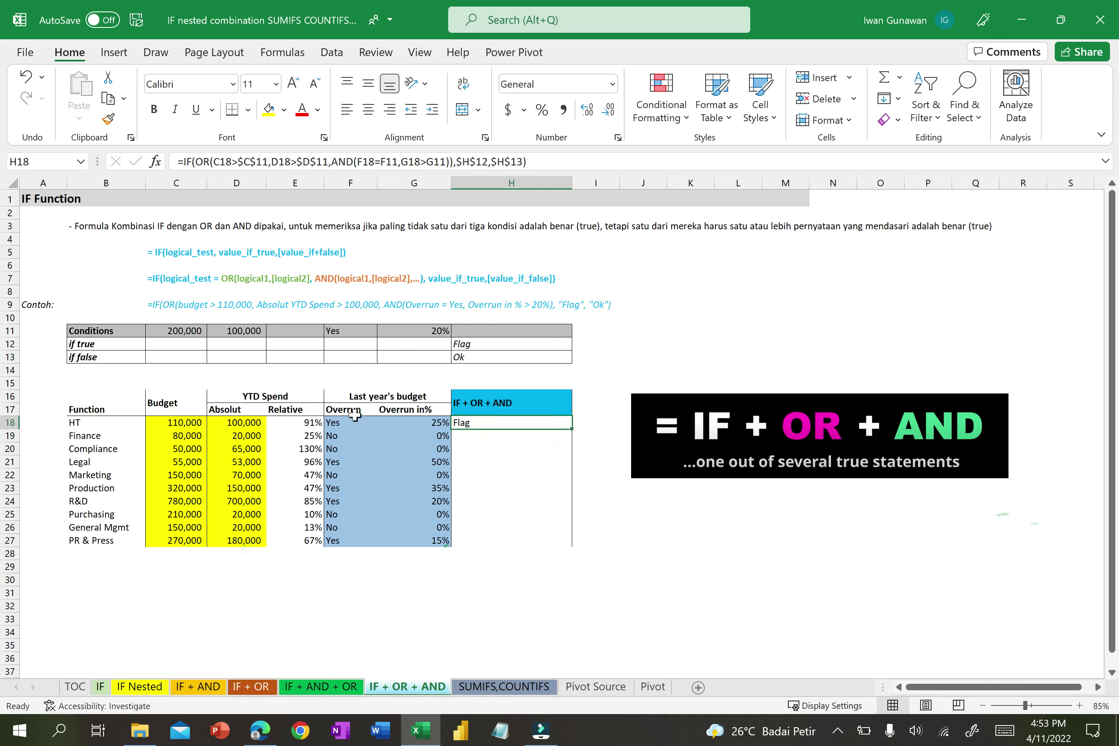
click(180, 421)
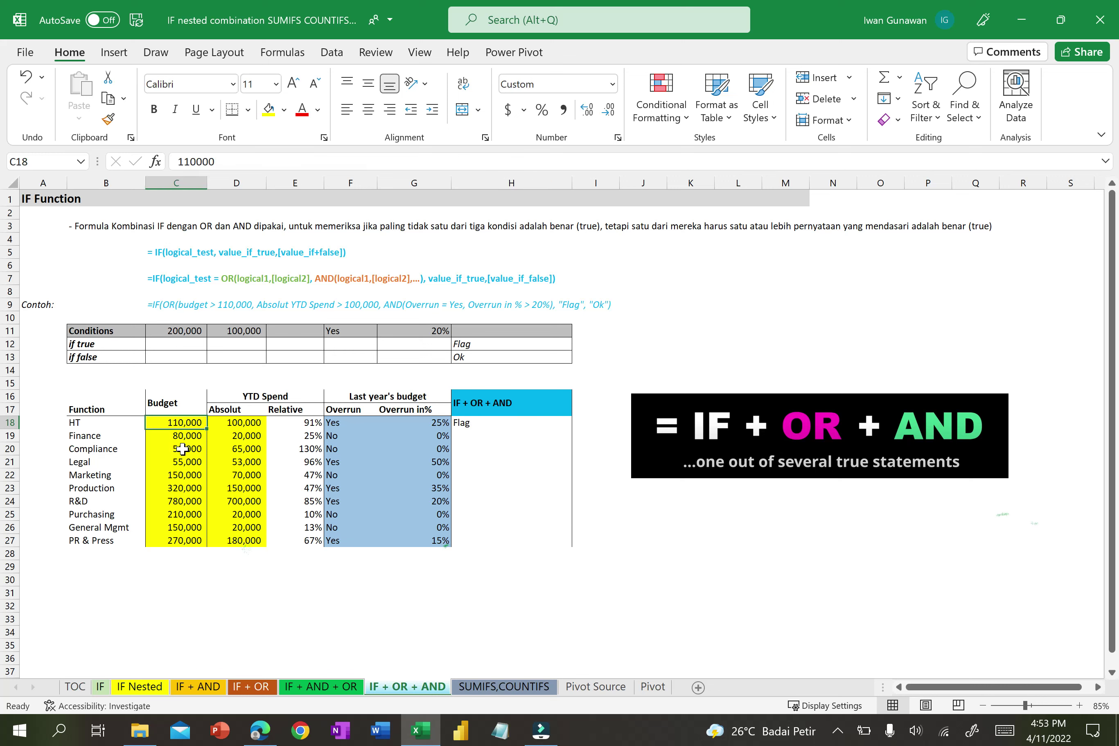
click(229, 424)
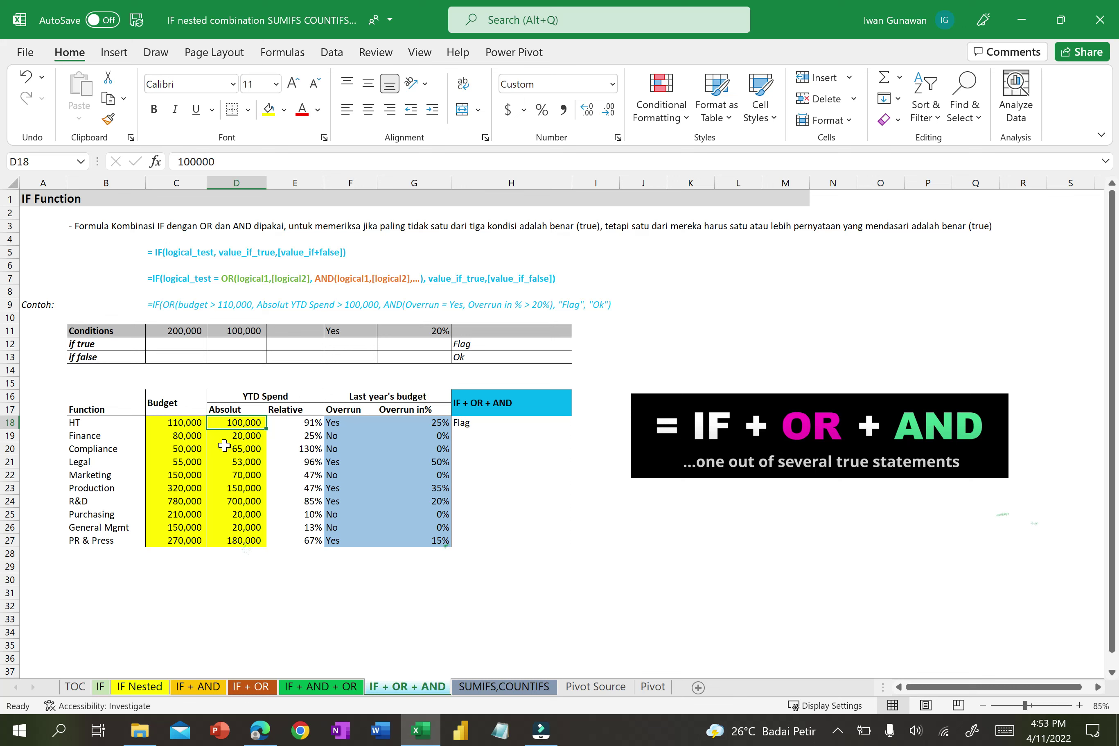
click(189, 423)
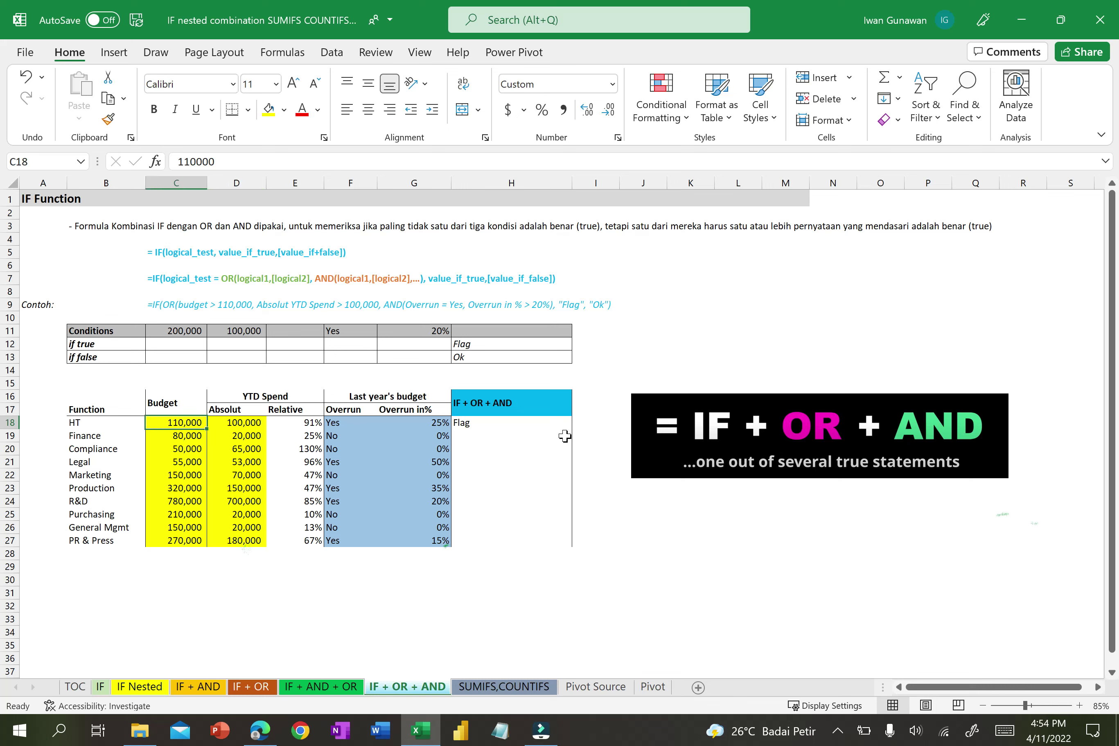
click(487, 422)
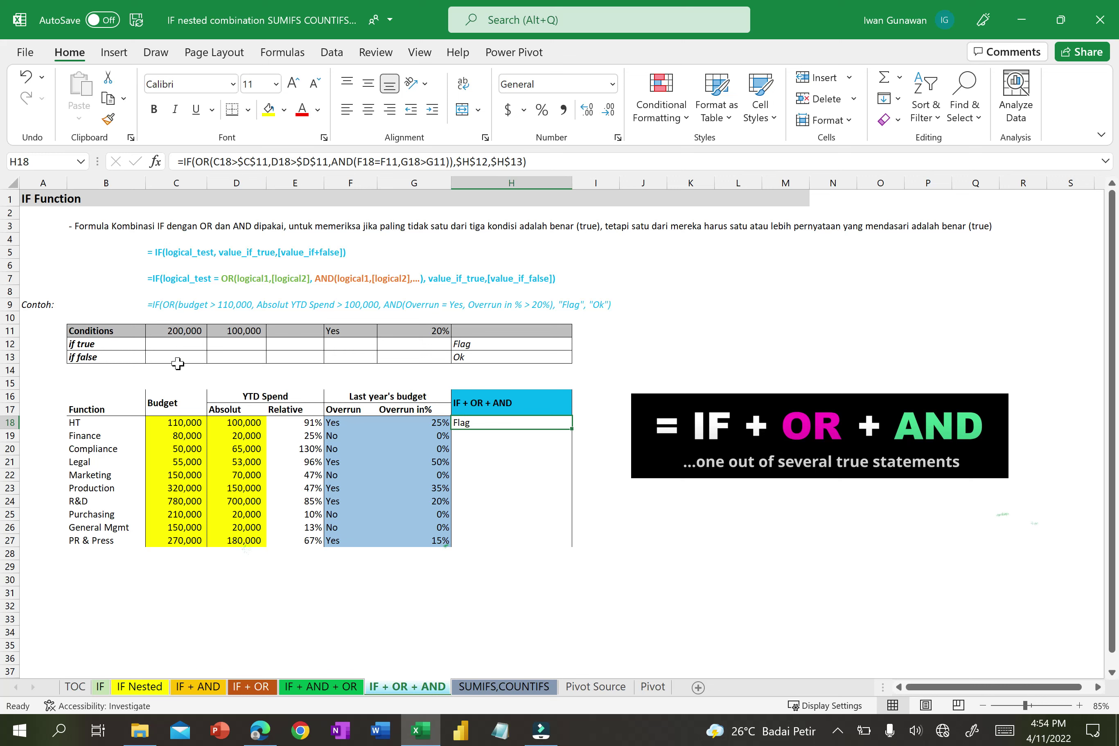
click(195, 330)
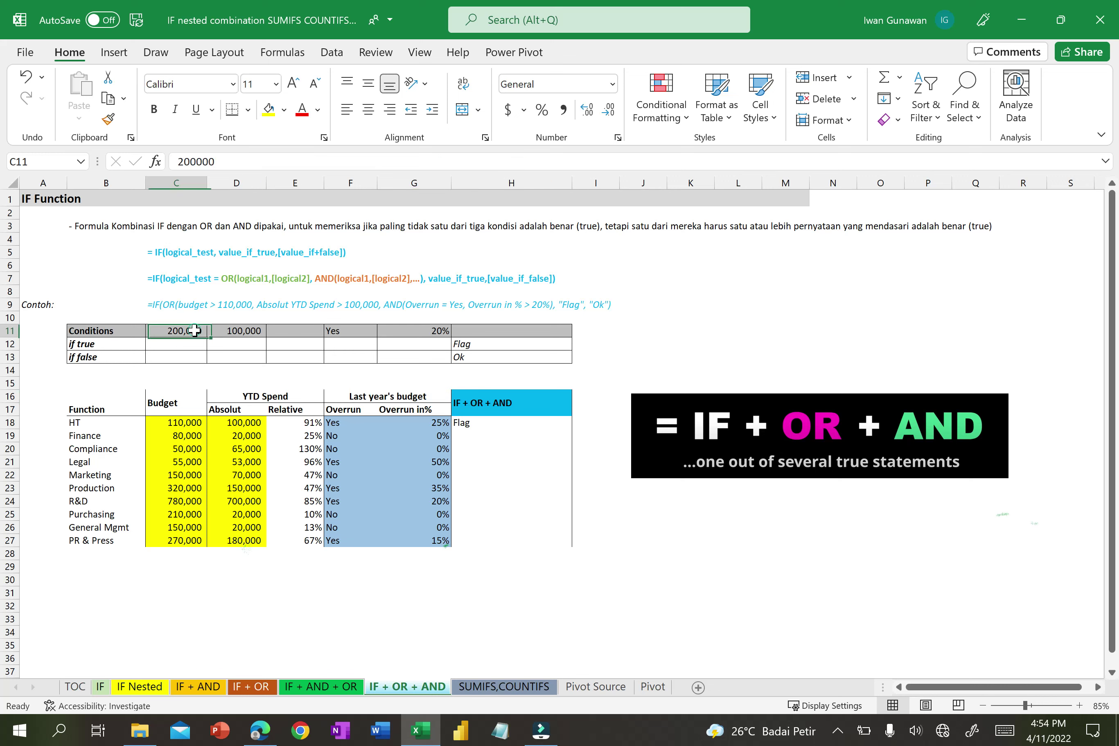
click(238, 422)
click(466, 426)
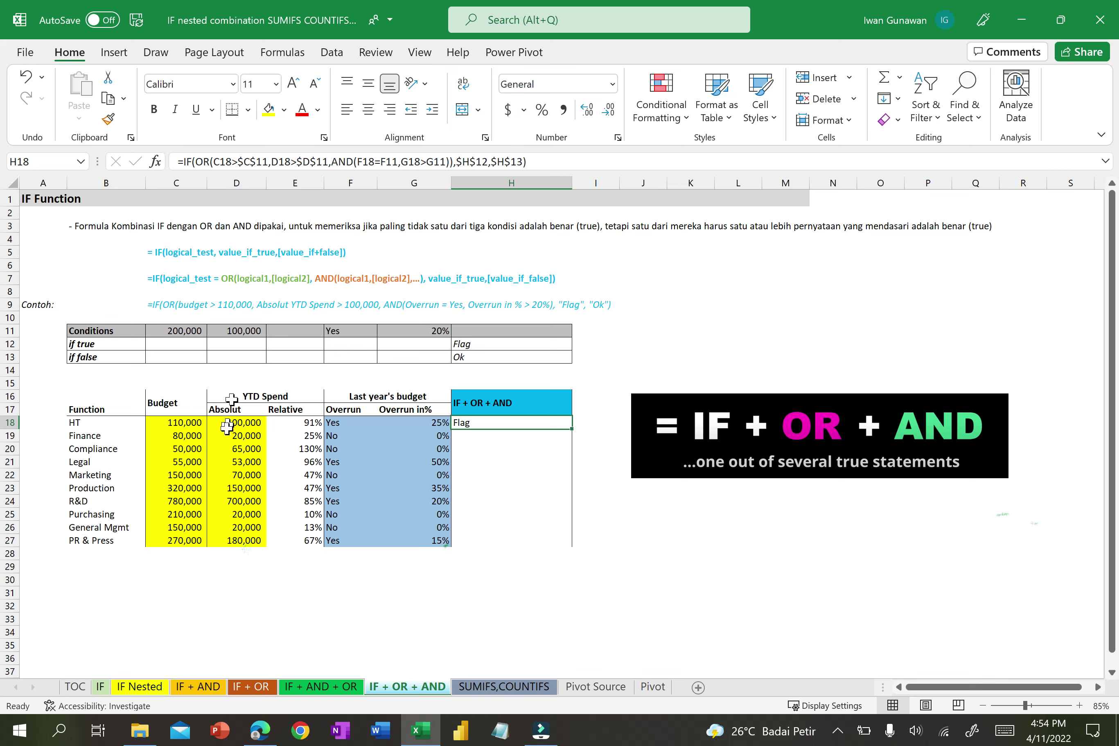
- Examine the HT row's budget, absolute spend and paired overrun values as the alternatives of the OR test
click(191, 426)
click(237, 424)
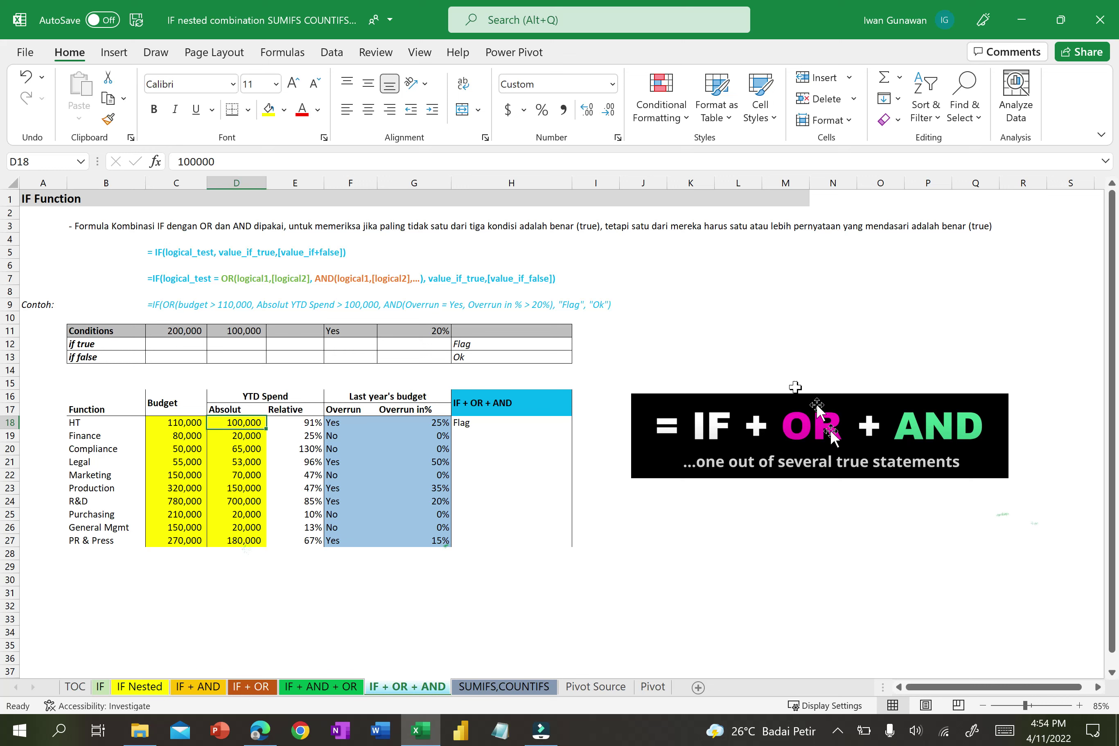
drag(339, 423, 429, 425)
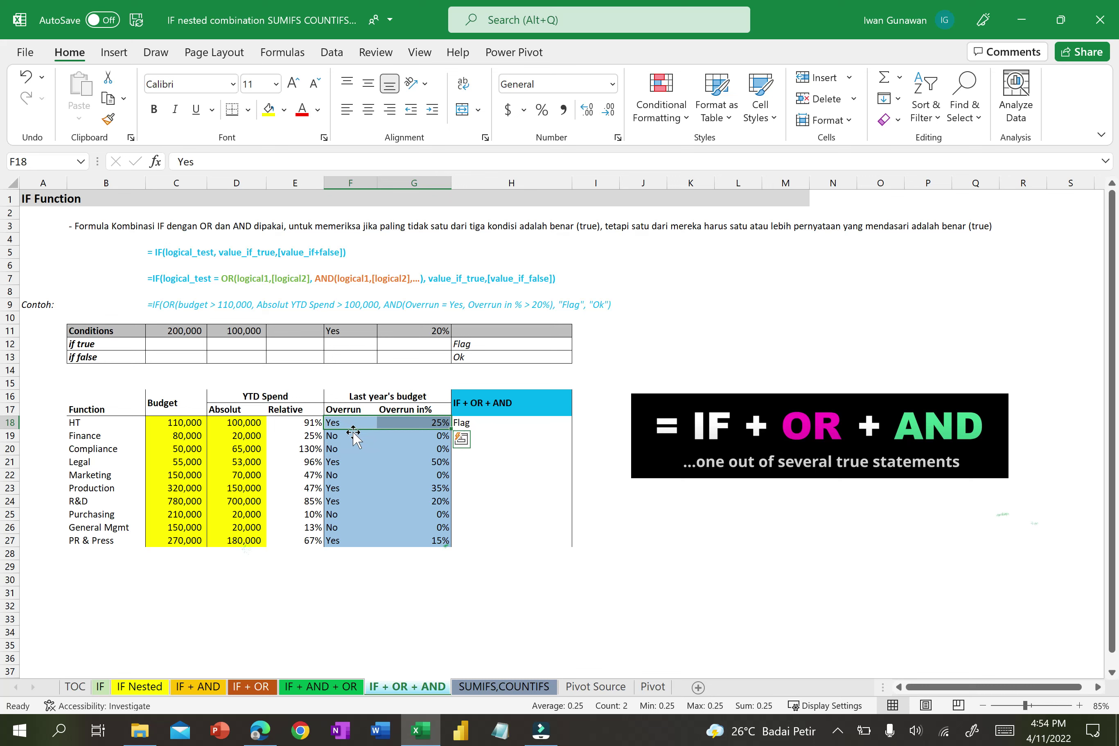
click(340, 425)
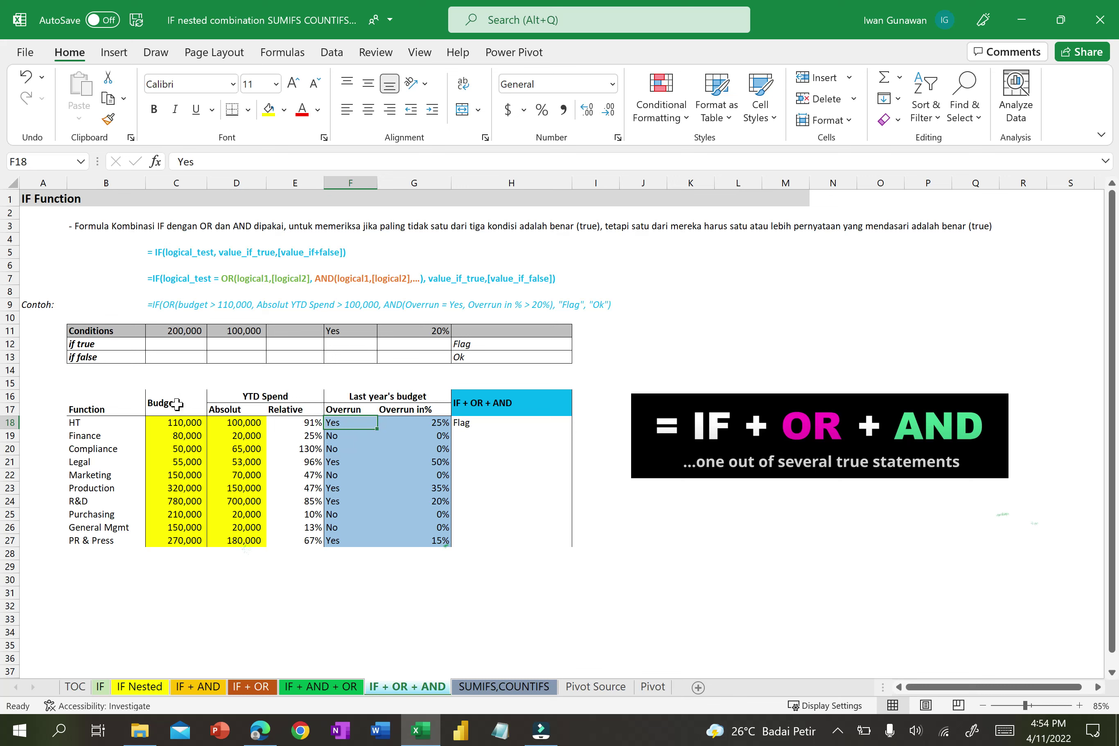
click(802, 422)
- Fill the H18 formula down the IF + OR + AND column through H27
click(509, 423)
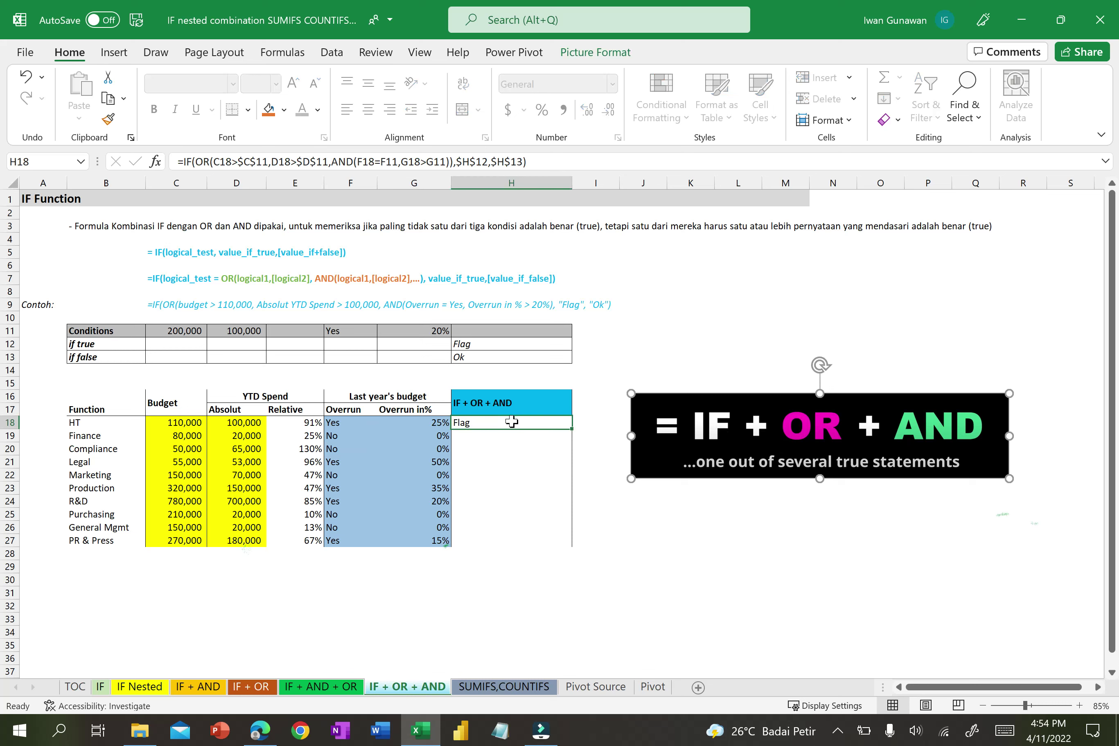
double_click(572, 428)
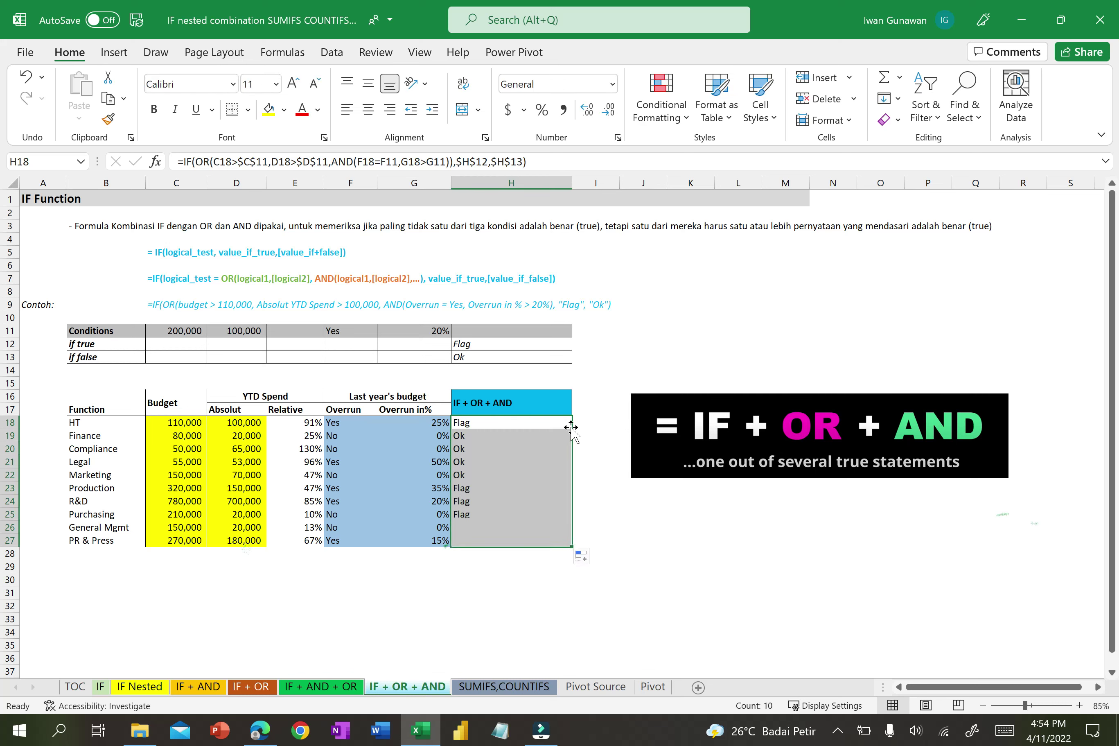
- Check the Finance row's budget, absolute spend and overrun values against its IF + OR + AND result and the if-false label
click(171, 439)
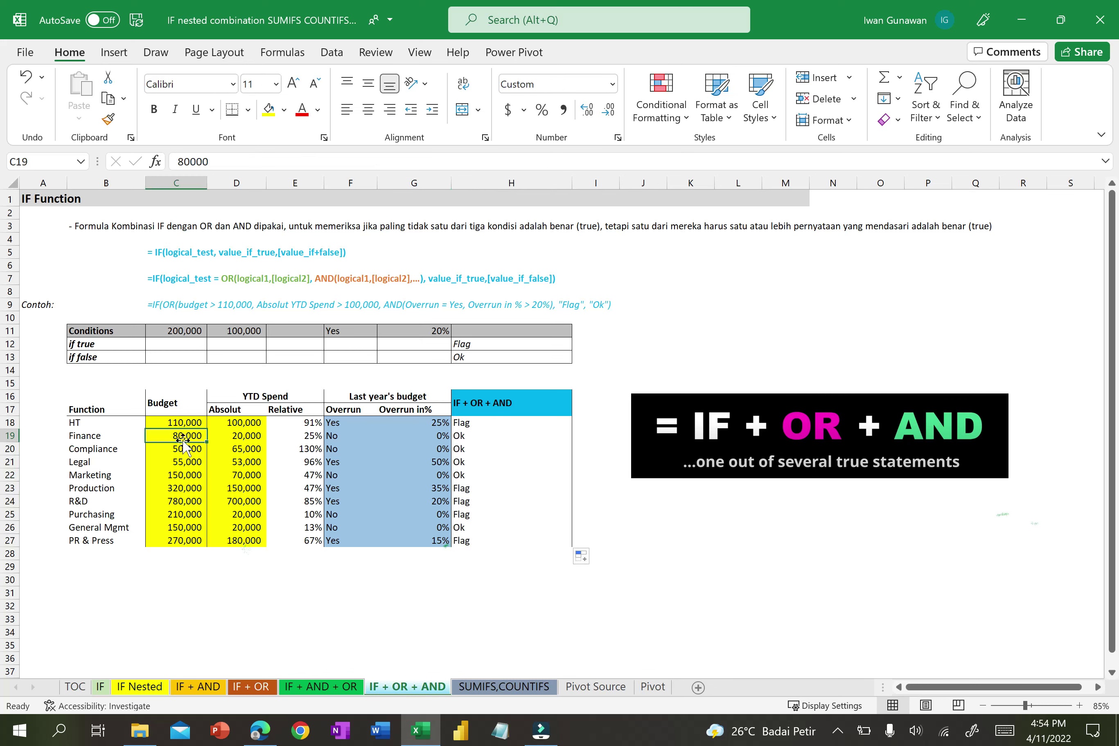
click(232, 436)
click(328, 436)
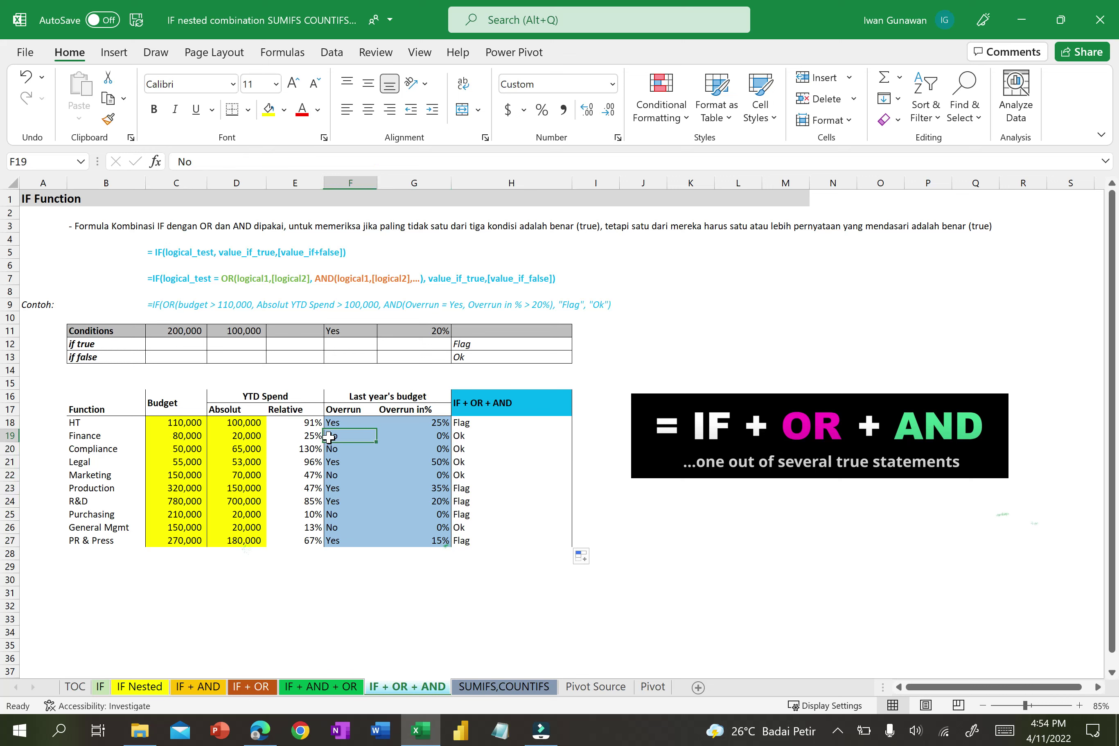
click(446, 437)
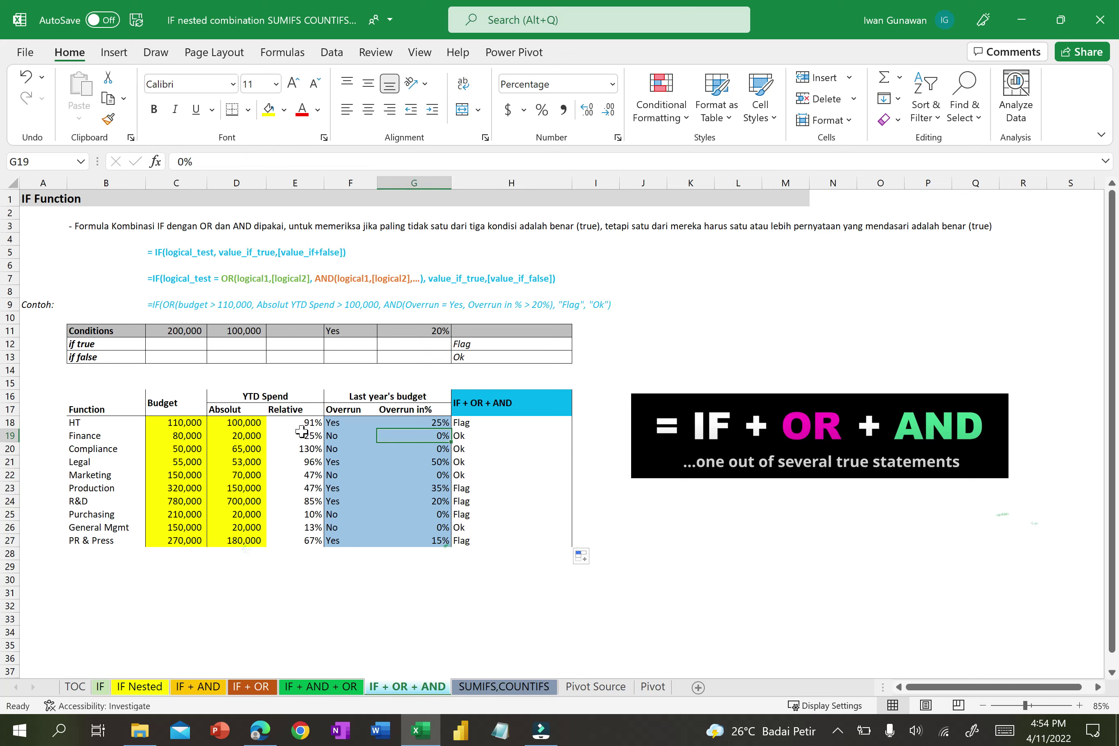
click(474, 438)
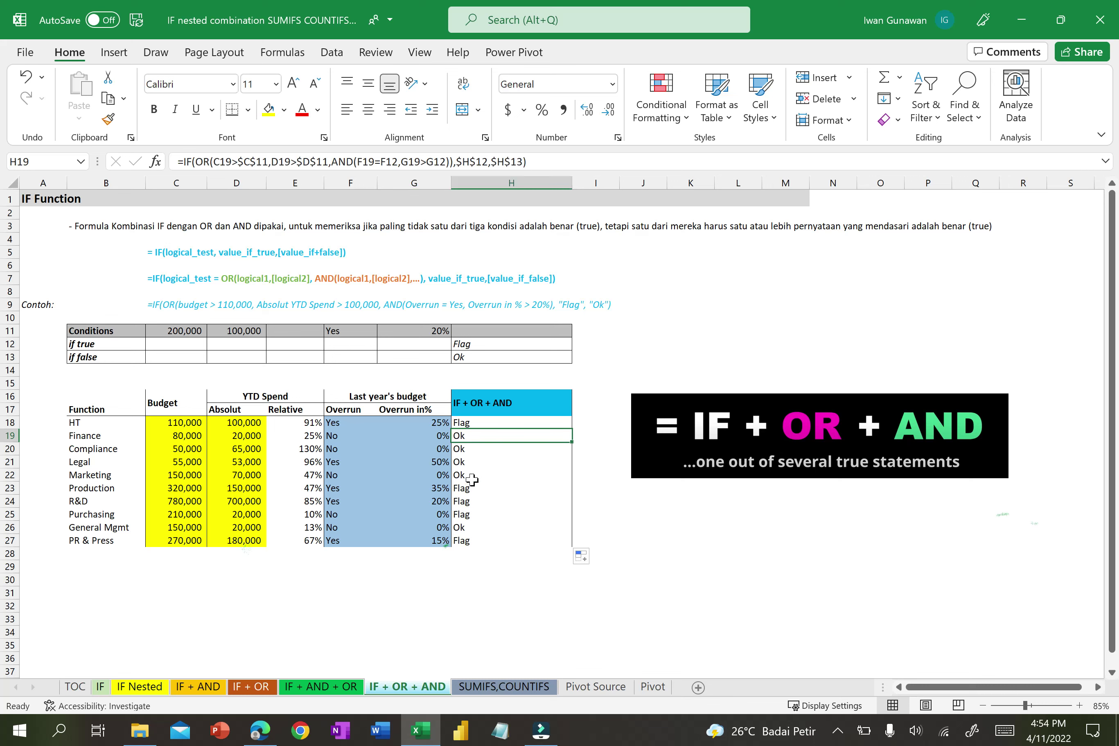
click(478, 357)
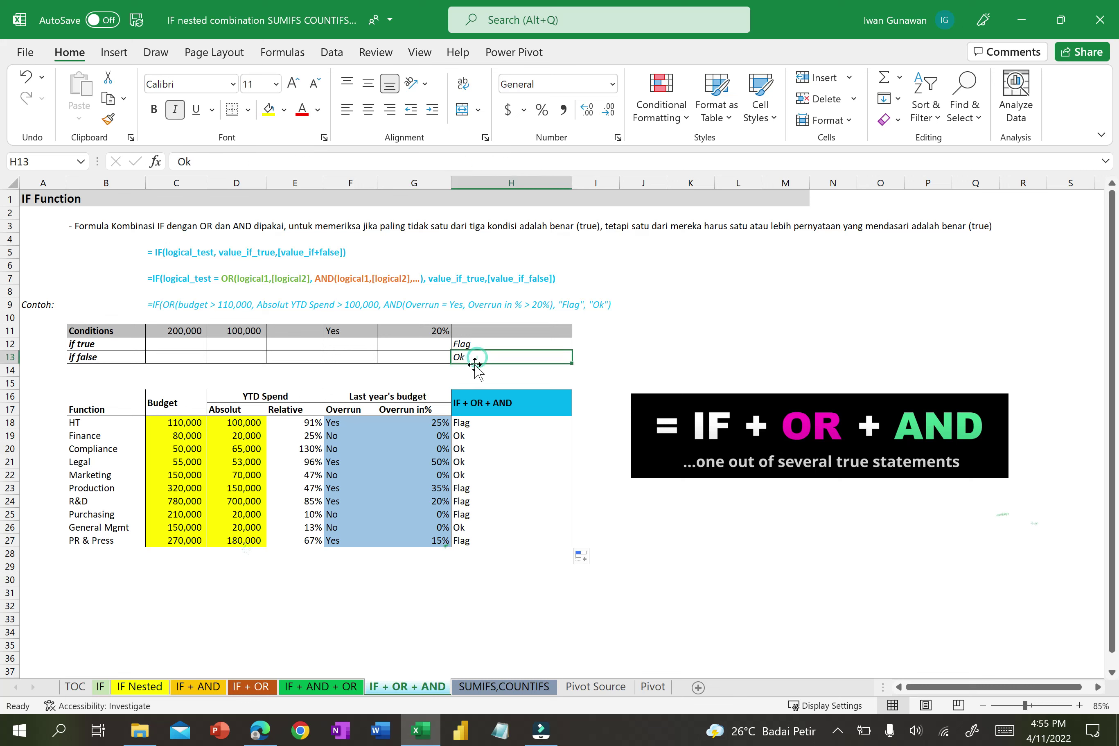
- Examine the General Mgmt row's budget, absolute spend and paired overrun values as the conditions of the OR test
click(185, 529)
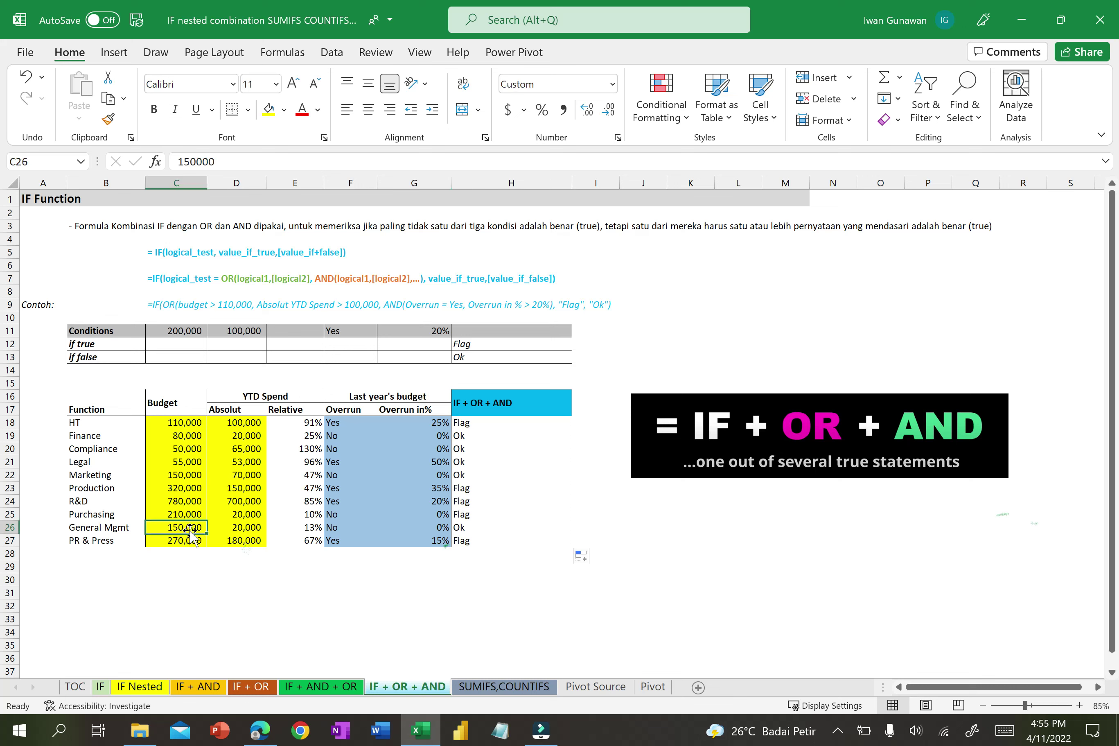
click(234, 528)
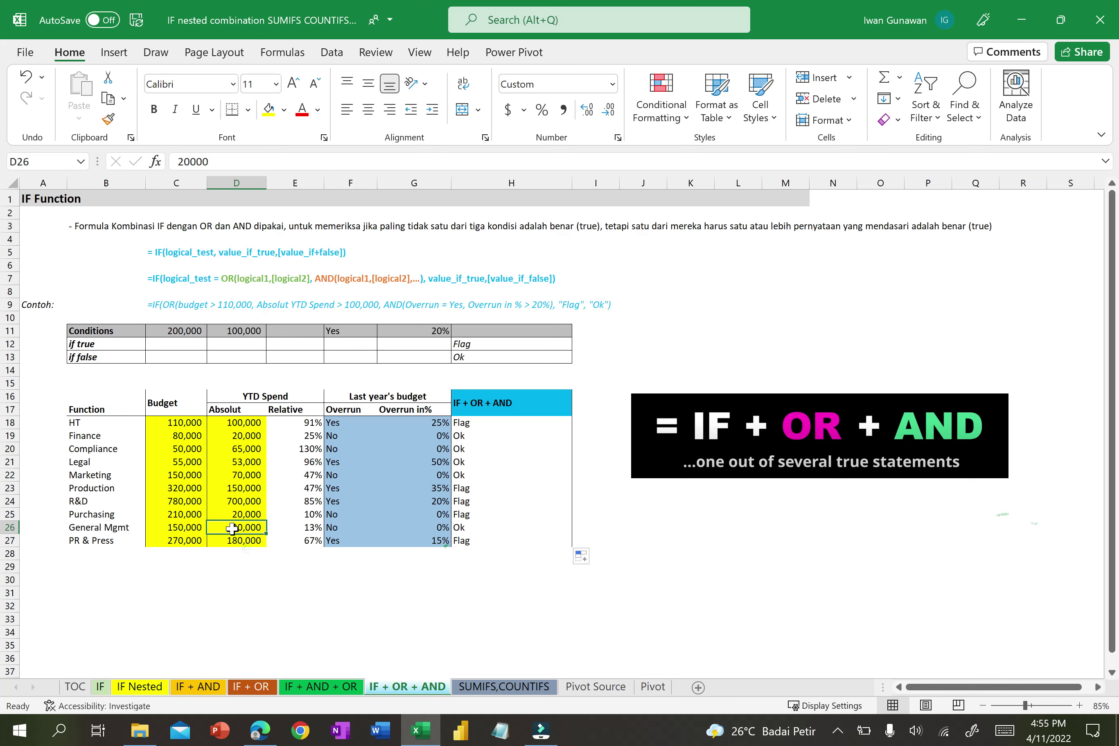
drag(343, 534, 437, 531)
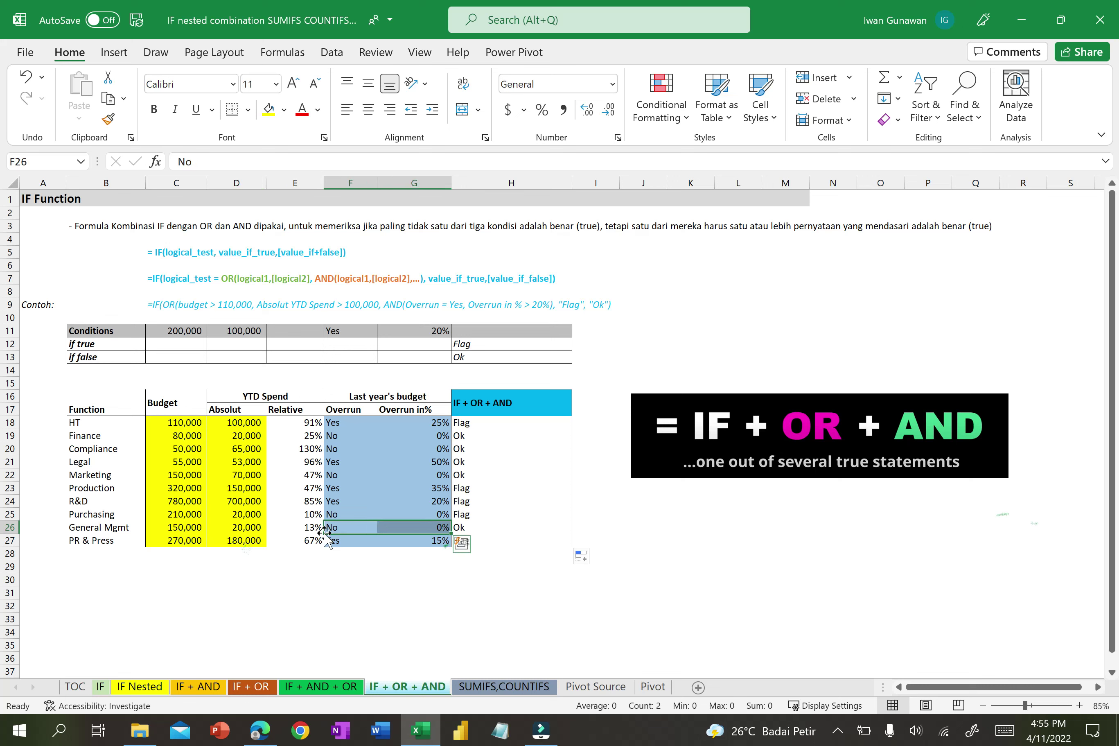
click(409, 528)
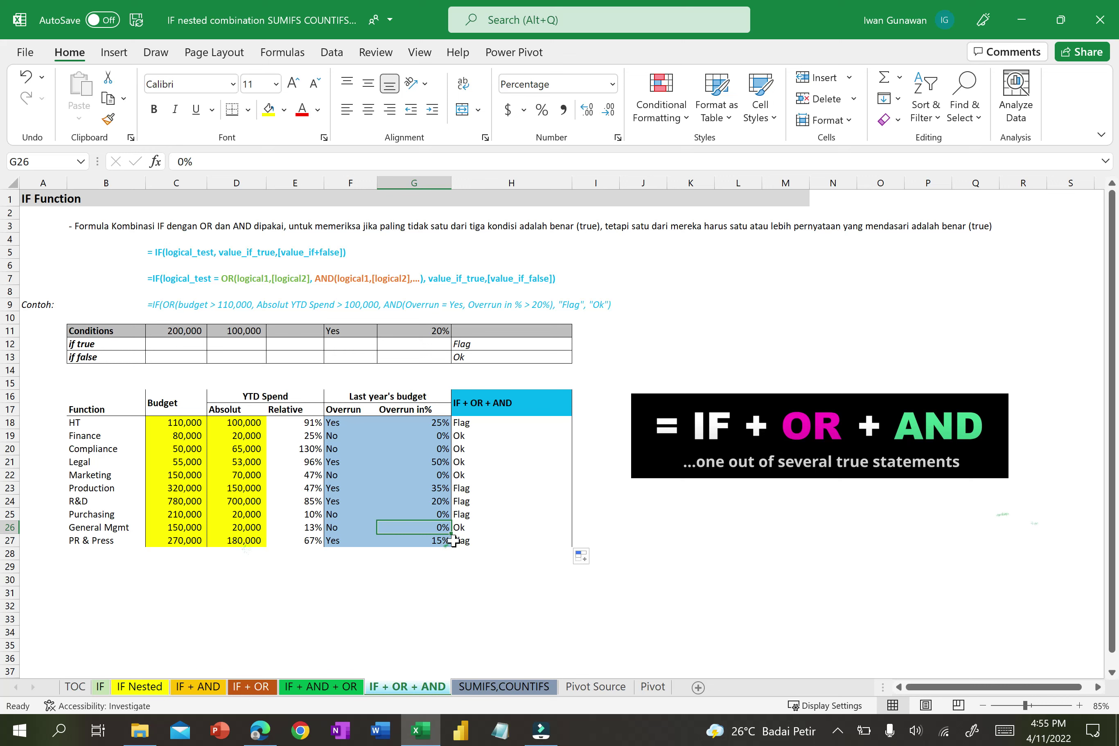
- Compare the PR & Press row's budget, absolute spend and overrun values with the thresholds, and review the result formula in H27
click(183, 539)
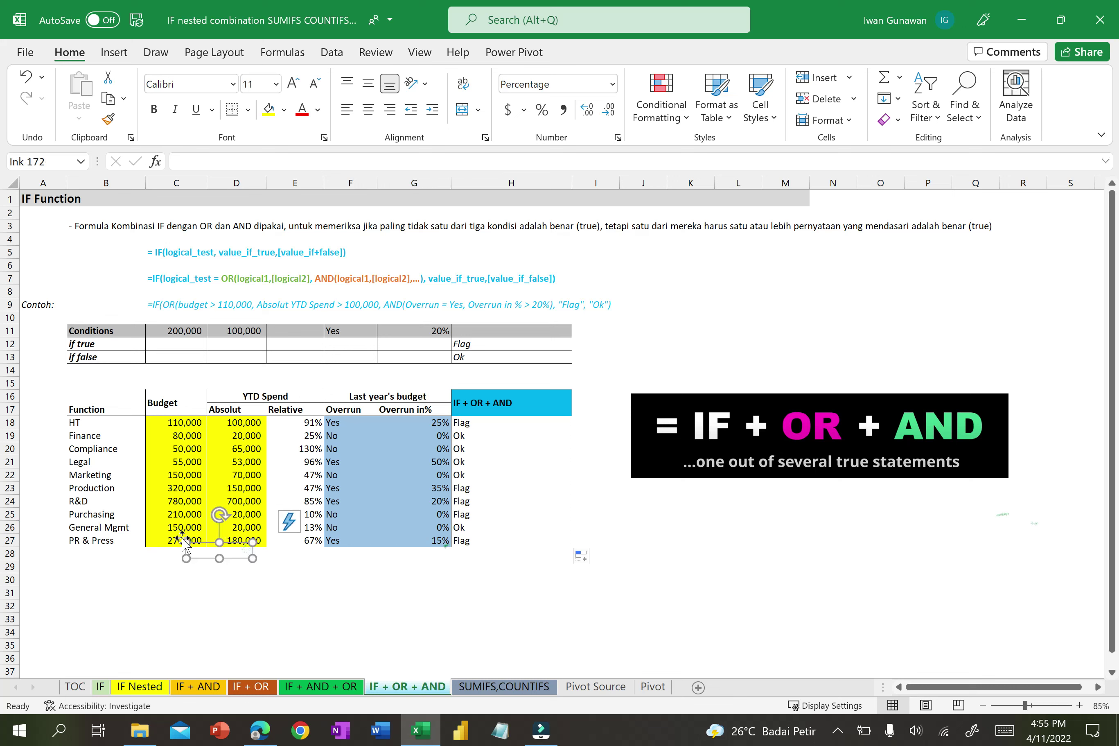
click(184, 541)
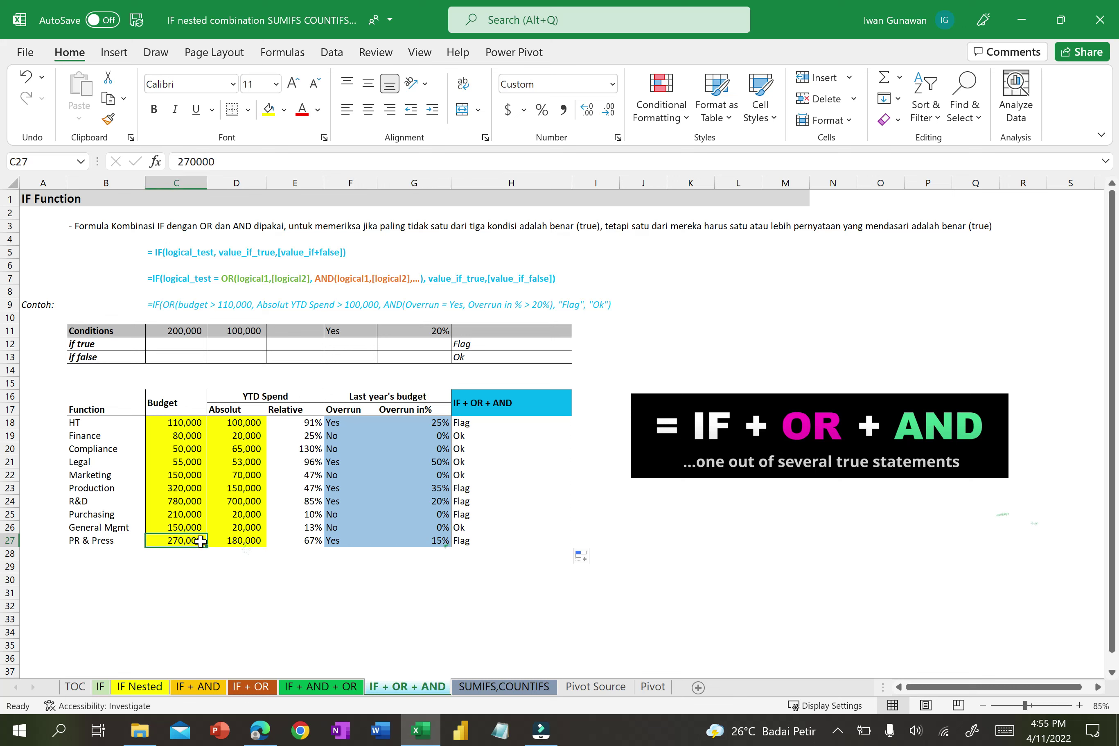
click(246, 541)
click(243, 330)
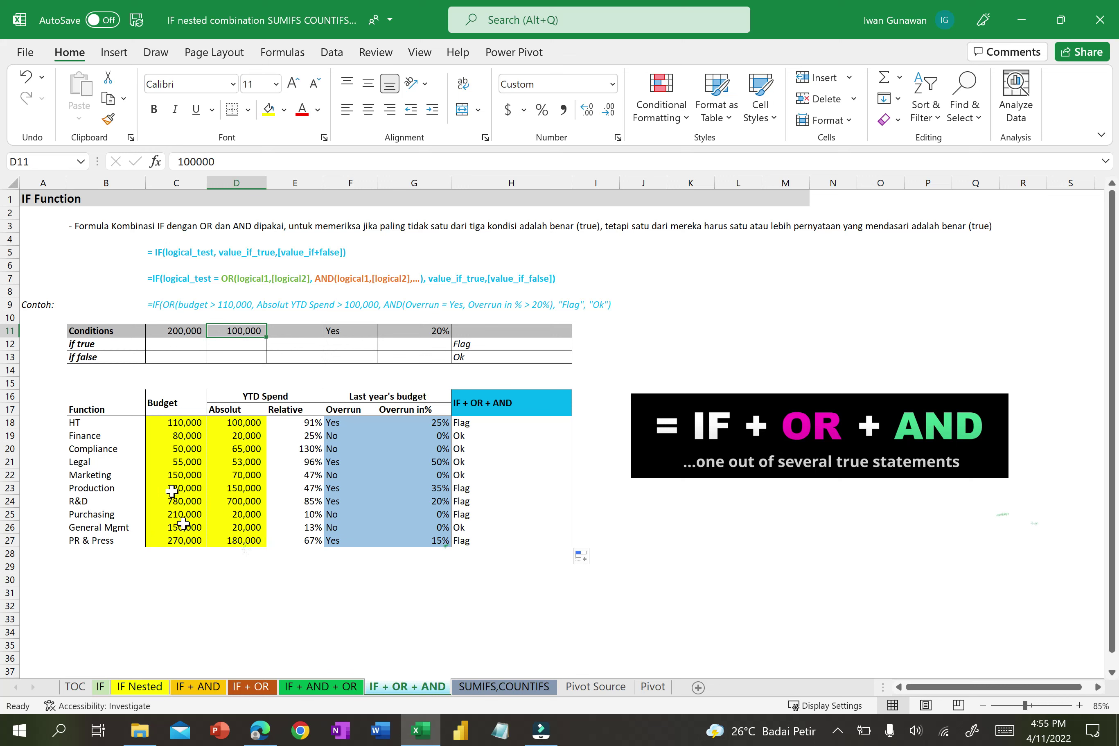
click(469, 542)
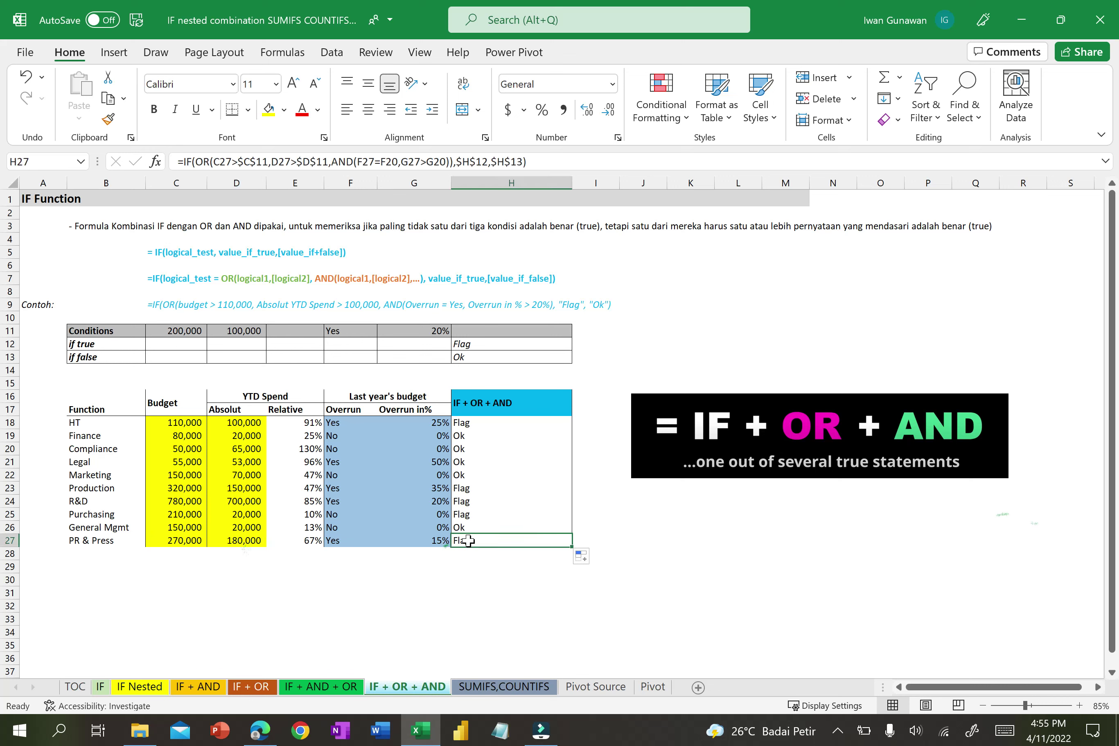
click(486, 593)
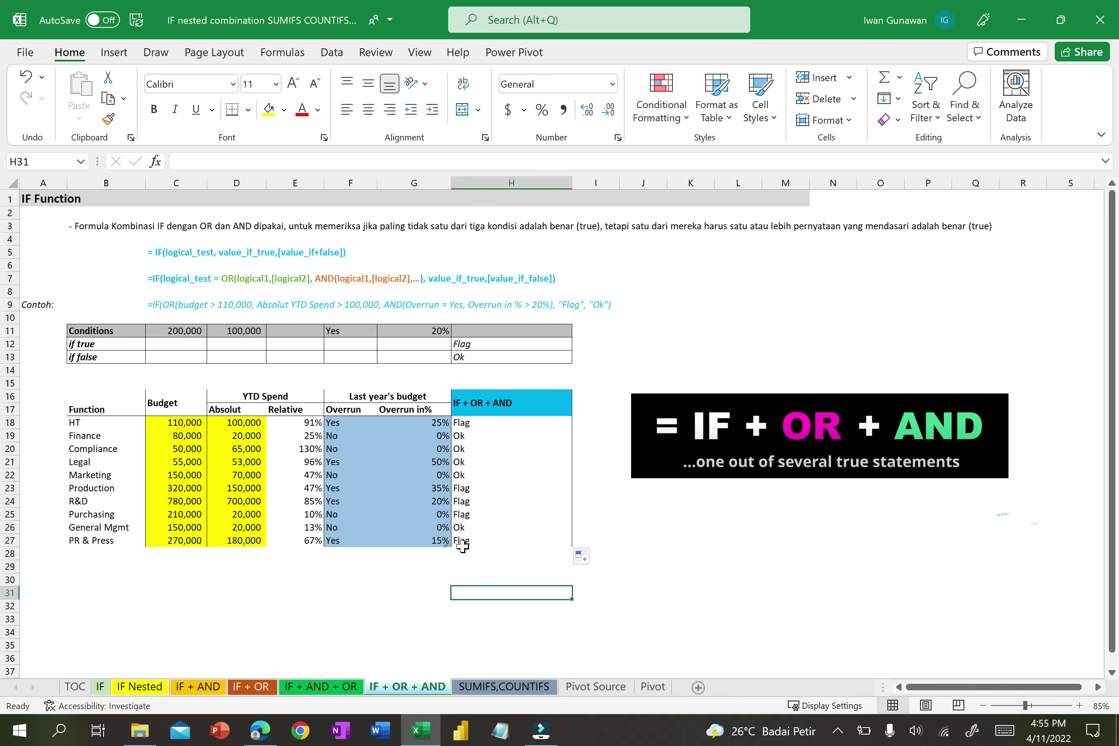
click(446, 545)
click(348, 541)
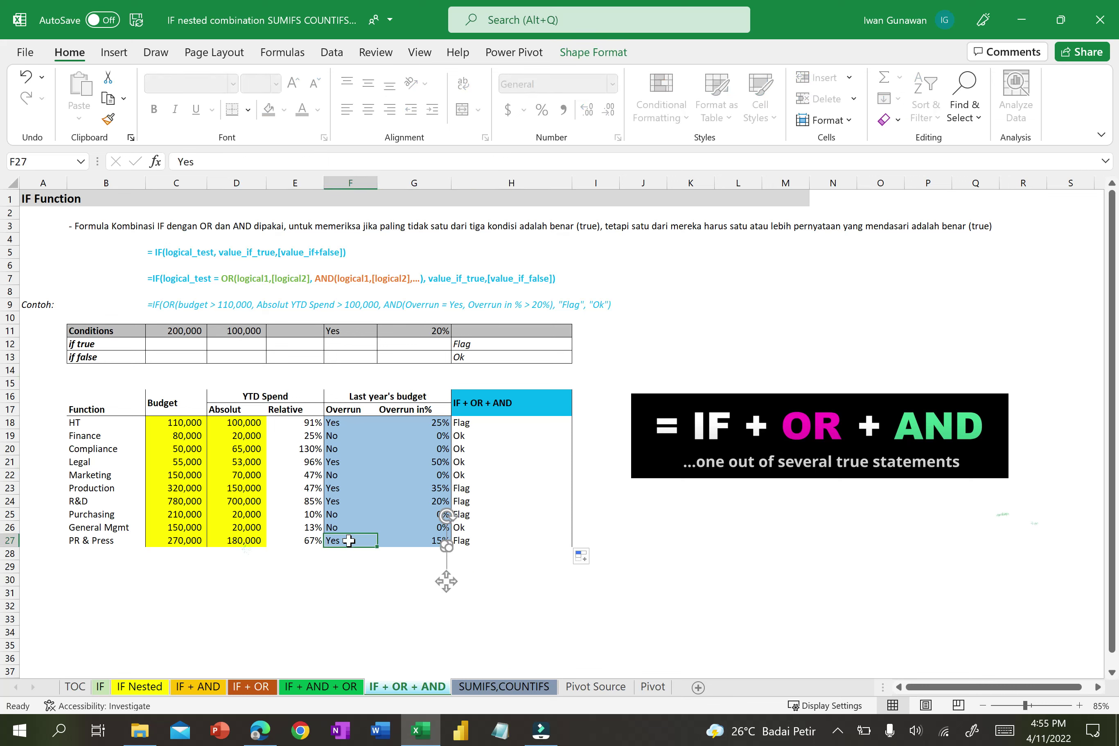
click(499, 542)
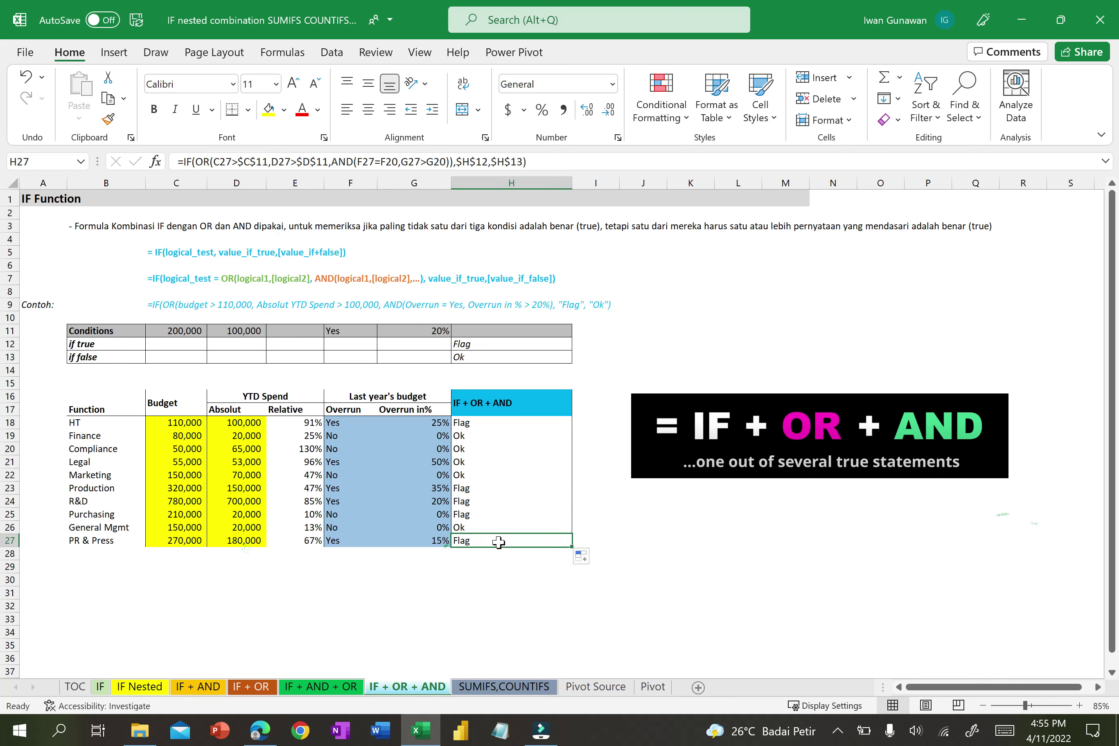
click(519, 621)
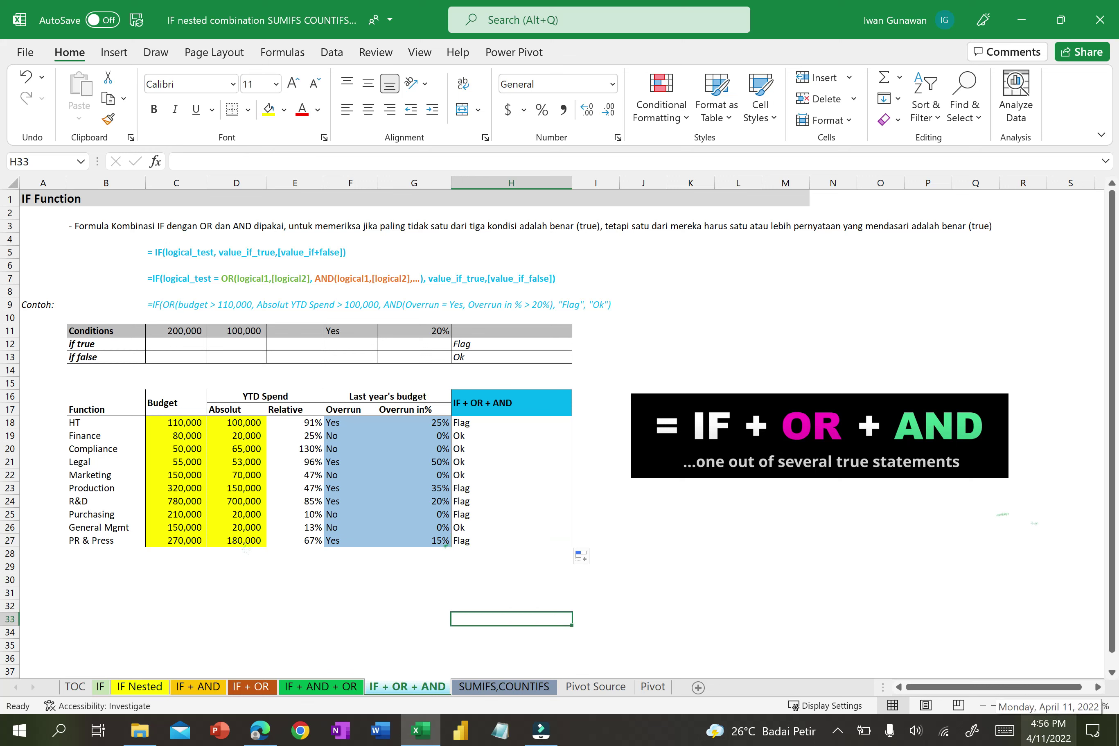
- With a pink pen, handwrite "OR" below the table and outline the yellow budget and spend block and the blue overrun block
scroll(562, 434, down, 6)
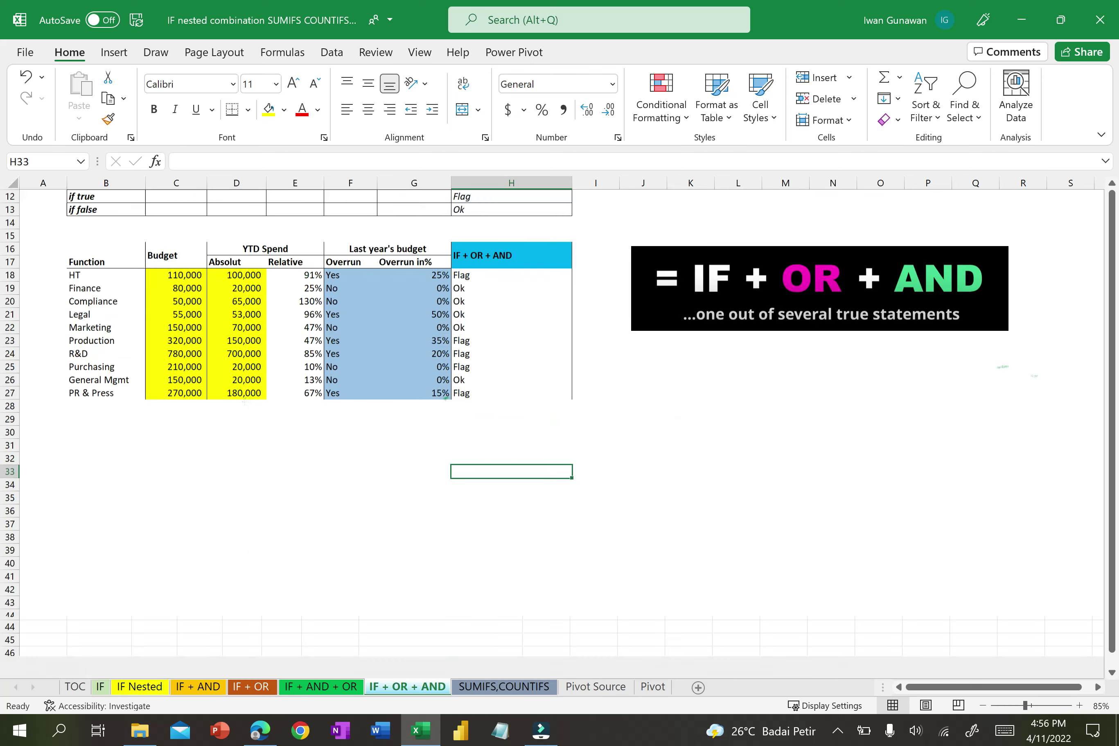
scroll(561, 434, up, 3)
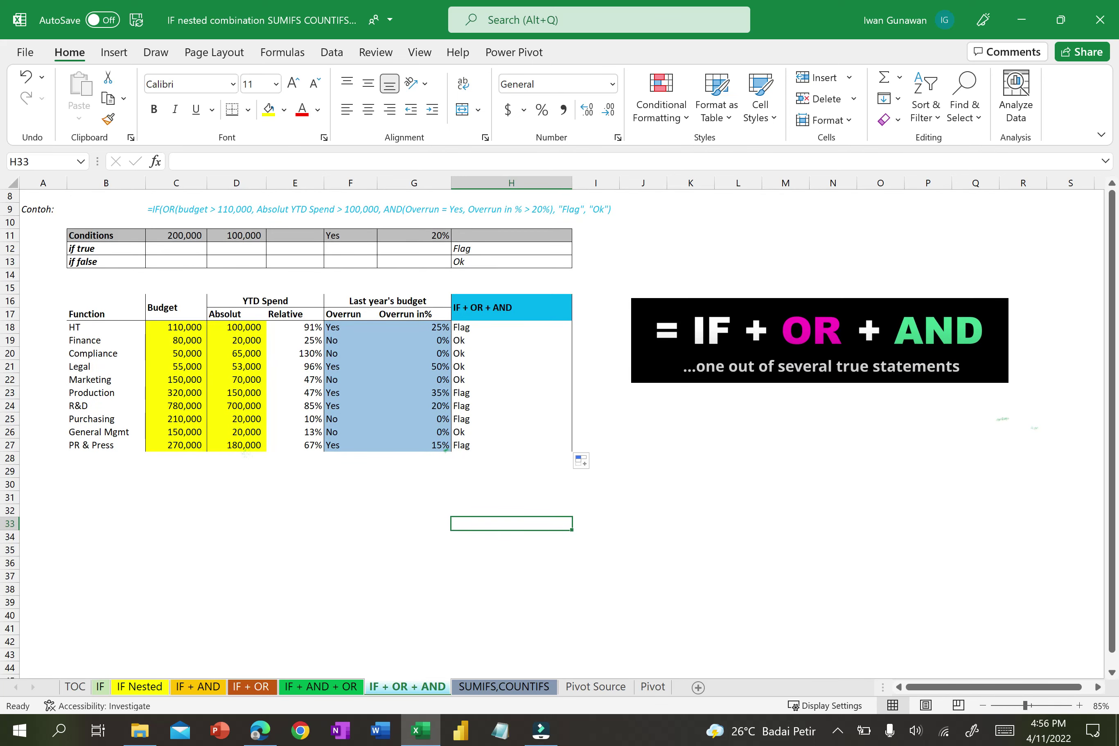
click(153, 49)
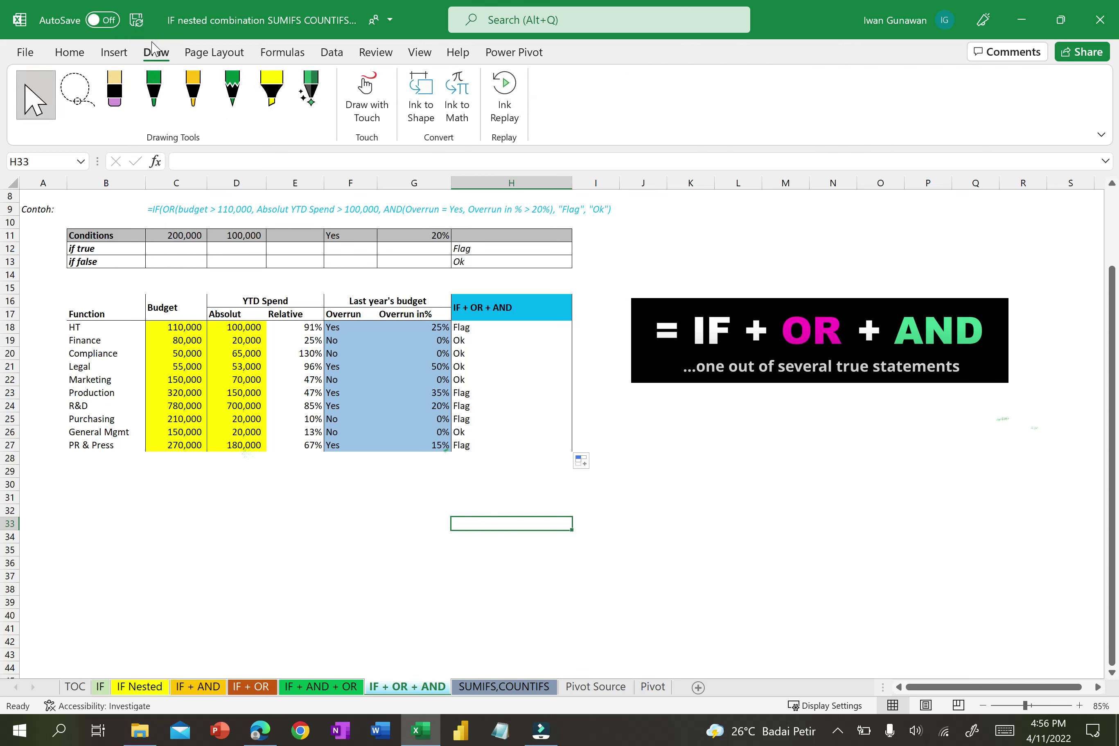
click(154, 90)
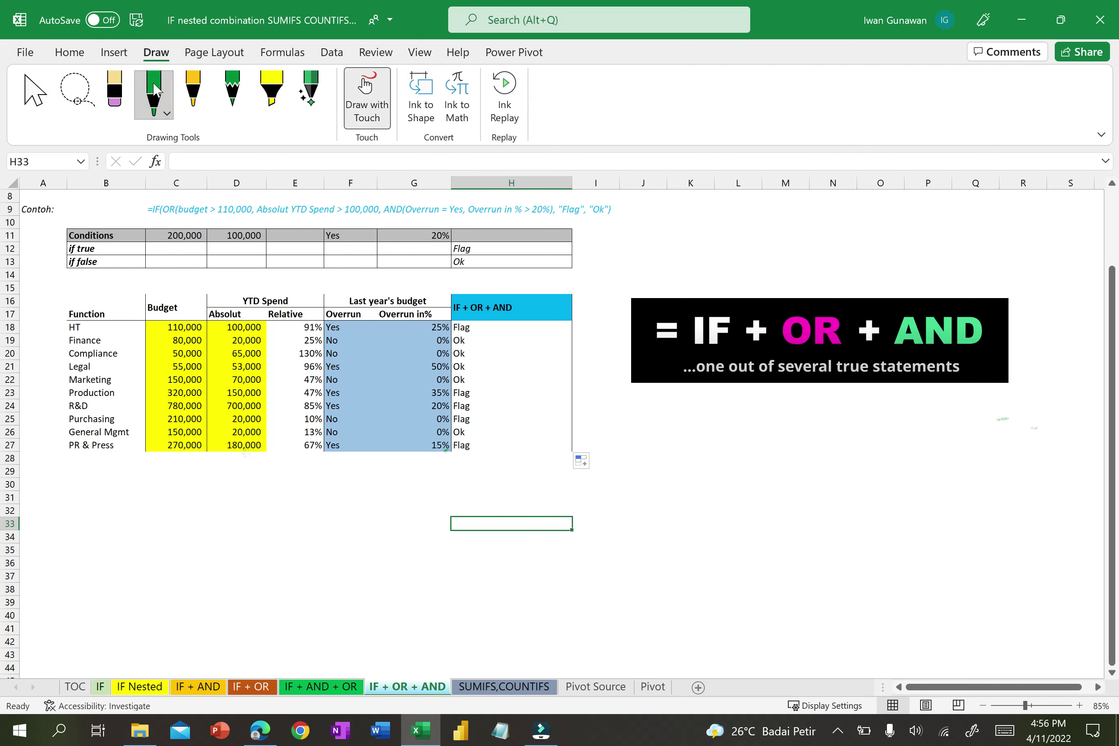
click(167, 112)
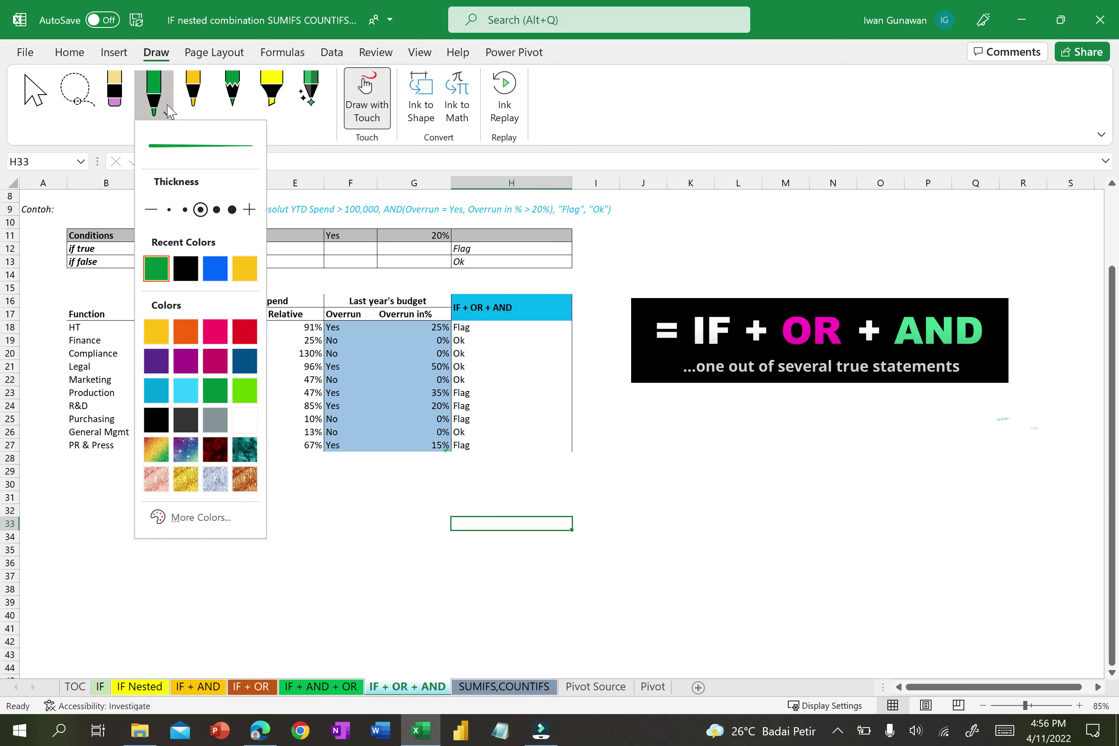
click(219, 322)
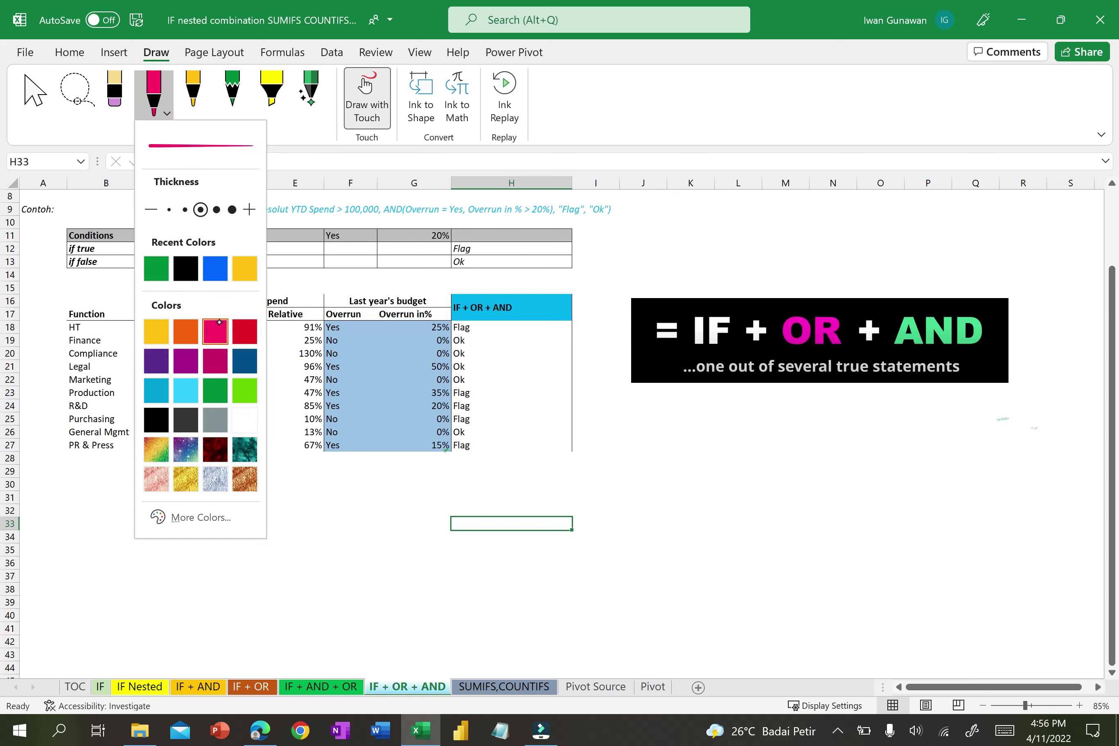
click(284, 478)
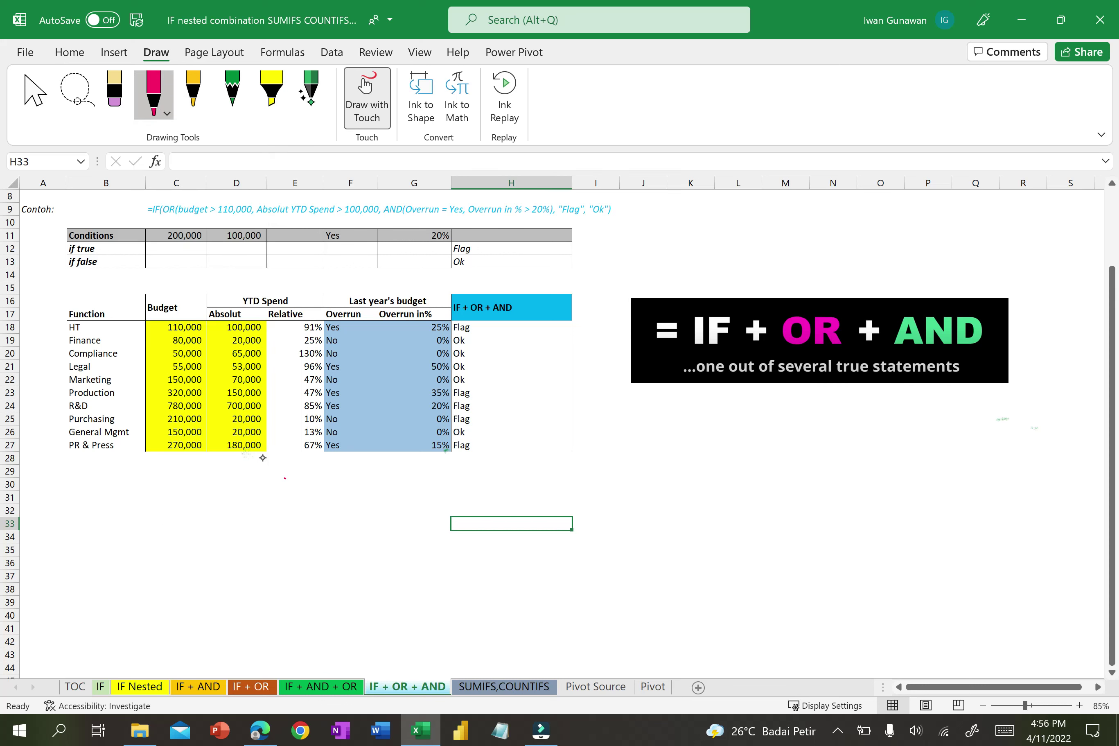
drag(287, 460, 320, 490)
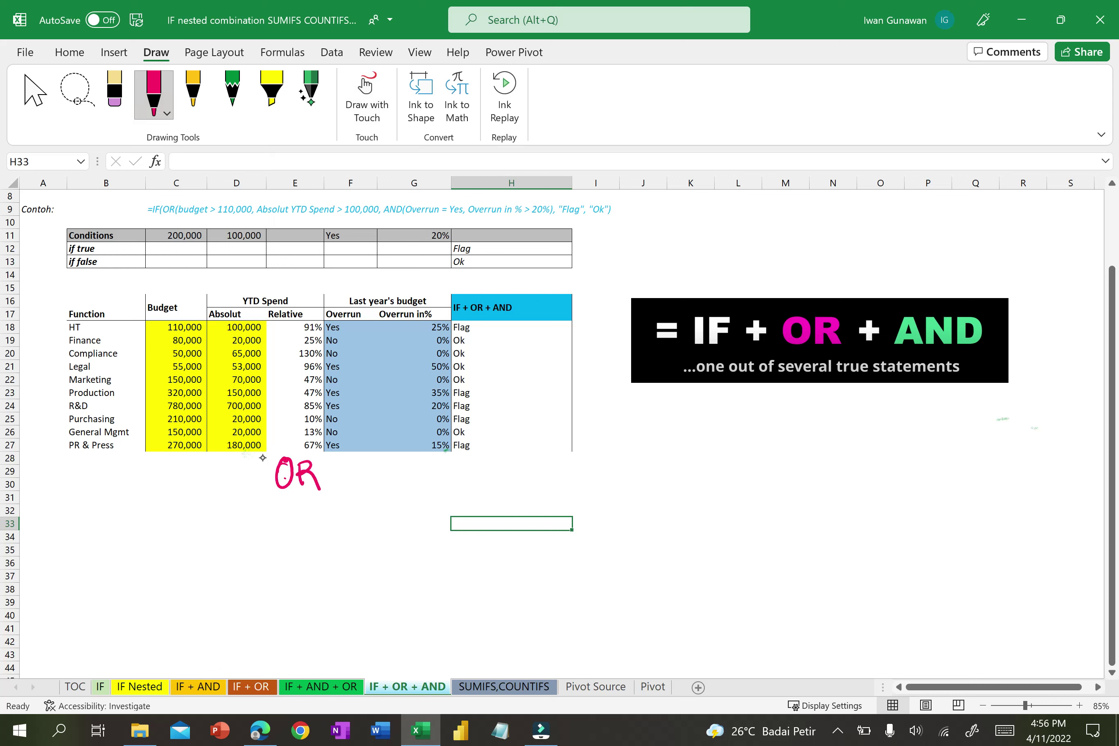
mouse_move(253, 311)
mouse_down()
mouse_move(147, 313)
mouse_move(137, 448)
mouse_move(273, 405)
mouse_move(264, 327)
mouse_up()
mouse_move(453, 304)
mouse_down()
mouse_move(311, 314)
mouse_move(330, 452)
mouse_move(464, 448)
mouse_move(457, 306)
mouse_up()
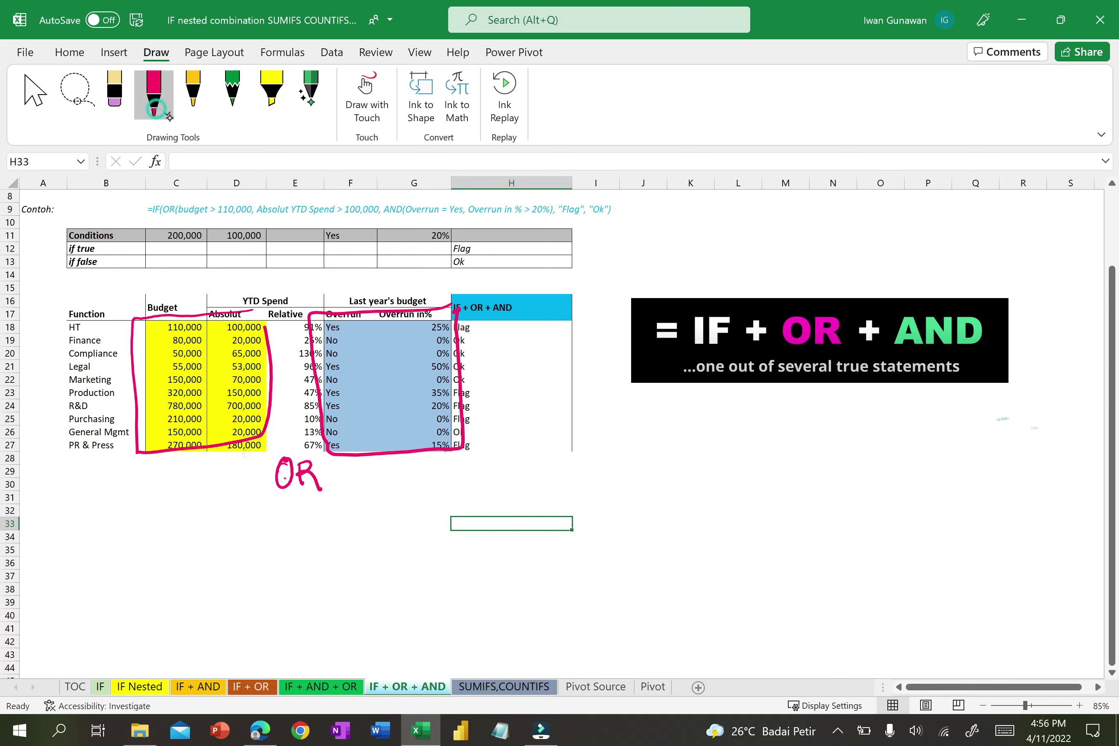
- Change the pen colour to black and handwrite "B OR B" and "B OR S" on two lines beneath the table
click(167, 113)
click(128, 254)
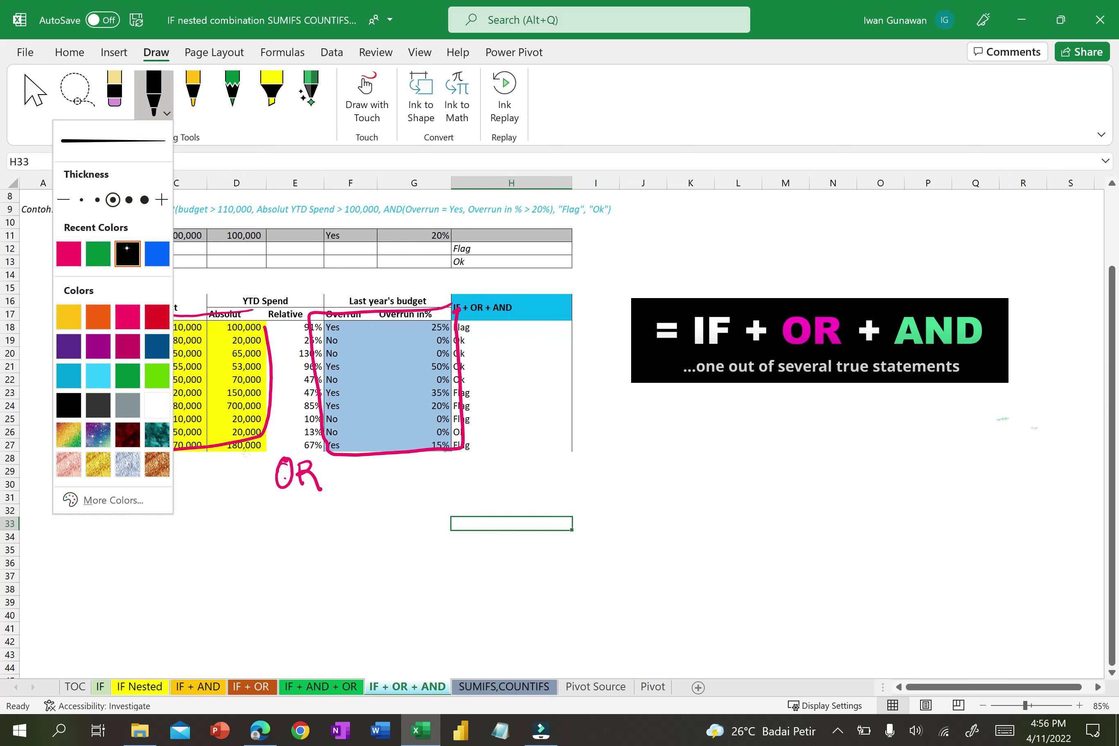
drag(181, 510, 179, 534)
mouse_move(180, 514)
mouse_down()
mouse_move(192, 528)
mouse_move(174, 536)
mouse_move(214, 537)
mouse_up()
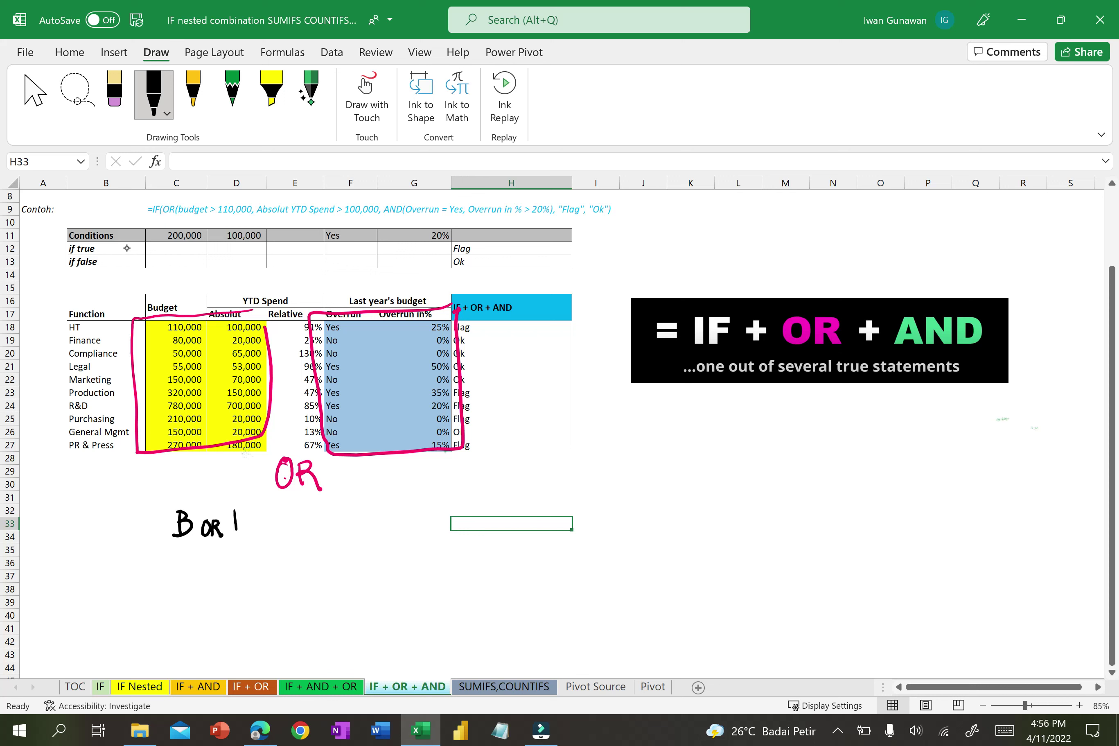
mouse_move(237, 523)
mouse_down()
mouse_move(173, 578)
mouse_move(207, 564)
mouse_up()
drag(249, 555, 235, 574)
- Add the handwritten lines "S OR S" and "S OR B", brace all four lines, and start a label beside the brace
mouse_move(175, 606)
mouse_down()
mouse_move(252, 613)
mouse_move(167, 604)
mouse_move(174, 648)
mouse_move(208, 637)
mouse_move(231, 652)
mouse_up()
drag(243, 630, 241, 661)
drag(259, 510, 265, 654)
mouse_move(295, 549)
mouse_down()
mouse_move(300, 578)
mouse_move(316, 574)
mouse_up()
drag(308, 564, 322, 580)
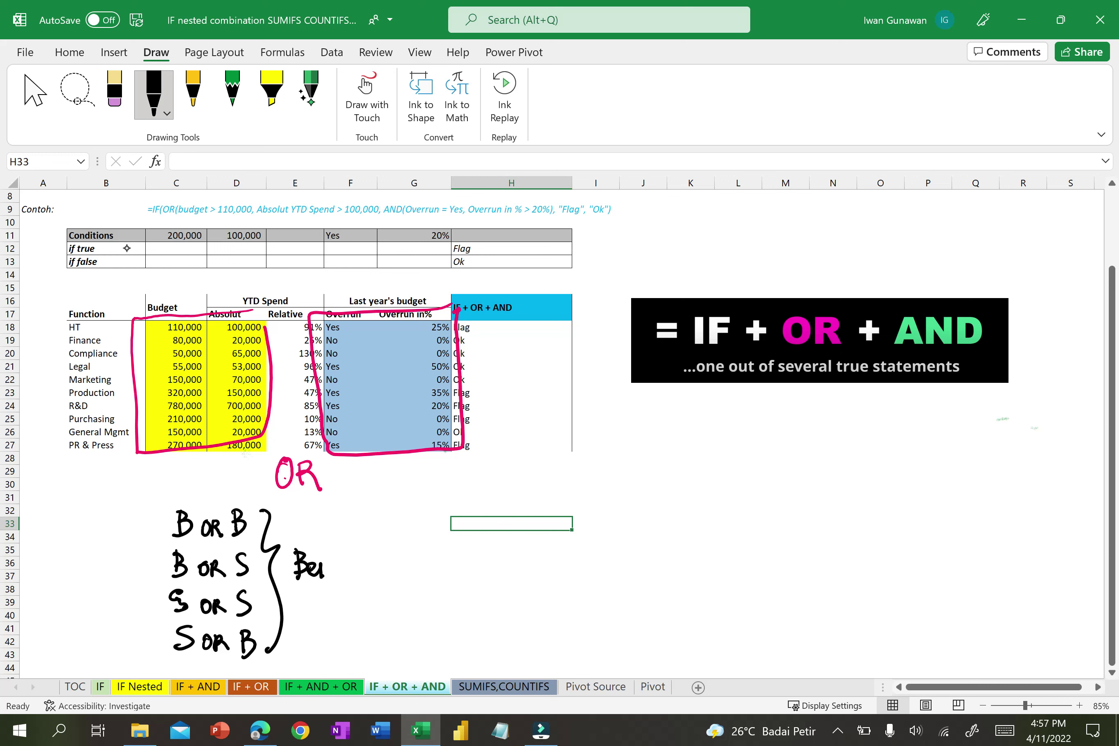
- Erase the third and fourth handwritten lines and write "S OR B" in black as the third line
drag(181, 593, 175, 611)
mouse_move(160, 614)
mouse_down()
mouse_move(232, 592)
mouse_move(230, 627)
mouse_move(183, 650)
mouse_up()
click(114, 94)
mouse_move(178, 591)
mouse_down()
mouse_move(210, 611)
mouse_move(247, 602)
mouse_up()
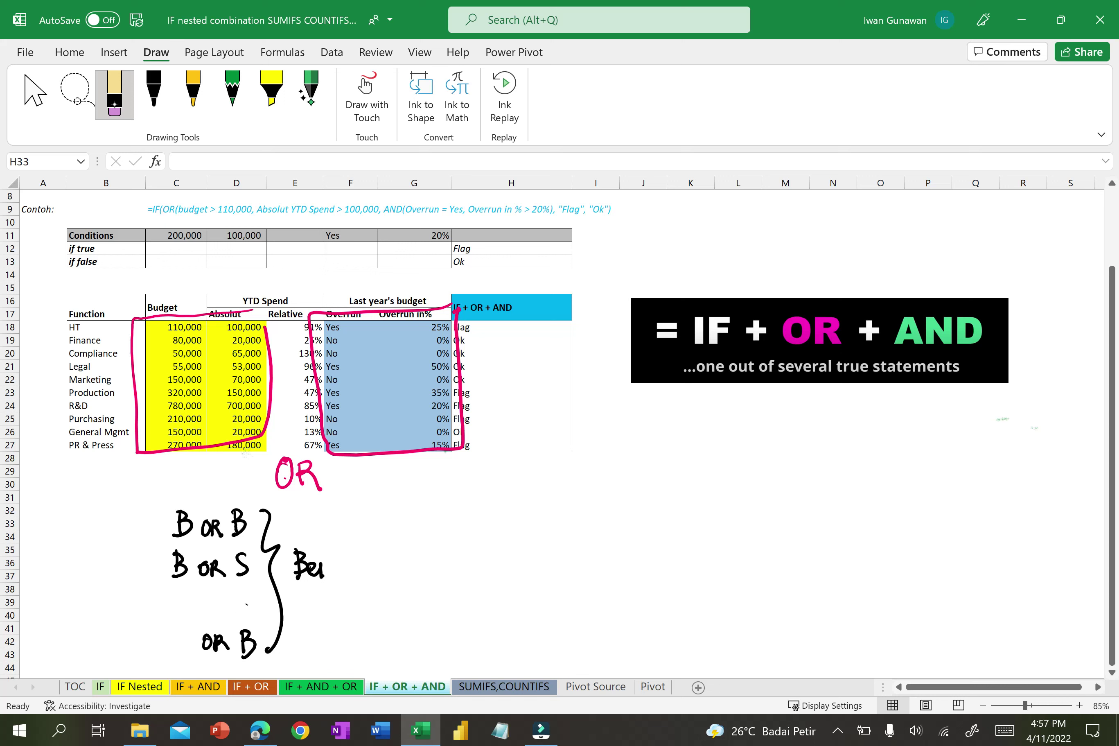
drag(207, 643, 252, 645)
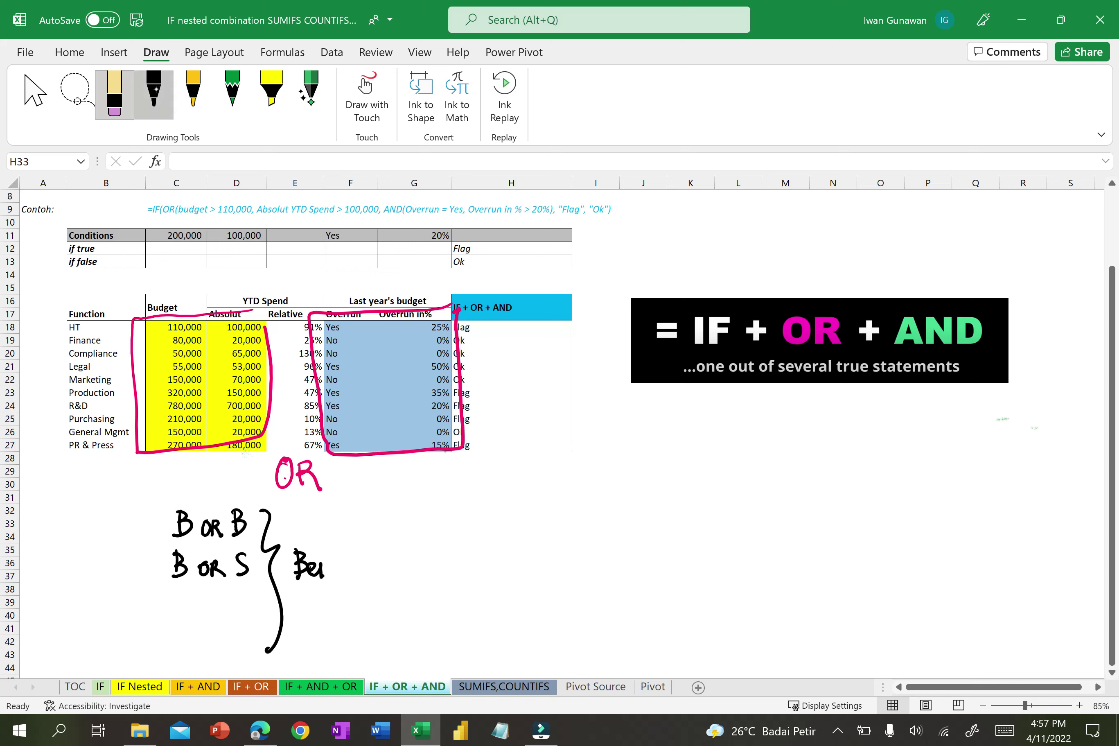
click(153, 95)
mouse_move(189, 592)
mouse_down()
mouse_move(174, 612)
mouse_move(204, 599)
mouse_move(213, 613)
mouse_move(235, 613)
mouse_up()
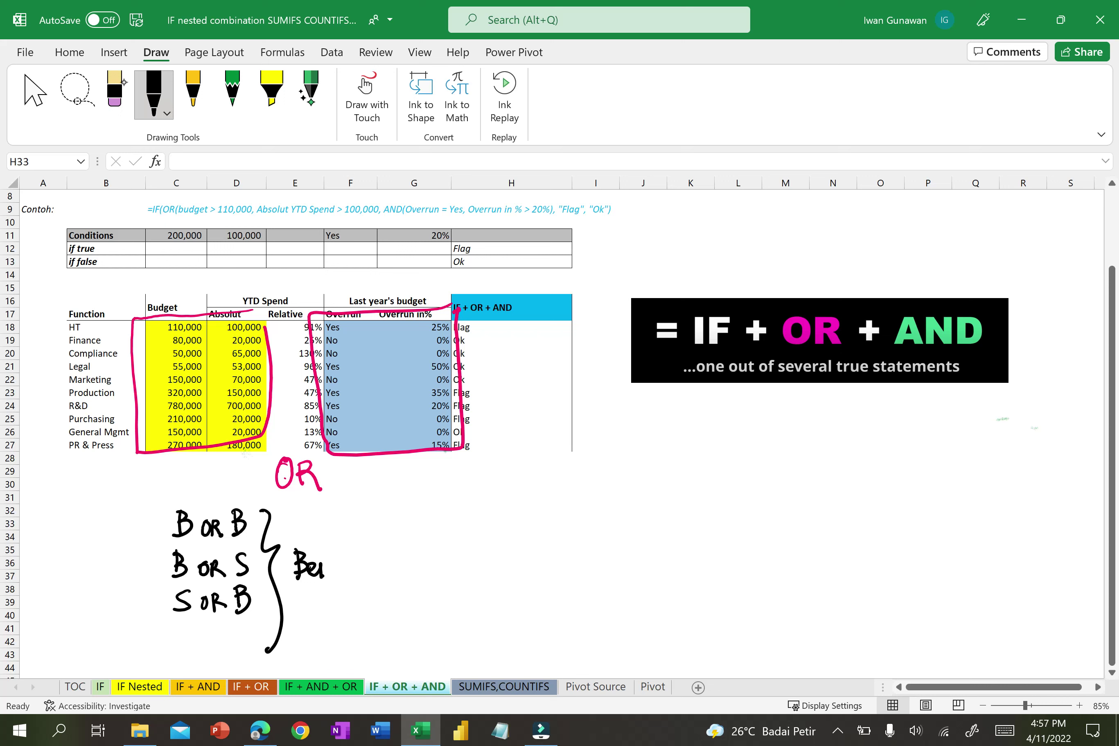
- Replace the long brace with one spanning only the three handwritten lines, and complete its label as "Benar/TRUE"
click(115, 92)
drag(271, 540, 277, 608)
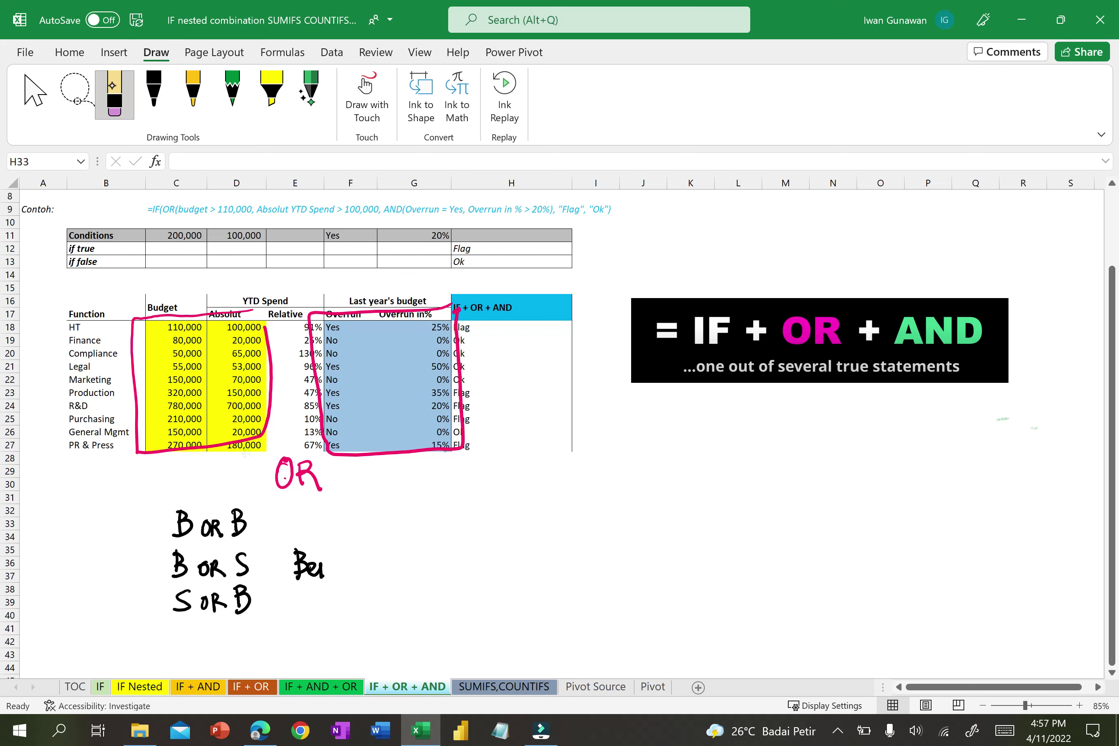
click(153, 92)
mouse_move(260, 515)
mouse_down()
mouse_move(271, 545)
mouse_move(255, 617)
mouse_up()
mouse_move(321, 566)
mouse_down()
mouse_move(346, 579)
mouse_move(356, 563)
mouse_move(364, 582)
mouse_move(381, 580)
mouse_up()
mouse_move(368, 557)
mouse_down()
mouse_move(391, 553)
mouse_move(402, 578)
mouse_move(423, 558)
mouse_move(434, 575)
mouse_up()
- Handwrite a fourth line "S OR S" with an arrow leading to "Salah/FALSE"
mouse_move(189, 631)
mouse_down()
mouse_move(170, 654)
mouse_move(196, 646)
mouse_move(226, 657)
mouse_move(289, 639)
mouse_up()
mouse_move(275, 634)
mouse_down()
mouse_move(277, 656)
mouse_move(304, 629)
mouse_move(303, 645)
mouse_up()
drag(310, 640, 395, 656)
click(396, 626)
mouse_move(392, 627)
mouse_down()
mouse_move(412, 621)
mouse_move(409, 637)
mouse_up()
mouse_move(413, 651)
mouse_down()
mouse_move(420, 627)
mouse_move(425, 650)
mouse_up()
mouse_move(431, 631)
mouse_down()
mouse_move(434, 651)
mouse_move(449, 652)
mouse_up()
mouse_move(449, 652)
mouse_down()
mouse_move(470, 649)
mouse_move(465, 629)
mouse_up()
drag(446, 642, 463, 640)
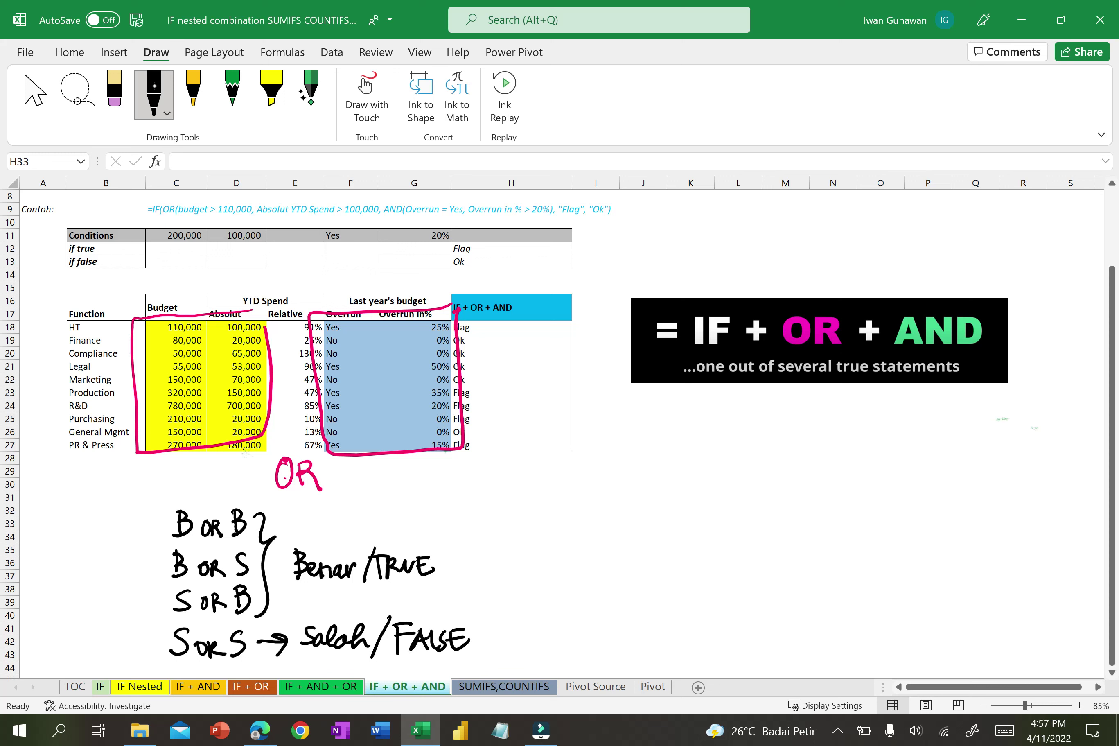
- Handwrite "AND" in black over the blue overrun columns of the table
drag(366, 401, 401, 371)
mouse_move(402, 371)
mouse_down()
mouse_move(416, 385)
mouse_move(398, 400)
mouse_up()
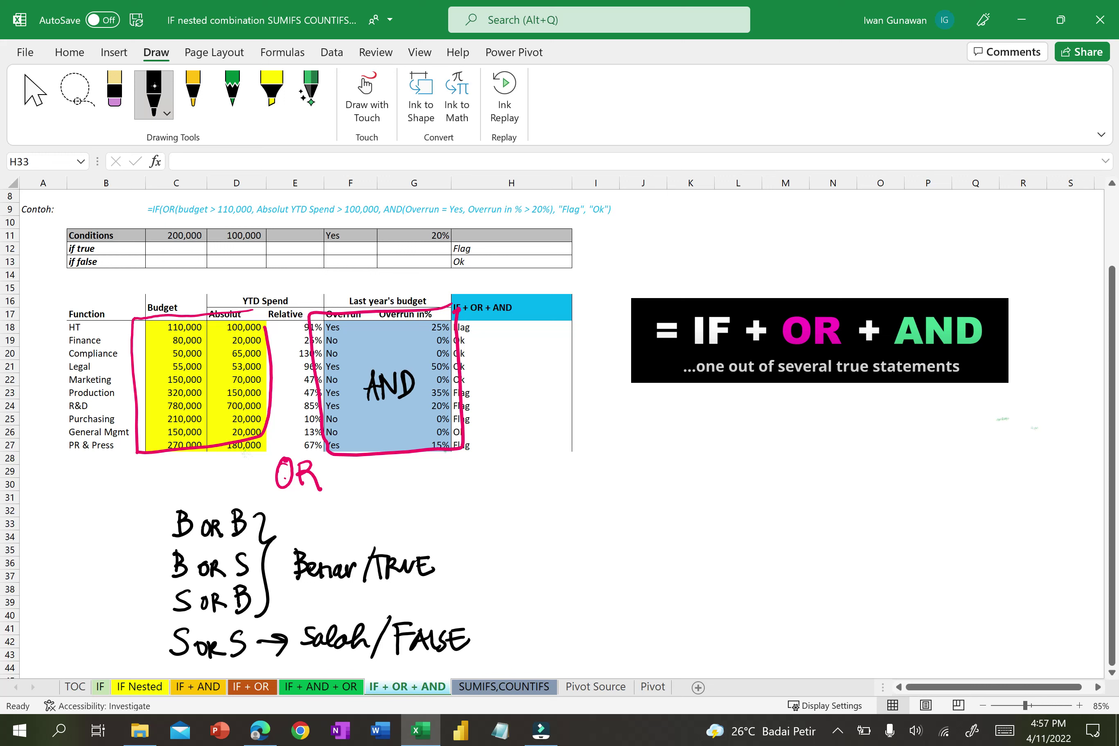
- Handwrite "B AND B" in black below the IF + OR + AND column, with "B AND S" as a second line underneath
mouse_move(497, 462)
mouse_down()
mouse_move(498, 488)
mouse_move(540, 478)
mouse_up()
mouse_move(541, 486)
mouse_down()
mouse_move(557, 469)
mouse_move(560, 486)
mouse_move(587, 483)
mouse_up()
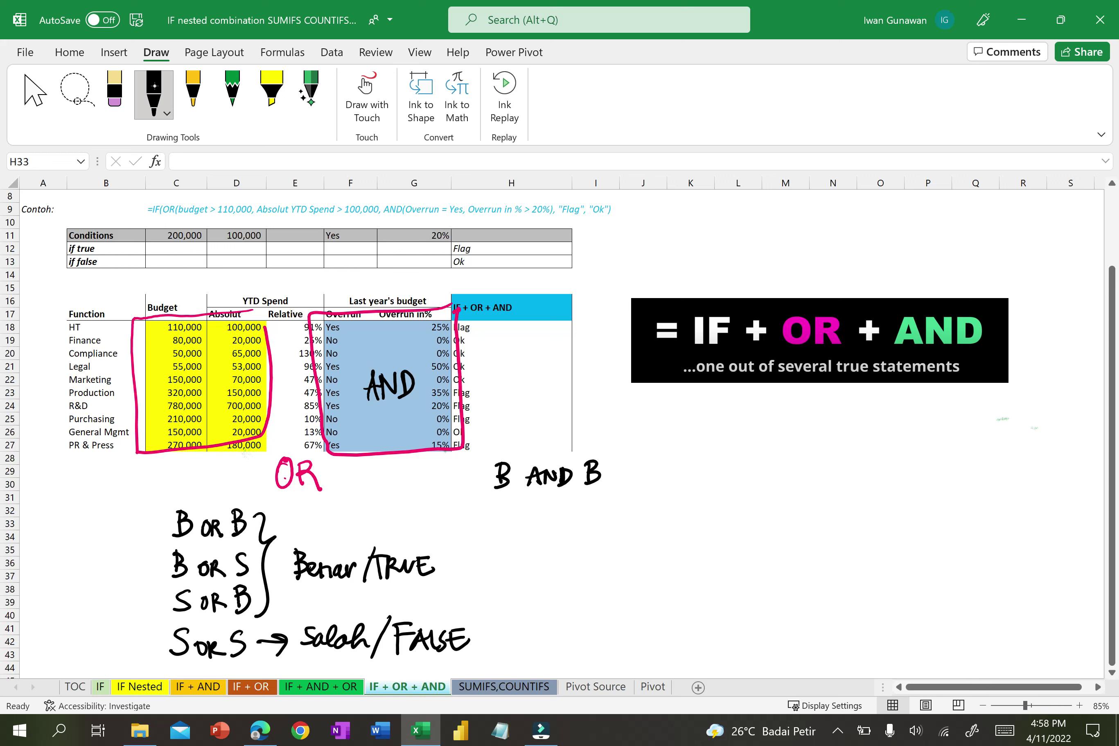
mouse_move(505, 504)
mouse_down()
mouse_move(504, 531)
mouse_move(552, 529)
mouse_up()
mouse_move(539, 518)
mouse_down()
mouse_move(571, 508)
mouse_move(565, 530)
mouse_up()
drag(567, 504, 568, 531)
mouse_move(593, 504)
mouse_down()
mouse_move(599, 521)
mouse_move(586, 531)
mouse_up()
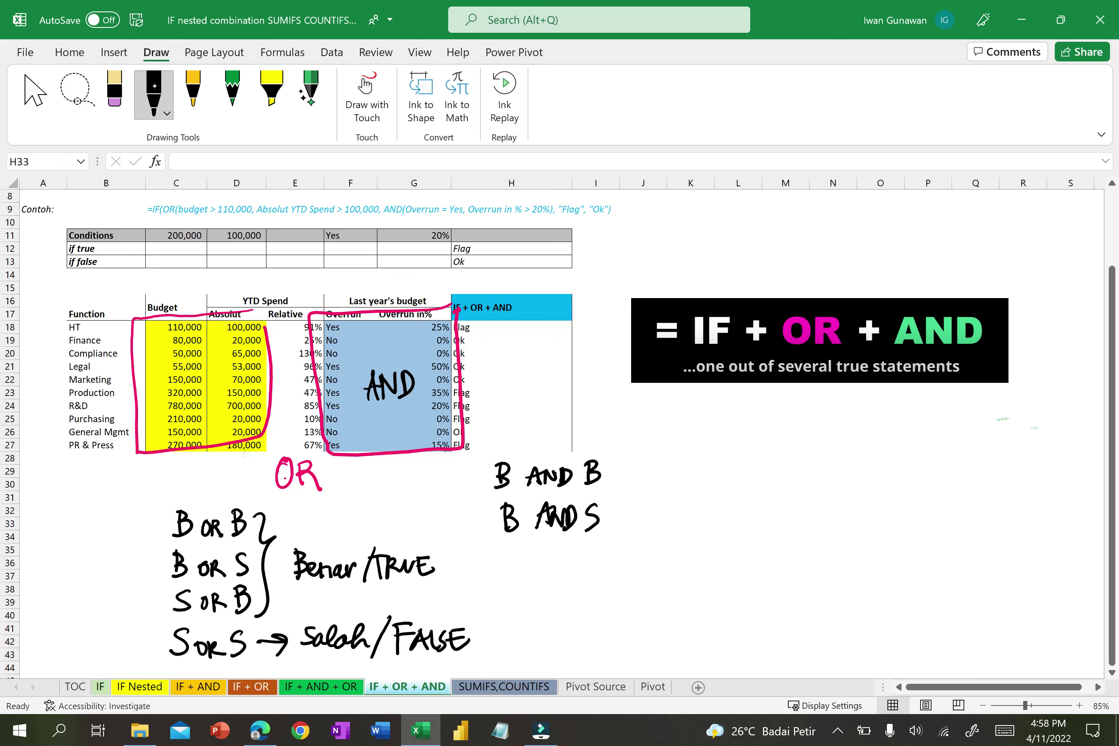
- Handwrite "S AND B" and "S AND S" as the third and fourth lines of the AND list
mouse_move(518, 549)
mouse_down()
mouse_move(505, 580)
mouse_move(554, 568)
mouse_up()
mouse_move(553, 578)
mouse_down()
mouse_move(557, 554)
mouse_move(564, 576)
mouse_up()
drag(570, 554, 578, 575)
drag(596, 550, 600, 574)
mouse_move(539, 597)
mouse_down()
mouse_move(519, 622)
mouse_move(549, 588)
mouse_up()
mouse_move(549, 589)
mouse_down()
mouse_move(558, 618)
mouse_move(590, 594)
mouse_move(597, 605)
mouse_up()
drag(617, 592, 606, 619)
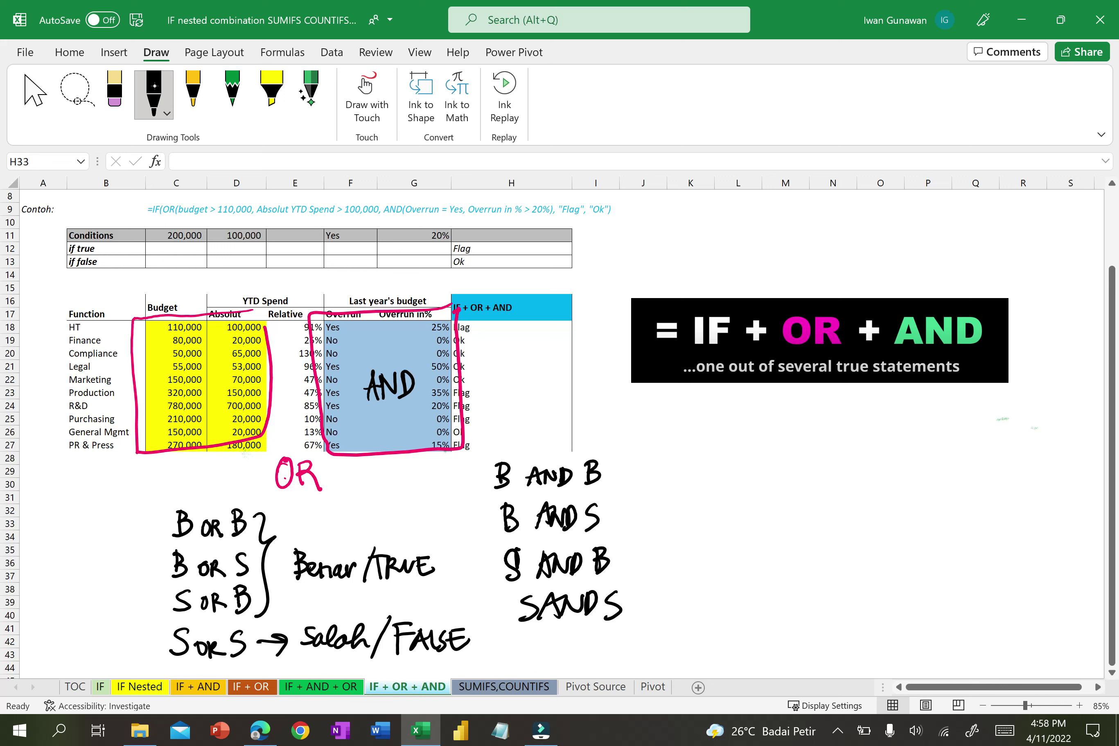
- Draw a box around the lower three AND lines and handwrite "= FALSE" beside it
mouse_move(477, 496)
mouse_down()
mouse_move(636, 502)
mouse_move(535, 643)
mouse_move(488, 504)
mouse_up()
mouse_move(646, 540)
mouse_down()
mouse_move(677, 539)
mouse_move(675, 553)
mouse_move(700, 556)
mouse_up()
mouse_move(699, 532)
mouse_down()
mouse_move(715, 544)
mouse_move(723, 536)
mouse_up()
drag(713, 558, 731, 559)
mouse_move(737, 532)
mouse_down()
mouse_move(765, 558)
mouse_move(755, 559)
mouse_move(783, 559)
mouse_up()
- Draw an arrow from the "B AND B" line and handwrite "TRUE" at its end
mouse_move(633, 474)
mouse_down()
mouse_move(673, 475)
mouse_move(659, 490)
mouse_up()
mouse_move(699, 454)
mouse_down()
mouse_move(703, 483)
mouse_move(721, 452)
mouse_move(728, 476)
mouse_up()
mouse_move(734, 458)
mouse_down()
mouse_move(747, 455)
mouse_move(751, 477)
mouse_up()
mouse_move(757, 455)
mouse_down()
mouse_move(769, 475)
mouse_move(776, 450)
mouse_up()
drag(750, 468, 774, 461)
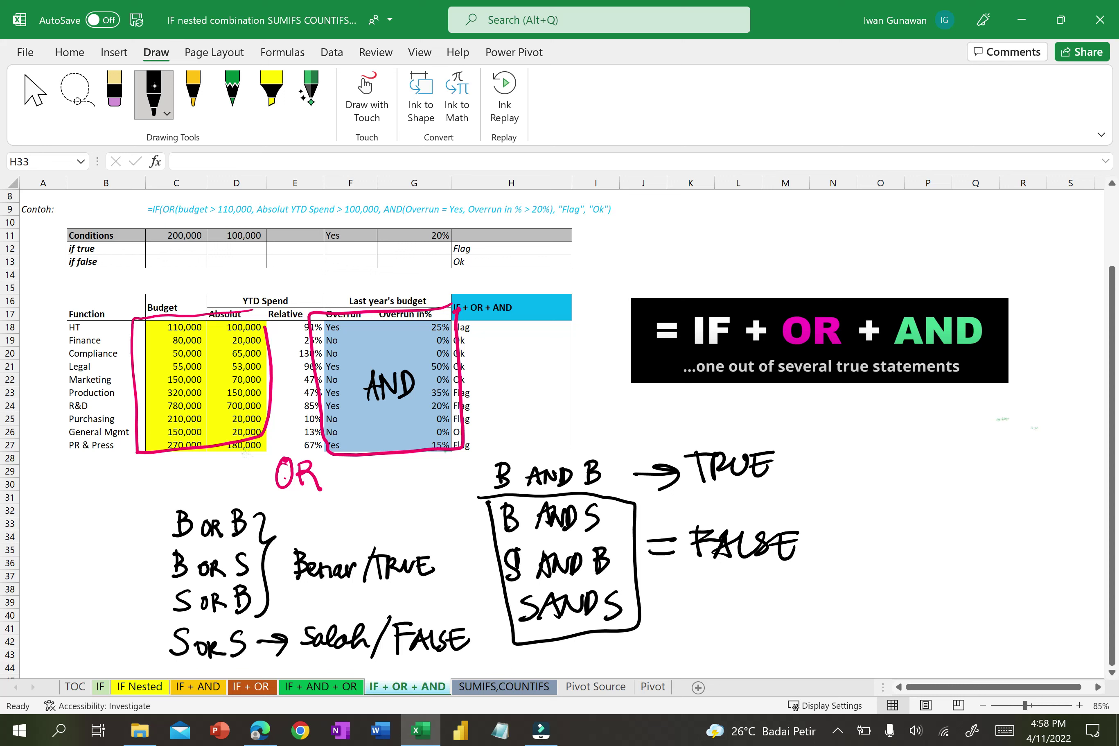
- Circle the pink "OR" and handwrite "S" before it and "B = B" after it as a worked example
mouse_move(319, 452)
mouse_down()
mouse_move(304, 434)
mouse_move(289, 510)
mouse_move(331, 454)
mouse_up()
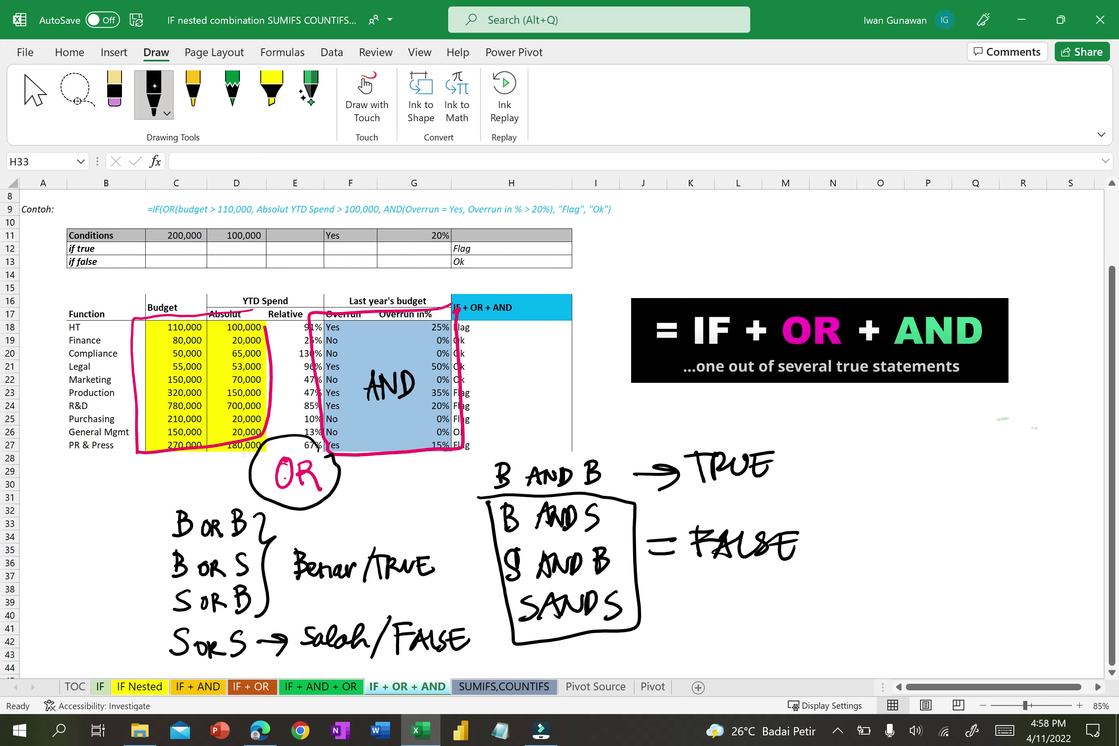
mouse_move(975, 296)
mouse_down()
mouse_move(913, 372)
mouse_move(983, 331)
mouse_up()
mouse_move(410, 431)
mouse_down()
mouse_move(390, 432)
mouse_move(421, 431)
mouse_up()
mouse_move(200, 458)
mouse_down()
mouse_move(175, 463)
mouse_move(199, 464)
mouse_up()
drag(188, 470, 164, 488)
mouse_move(388, 467)
mouse_down()
mouse_move(388, 489)
mouse_move(439, 473)
mouse_up()
drag(421, 484, 443, 474)
drag(455, 460, 464, 487)
drag(420, 484, 442, 483)
drag(462, 461, 459, 474)
- Handwrite "B" over the yellow budget columns, "S" over the blue overrun columns, and "= B" beside the table
drag(188, 369, 177, 409)
mouse_move(351, 340)
mouse_down()
mouse_move(373, 333)
mouse_move(350, 354)
mouse_up()
drag(493, 343, 519, 339)
drag(488, 350, 518, 349)
drag(540, 329, 529, 364)
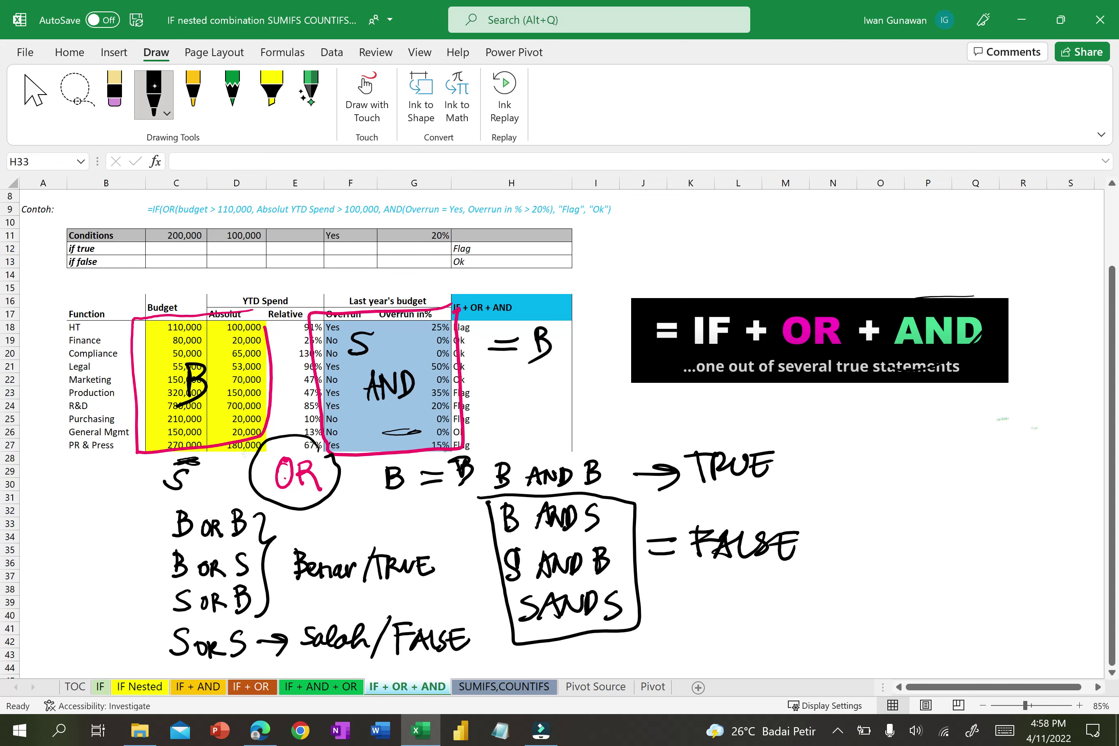